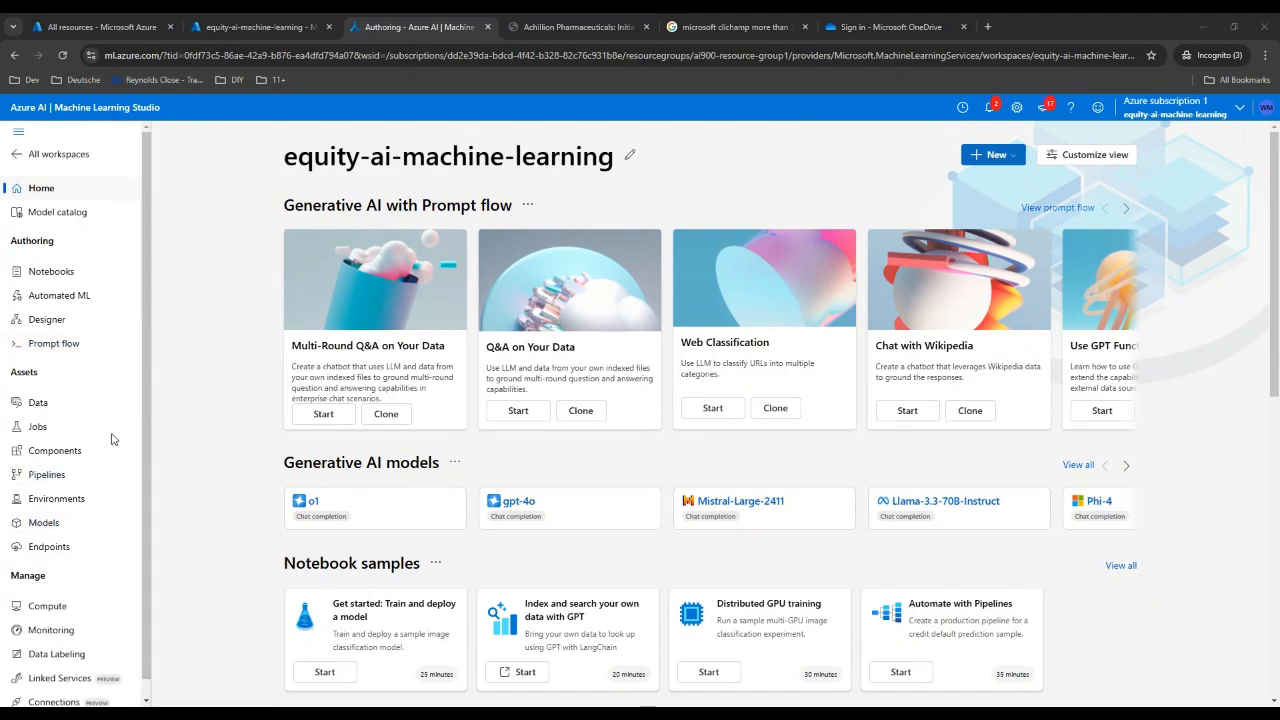
Step: Review the workspace's compute instances and compute clusters
left_click(48, 606)
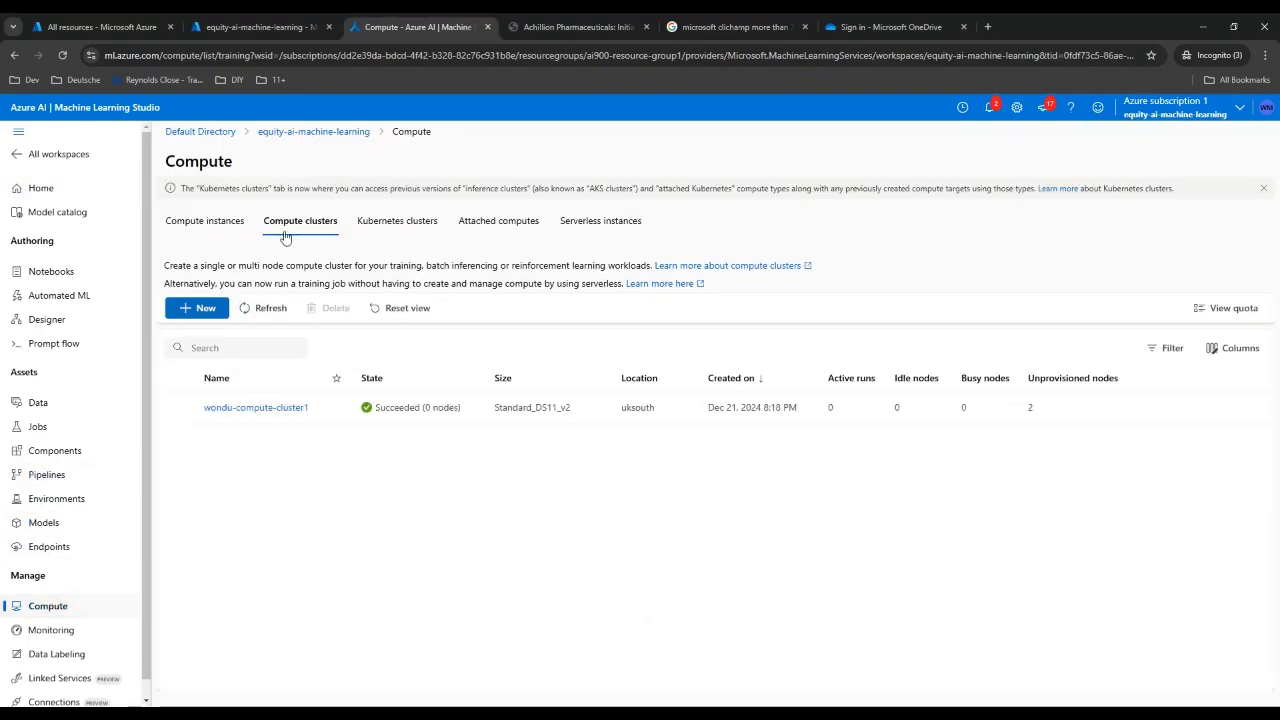
left_click(200, 221)
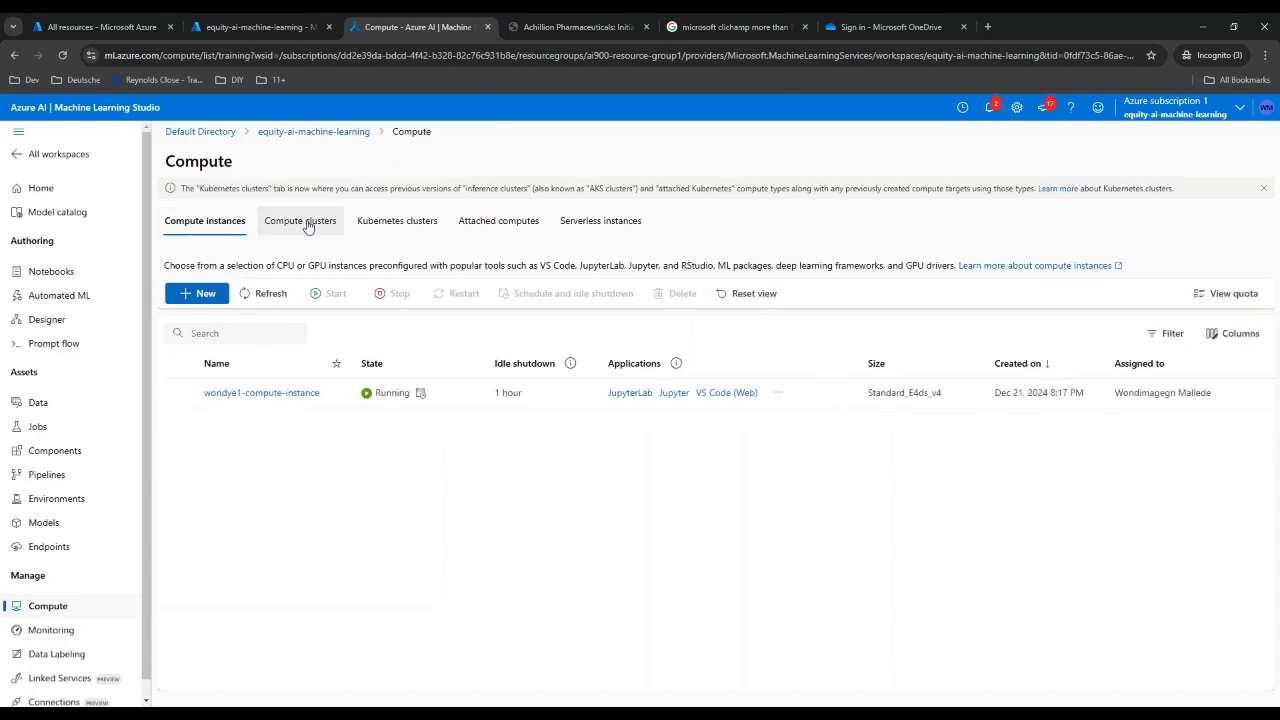
left_click(308, 224)
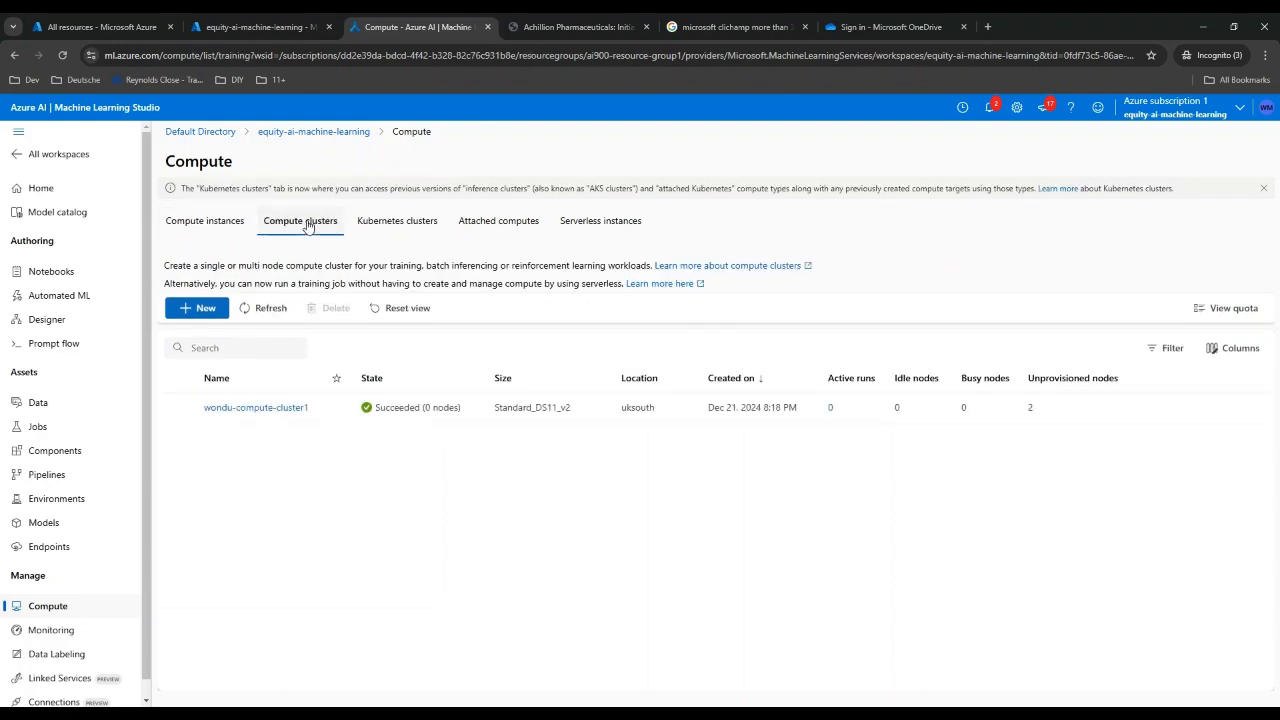
Step: Open the bego-equity-training-llm pipeline in Designer and place the Automobile price data (Raw) sample dataset near the top of the canvas
left_click(43, 323)
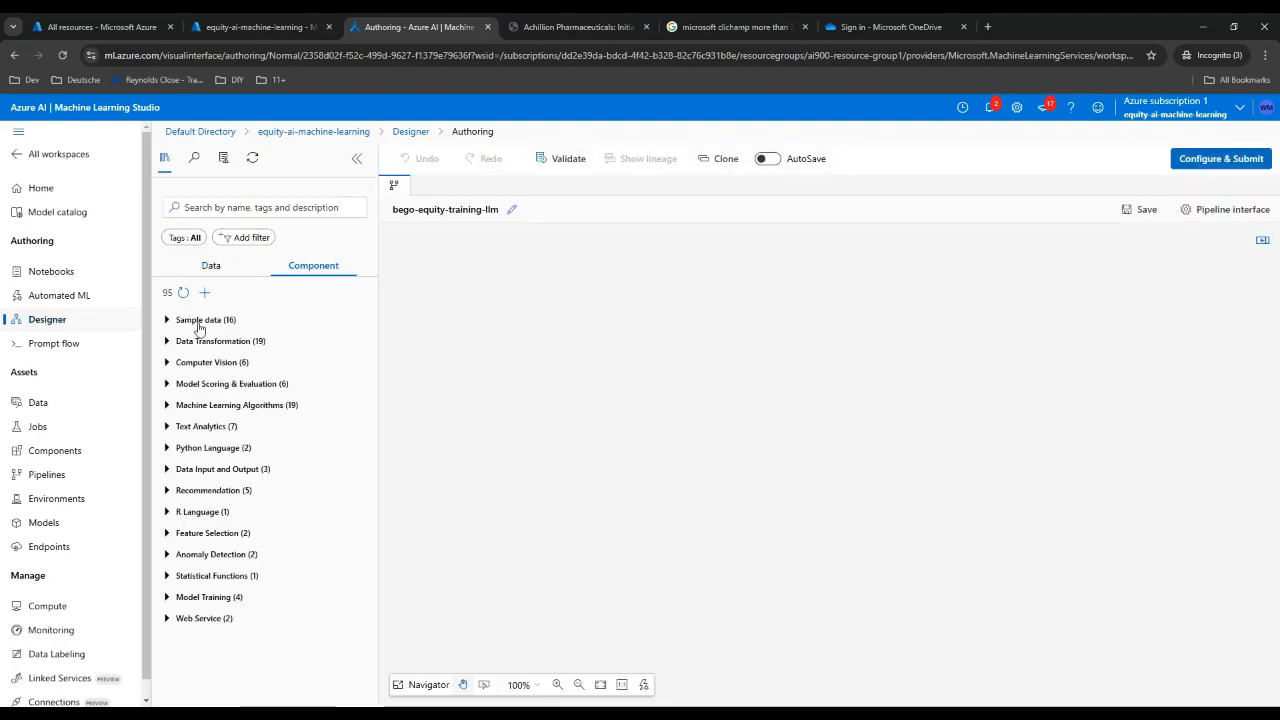
left_click(199, 322)
mouse_move(240, 520)
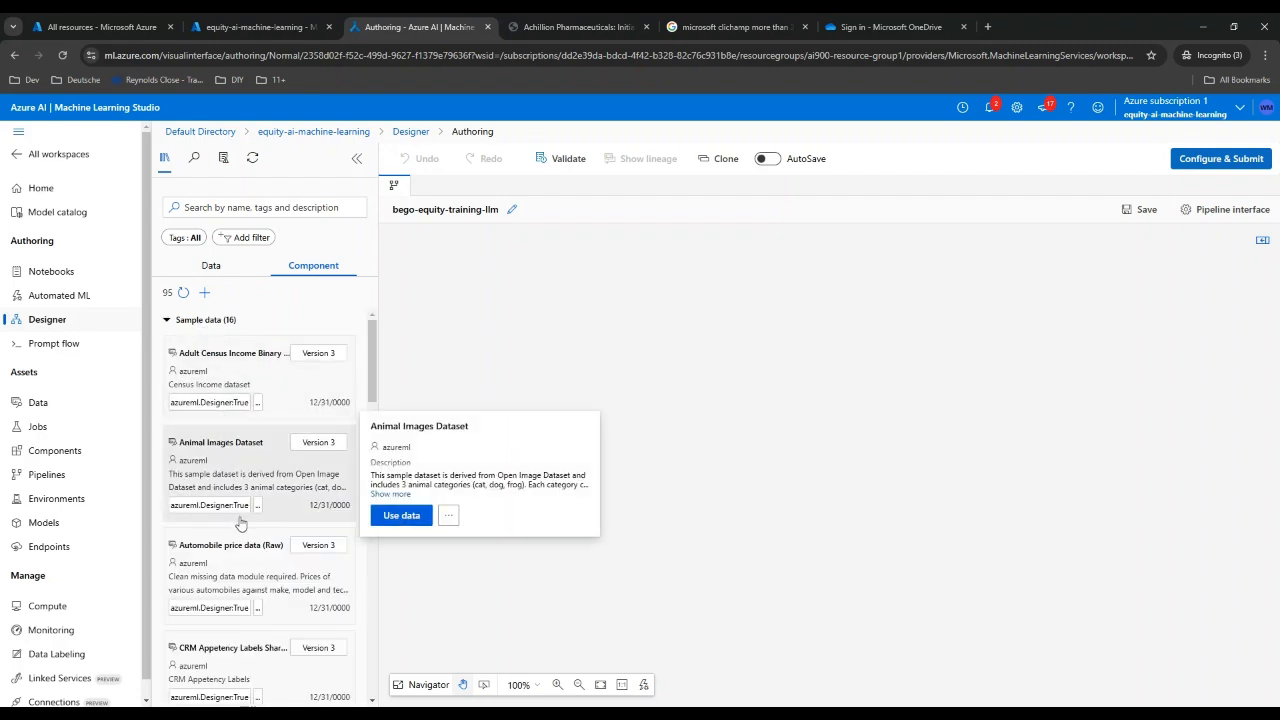
mouse_move(235, 570)
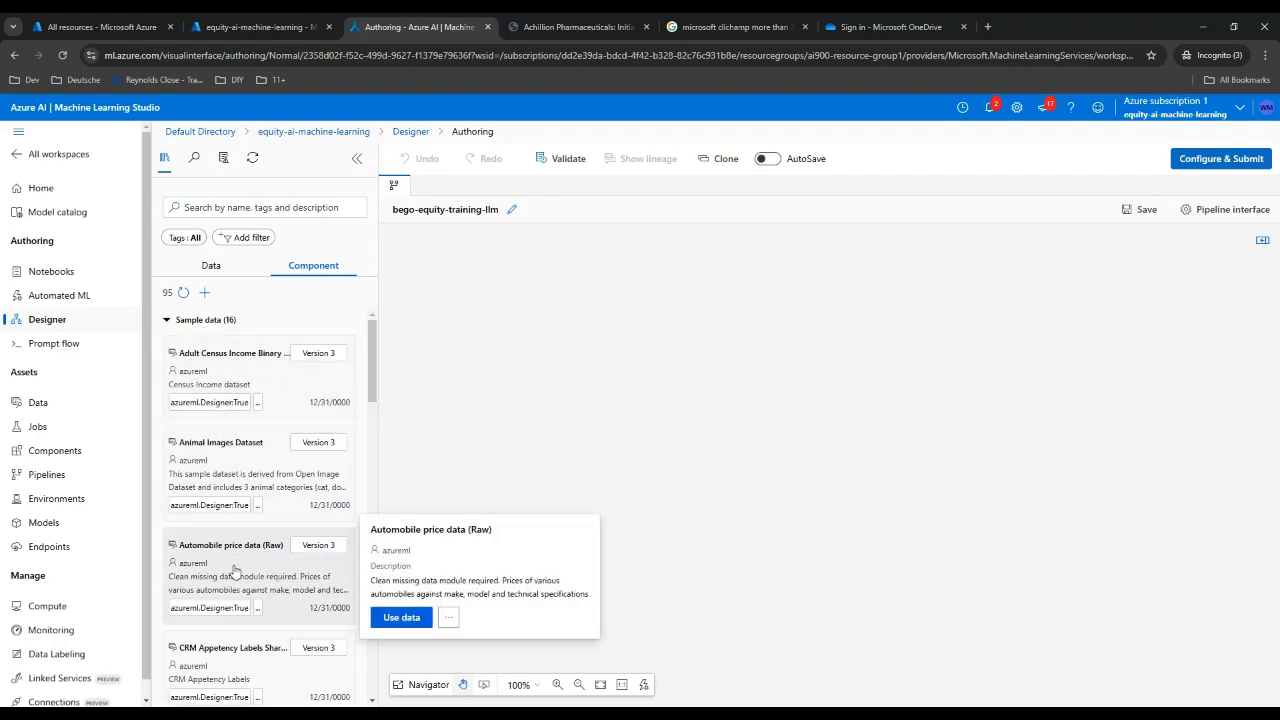
left_click_drag(230, 566, 660, 287)
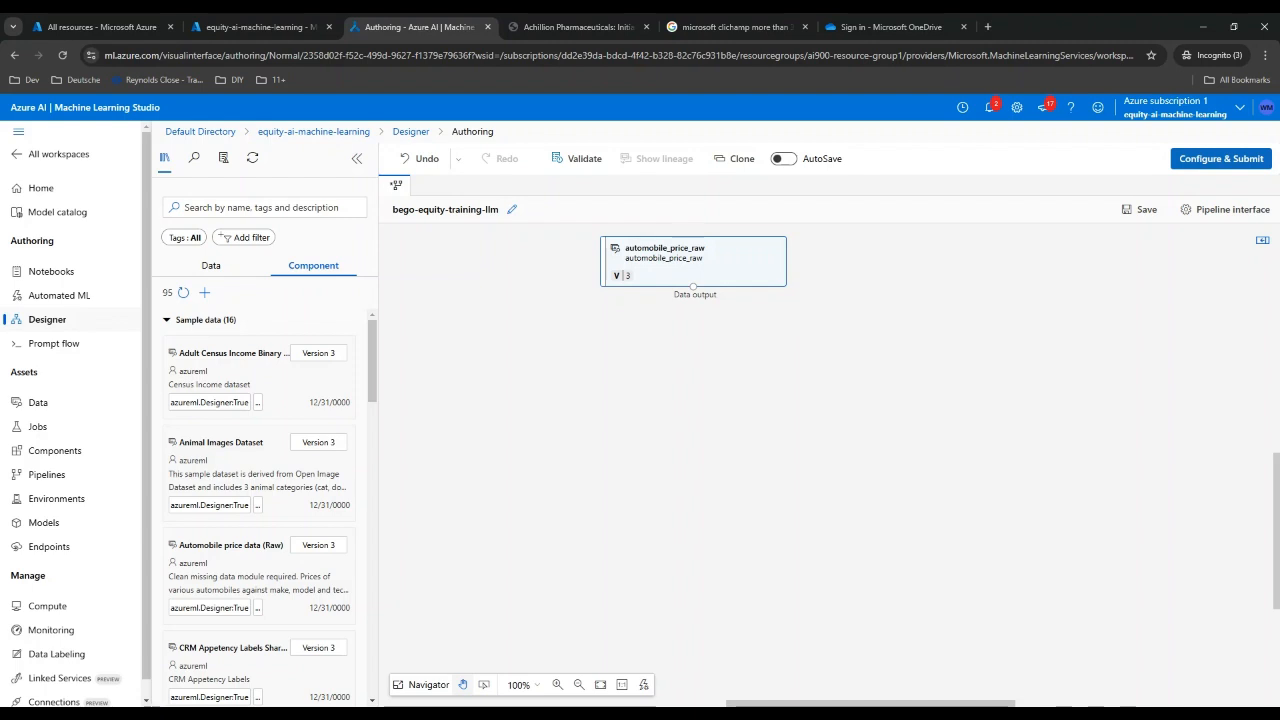
Step: Preview the automobile dataset's output, examine its rows and columns through to price, and close the preview
right_click(692, 264)
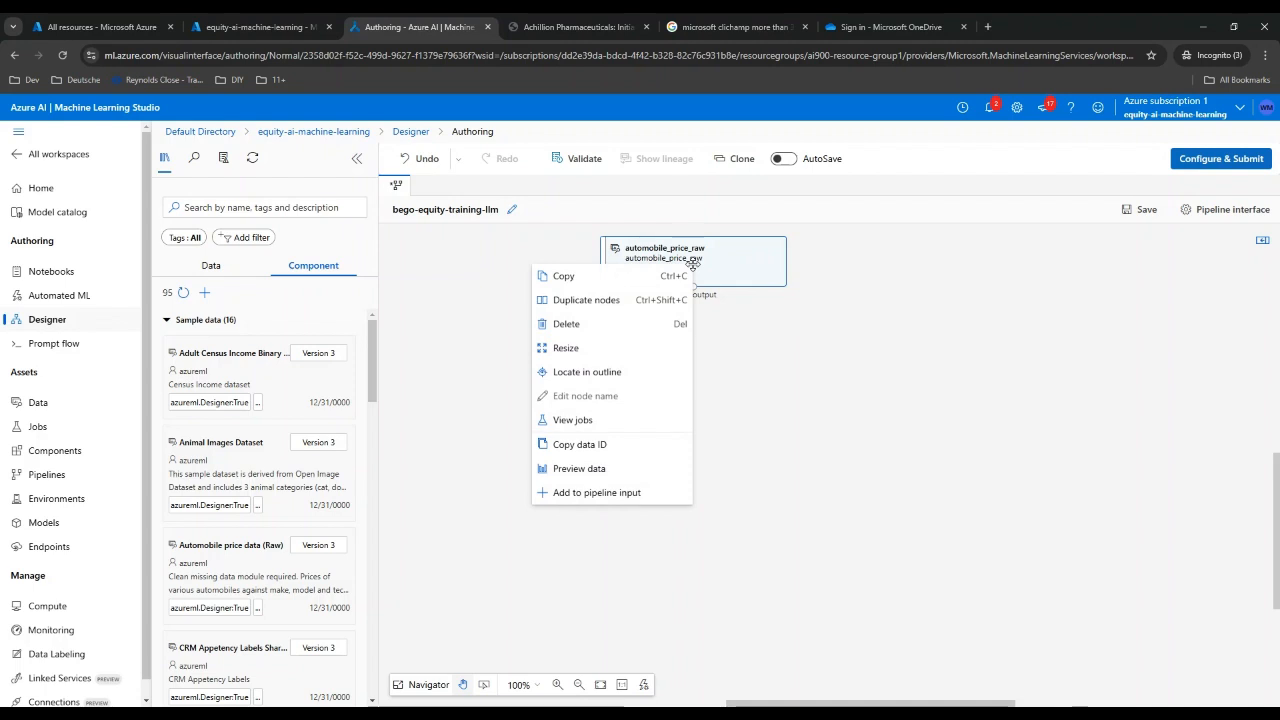
left_click(638, 467)
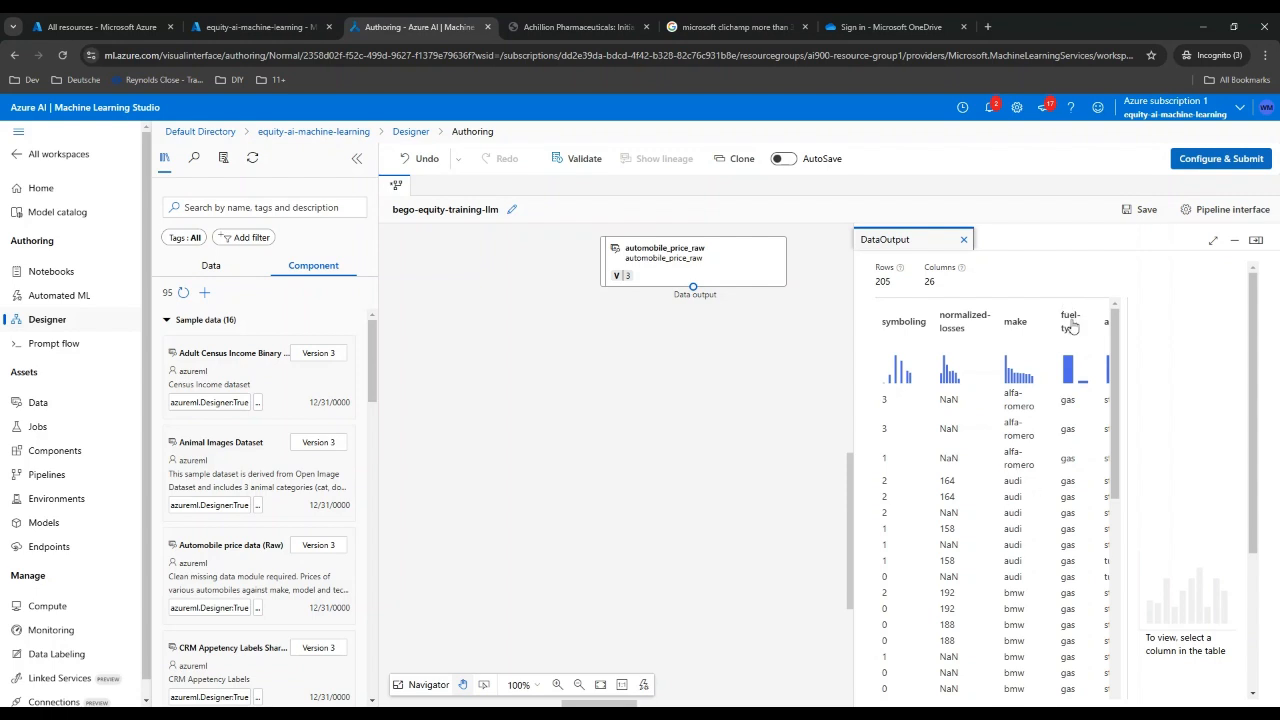
left_click_drag(1252, 530, 1251, 690)
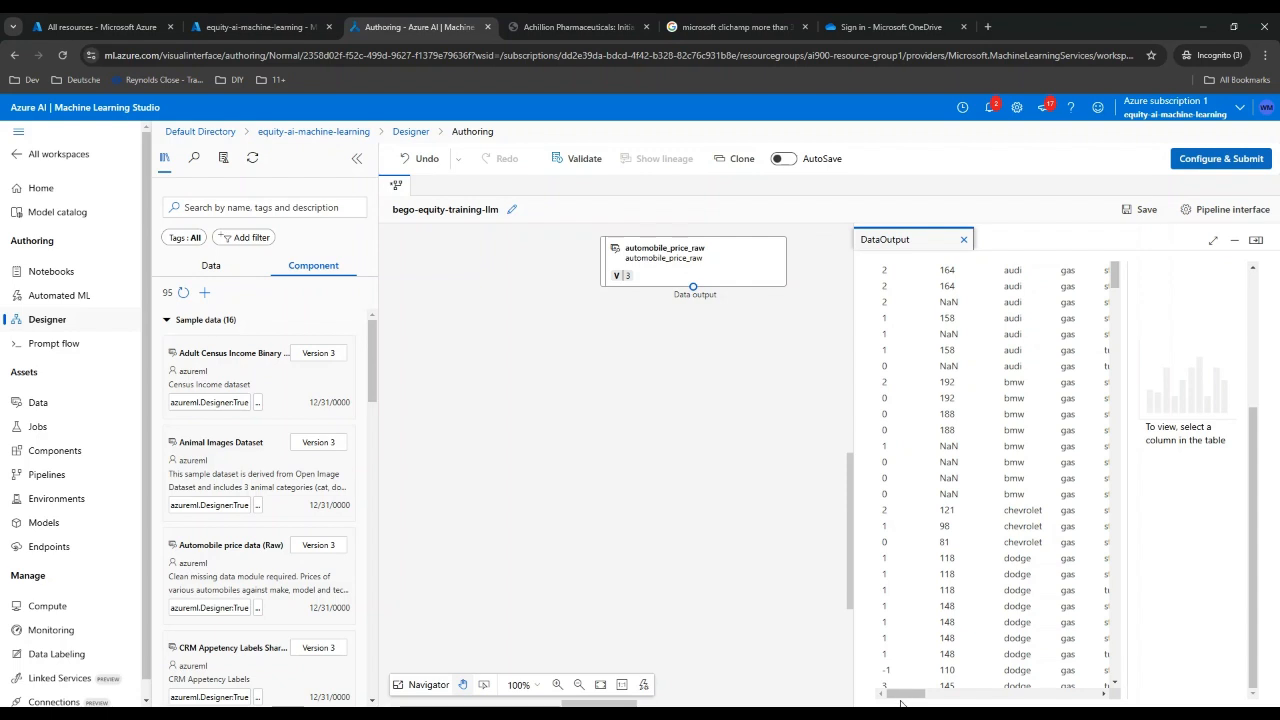
left_click_drag(906, 694, 1082, 694)
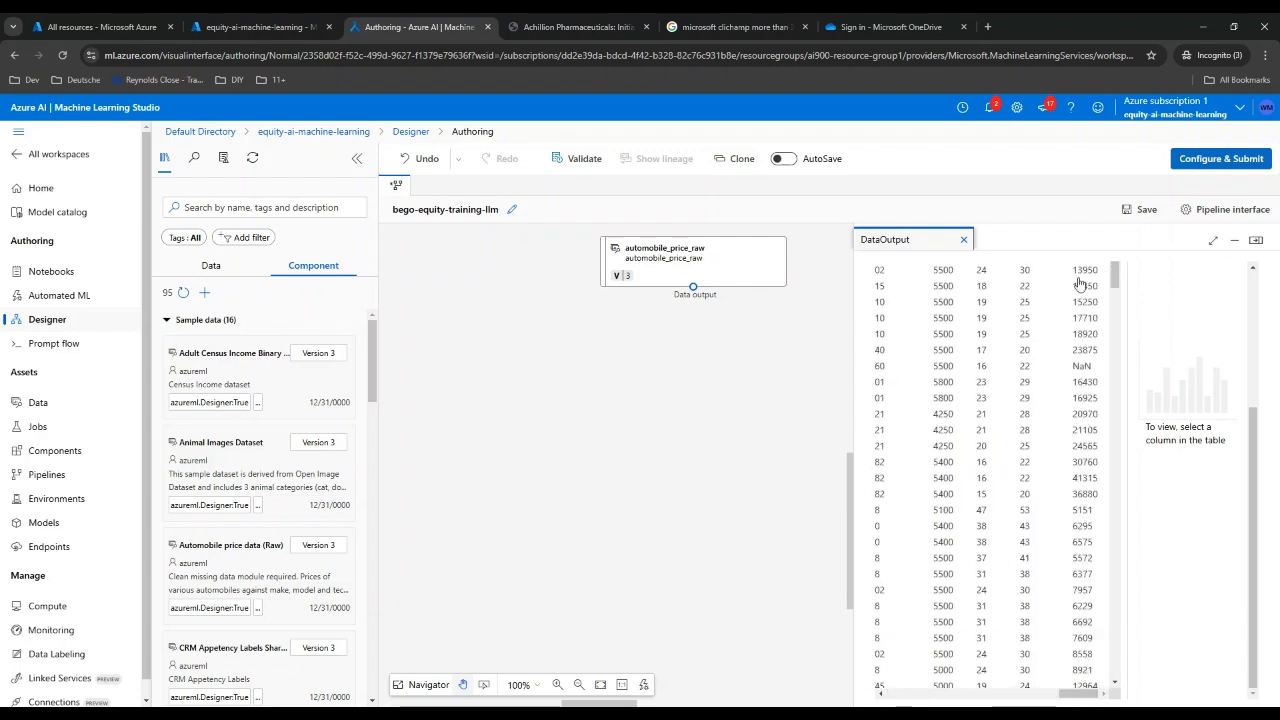
left_click_drag(1251, 422, 1248, 288)
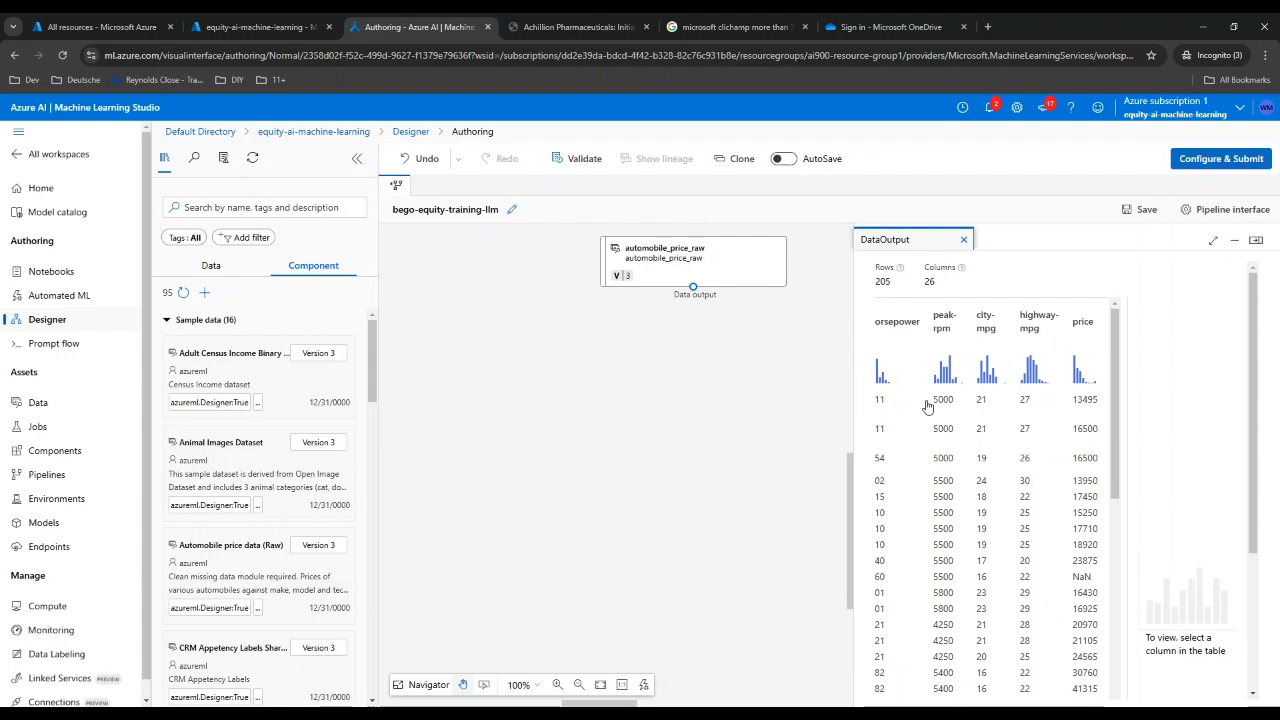
left_click(1257, 241)
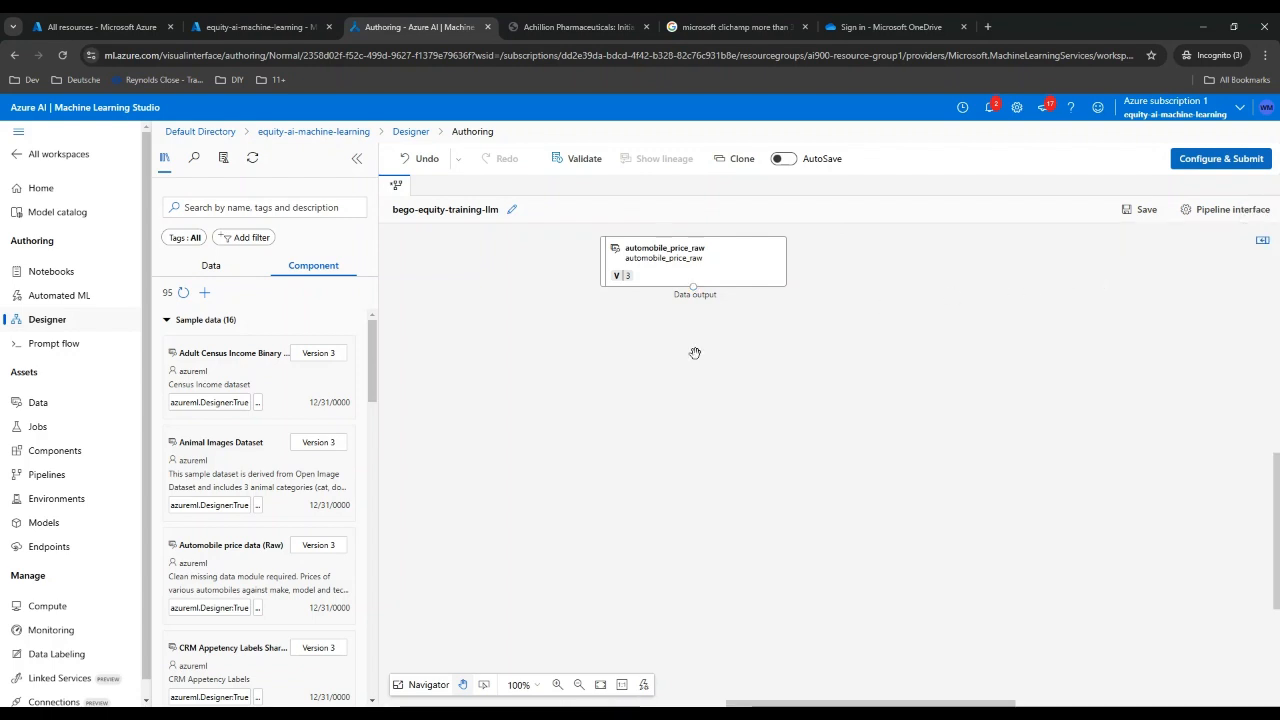
Step: Add the Select Columns in Dataset transformation below the automobile data and connect the data output to its dataset input
left_click(166, 320)
left_click(165, 342)
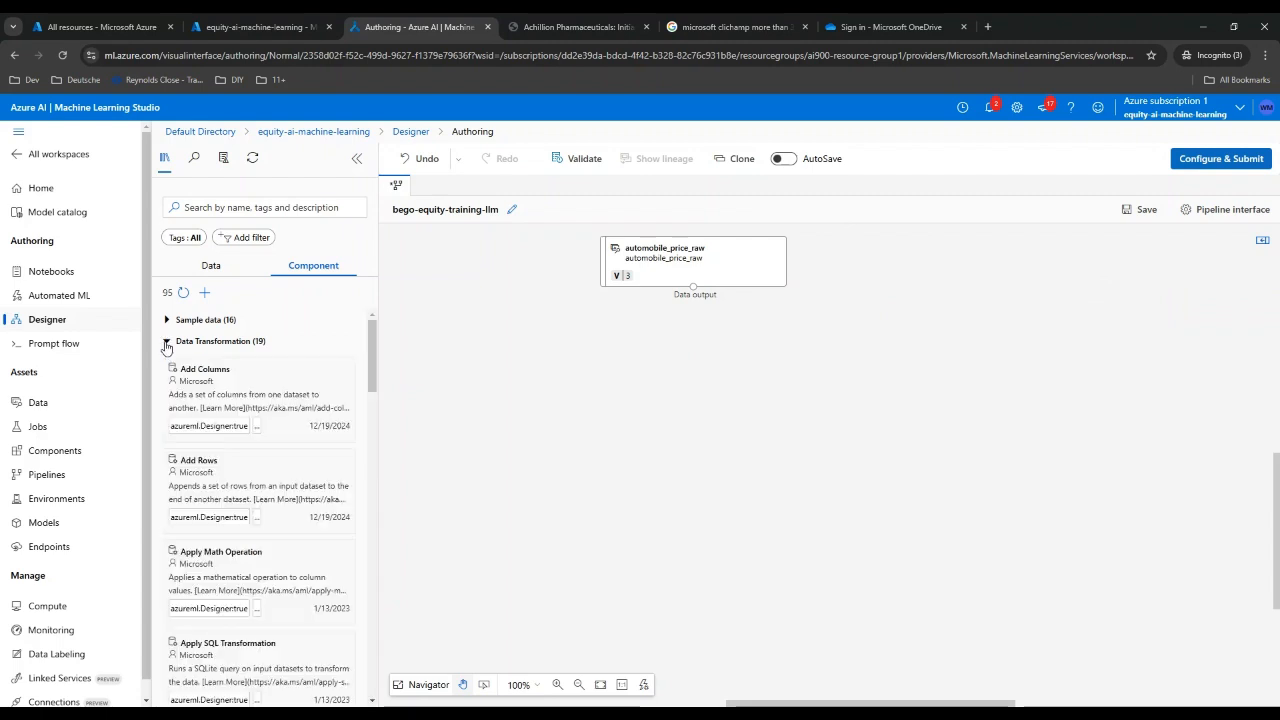
mouse_move(225, 483)
scroll(225, 483, "down", 1)
scroll(225, 483, "down", 2)
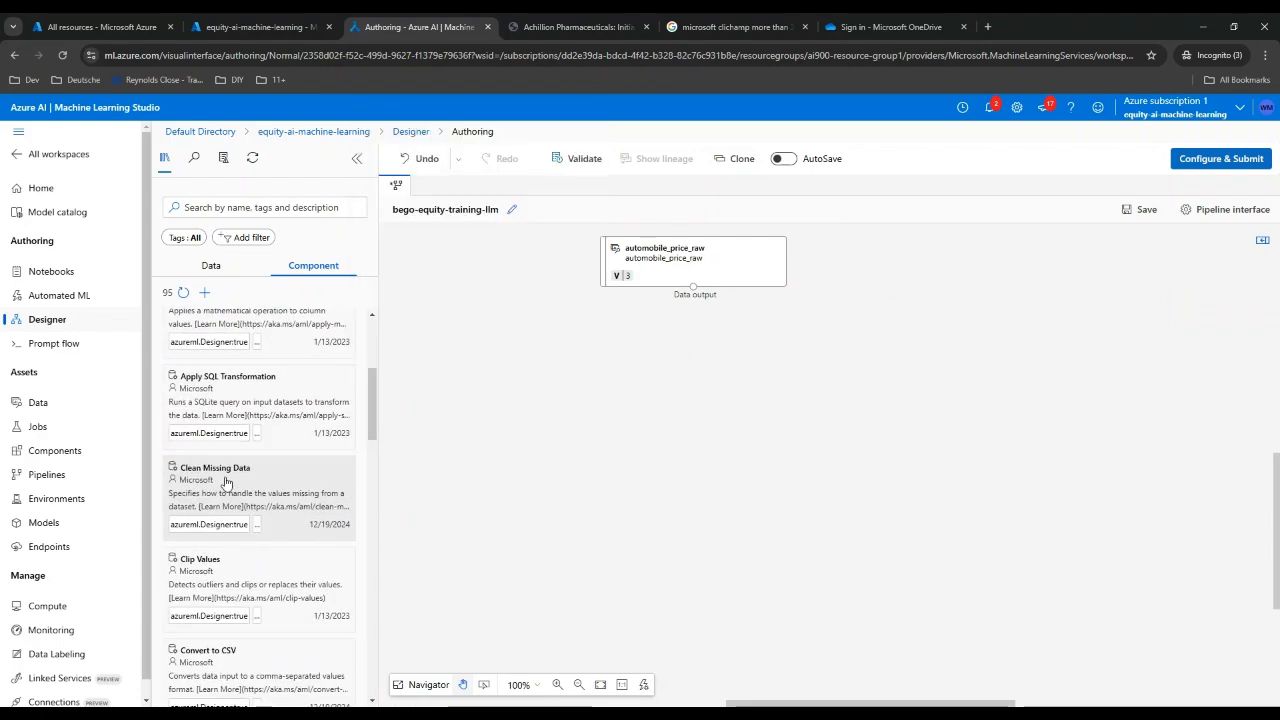
scroll(290, 560, "down", 8)
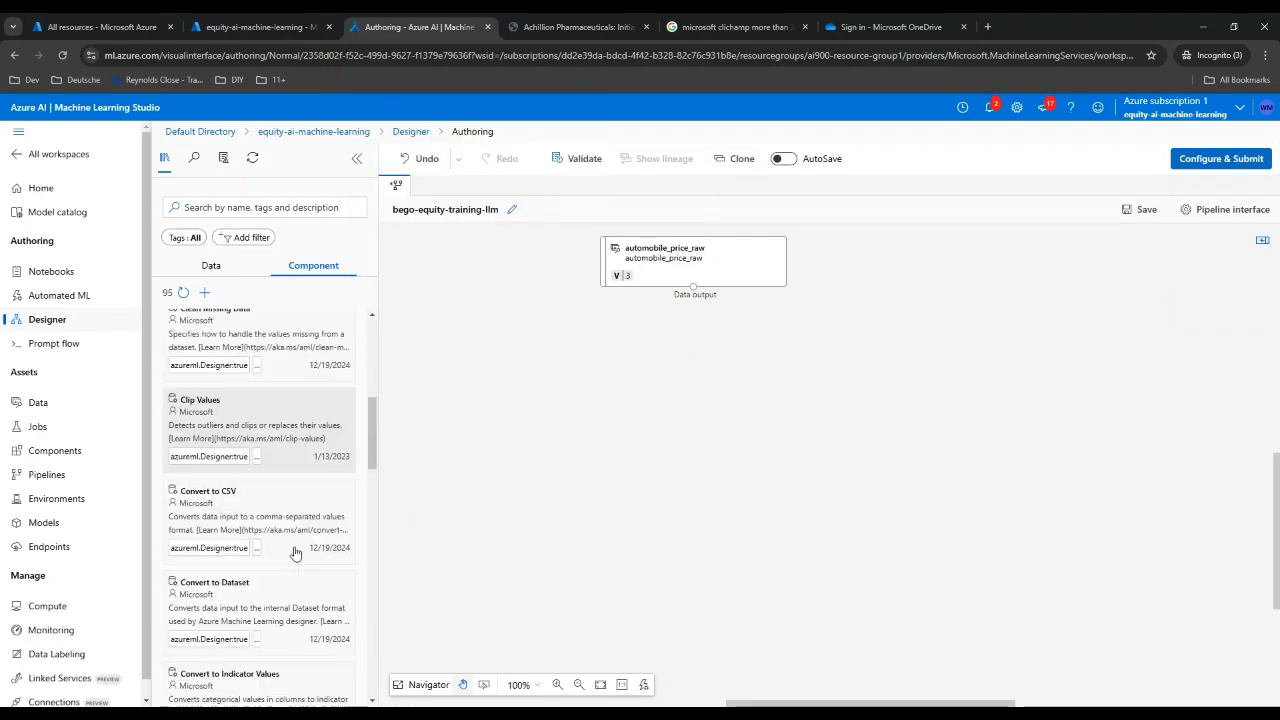
left_click_drag(246, 606, 683, 380)
left_click_drag(693, 287, 682, 358)
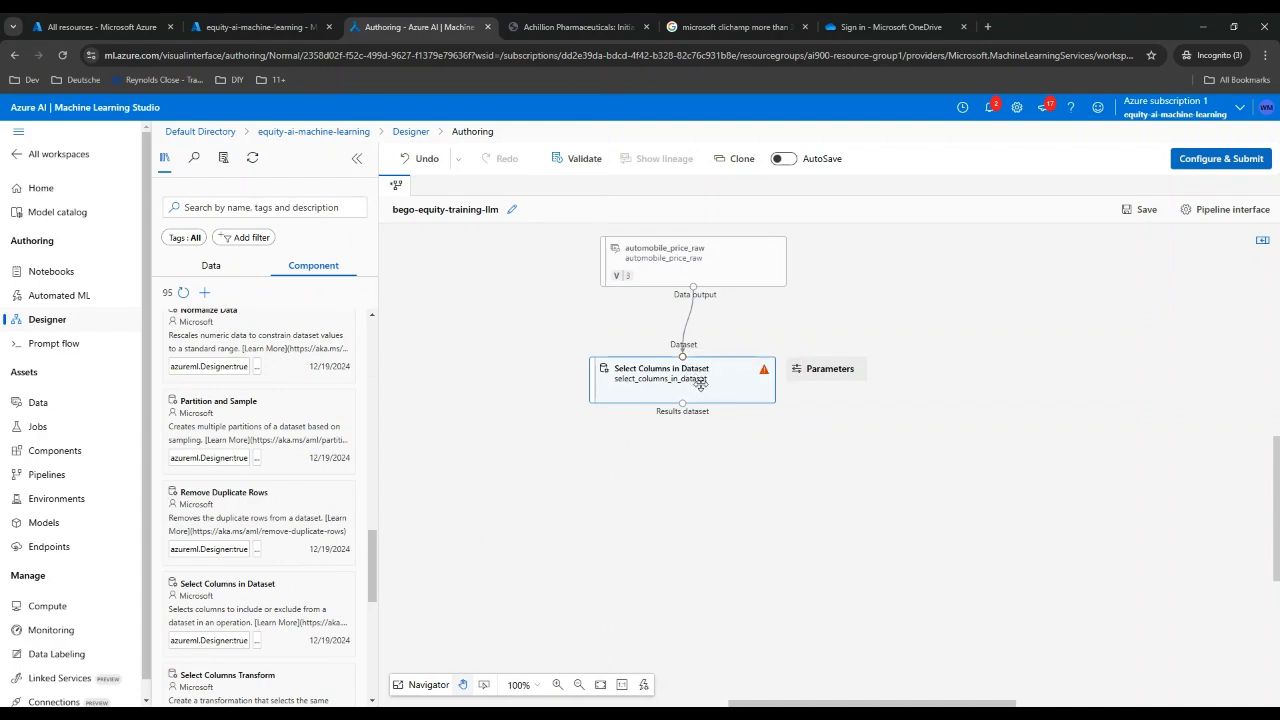
Step: Configure Select Columns in Dataset by name to include all columns except normalized-losses, and save the selection
left_click(700, 385)
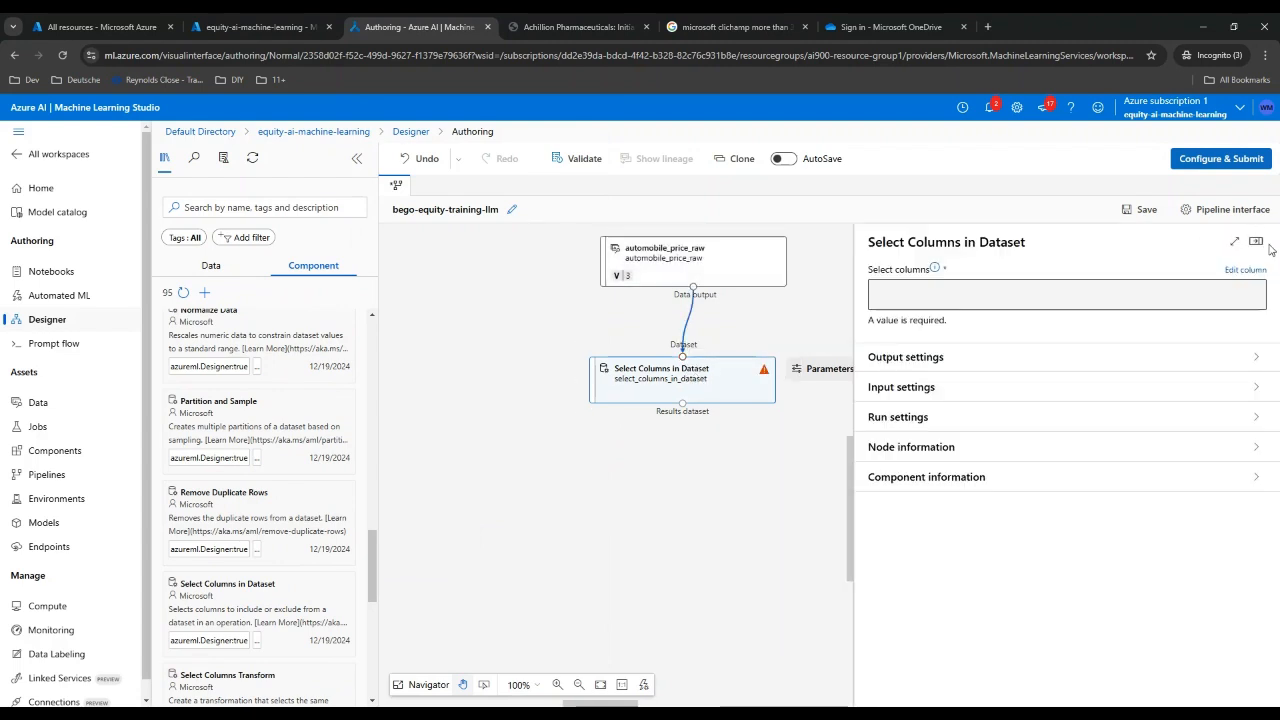
left_click(1245, 270)
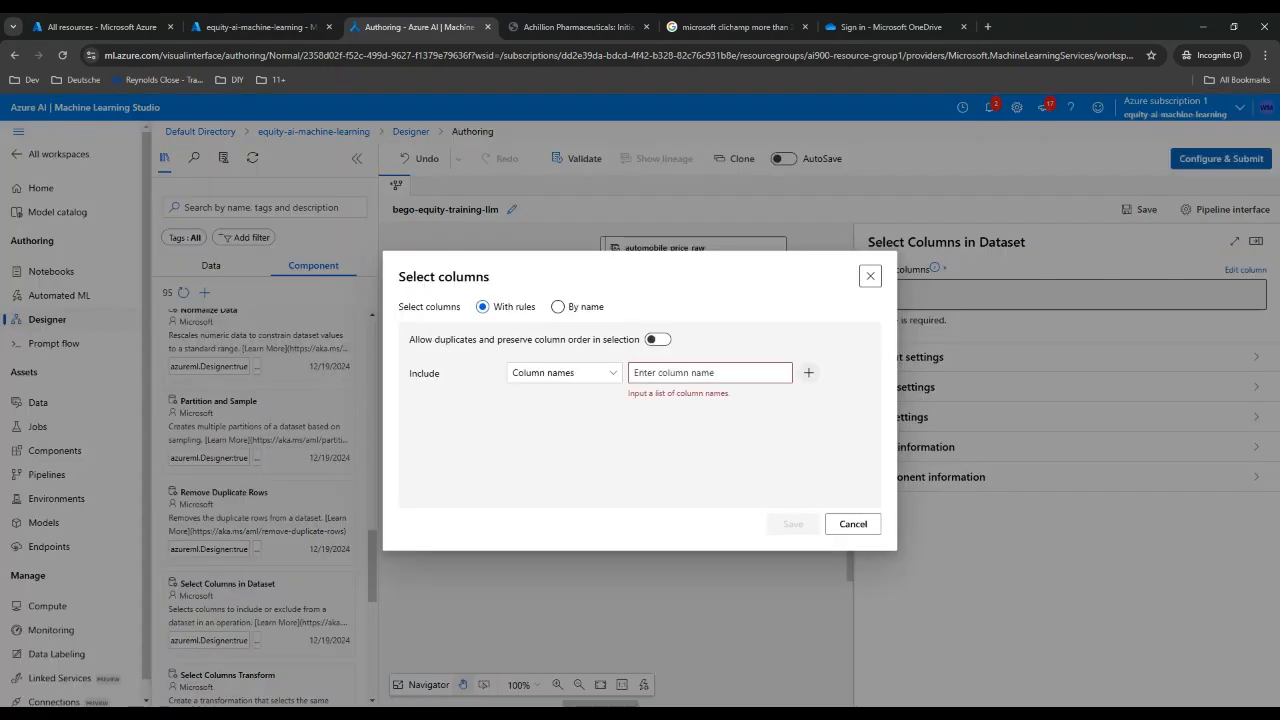
left_click(556, 307)
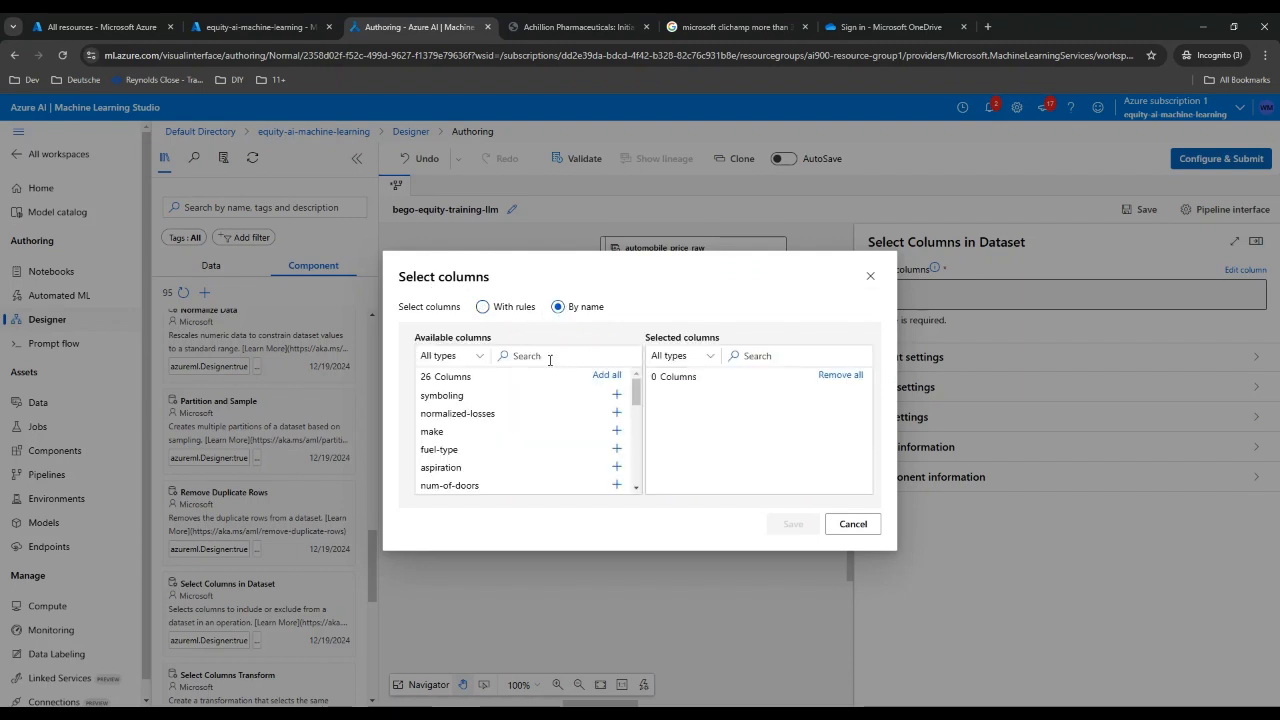
left_click(610, 376)
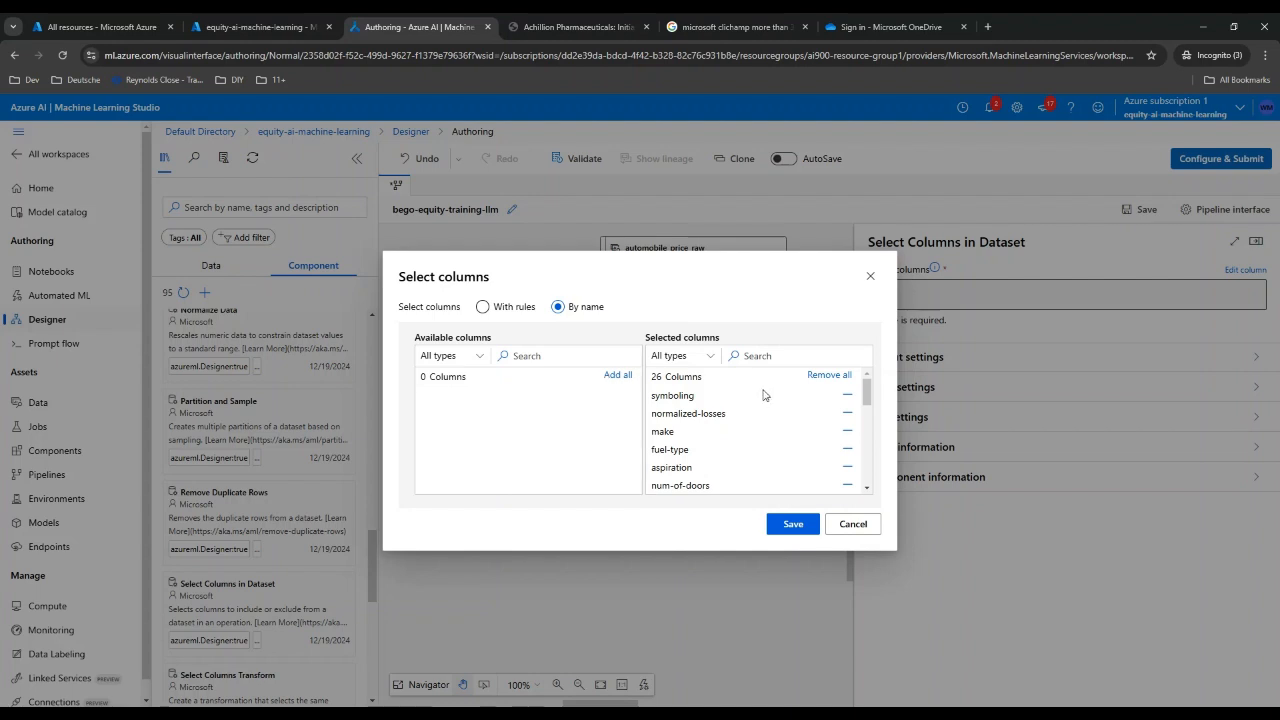
left_click(848, 413)
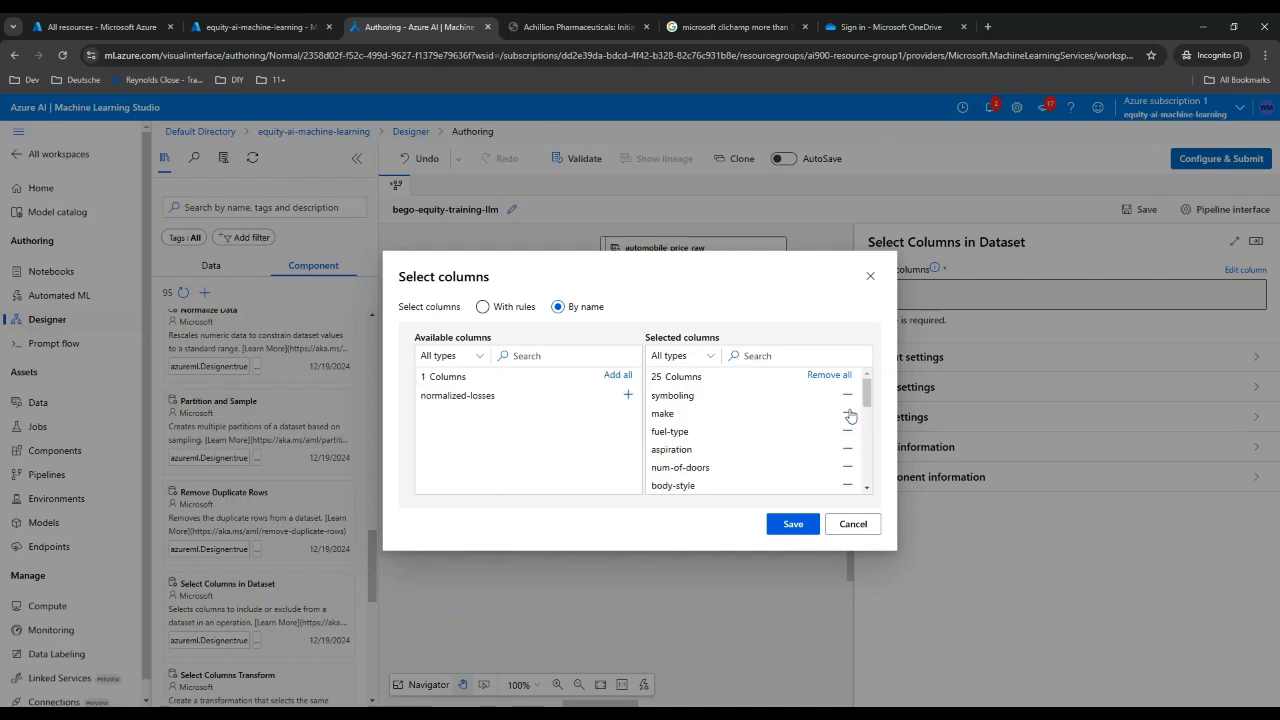
left_click(788, 526)
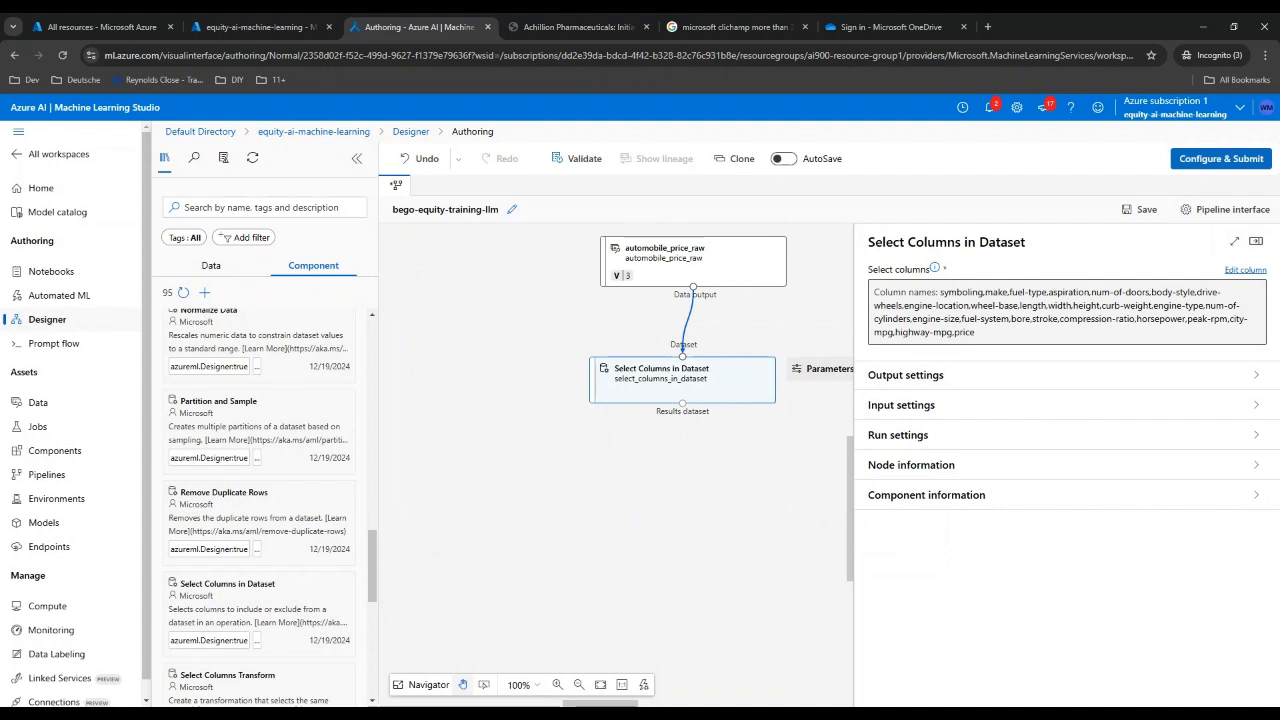
Step: Add the Clean Missing Data component below Select Columns in Dataset and connect the results dataset to its dataset input
left_click_drag(372, 557, 320, 398)
left_click_drag(224, 505, 694, 504)
left_click_drag(682, 406, 692, 479)
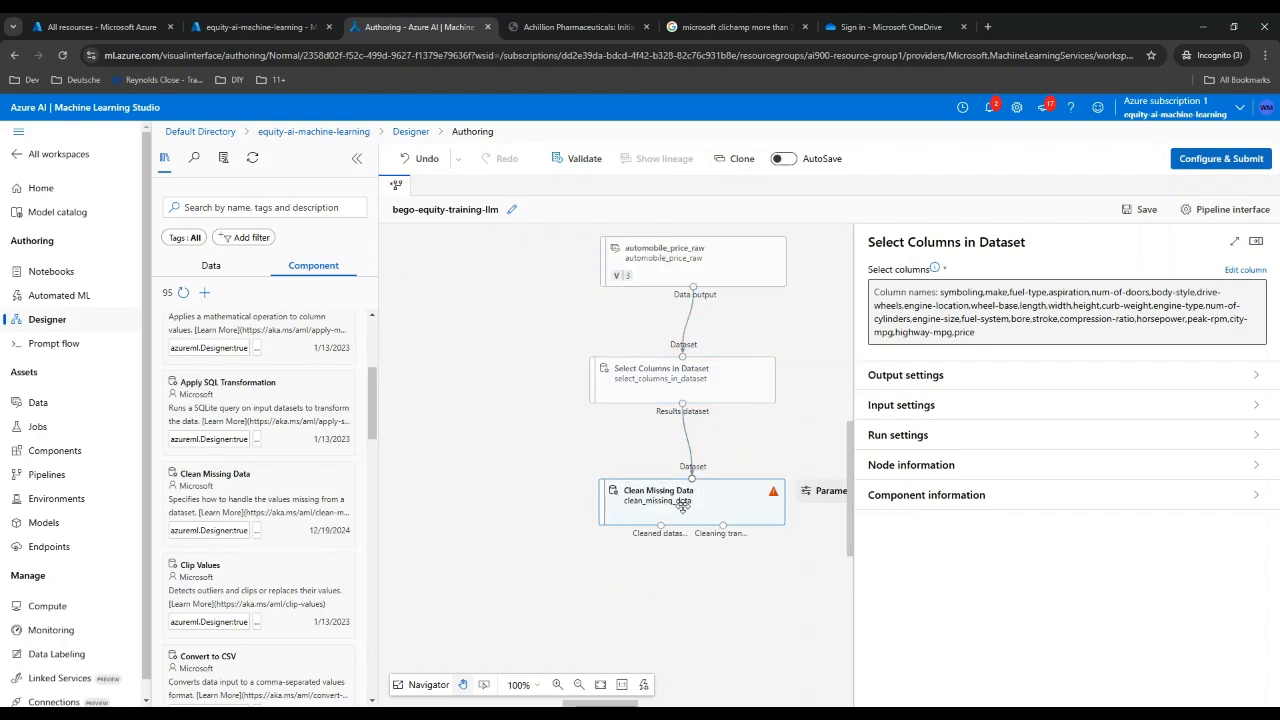
Step: Configure Clean Missing Data to clean the columns horsepower, bore and stroke, with the cleaning mode Remove entire row
left_click(683, 506)
left_click(1236, 271)
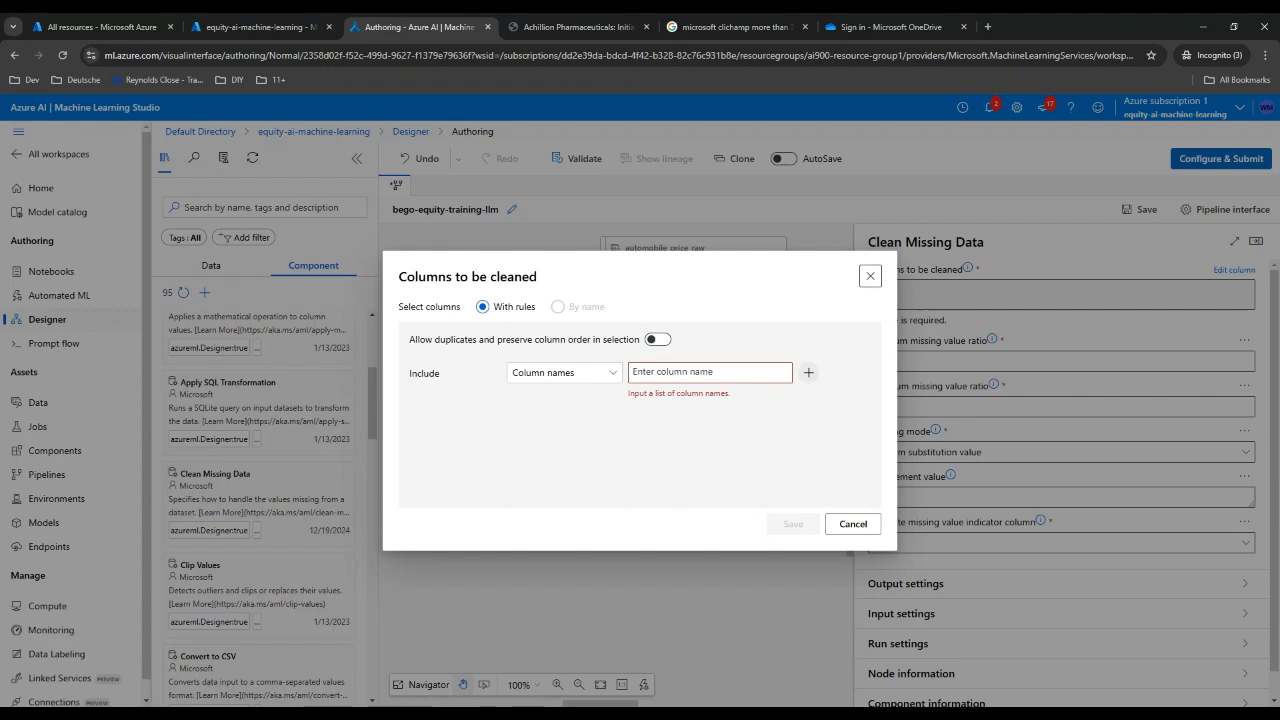
left_click(560, 374)
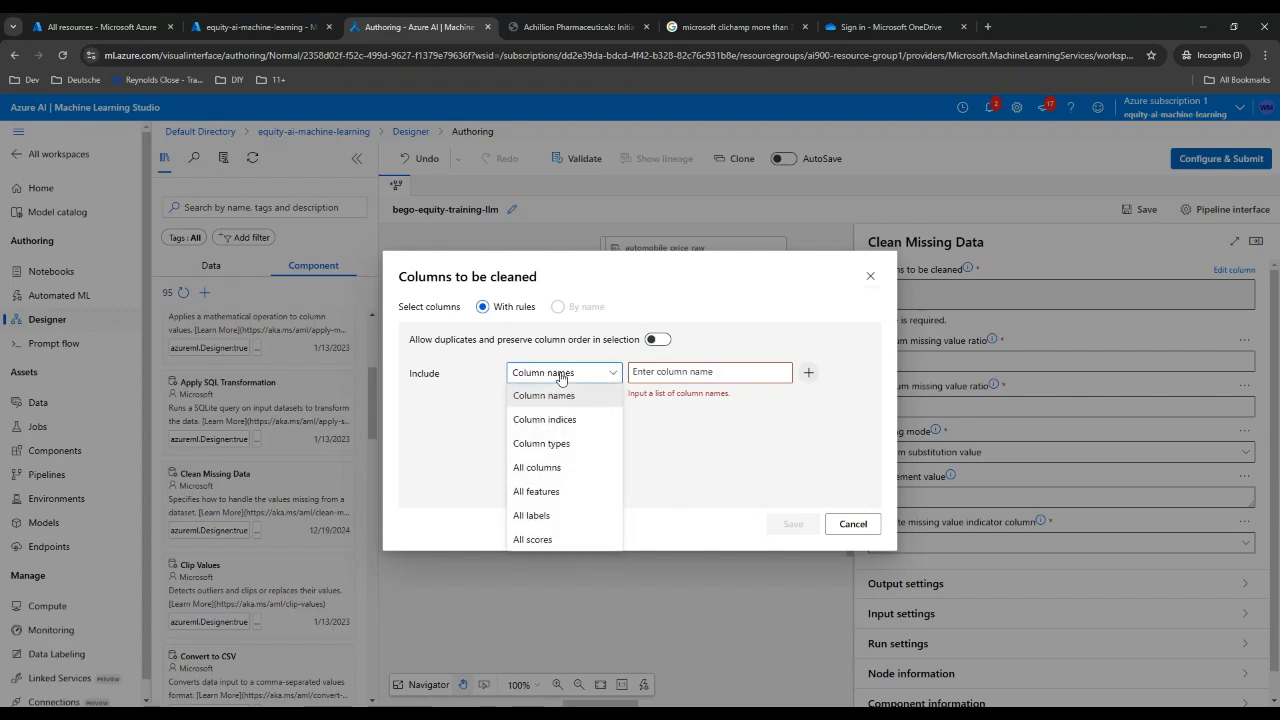
left_click(560, 374)
left_click(660, 372)
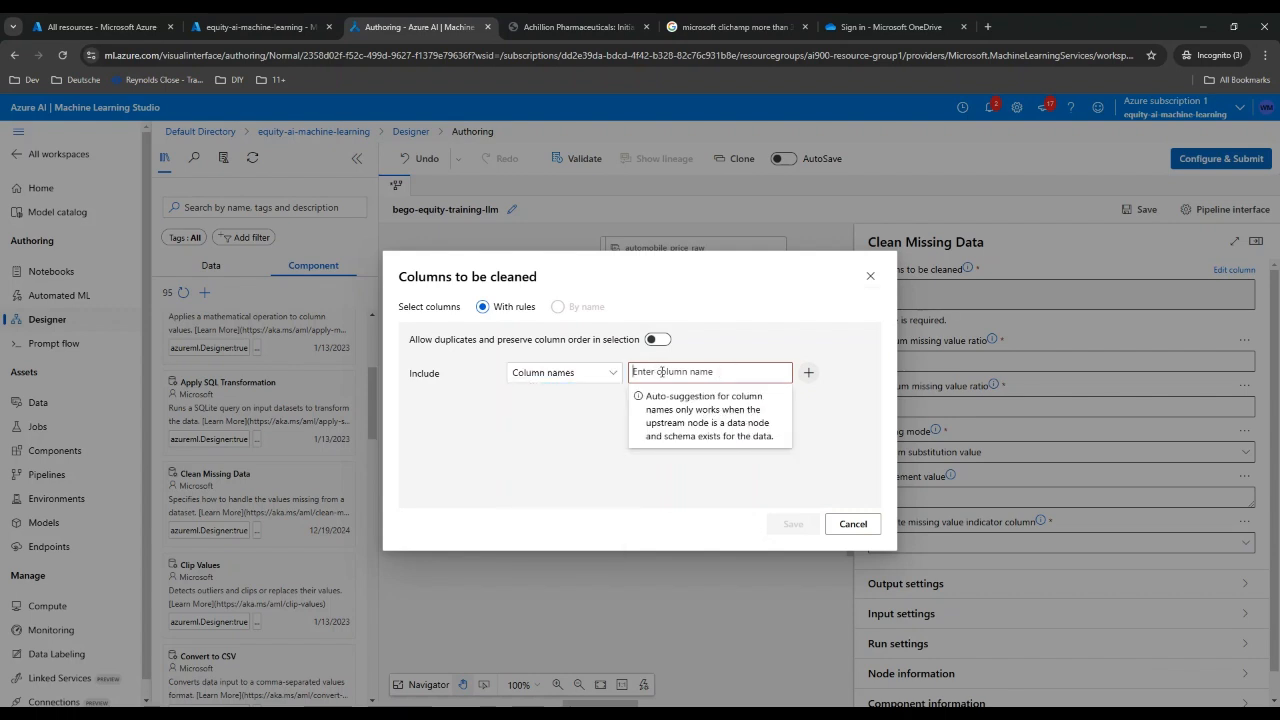
type("hor")
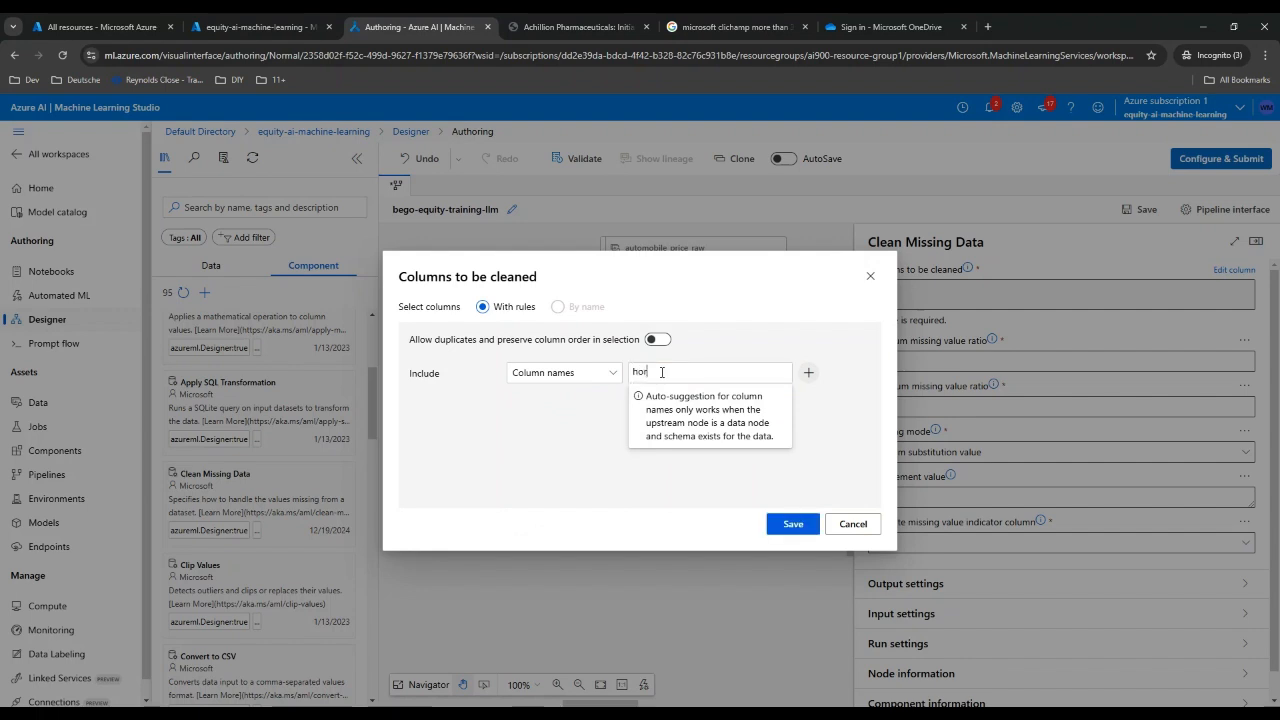
type("sepower")
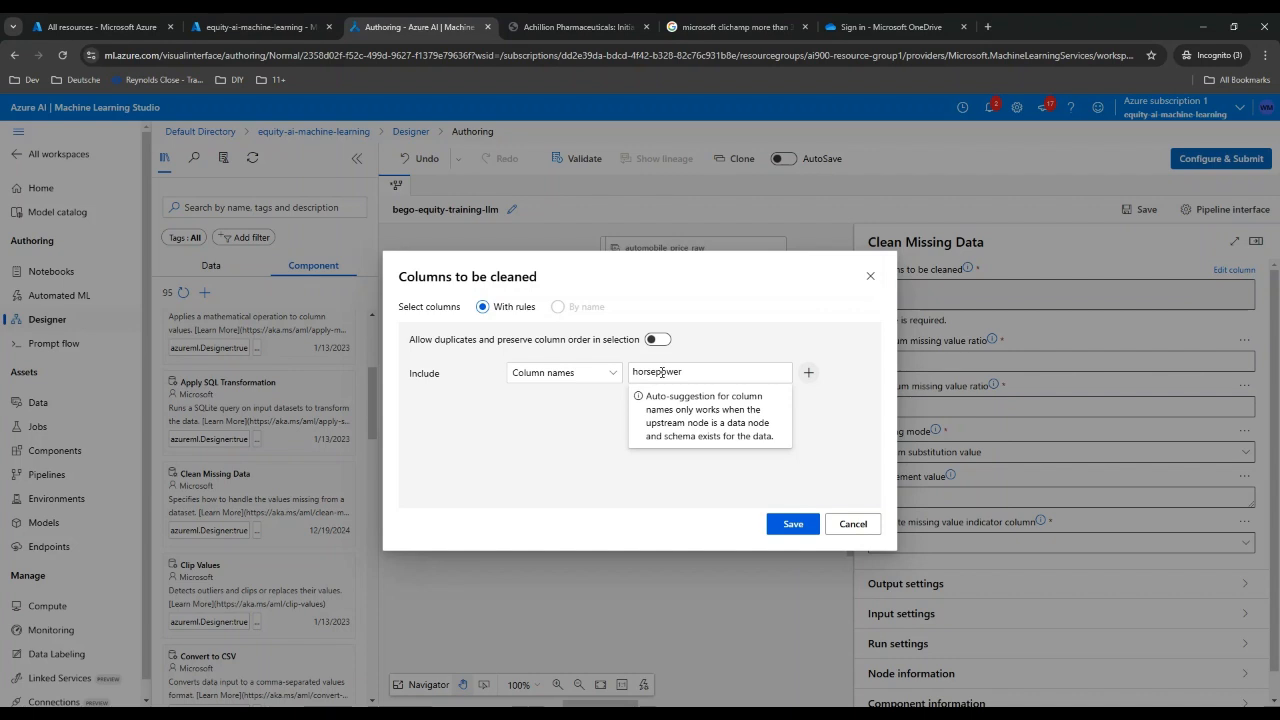
key("Return")
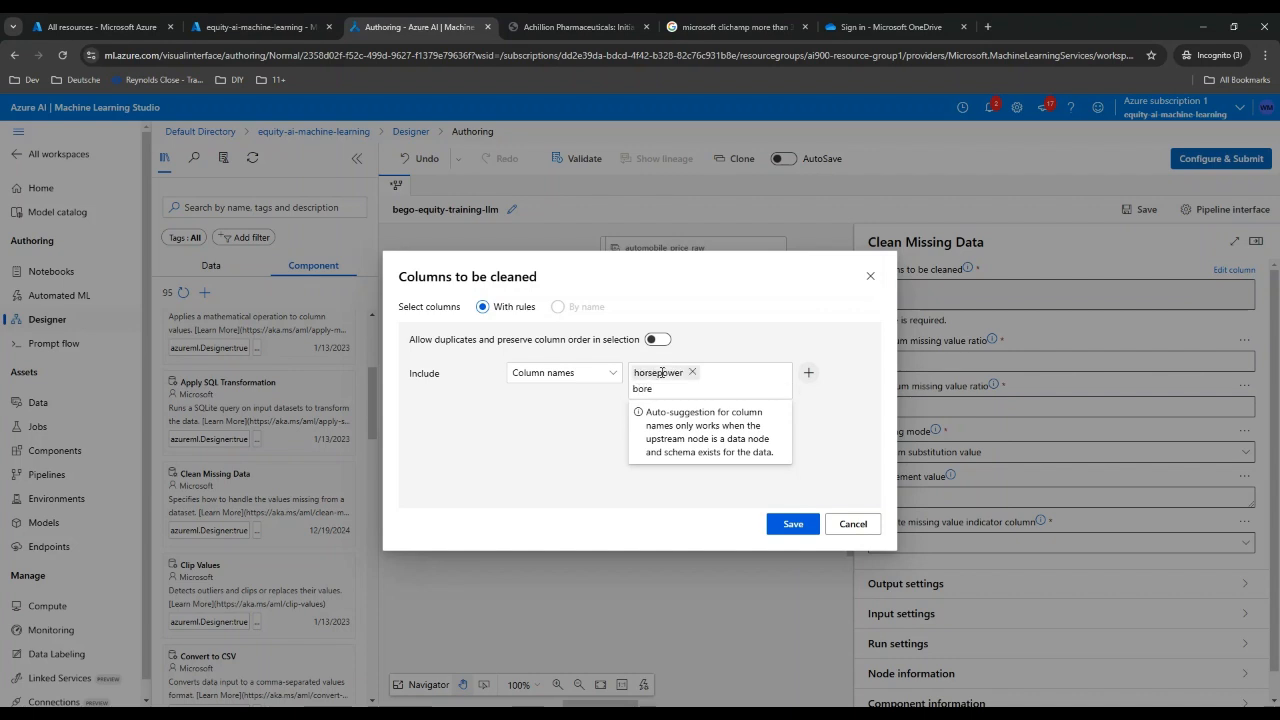
key("Return")
key("Return")
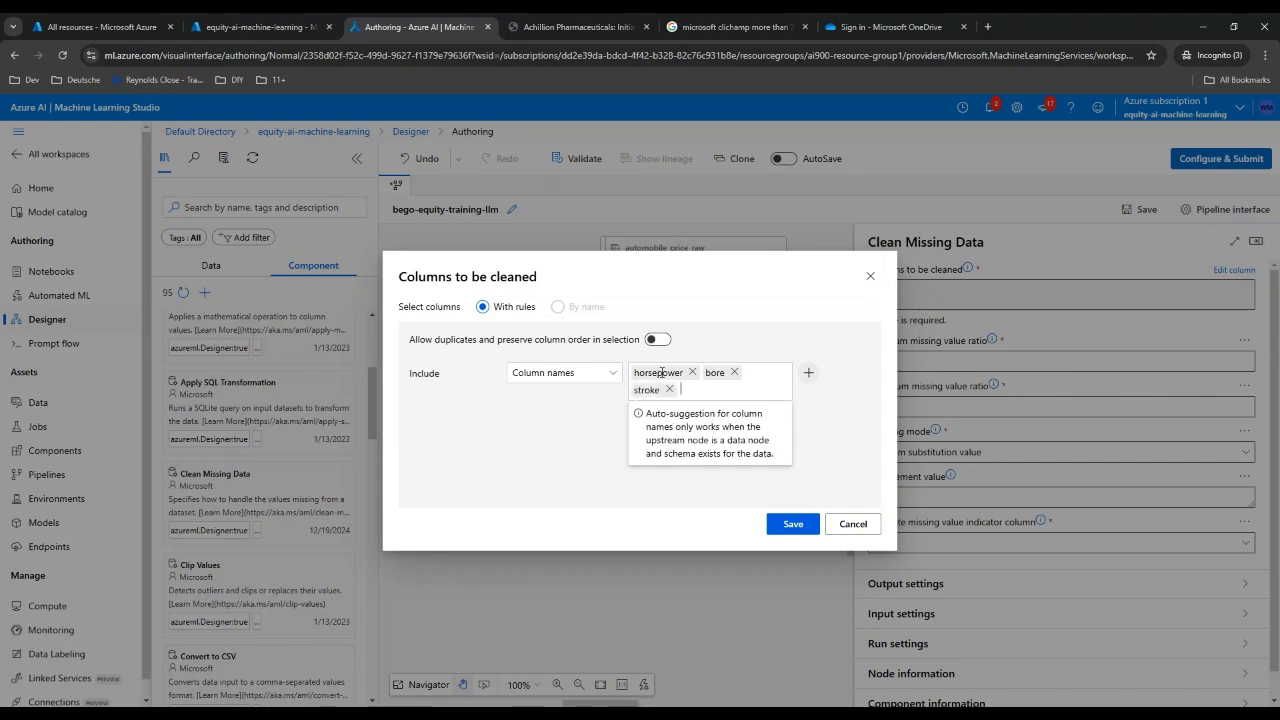
left_click(792, 525)
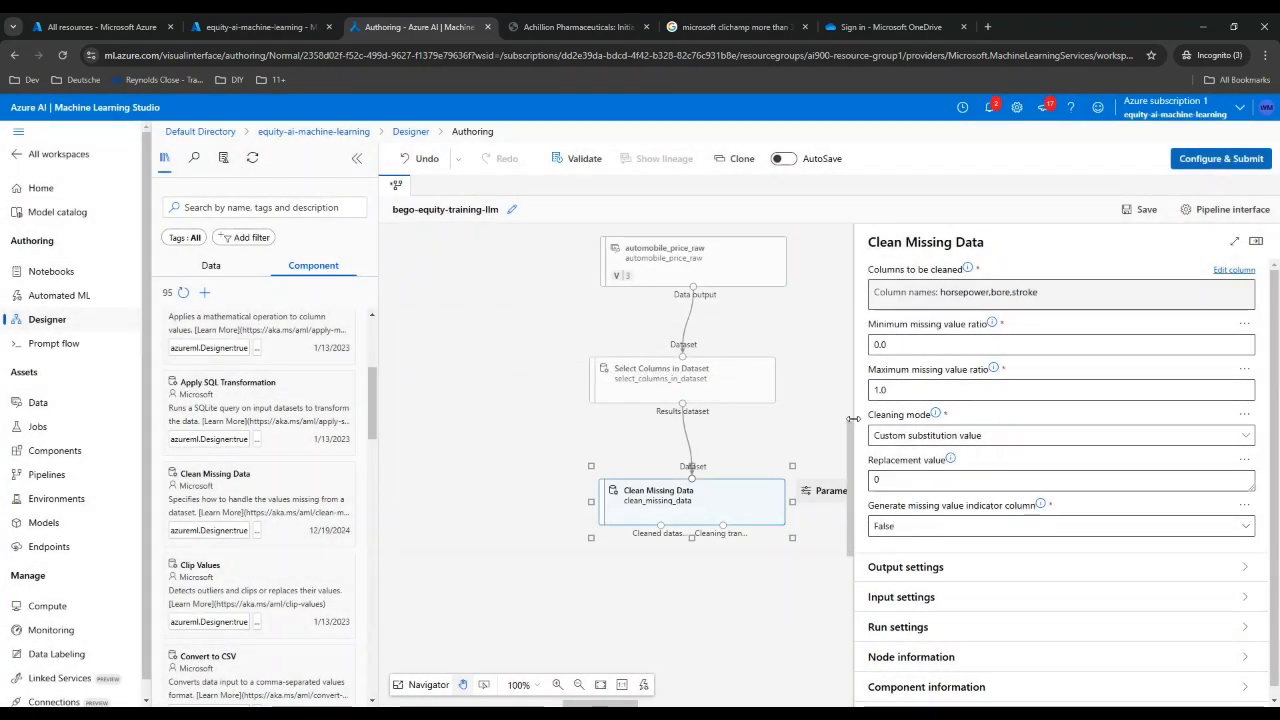
left_click(921, 440)
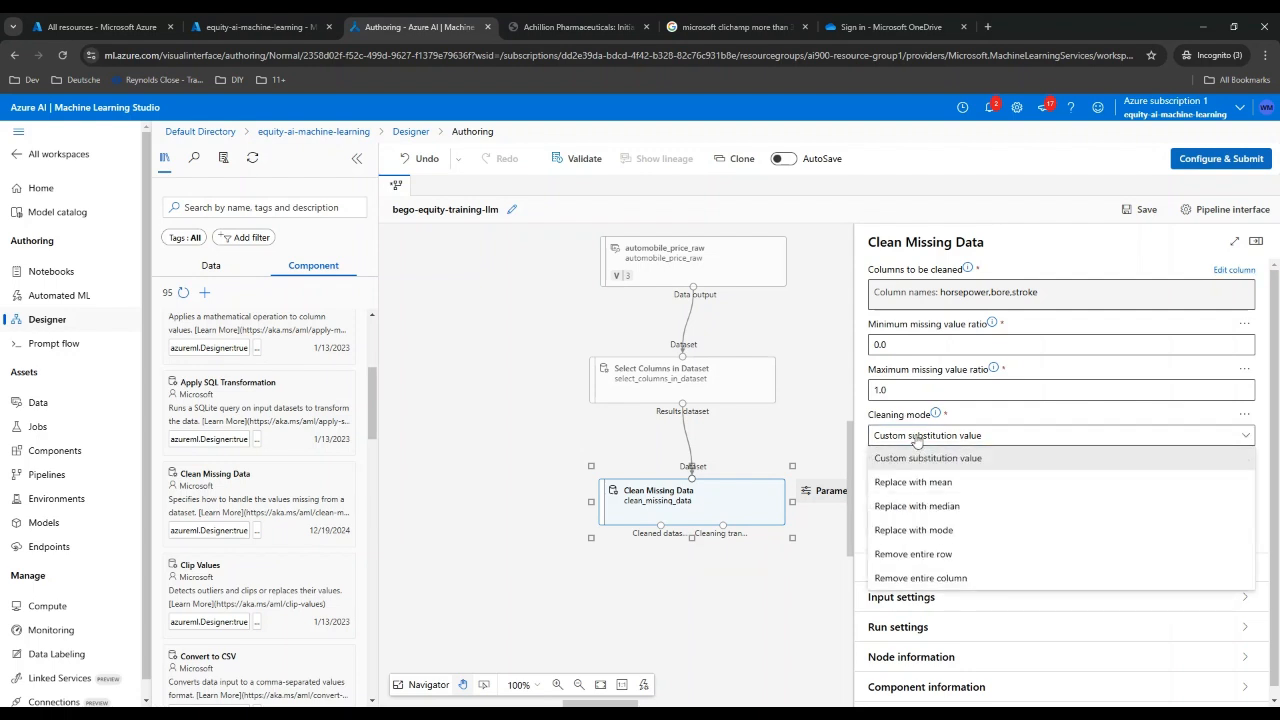
left_click(914, 556)
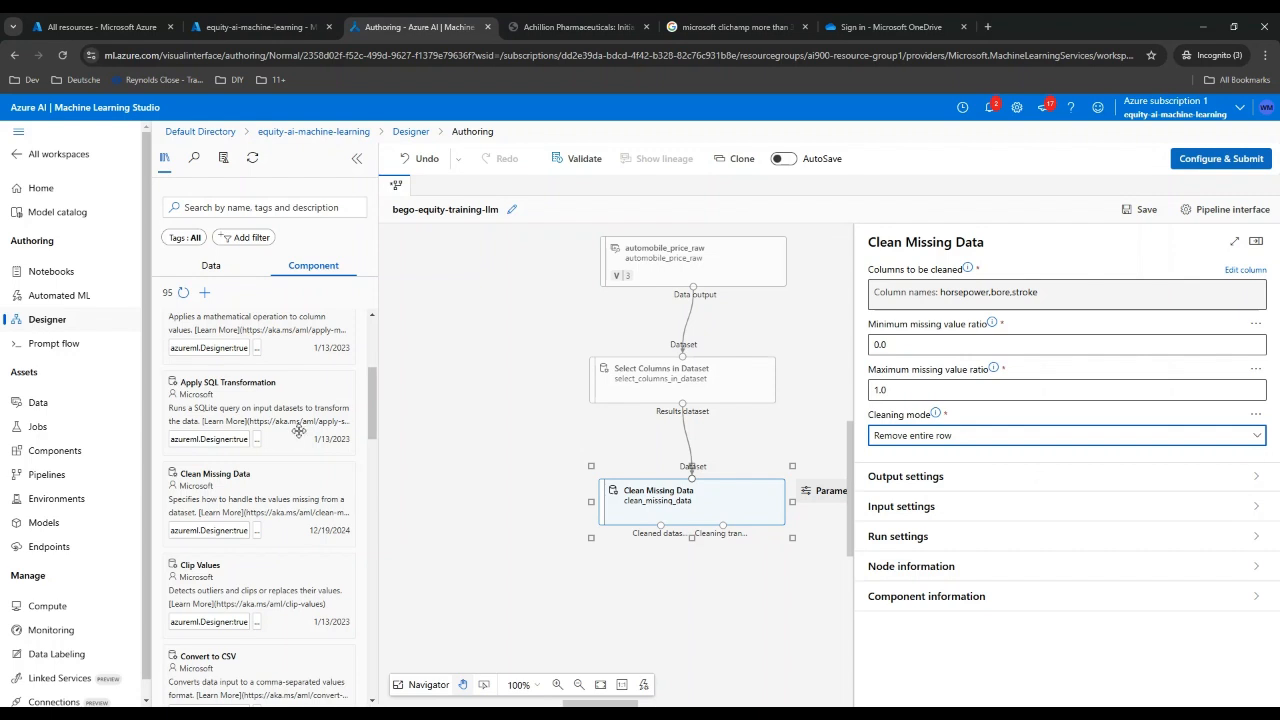
Step: Add the Normalize Data component below Clean Missing Data and set its transformation method to MinMax
scroll(373, 397, "down", 10)
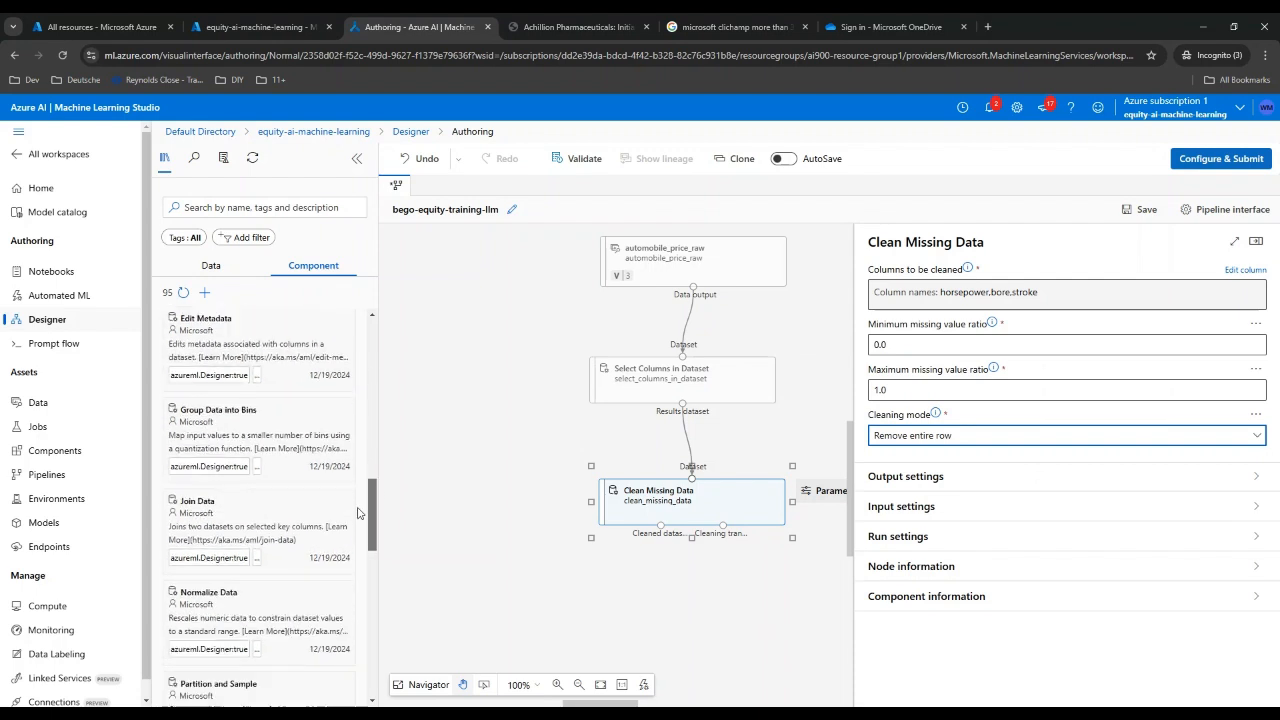
left_click_drag(293, 560, 688, 608)
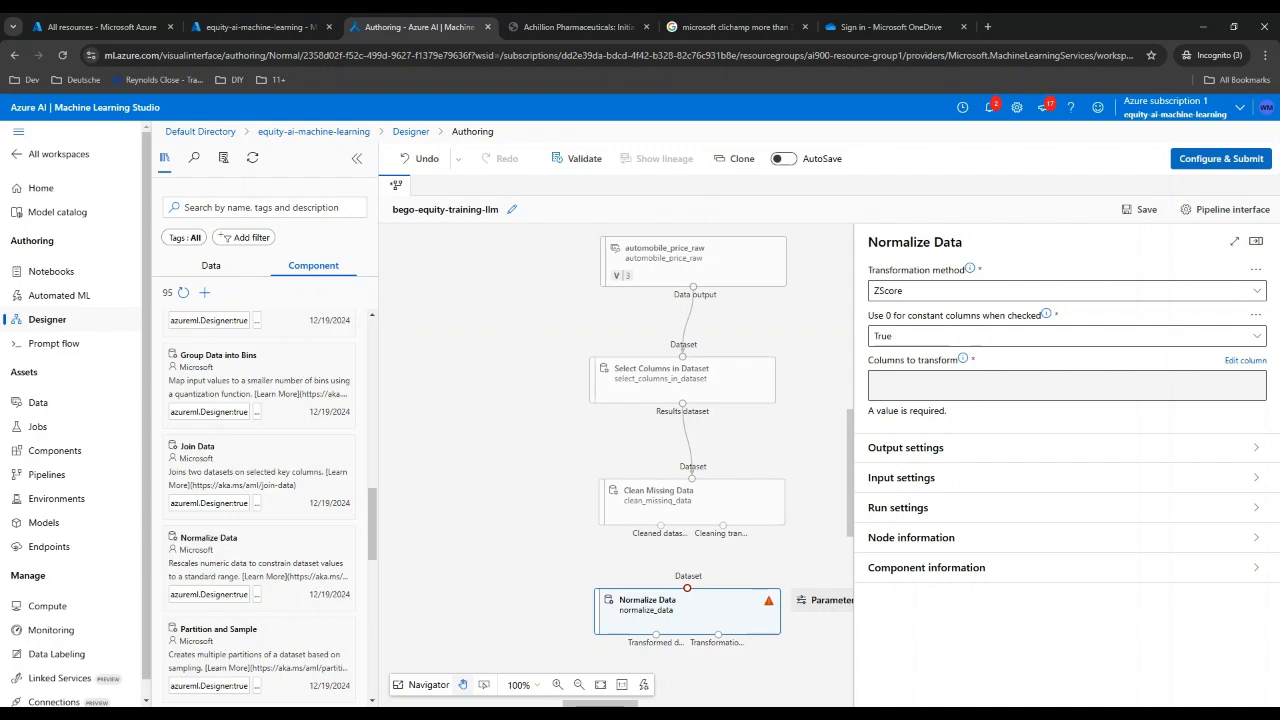
left_click(1013, 291)
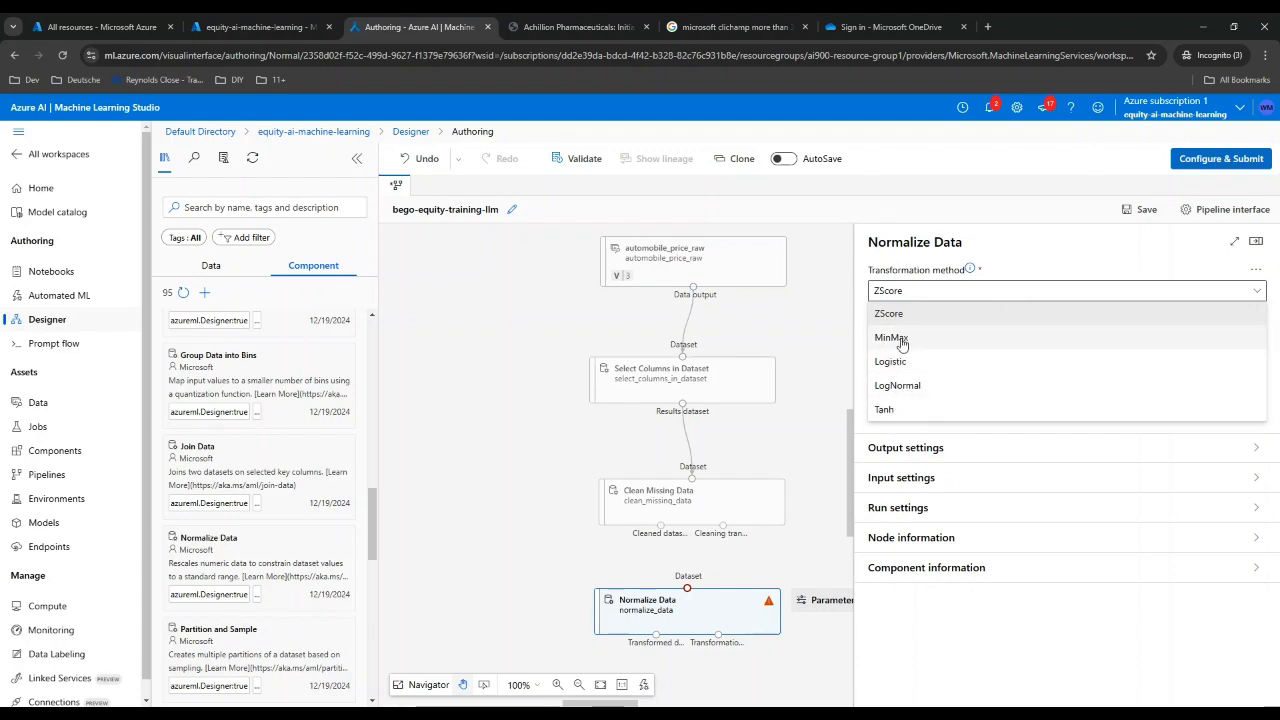
left_click(902, 343)
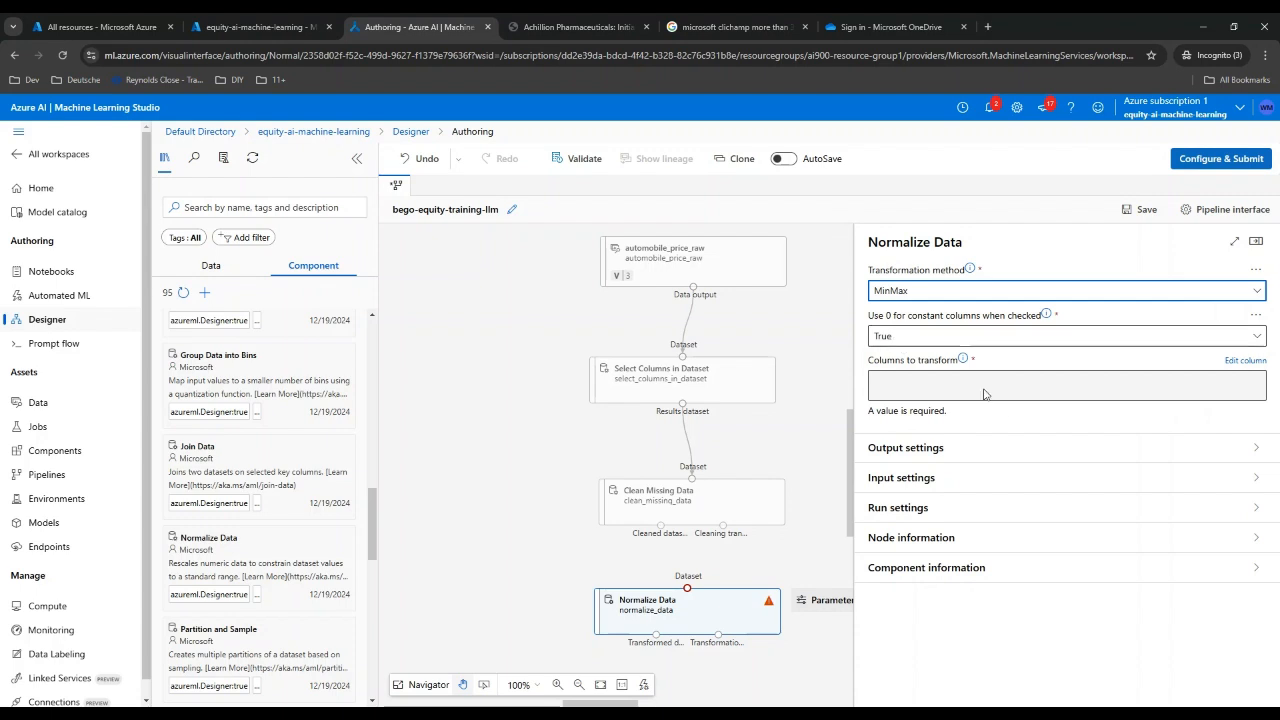
Step: Edit the columns to transform in Normalize Data and include the column names symboling, wheel-base and length
left_click(1245, 361)
left_click(645, 371)
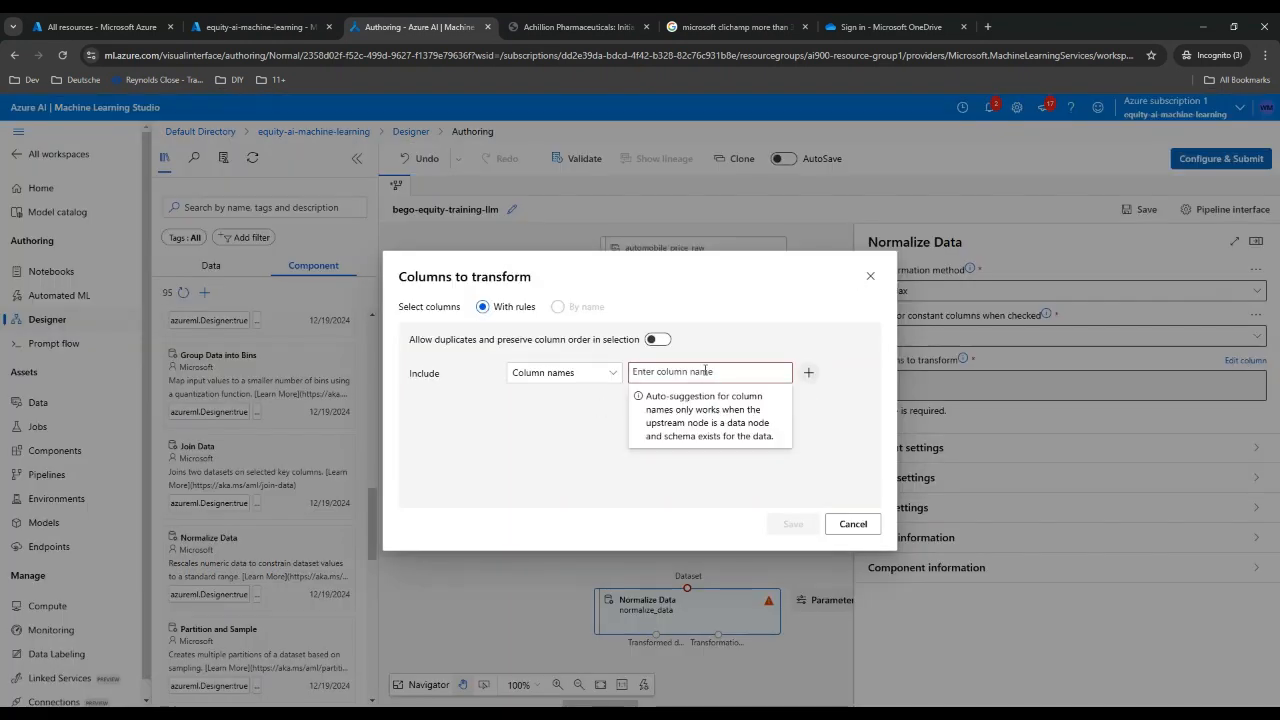
type("symboling")
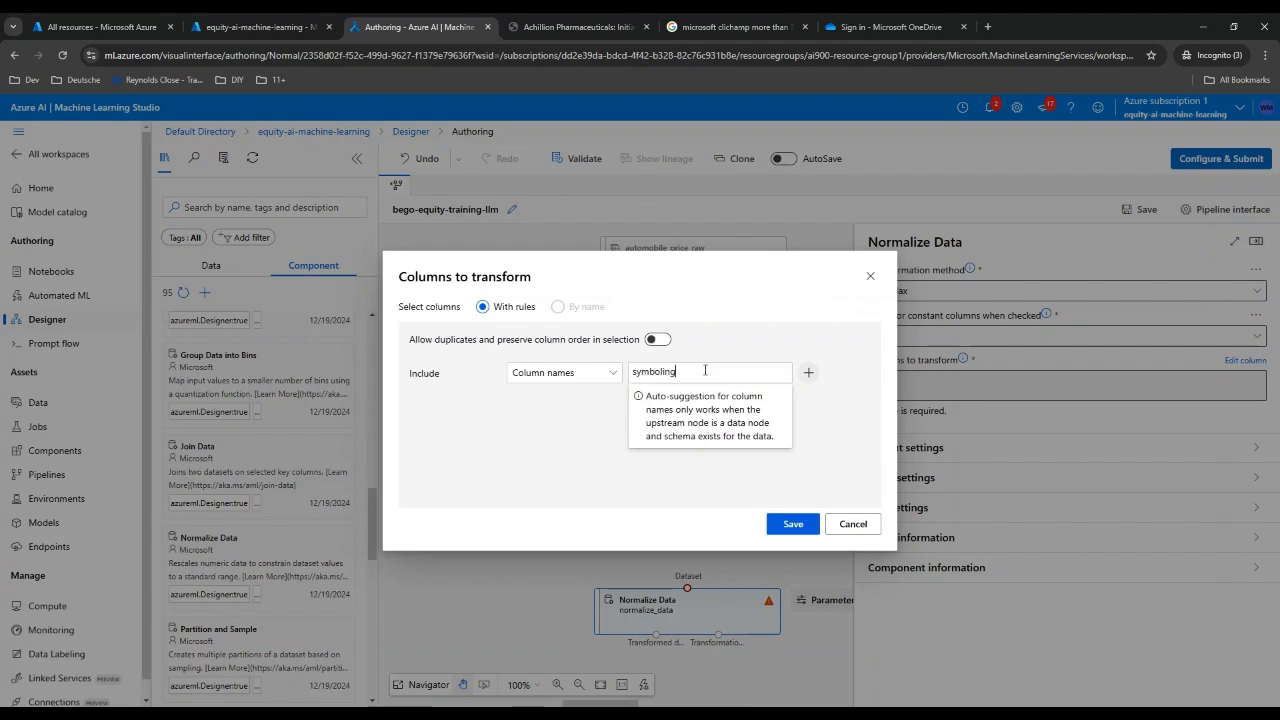
key("Return")
type("whee")
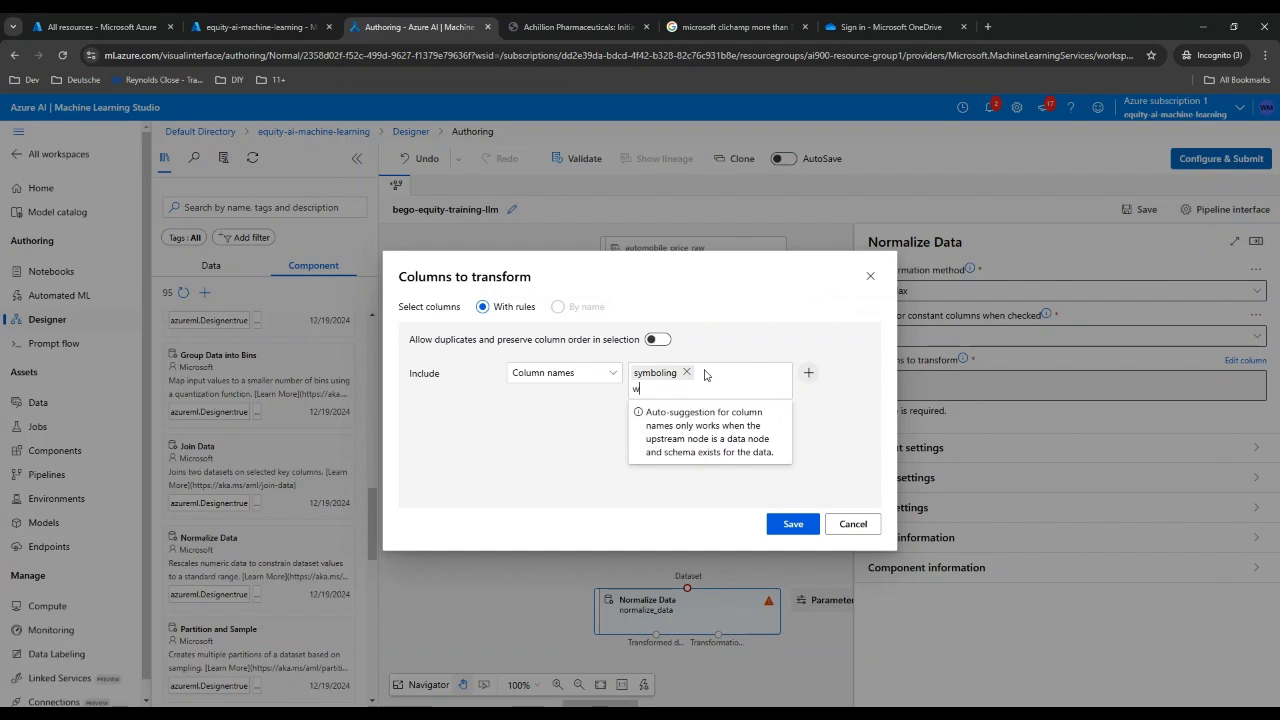
type("l-base")
key("Return")
type("length")
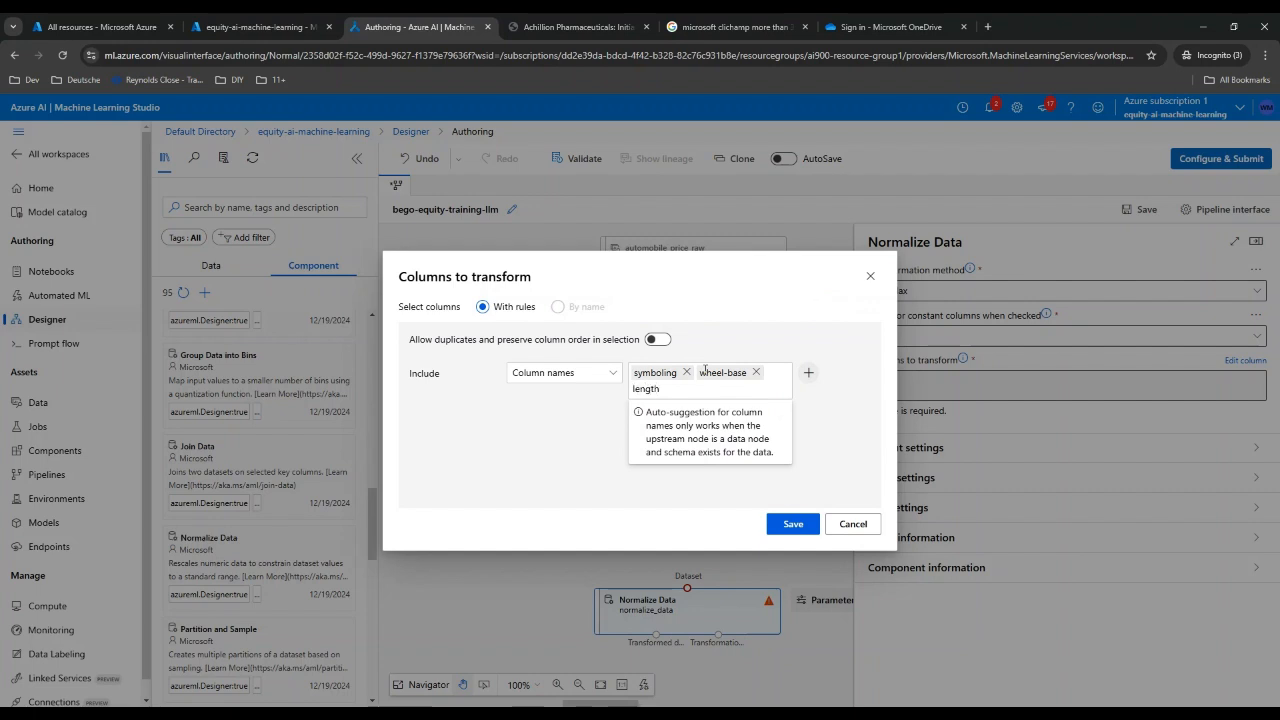
key("Return")
Step: Add width, height, curb-weight and engine-size to the included column names
type("width")
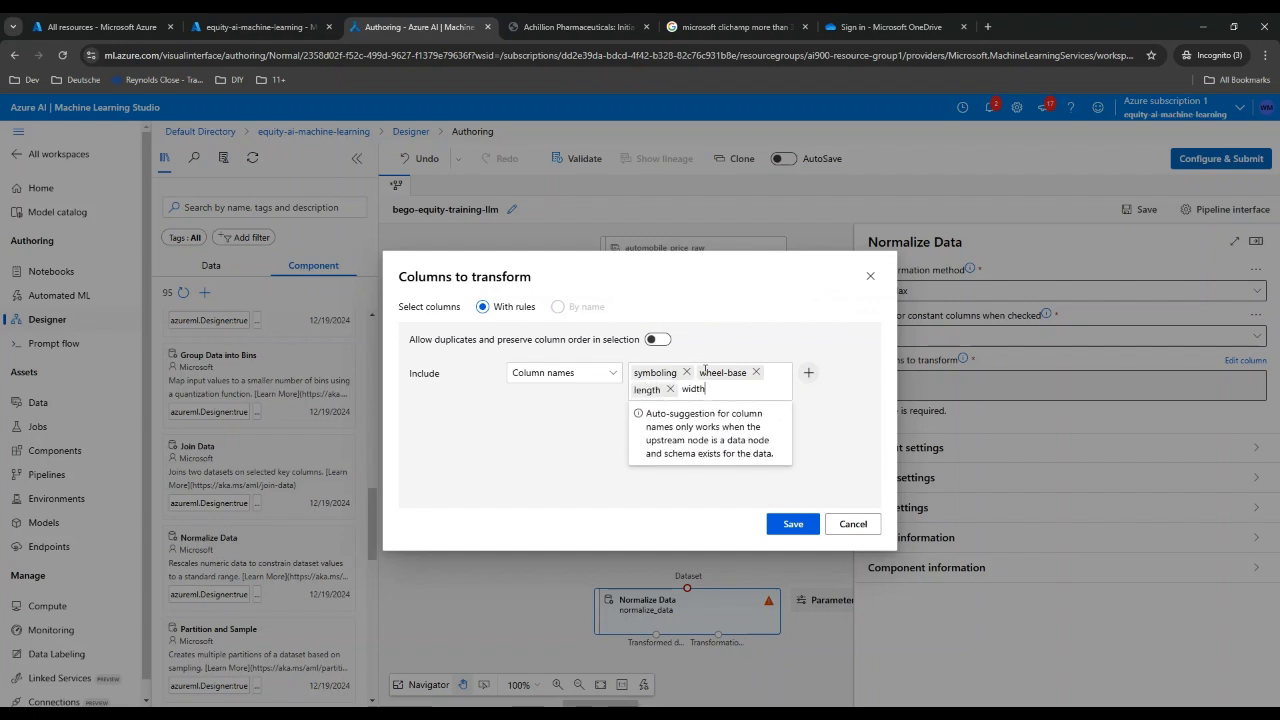
key("Return")
type("height")
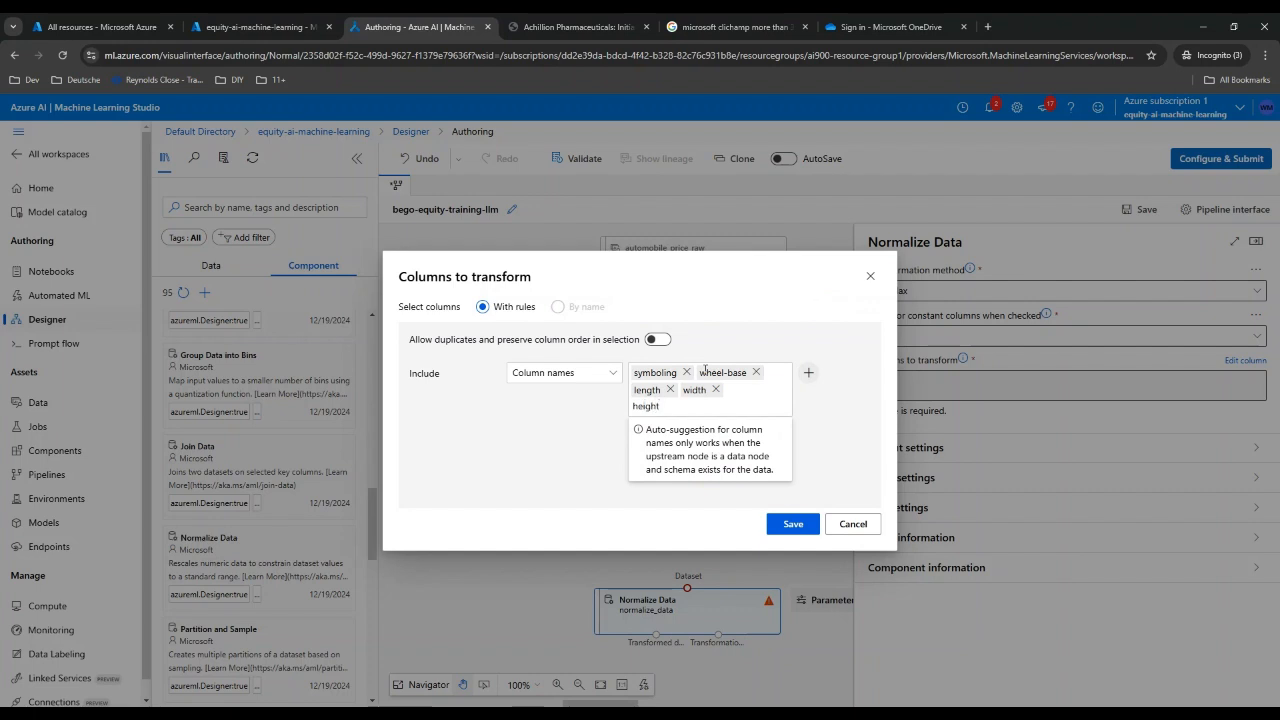
key("Return")
type("curb")
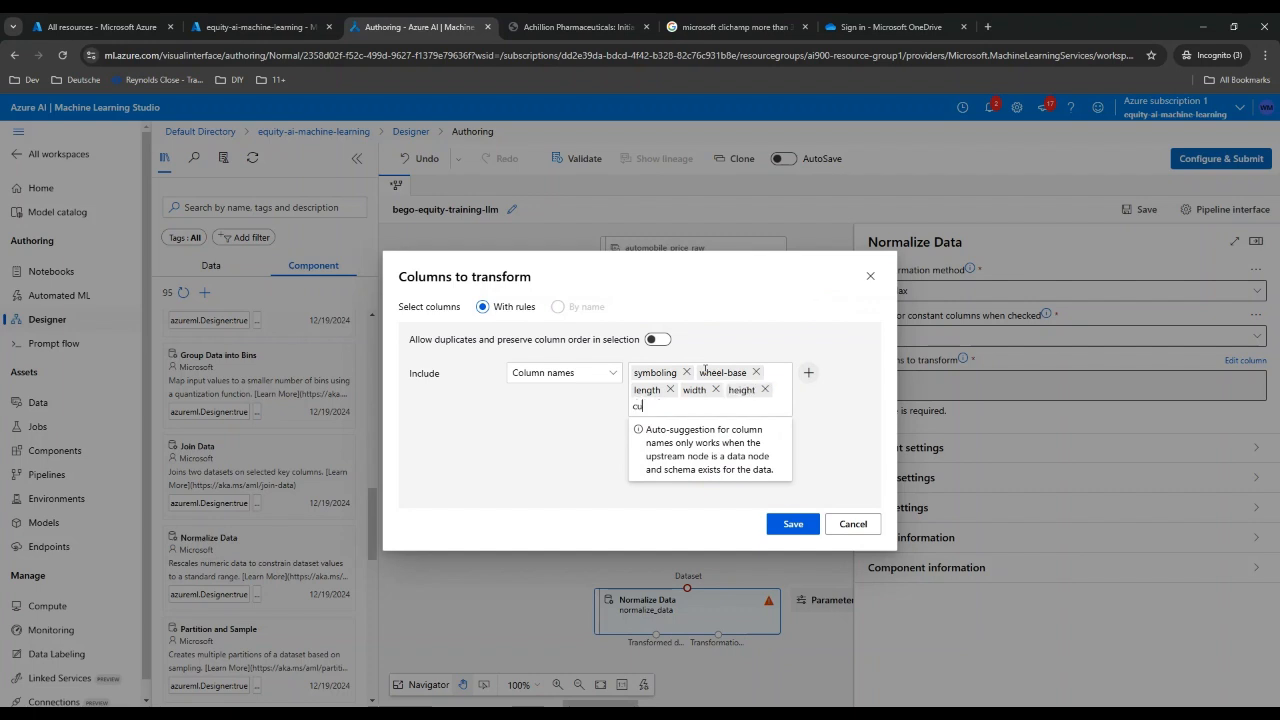
type("-weight")
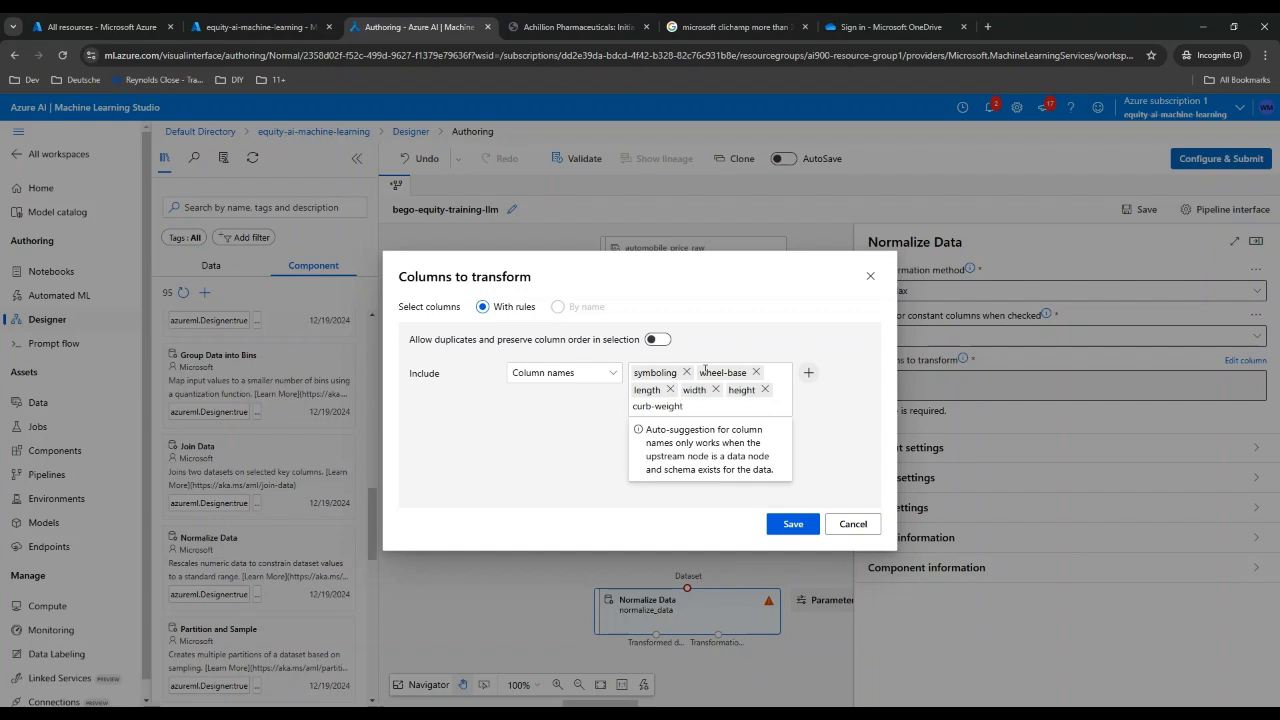
key("Return")
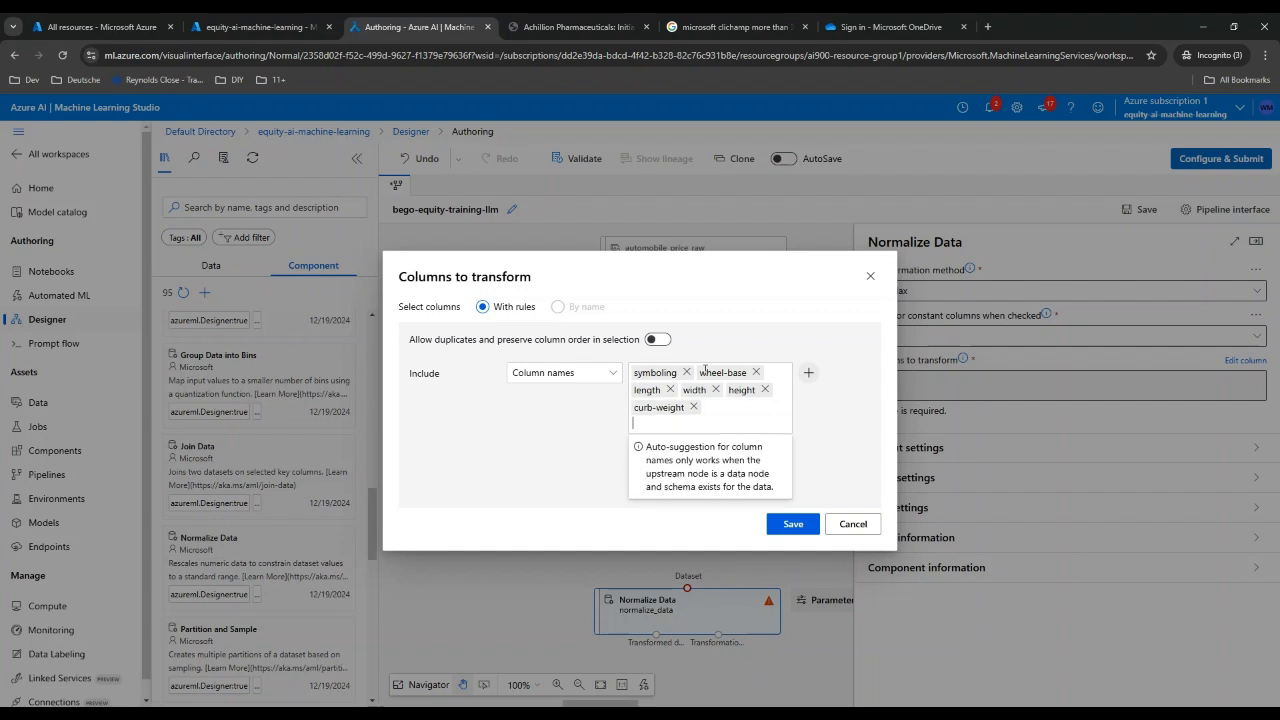
type("engine-size")
key("Return")
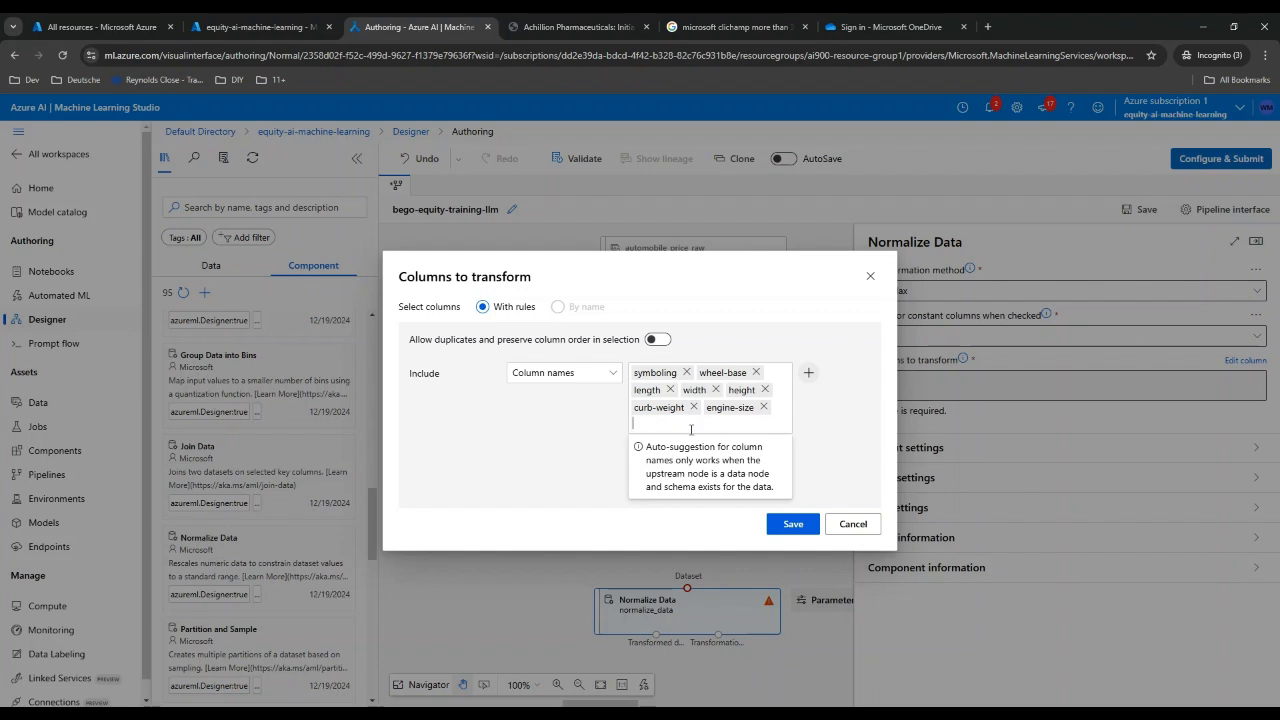
Step: Include the columns bore, stroke, compression-ratio and horsepower in the columns to transform
type("bore")
key("Return")
type("stroke")
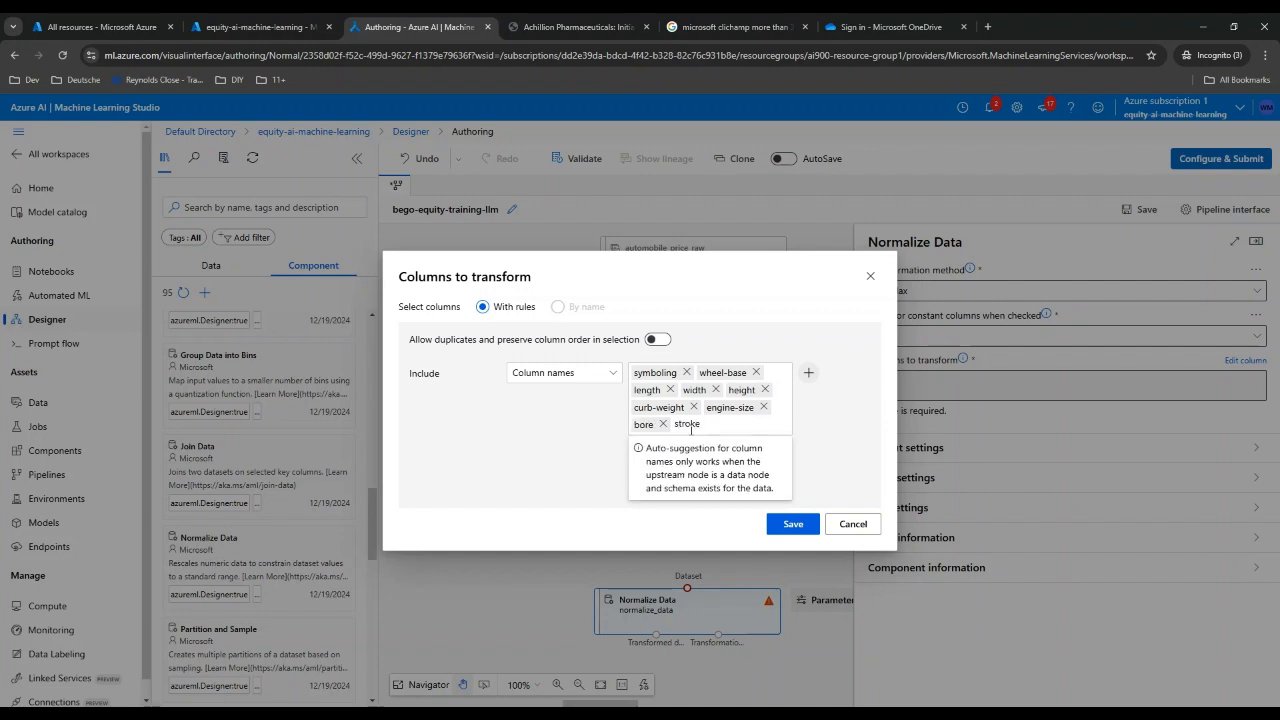
key("Return")
type("compressio")
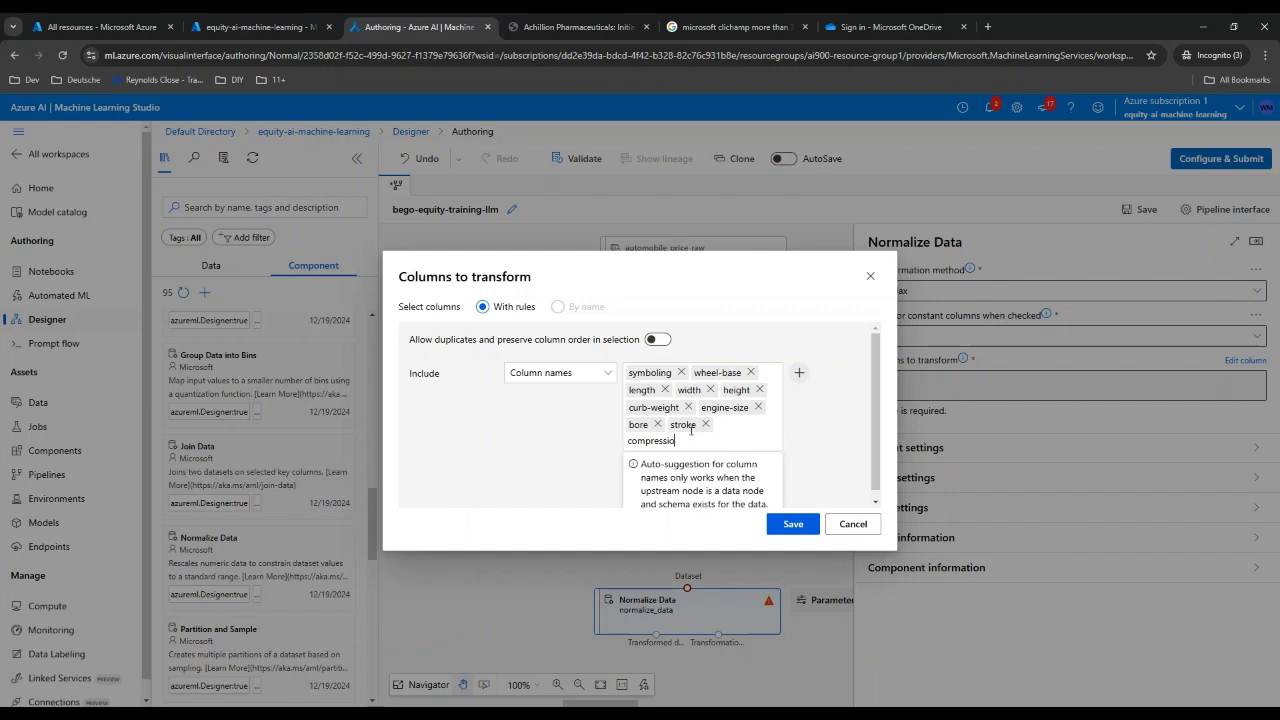
type("n-ratio")
key("Return")
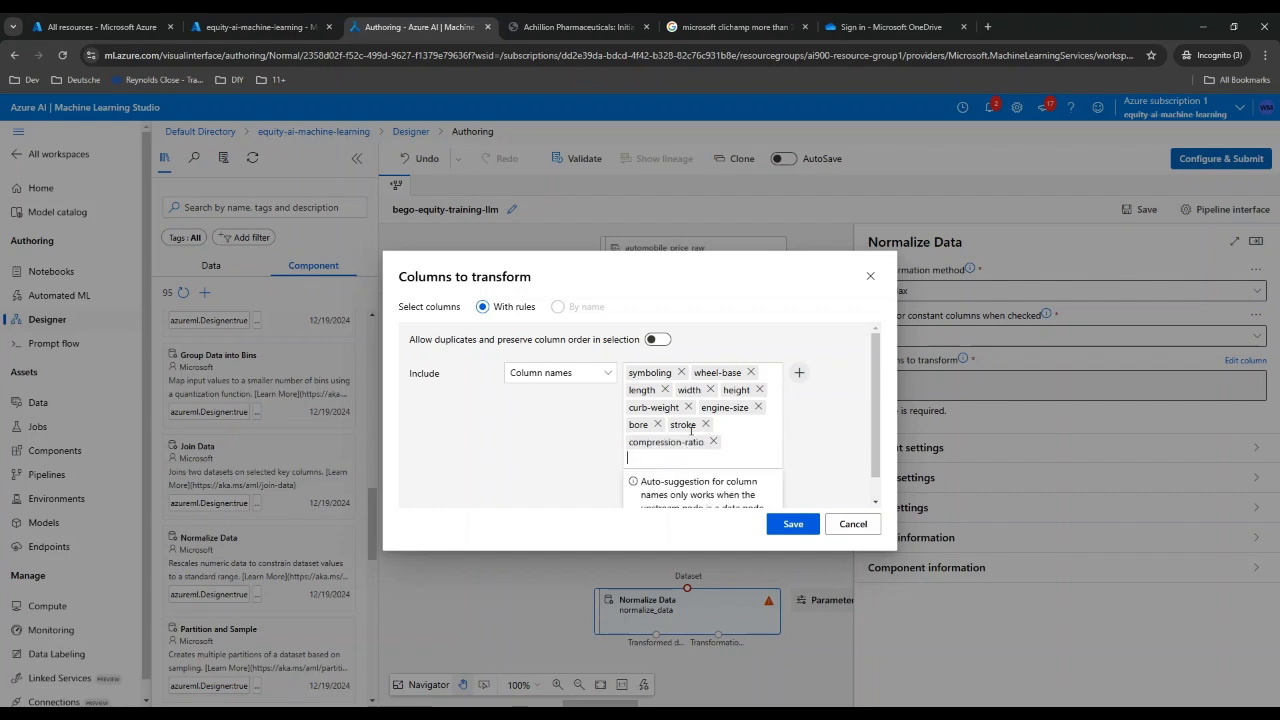
type("hore")
key("BackSpace")
key("BackSpace")
type("rsepower")
key("Return")
Step: Include peak-rpm, city-mpg and highway-mpg in the columns to transform, and save the column selection
type("peak-rpm")
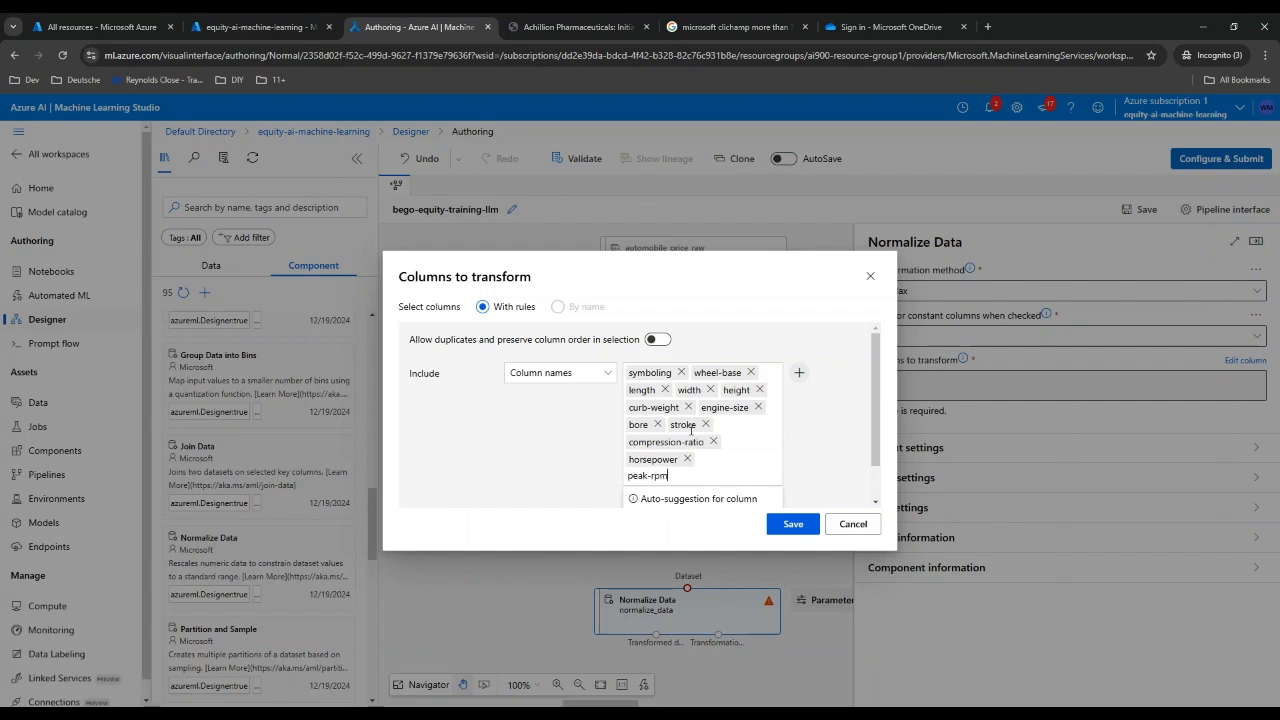
key("Return")
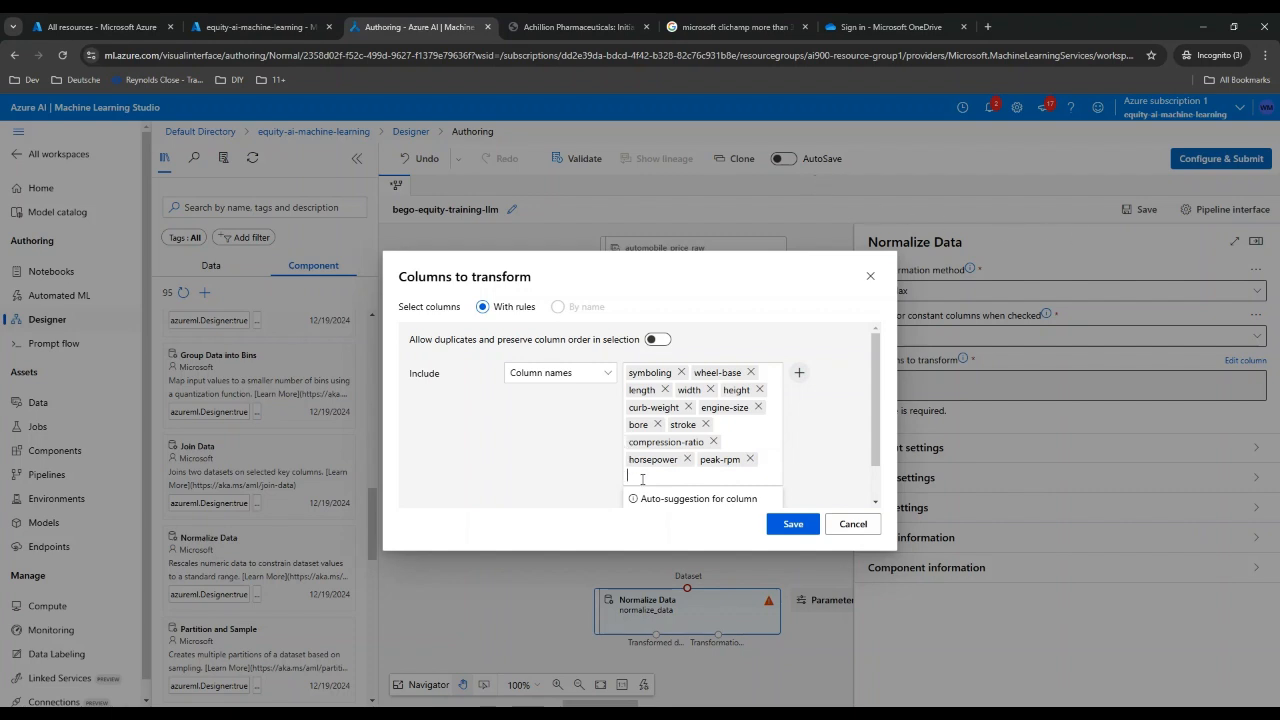
type("city-mpg")
key("Return")
type("hi")
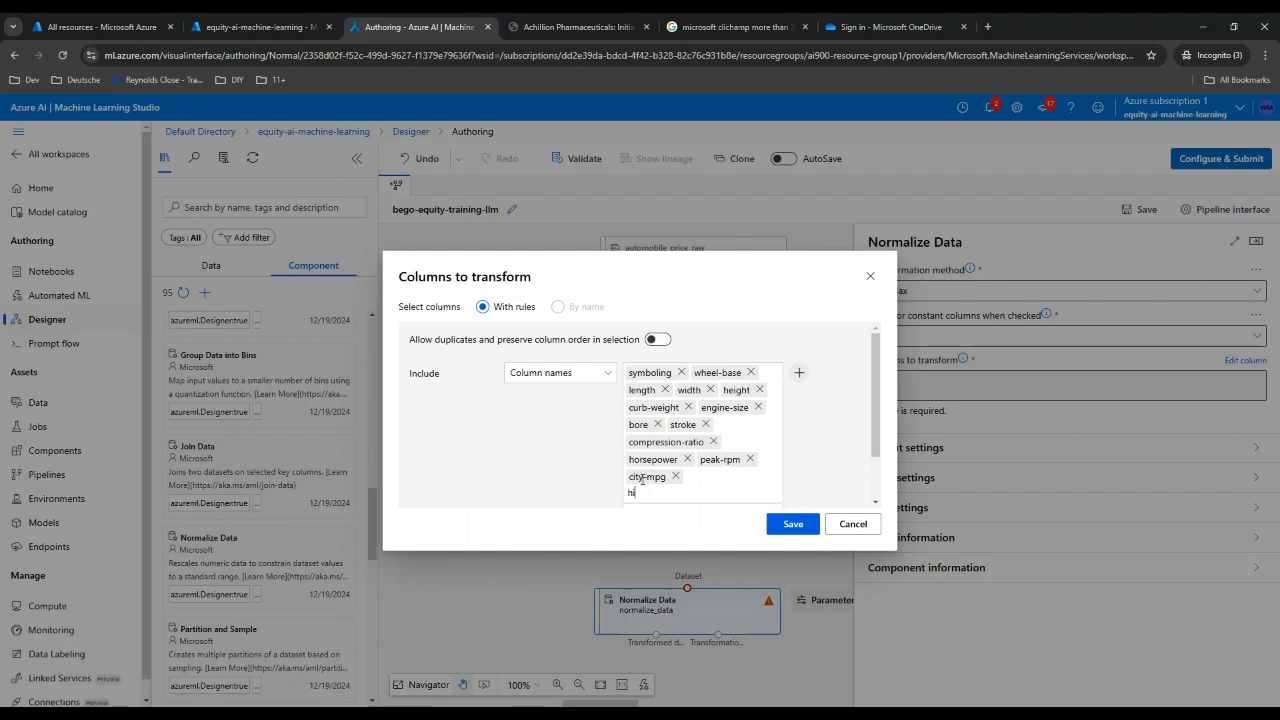
type("ghway-mpg")
key("Return")
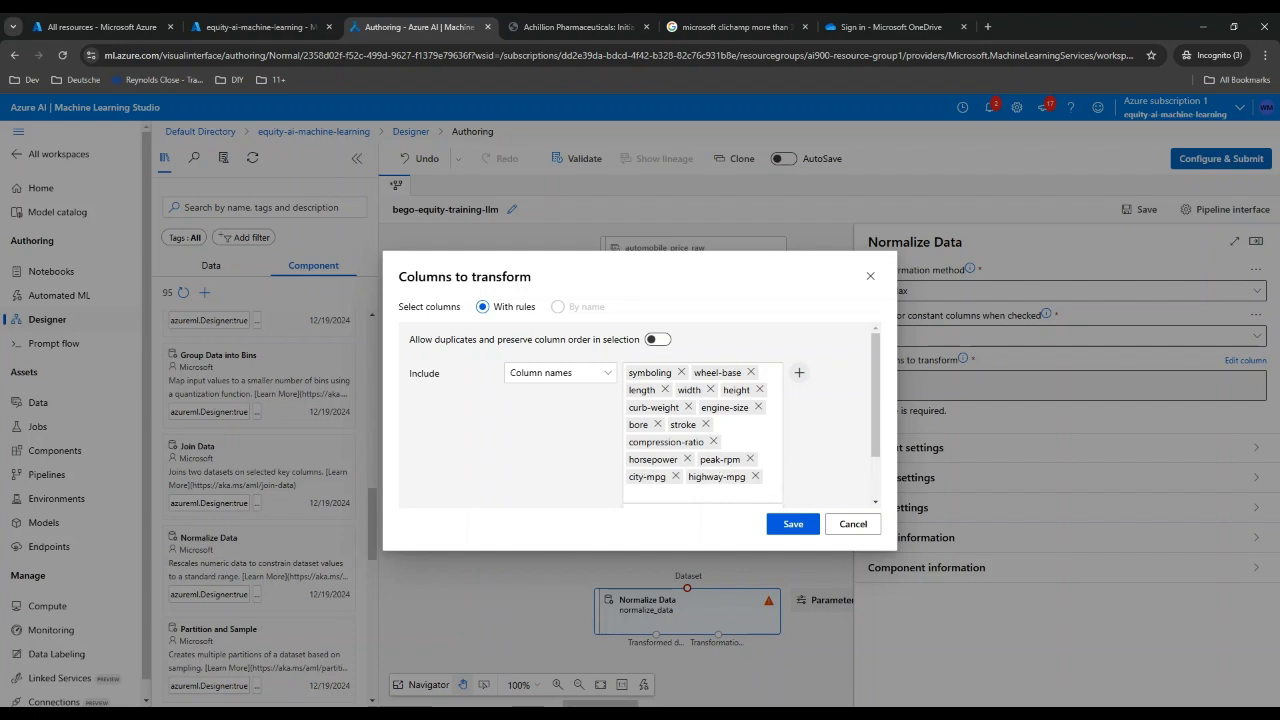
left_click(799, 522)
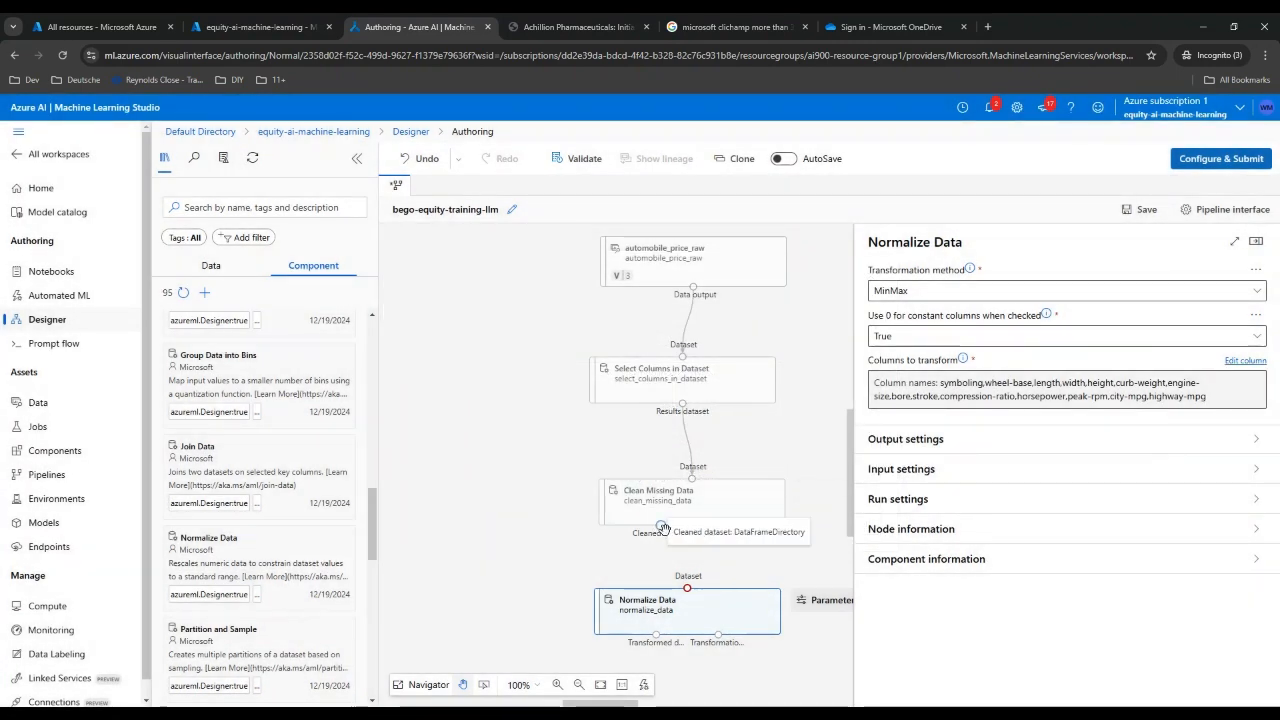
Step: Connect the cleaned dataset output of Clean Missing Data to the Normalize Data input and review its columns to transform without changes
left_click_drag(662, 527, 687, 588)
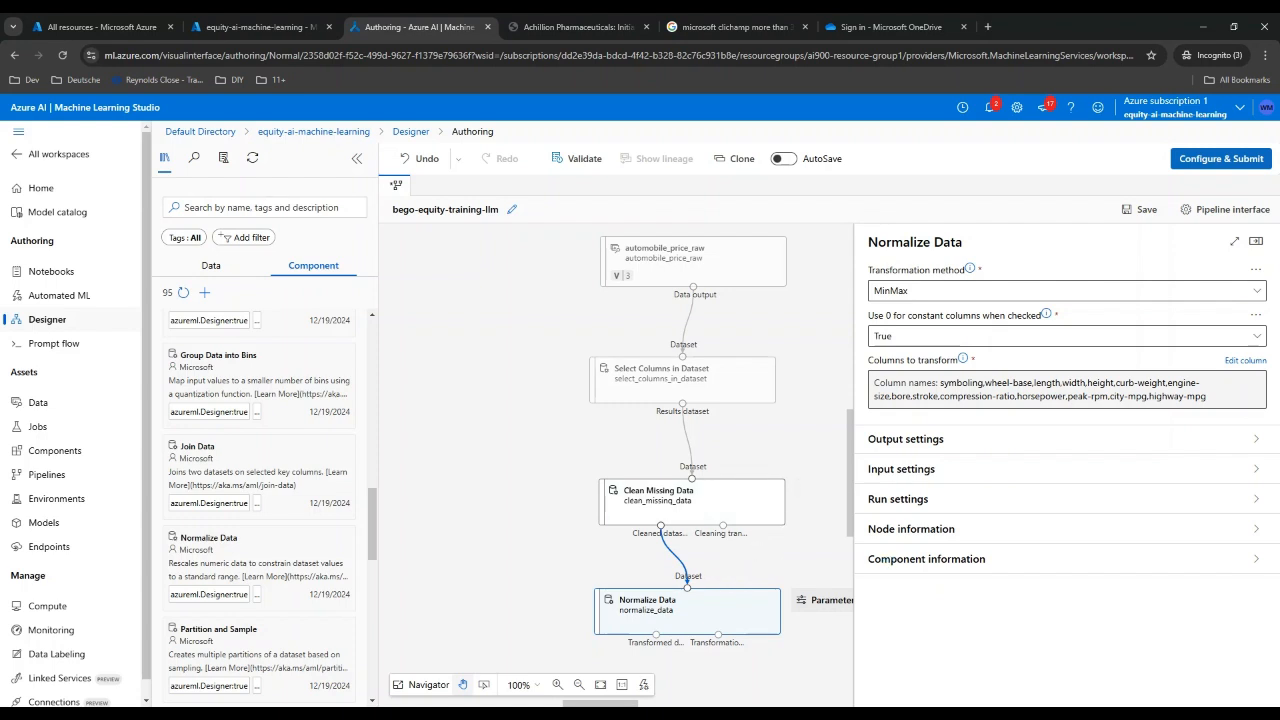
left_click(1245, 360)
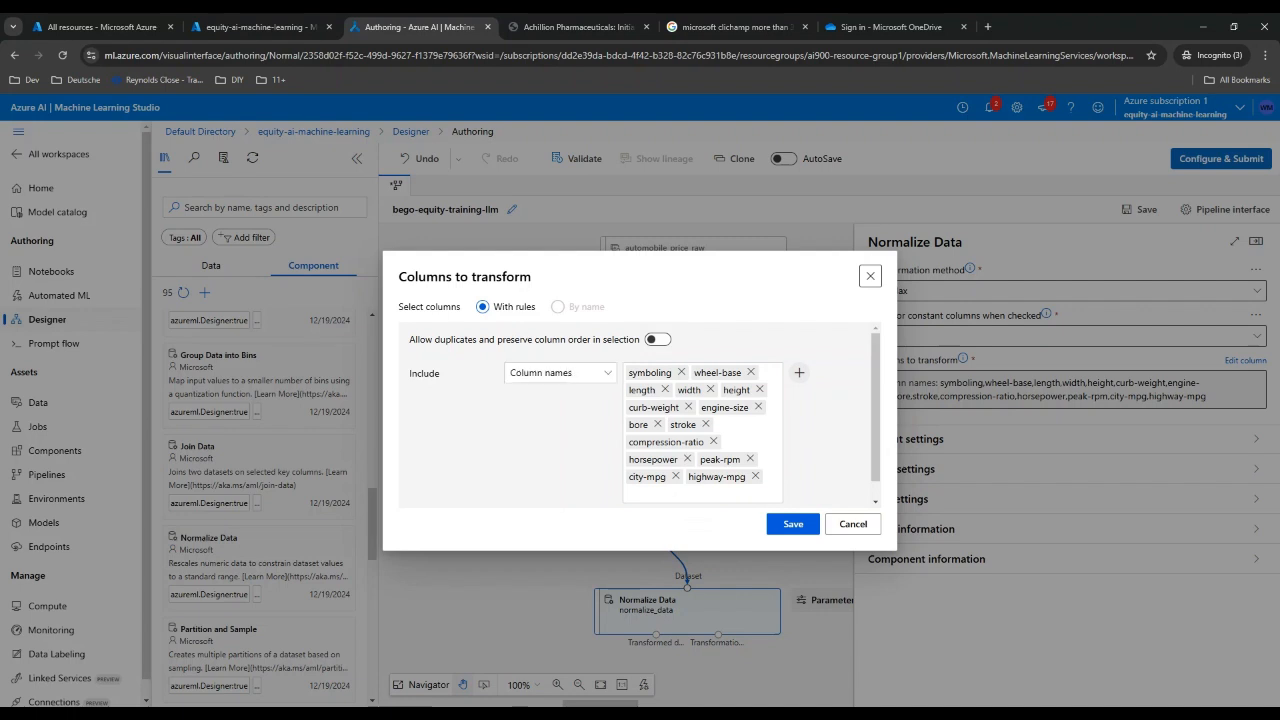
left_click(846, 526)
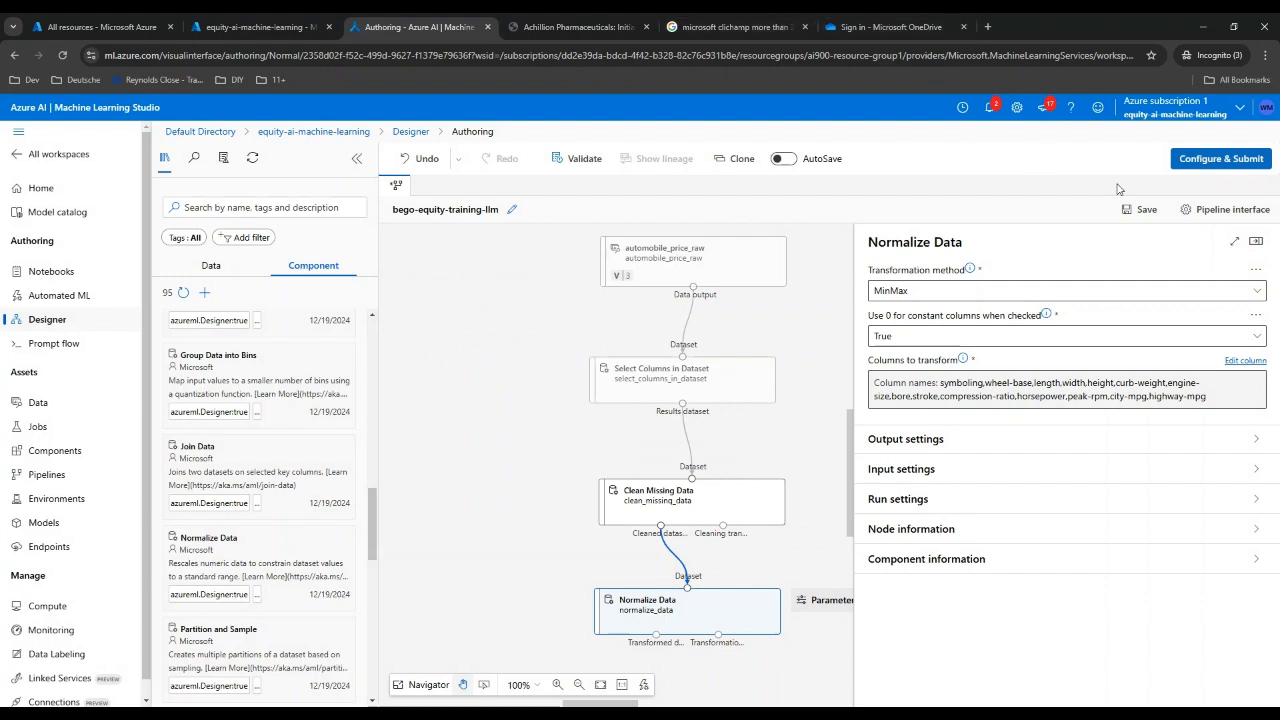
Step: Start setting up the pipeline job with a new experiment named auto-training1, and proceed to its inputs and outputs
left_click(1216, 162)
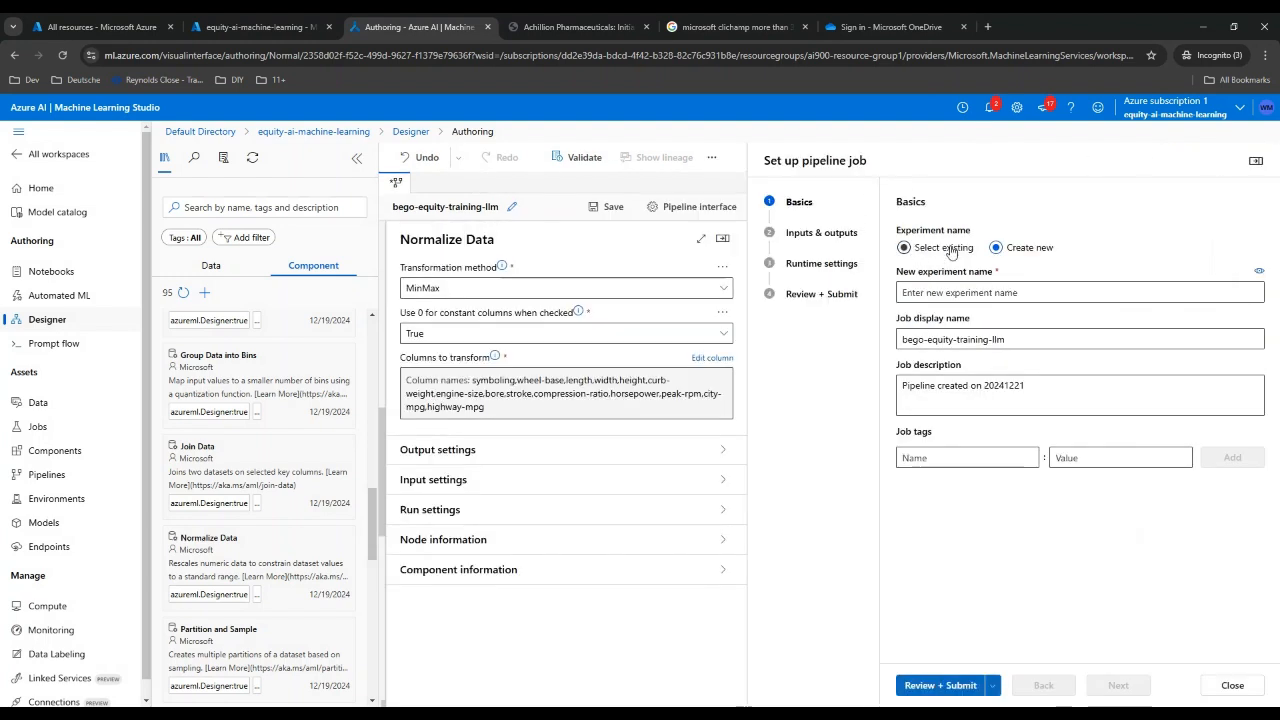
left_click(963, 292)
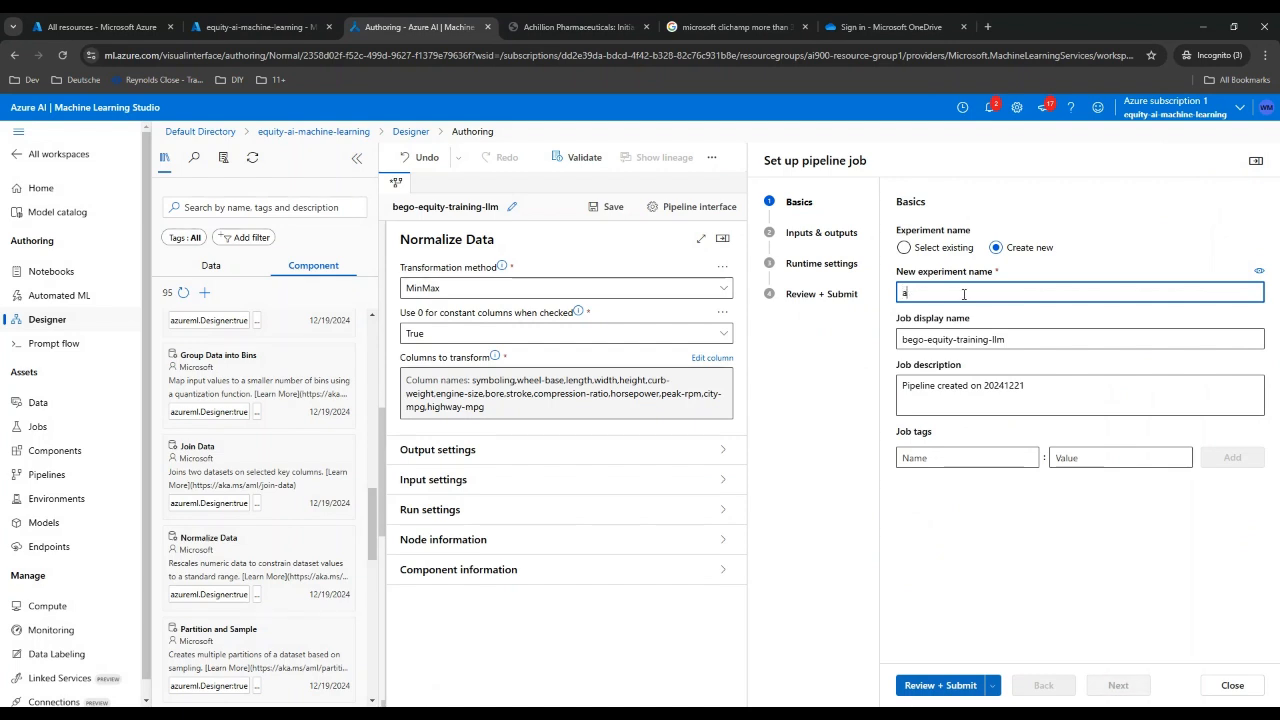
type("auto-training1")
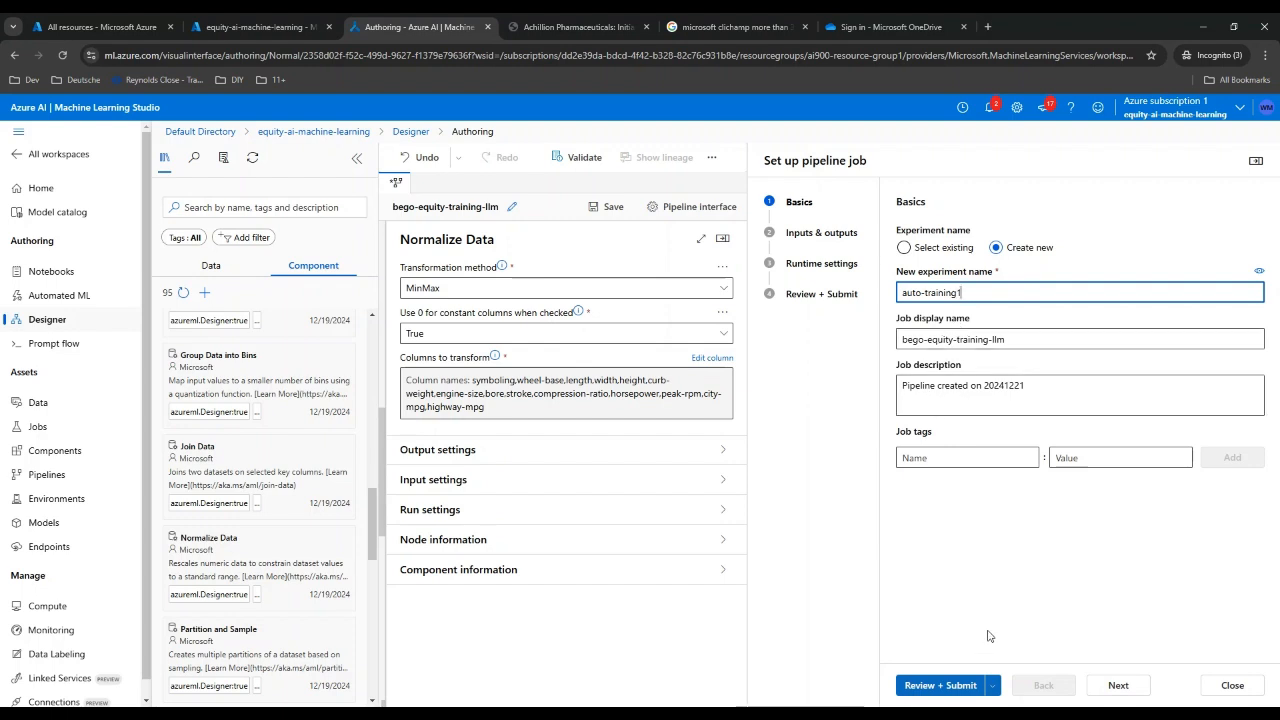
left_click(833, 235)
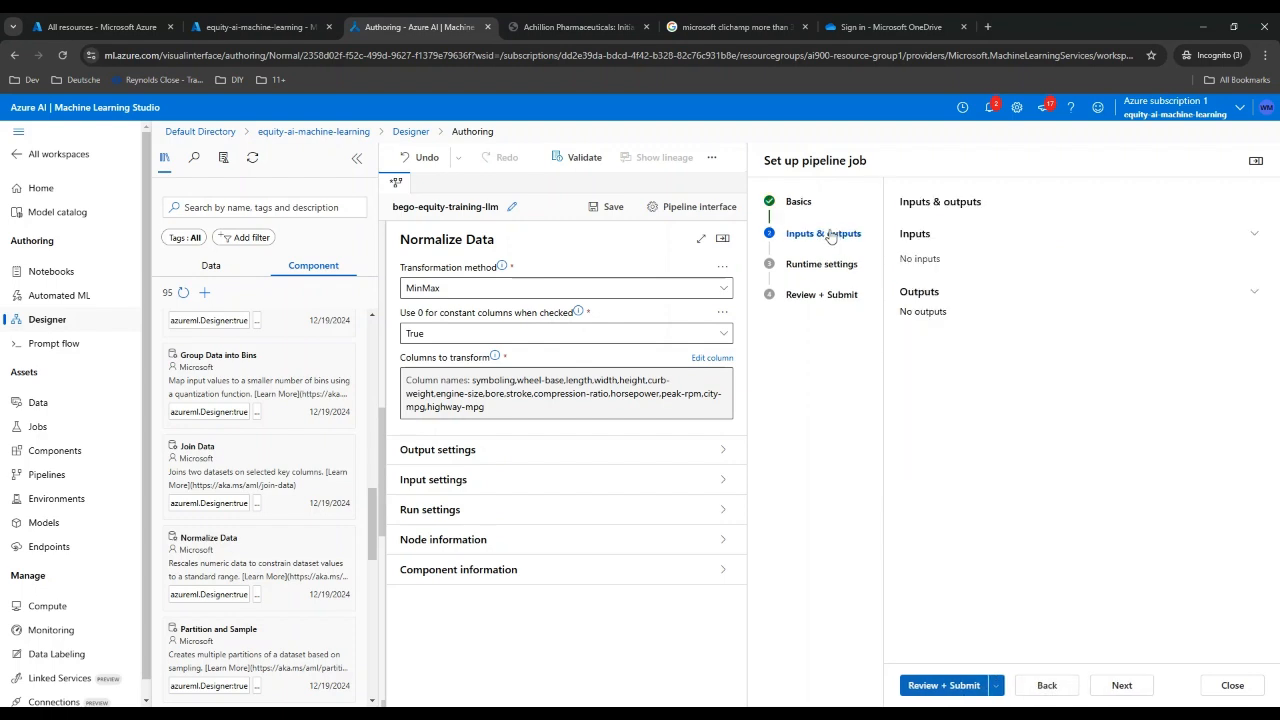
Step: Set the job's default compute to the compute cluster wondu-compute-cluster1 and proceed to the review of the job
left_click(812, 265)
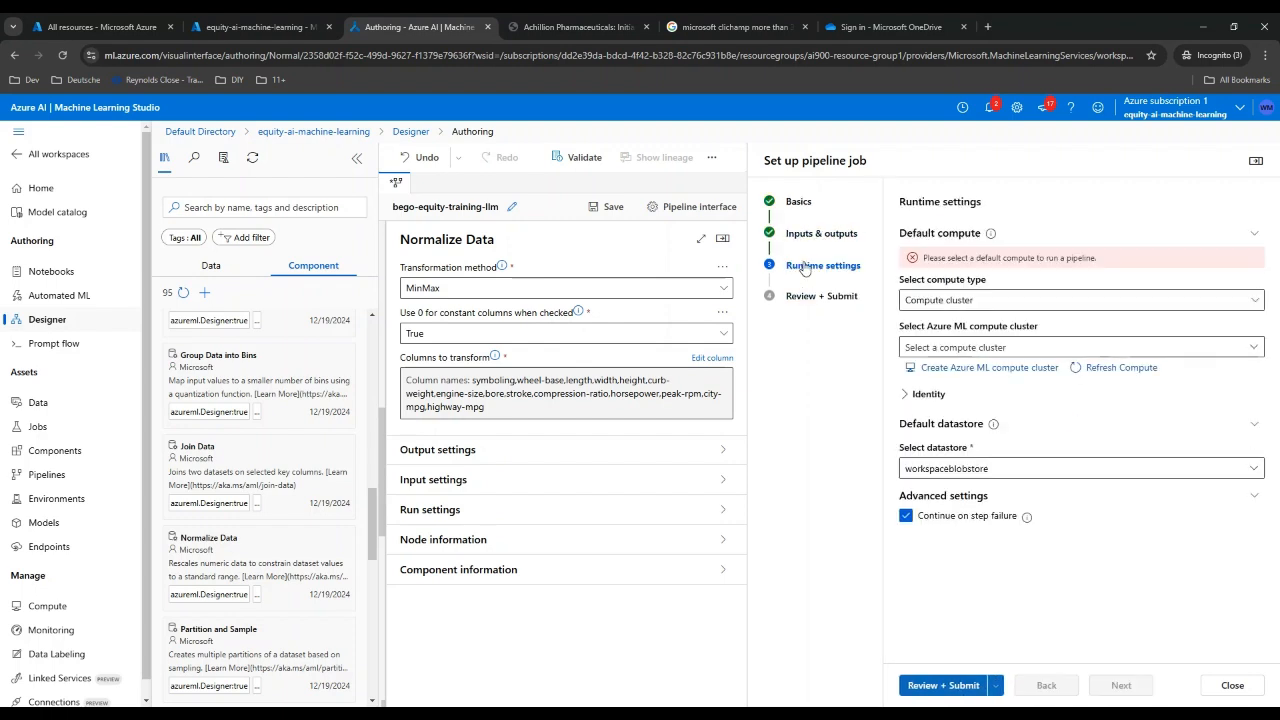
left_click(1003, 302)
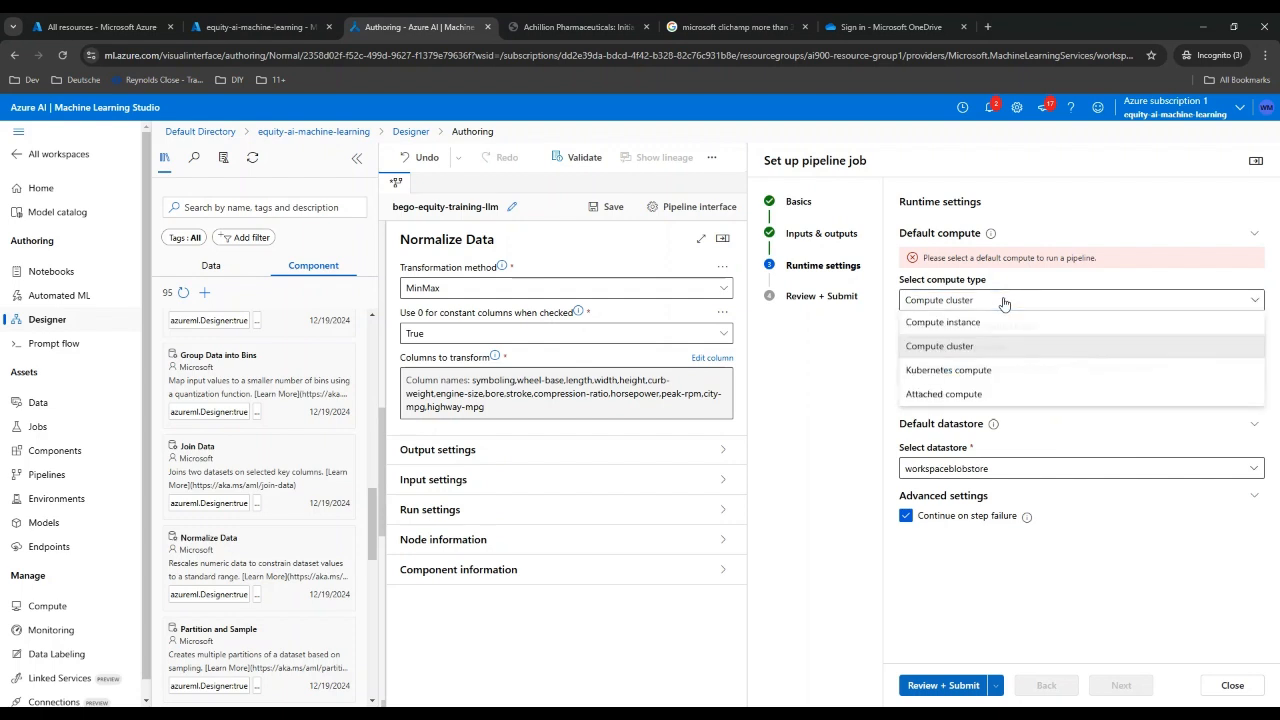
left_click(1003, 302)
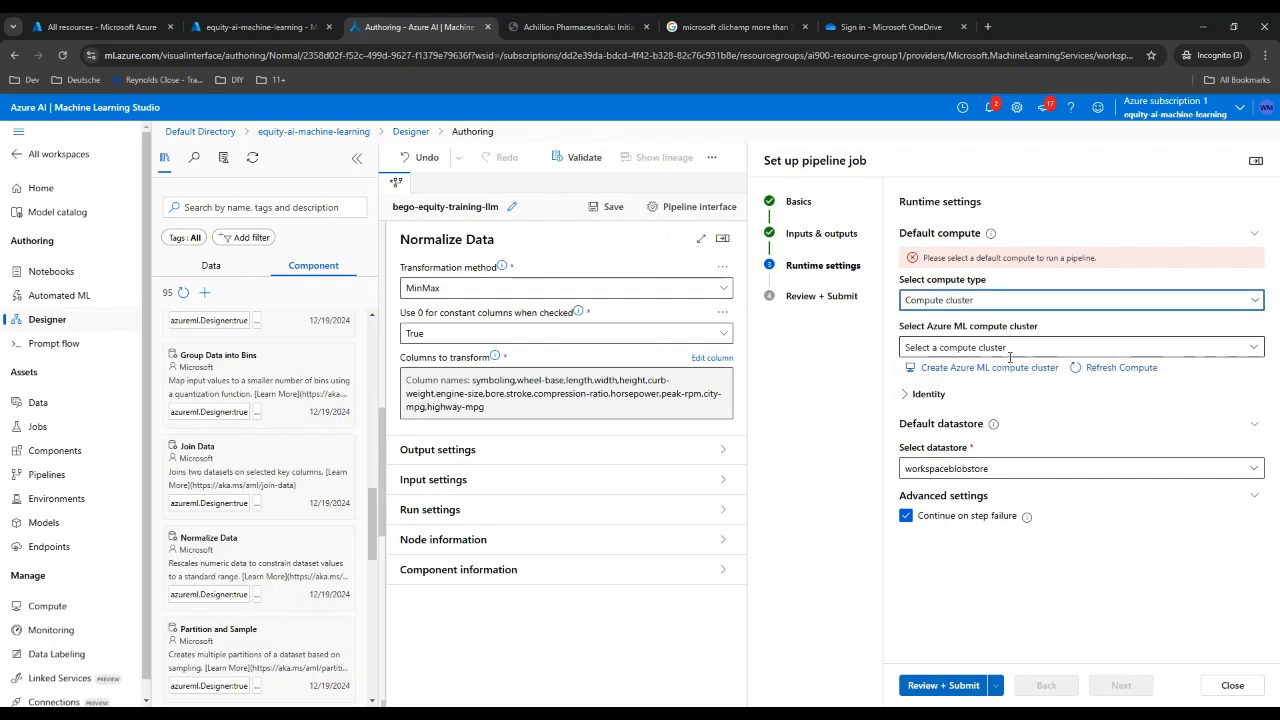
left_click(1000, 347)
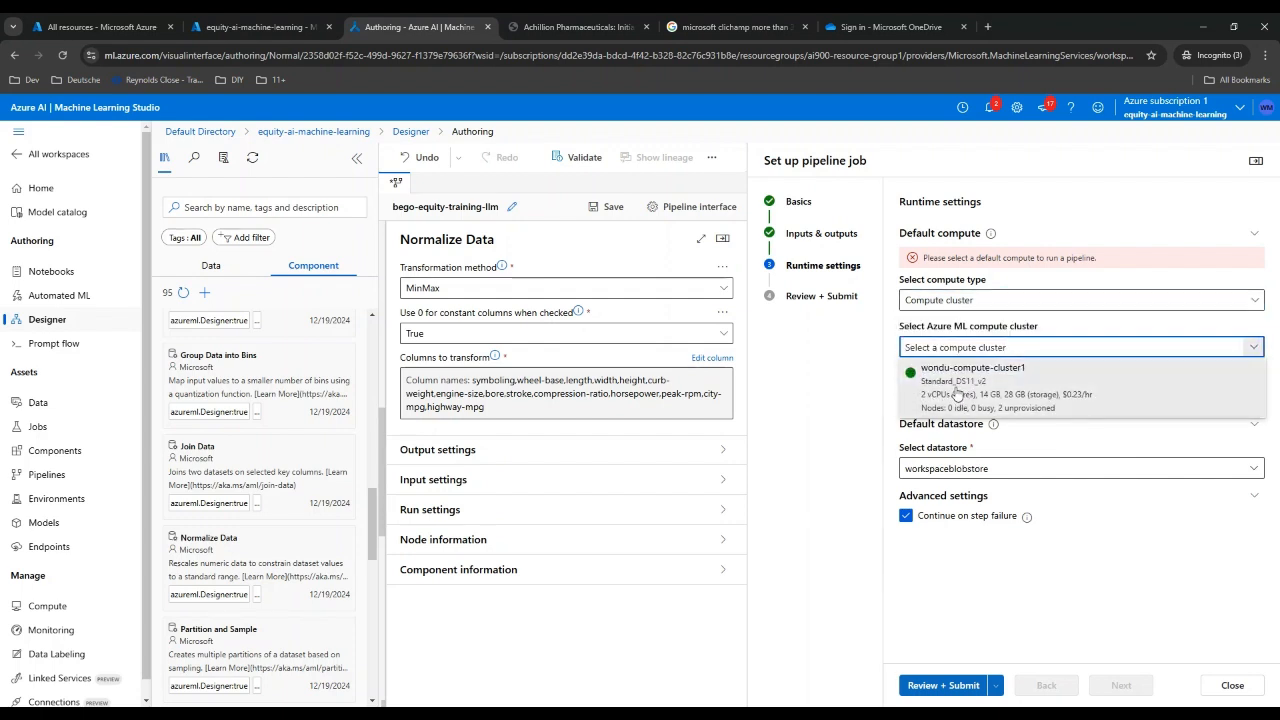
left_click(960, 396)
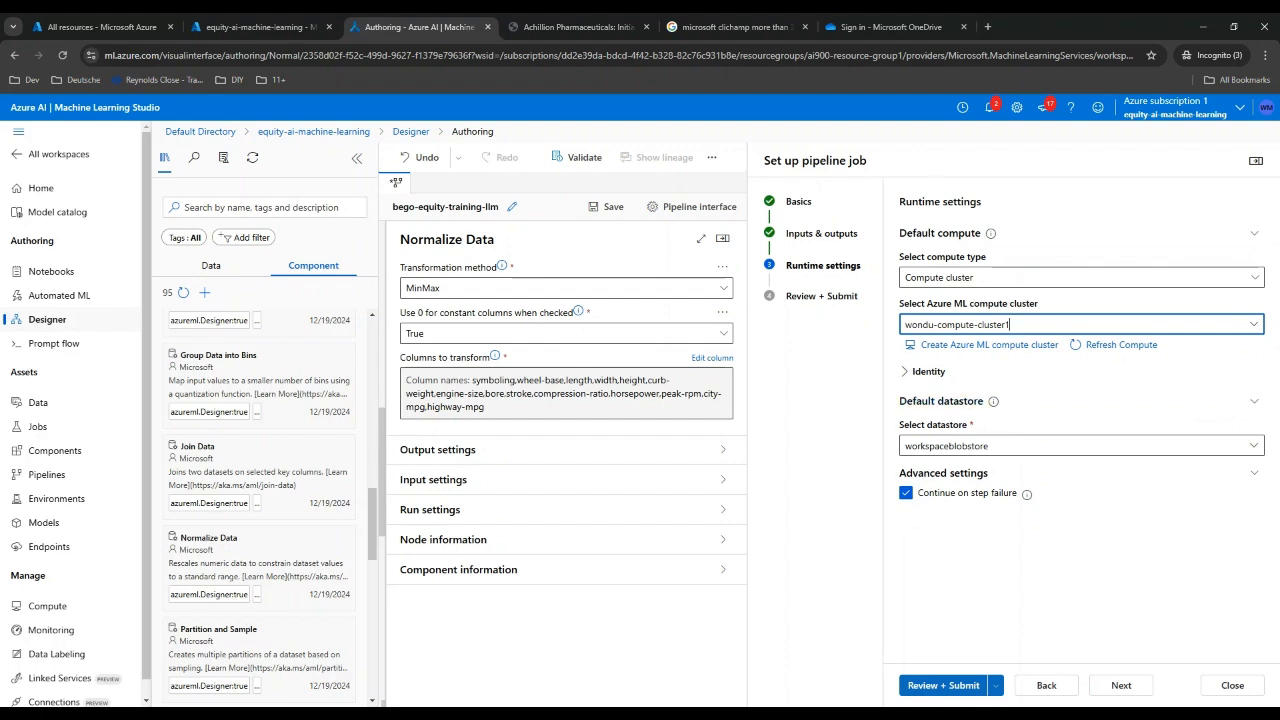
left_click(963, 686)
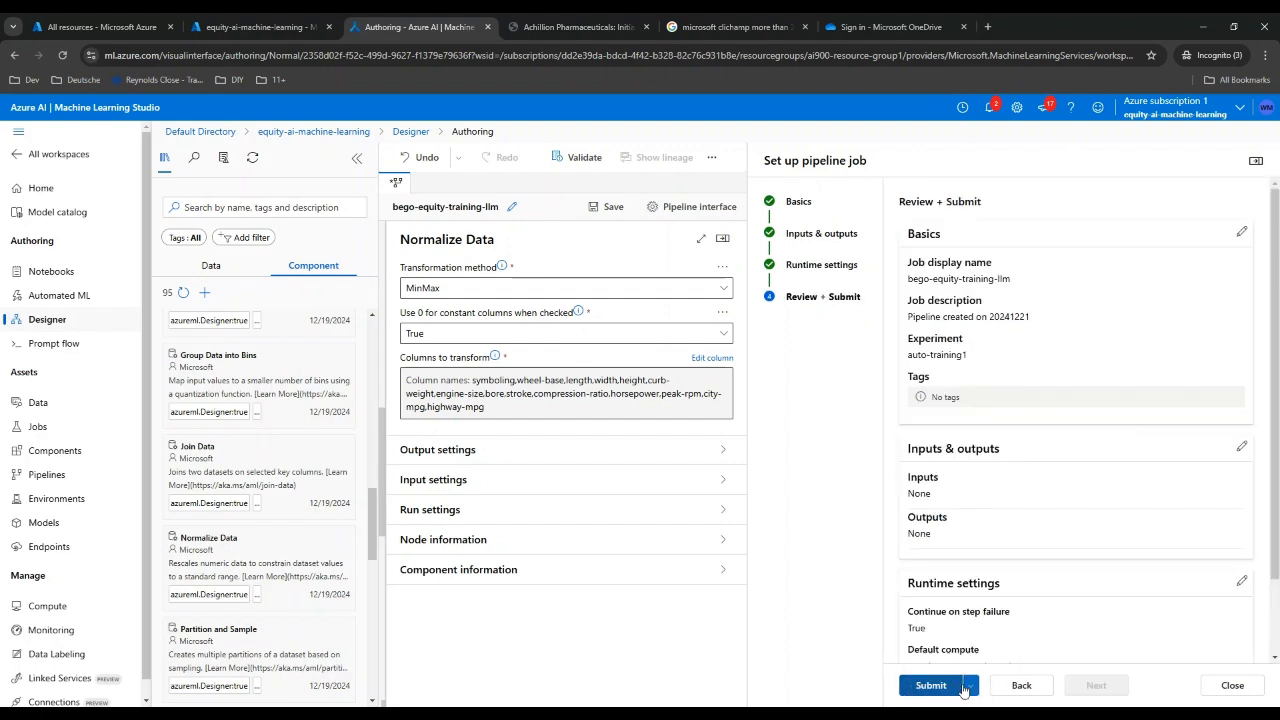
Step: Submit the reviewed pipeline job and close the Normalize Data settings
left_click(960, 686)
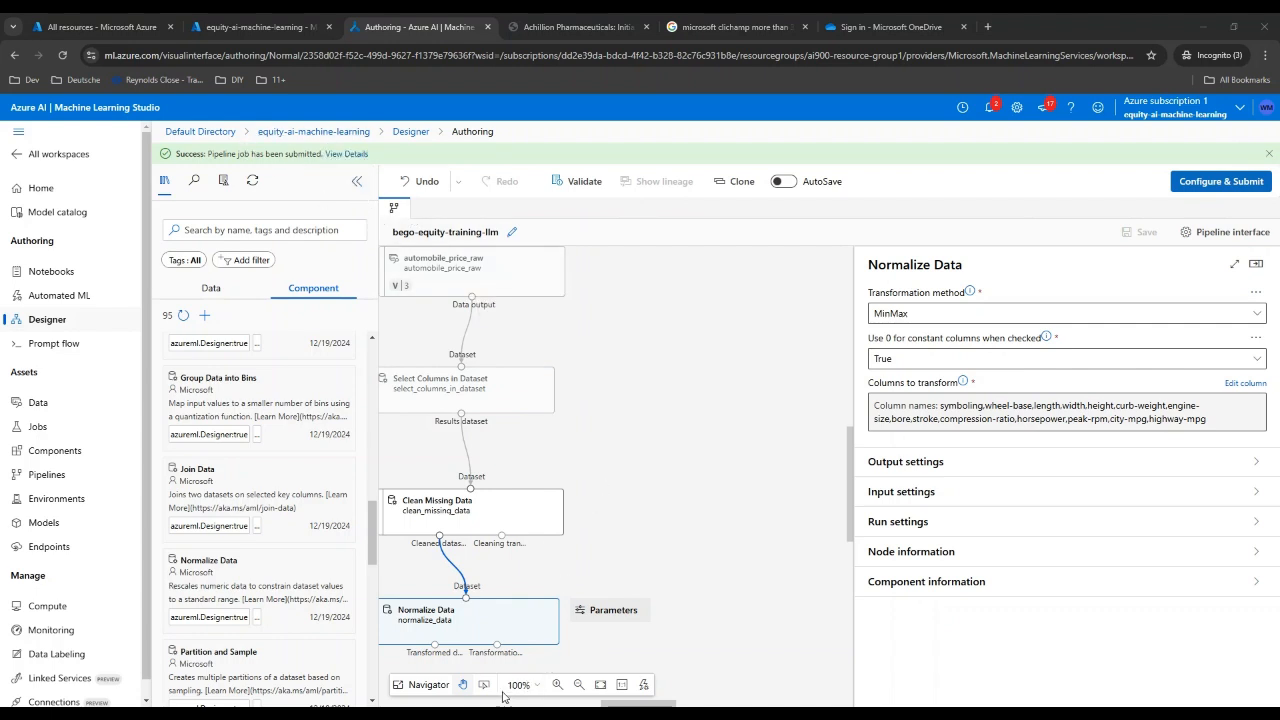
left_click(1256, 265)
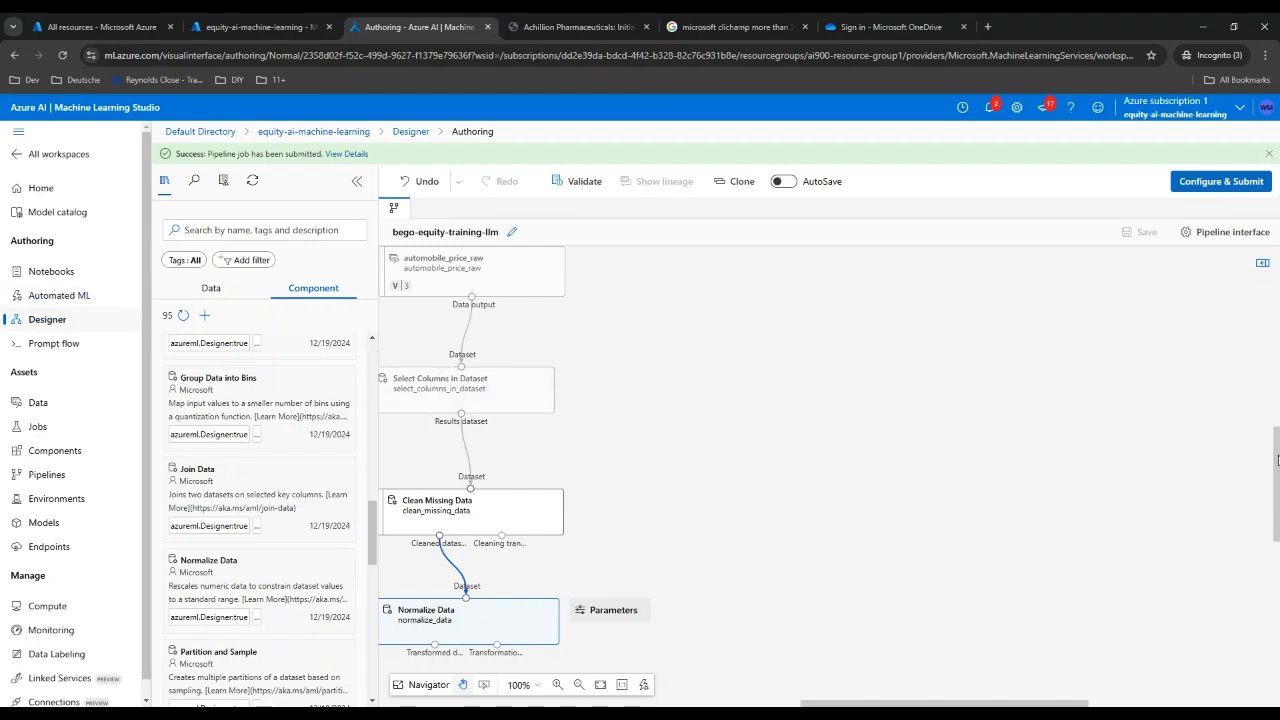
Step: Add a Split Data component to the pipeline canvas directly below Normalize Data
scroll(1275, 391, "up", 1)
scroll(1257, 443, "down", 1)
scroll(742, 422, "down", 3)
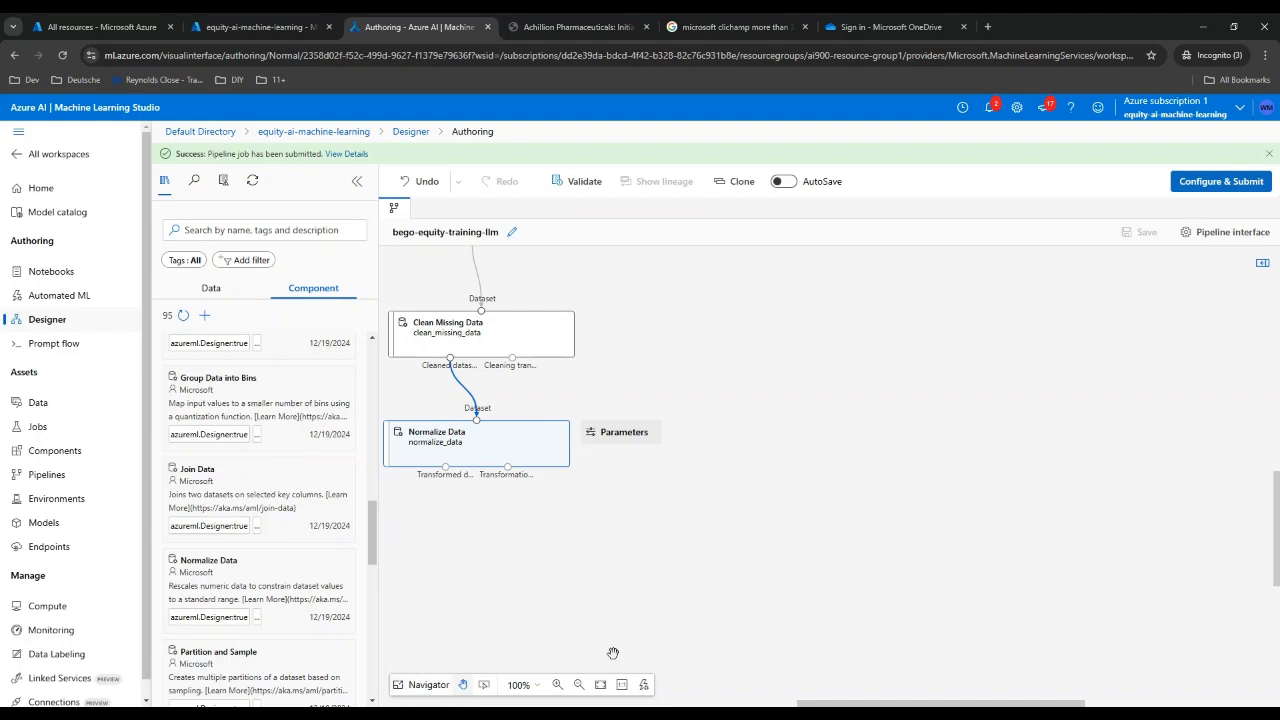
left_click_drag(826, 704, 714, 706)
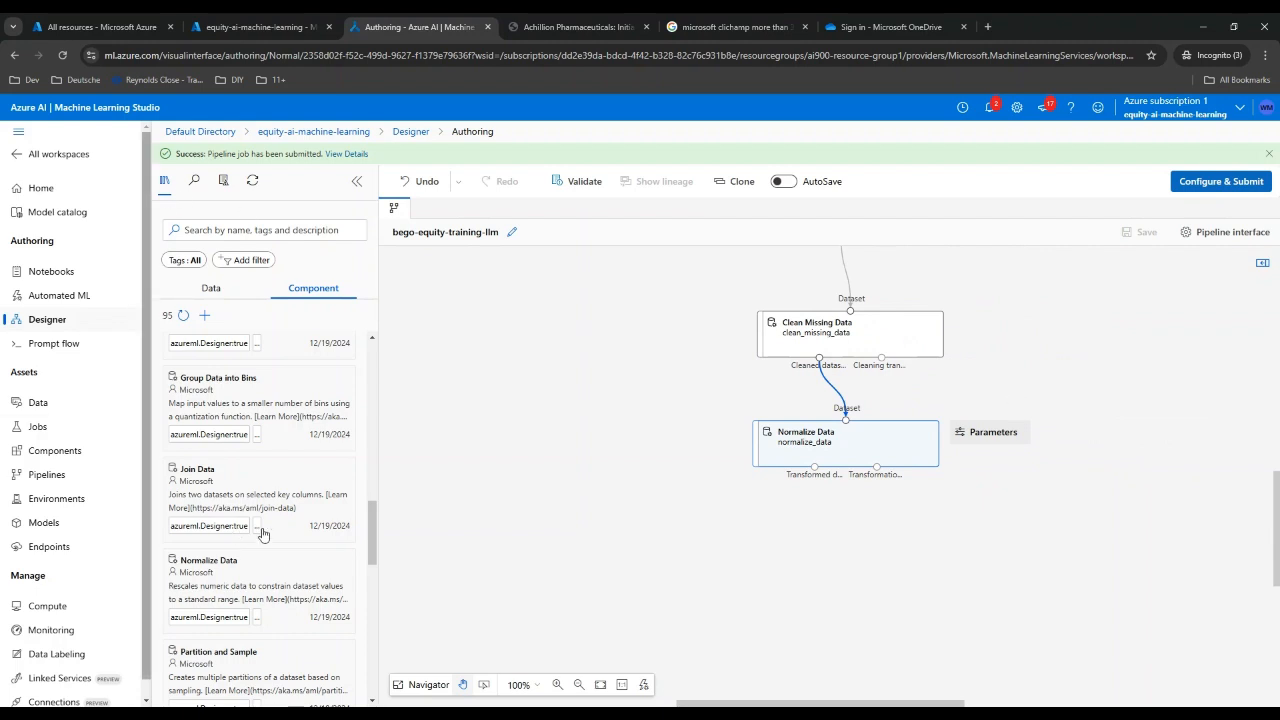
left_click_drag(371, 520, 367, 624)
left_click_drag(249, 600, 889, 588)
left_click_drag(776, 594, 842, 550)
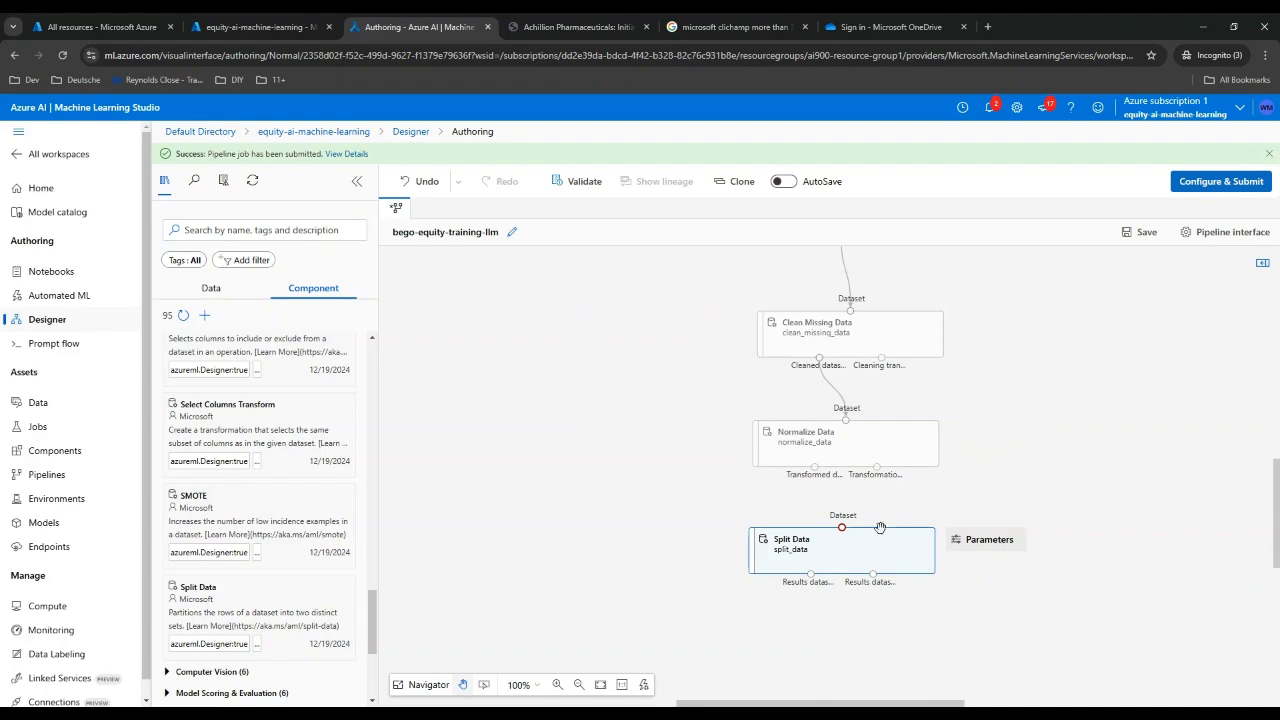
Step: Set Split Data's fraction of rows in the first output dataset to 0.7 and its random seed to 123, and save the pipeline
double_click(876, 553)
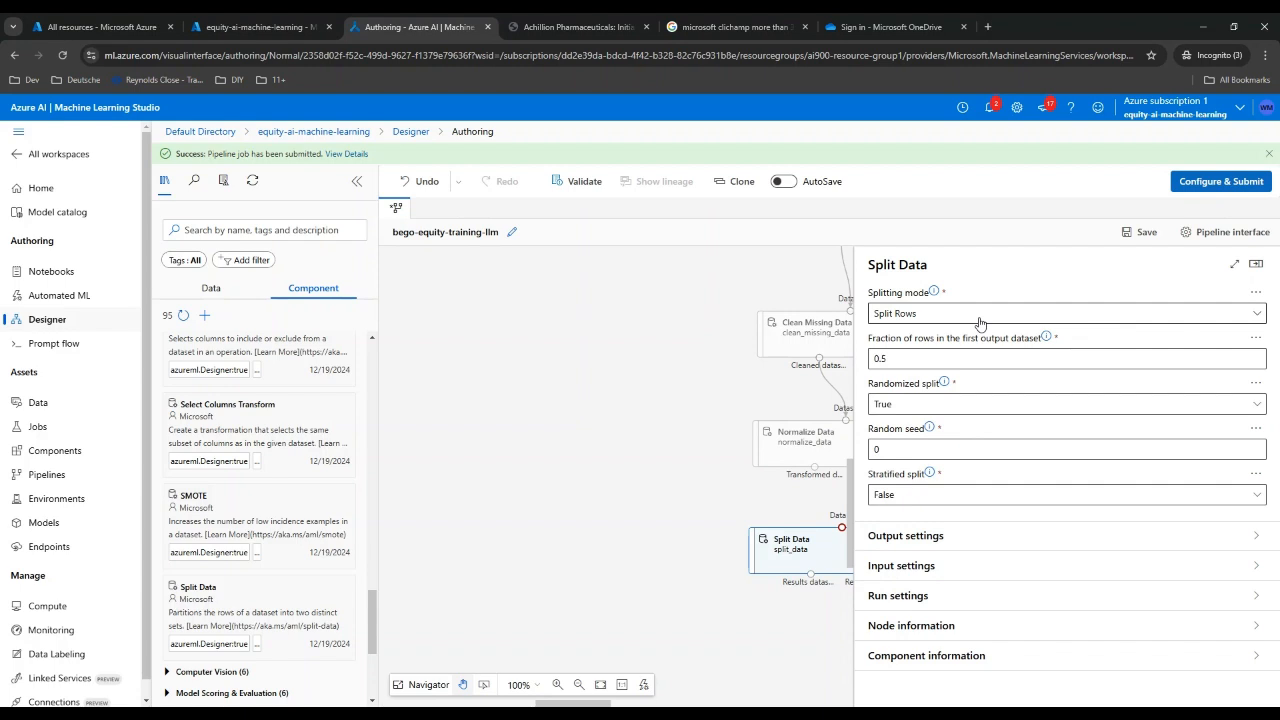
left_click(887, 357)
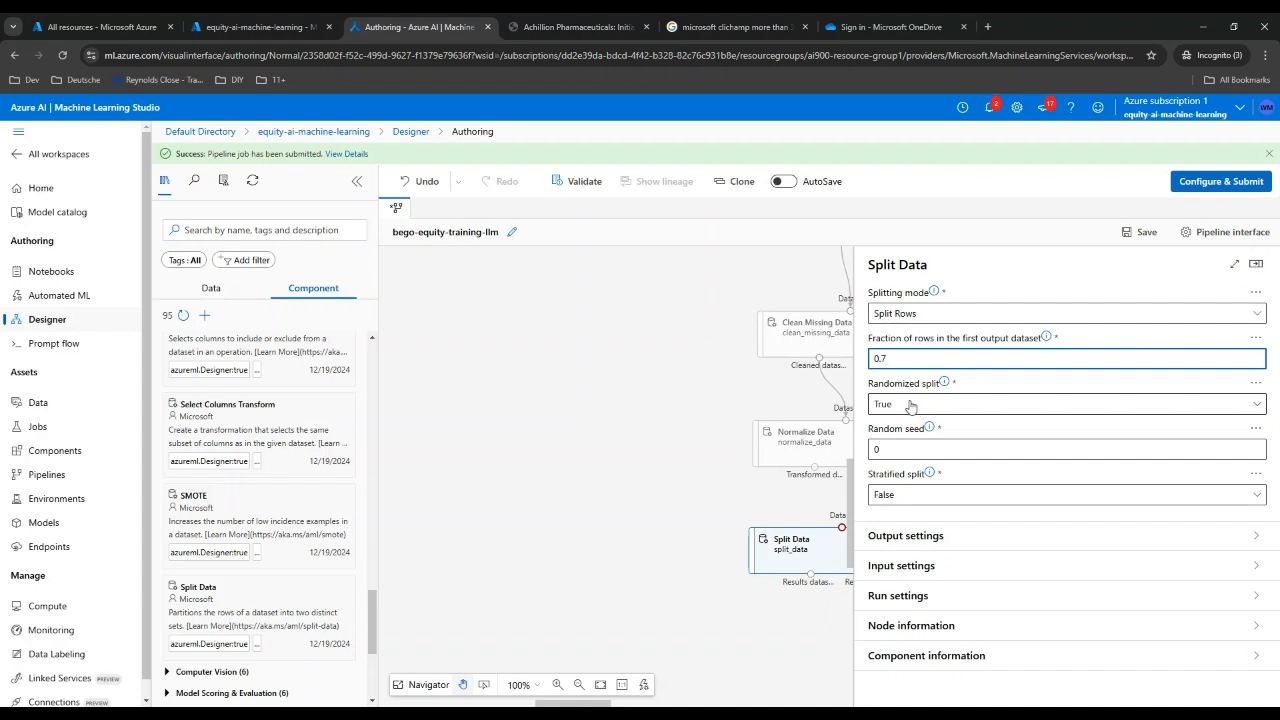
double_click(887, 448)
type("123")
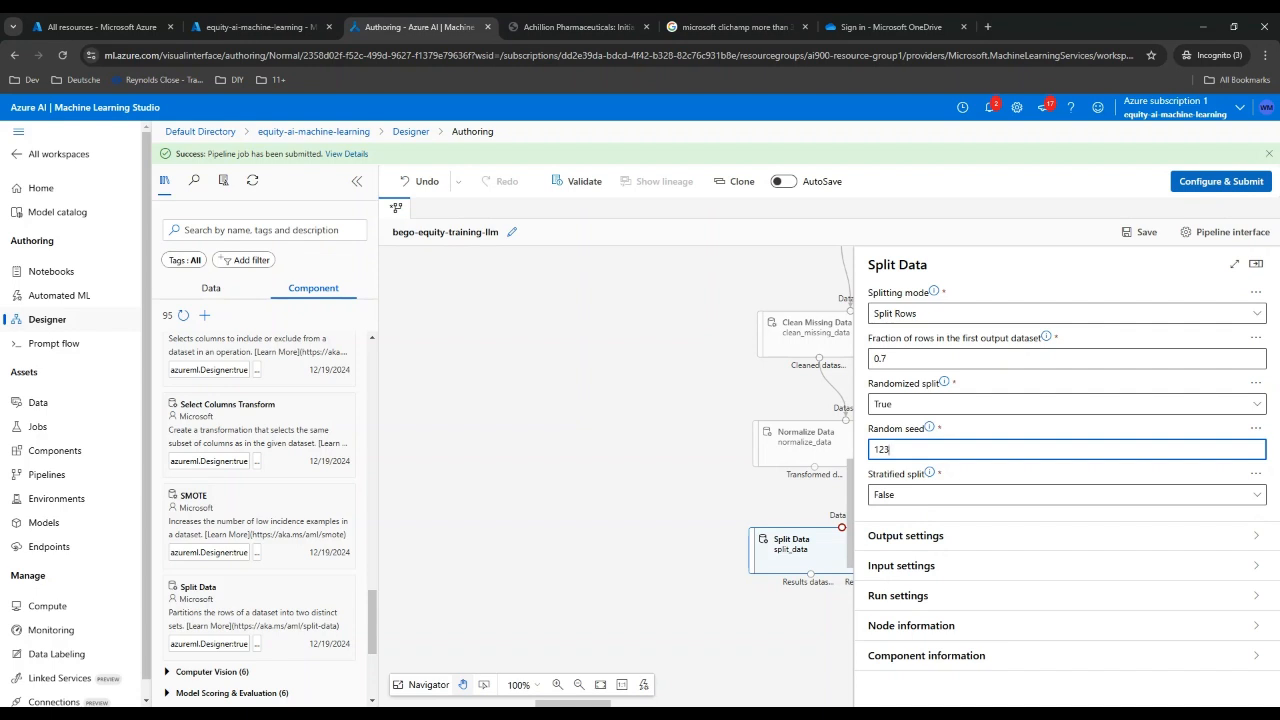
left_click(1142, 233)
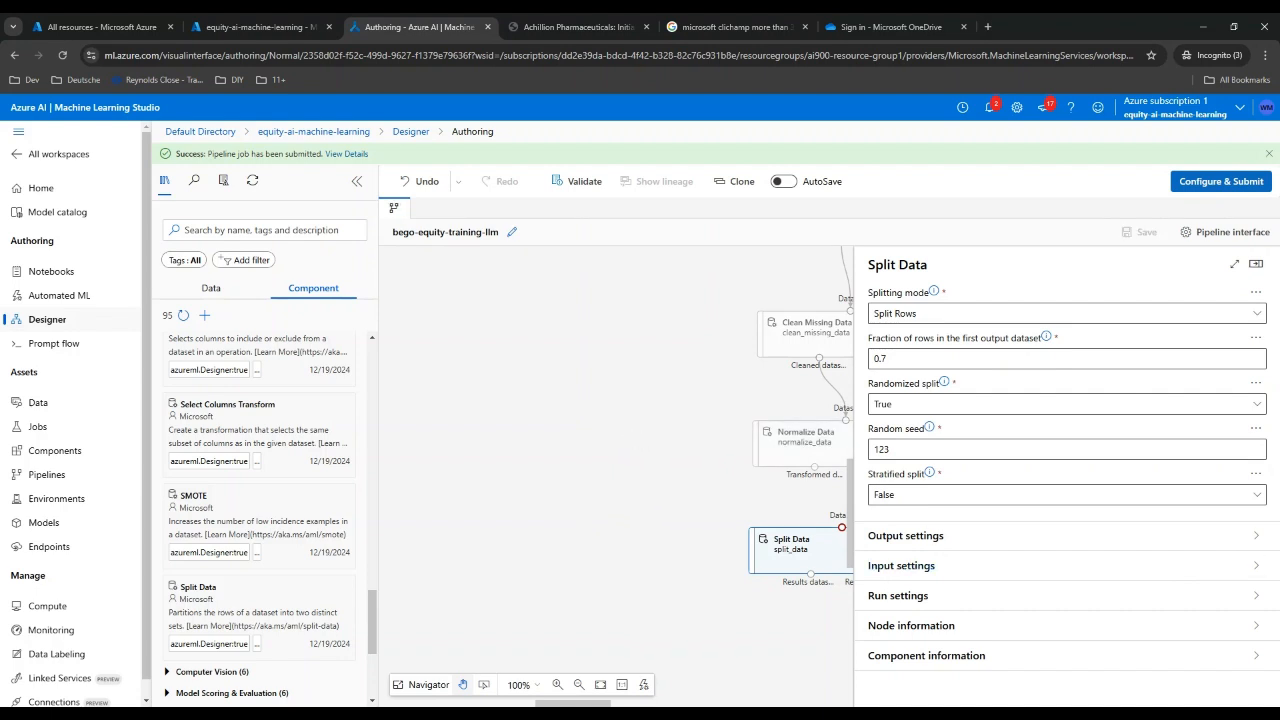
Step: Look through the component library's categories and examine the components under Model Scoring & Evaluation
left_click(571, 480)
left_click_drag(369, 622, 370, 650)
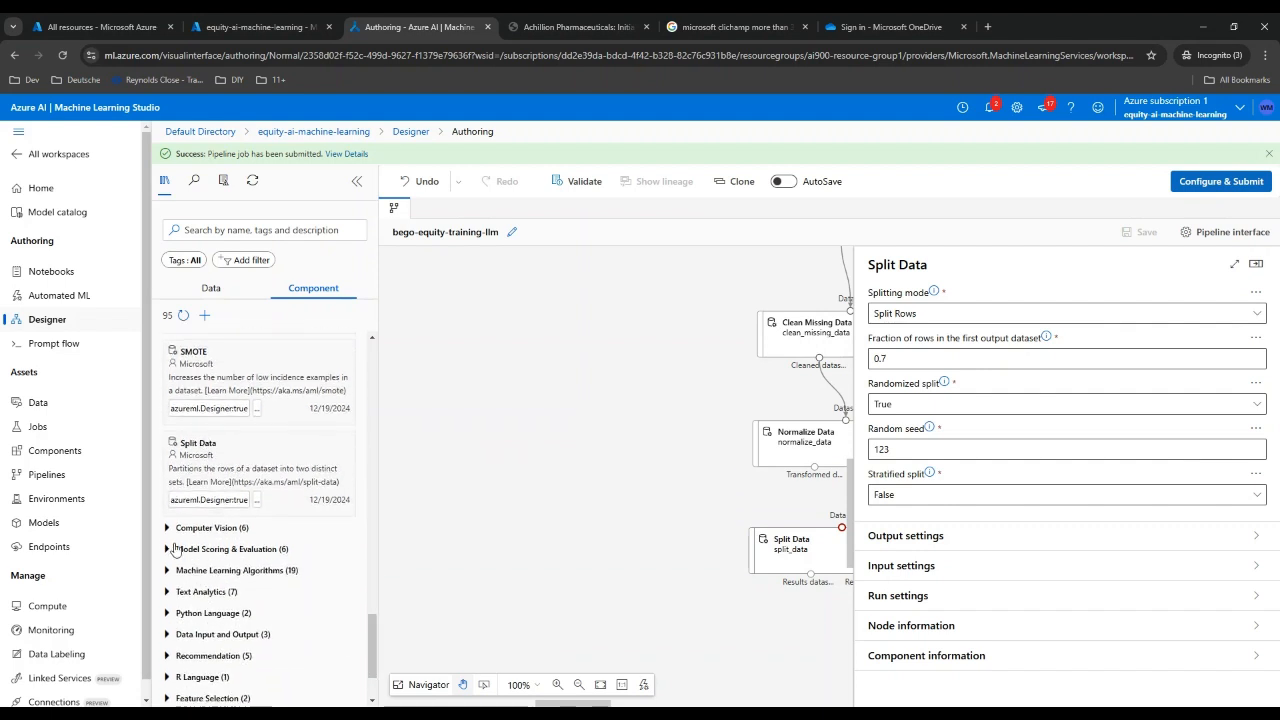
scroll(244, 615, "down", 1)
scroll(244, 615, "down", 2)
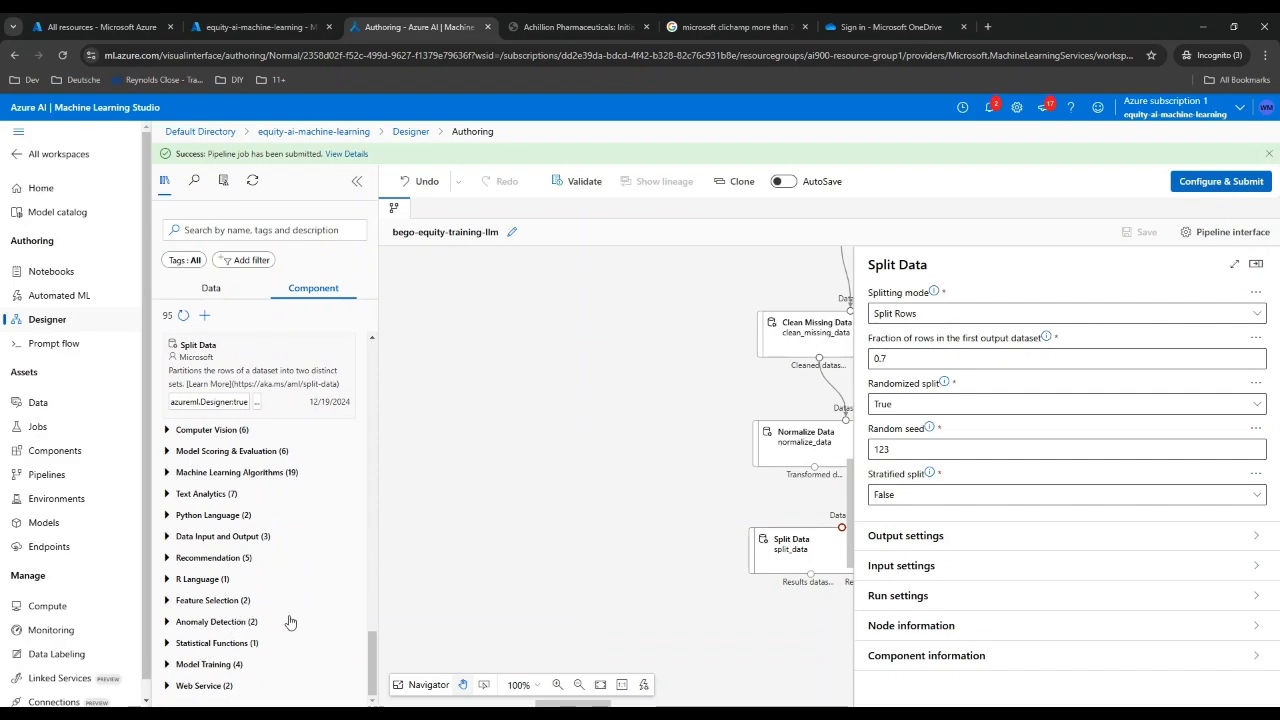
scroll(290, 622, "up", 15)
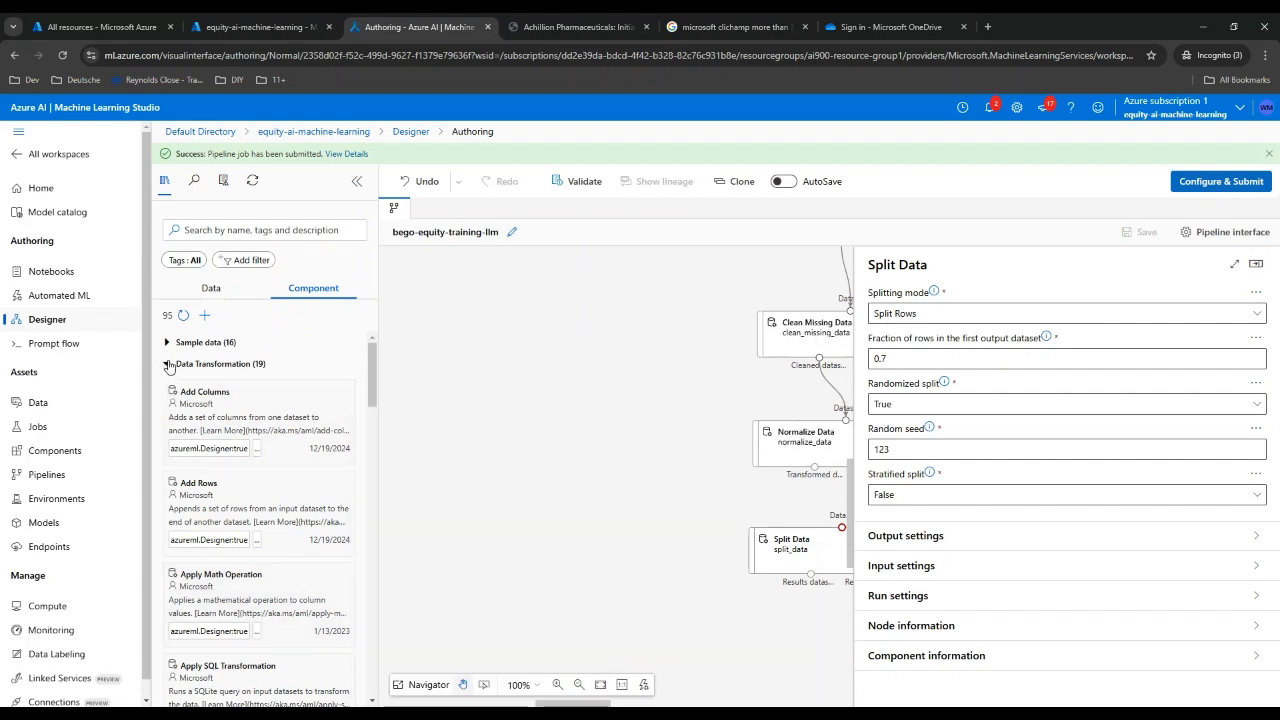
left_click(168, 364)
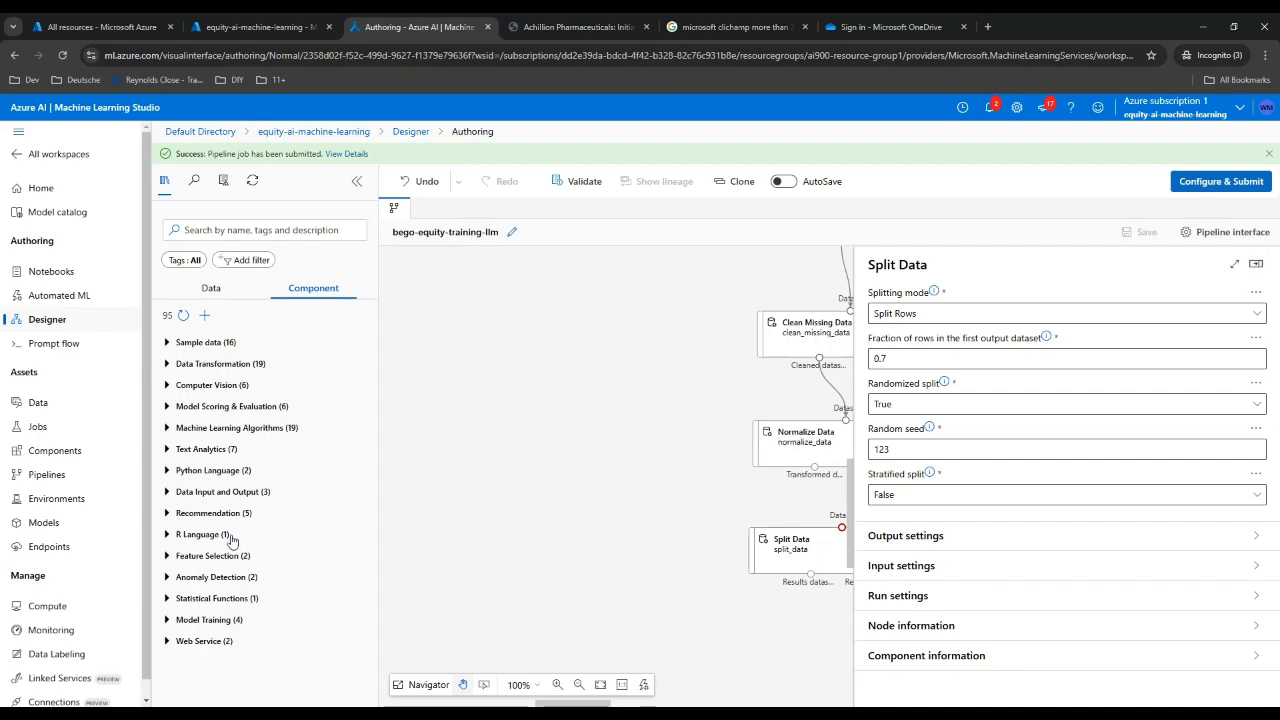
left_click(167, 408)
mouse_move(300, 577)
scroll(300, 577, "down", 4)
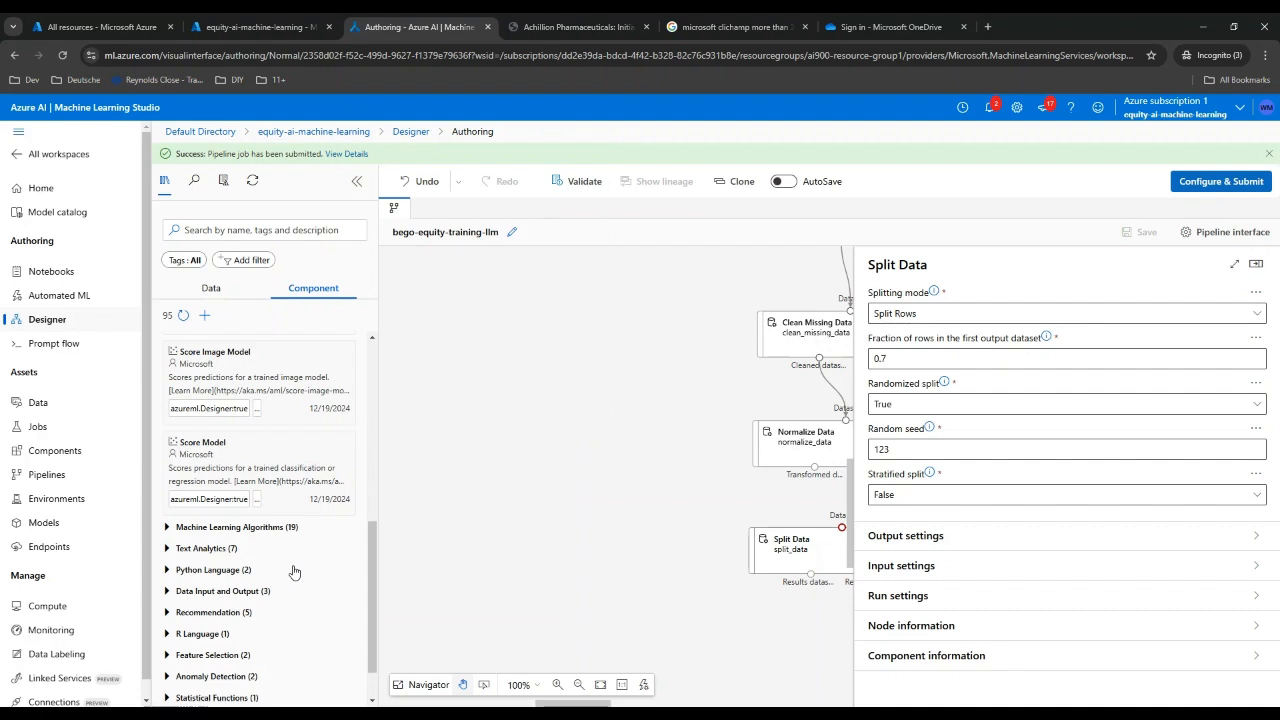
scroll(294, 572, "up", 5)
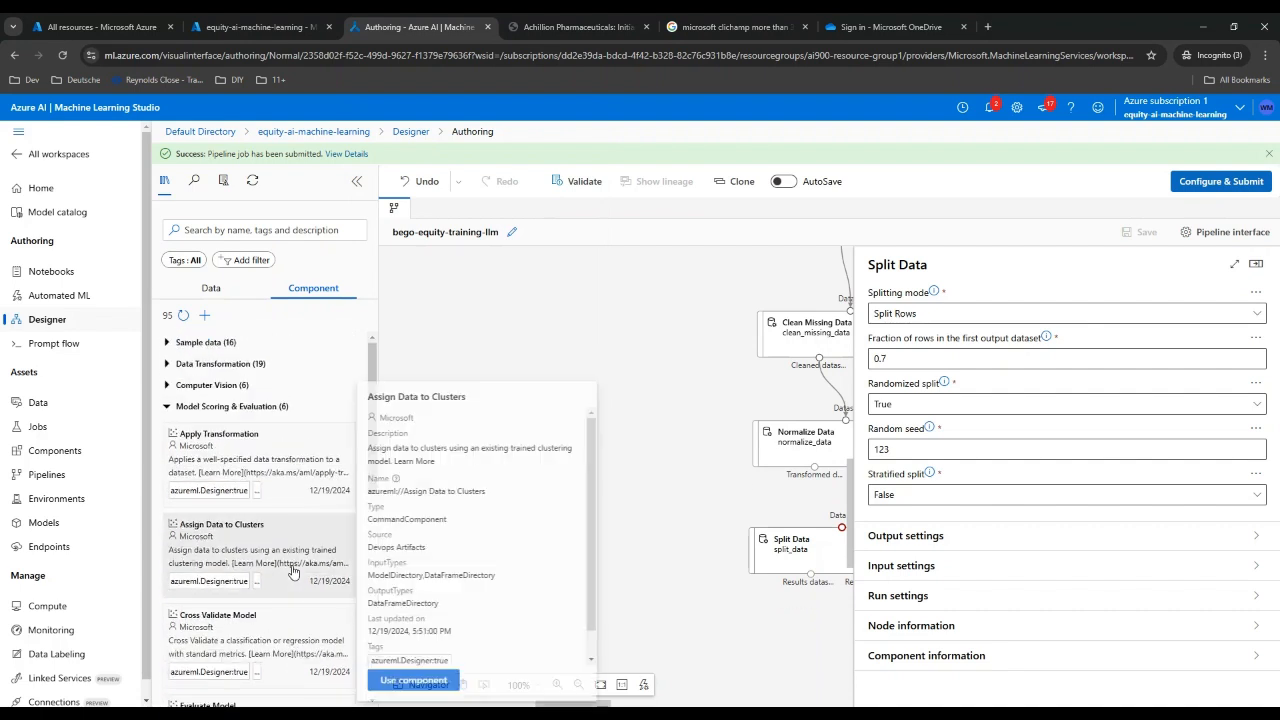
left_click(181, 407)
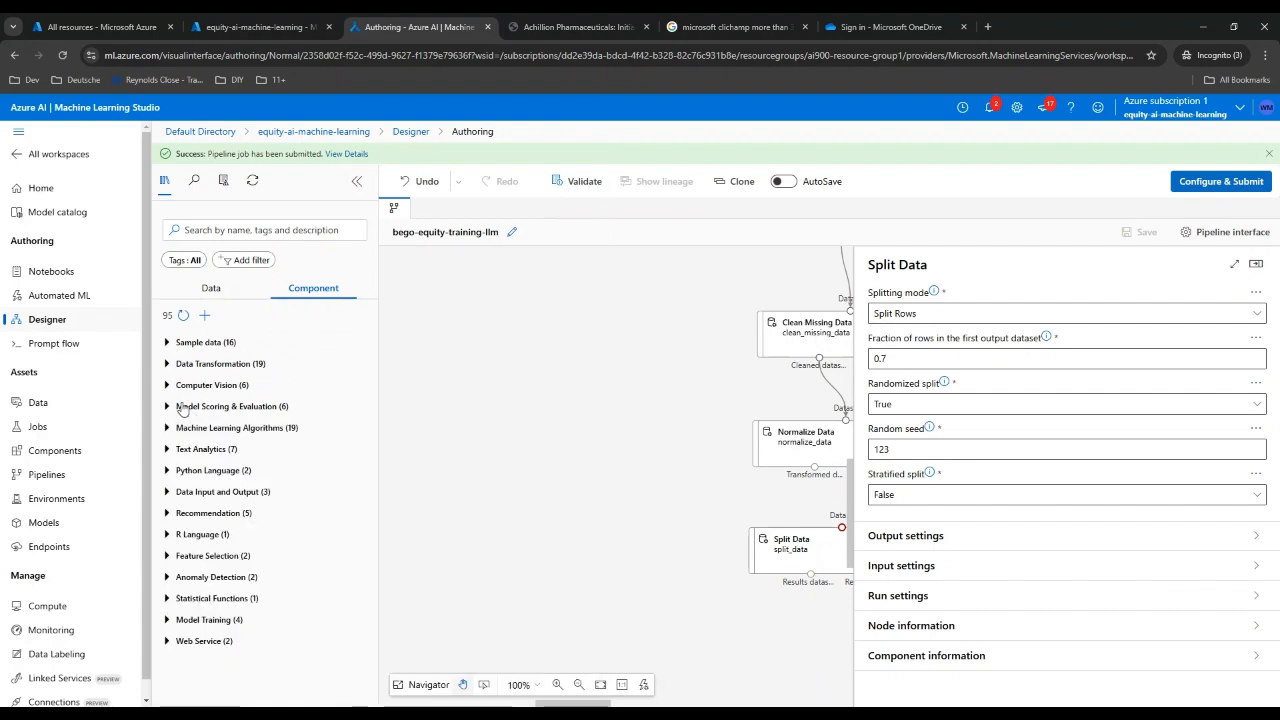
Step: Add a Train Model component from the Model Training category to the canvas below Split Data
left_click(202, 619)
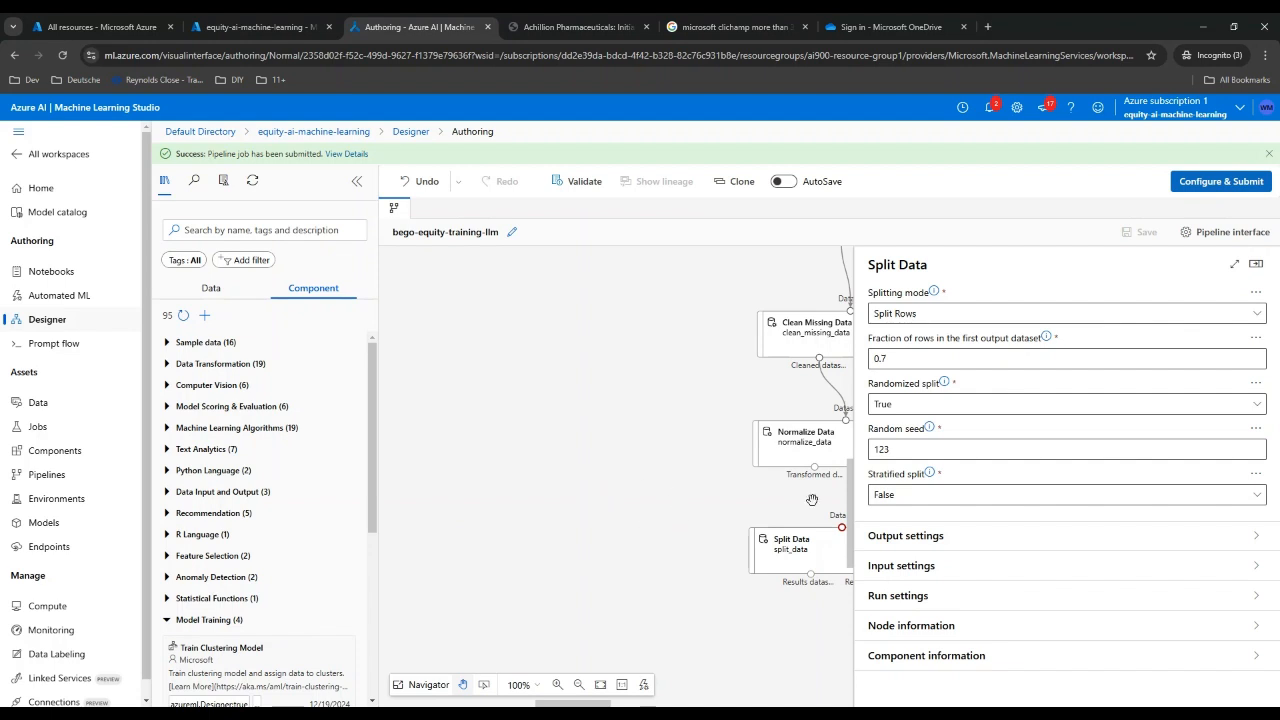
left_click(1256, 263)
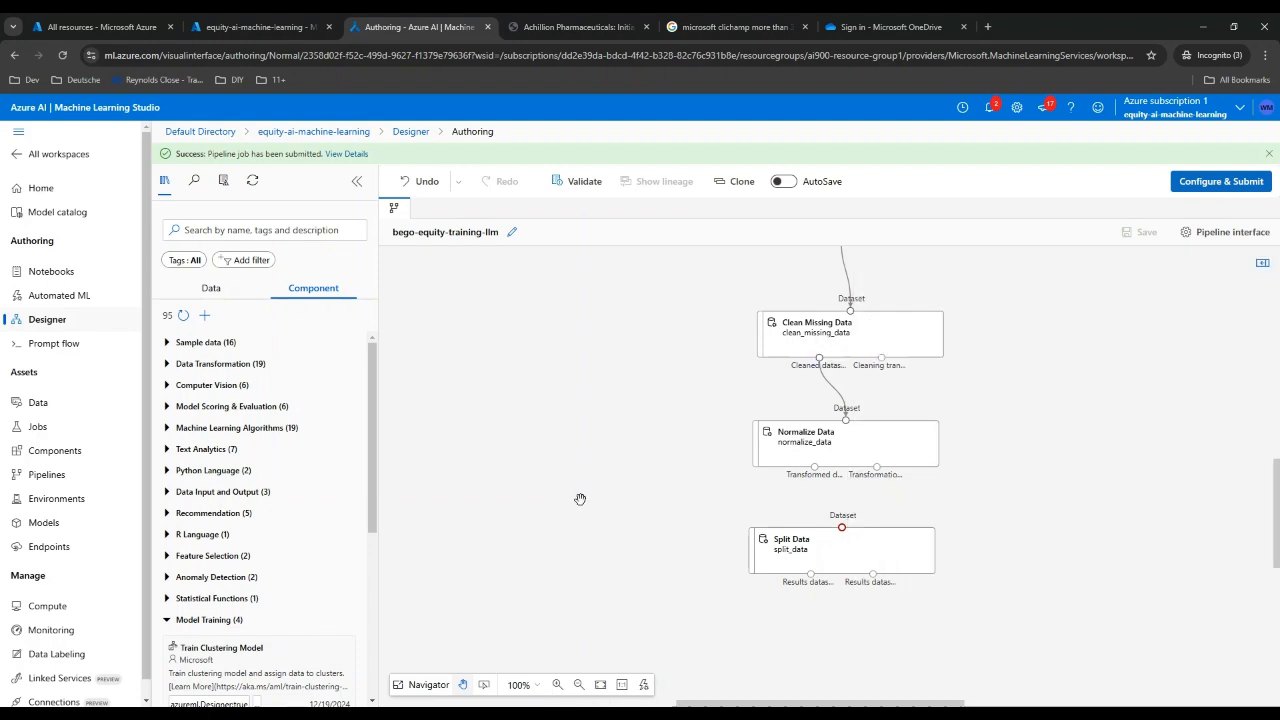
scroll(580, 498, "down", 1)
scroll(293, 487, "down", 3)
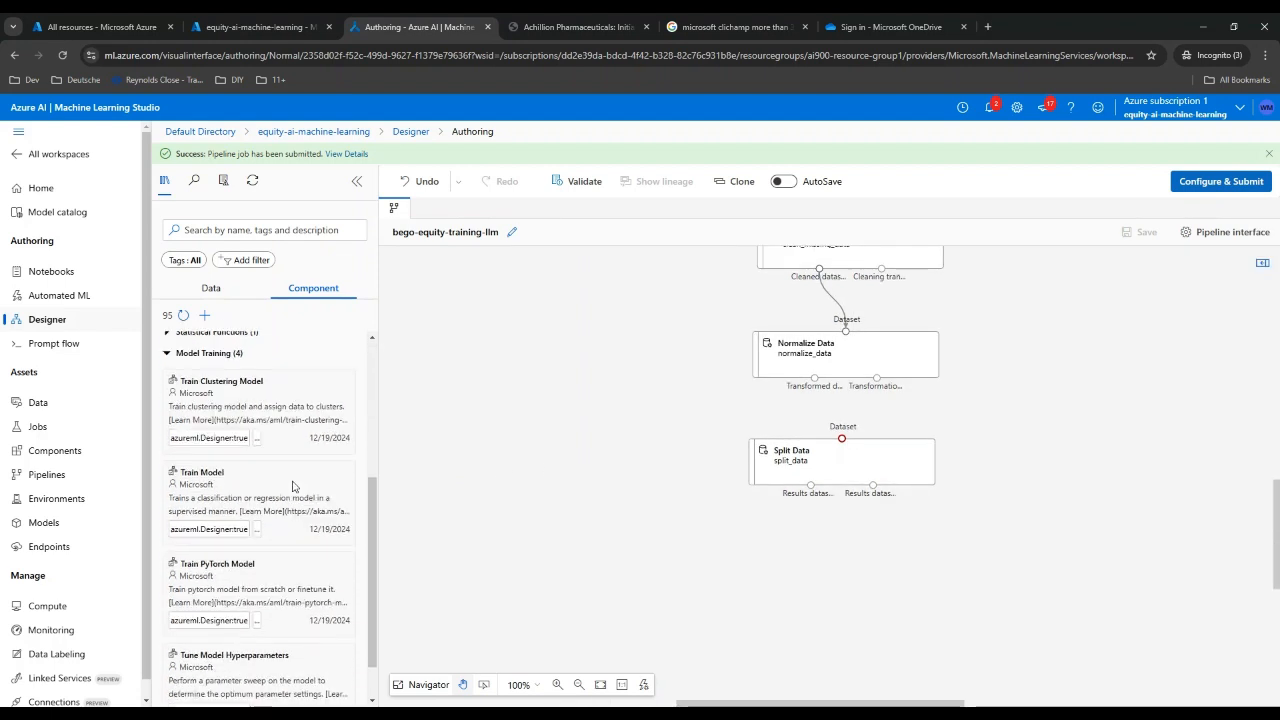
mouse_move(293, 487)
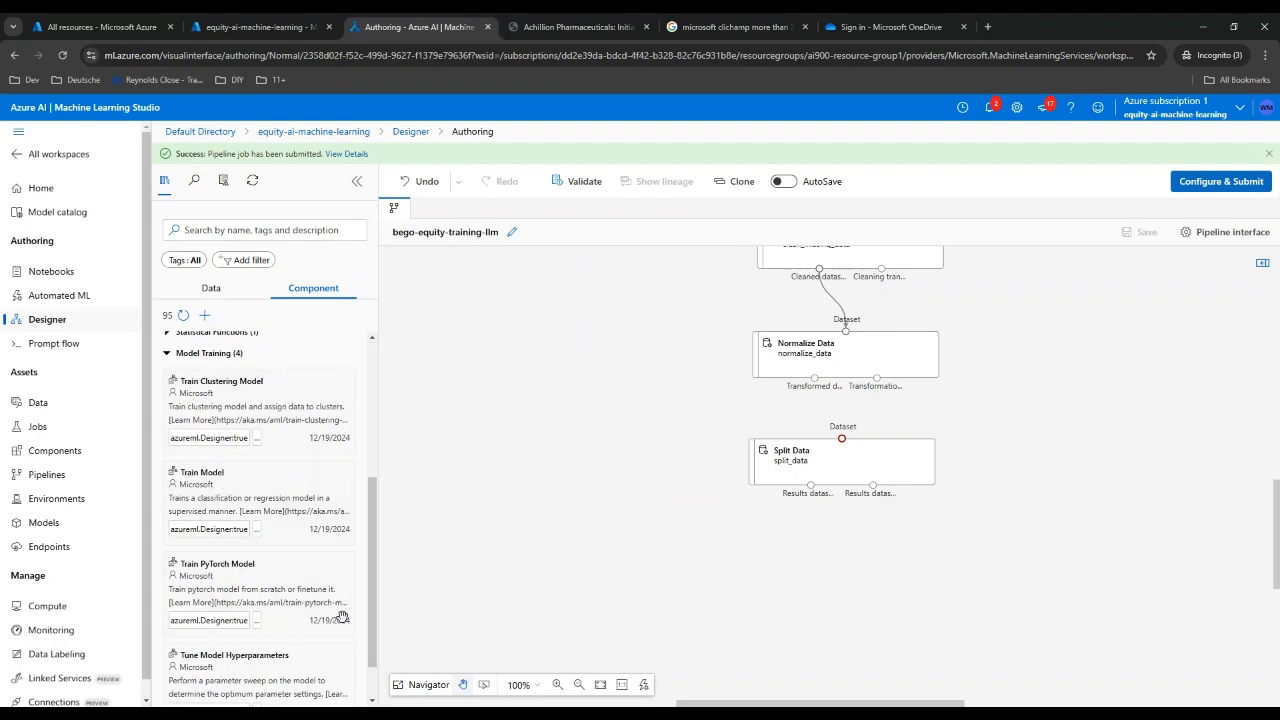
left_click_drag(276, 497, 851, 555)
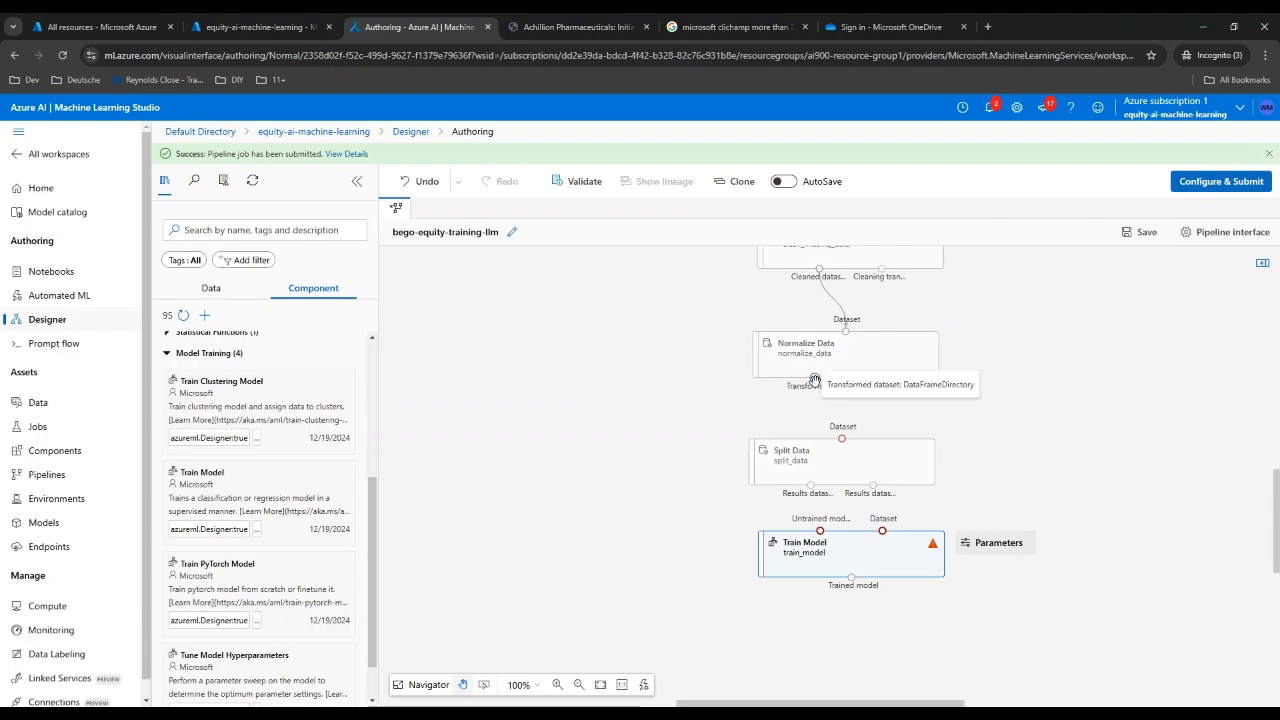
Step: Connect Normalize Data's transformed dataset to Split Data, and Split Data's first results dataset to the dataset input of the repositioned Train Model
left_click_drag(815, 381, 841, 436)
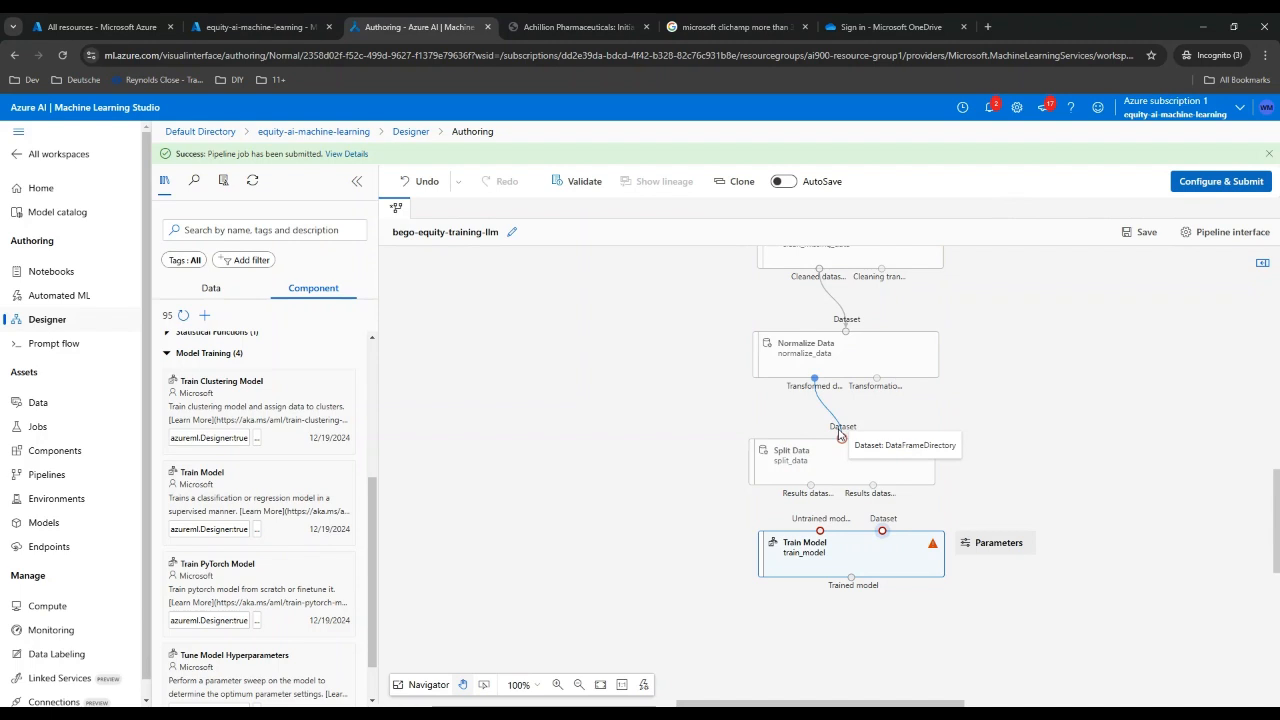
left_click_drag(841, 436, 838, 429)
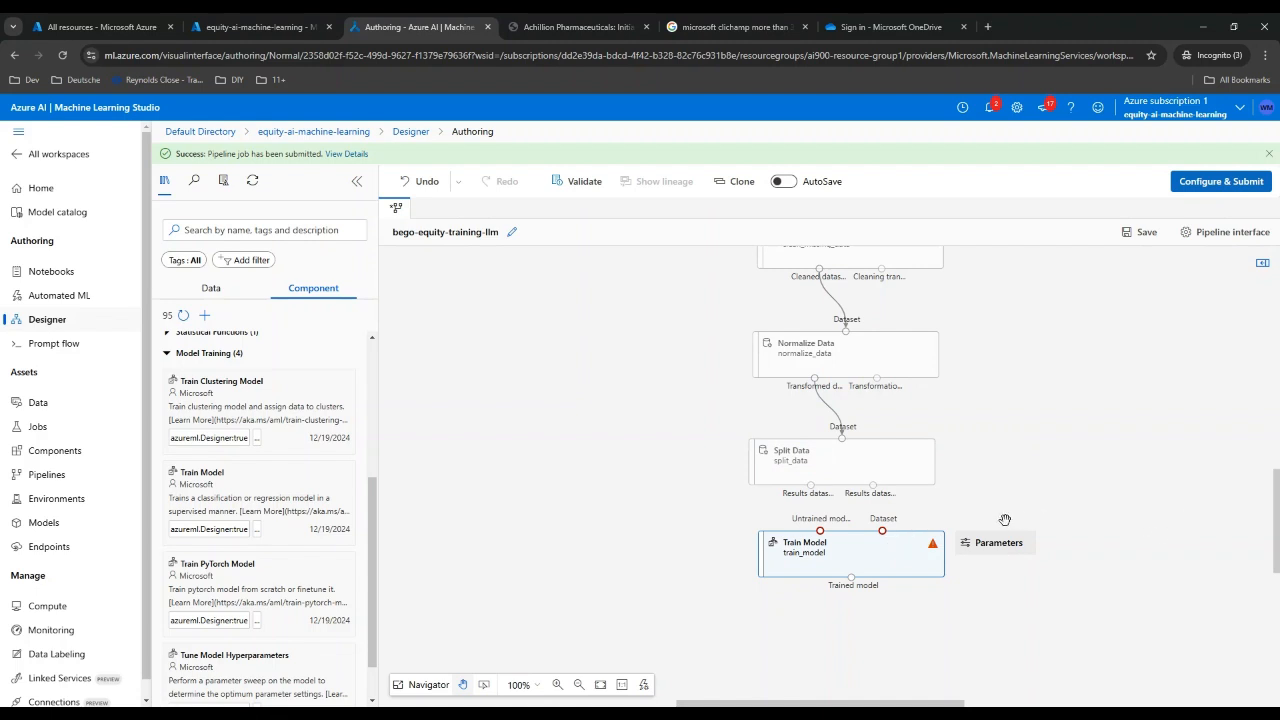
left_click_drag(882, 564, 793, 557)
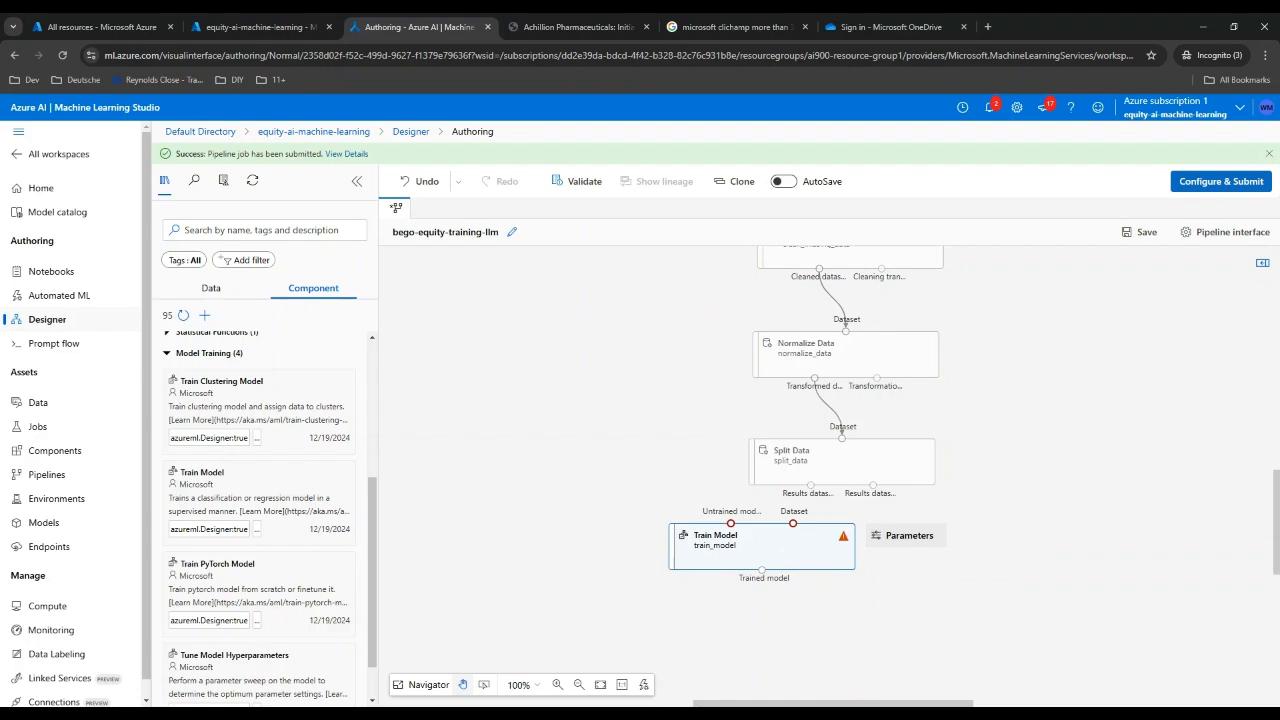
left_click_drag(811, 485, 793, 523)
Step: Add a Linear Regression component from the Machine Learning Algorithms category to the canvas beside Split Data
left_click_drag(372, 598, 357, 483)
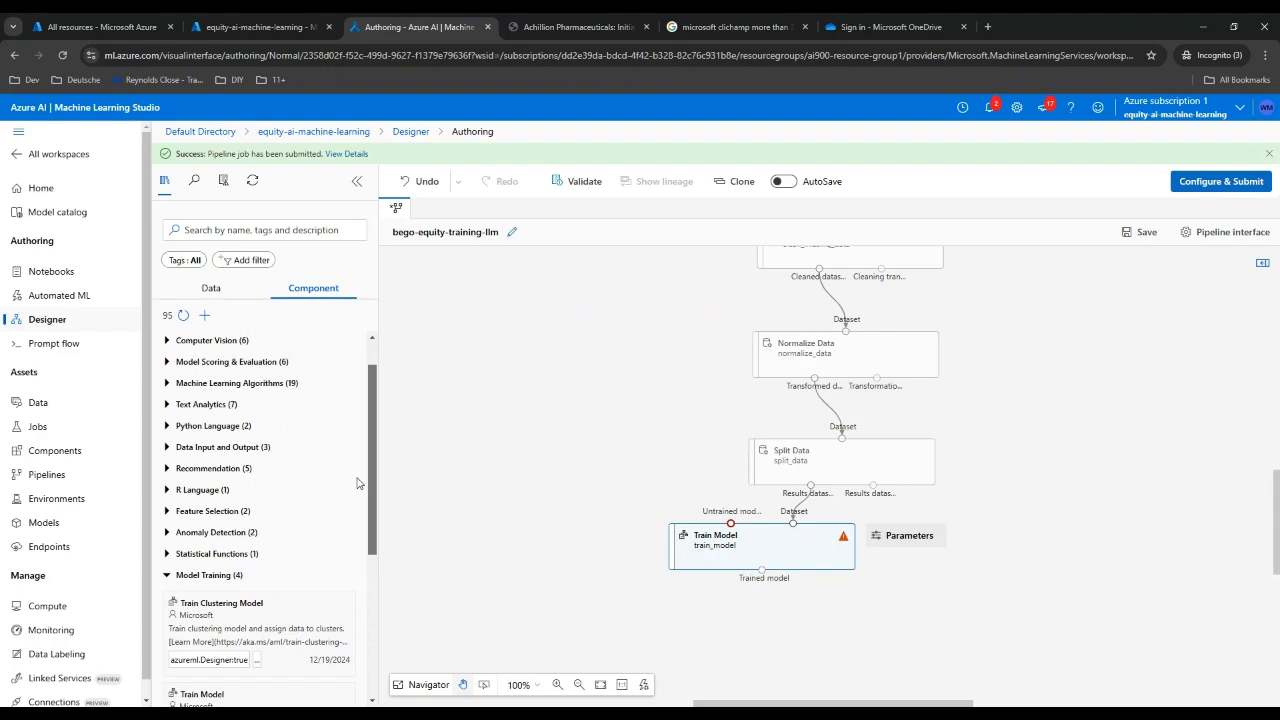
left_click(168, 577)
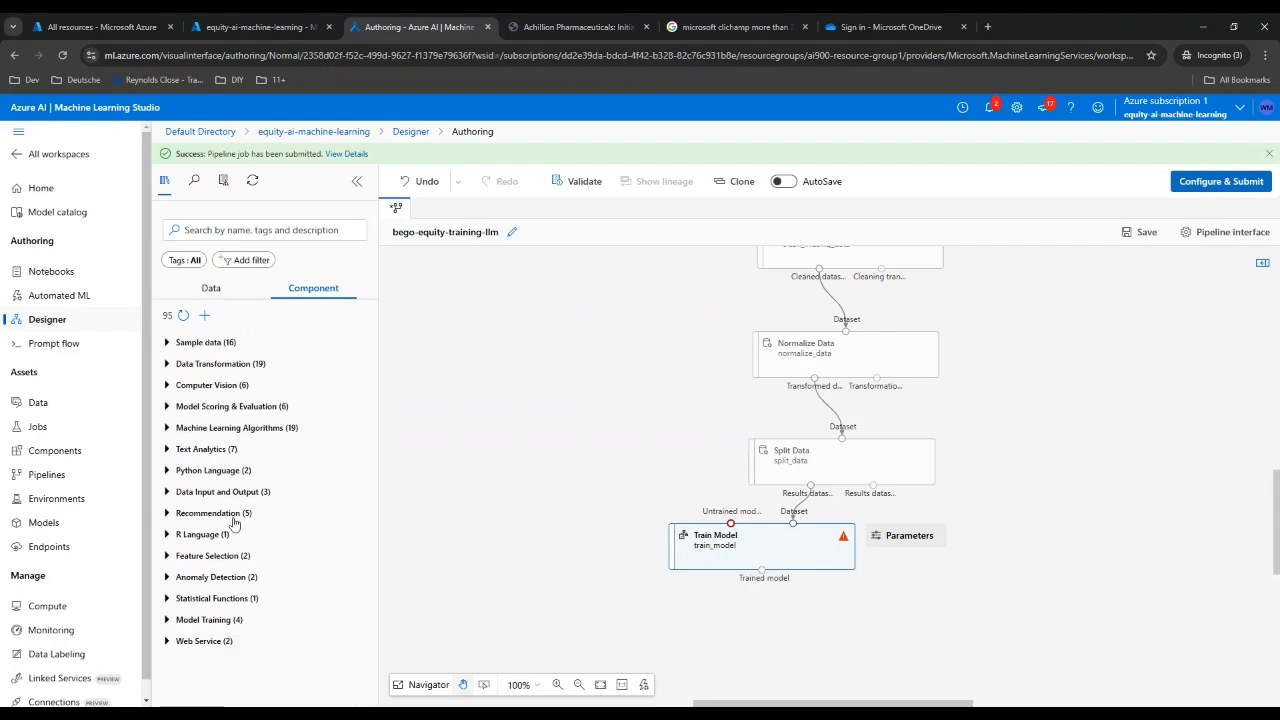
left_click(189, 430)
mouse_move(260, 550)
scroll(260, 550, "down", 1)
mouse_move(214, 459)
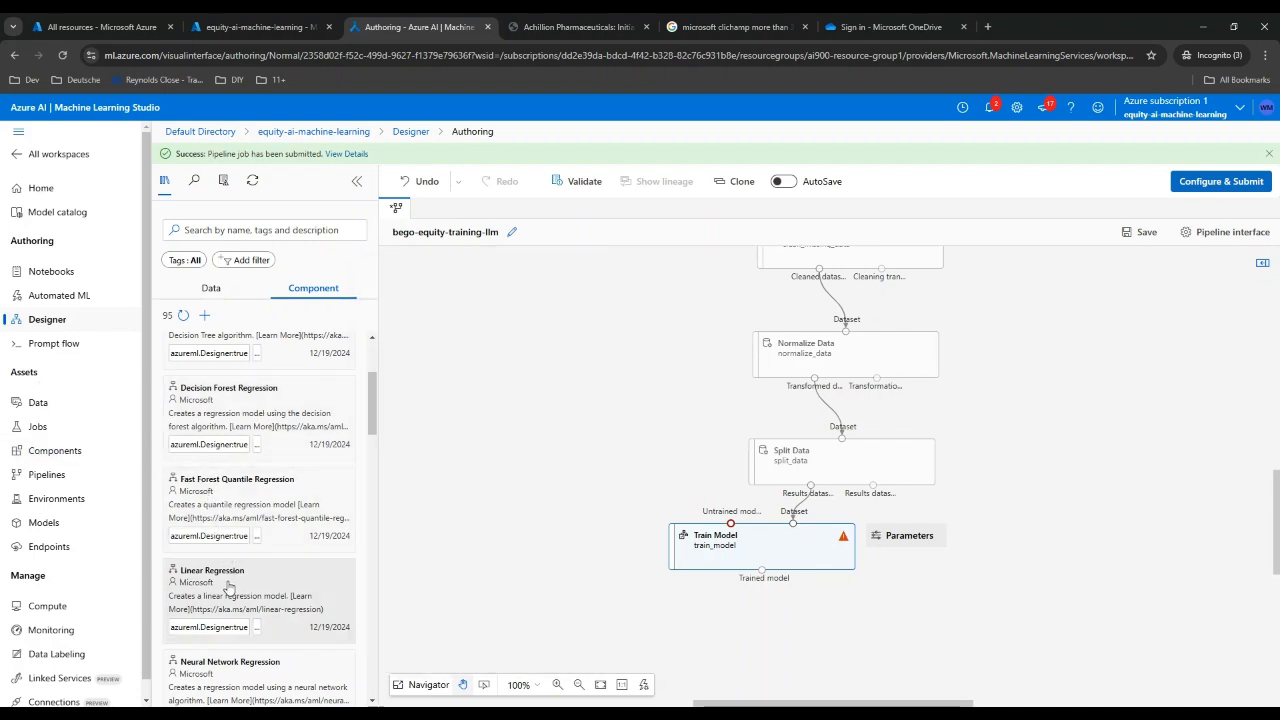
left_click_drag(250, 590, 591, 460)
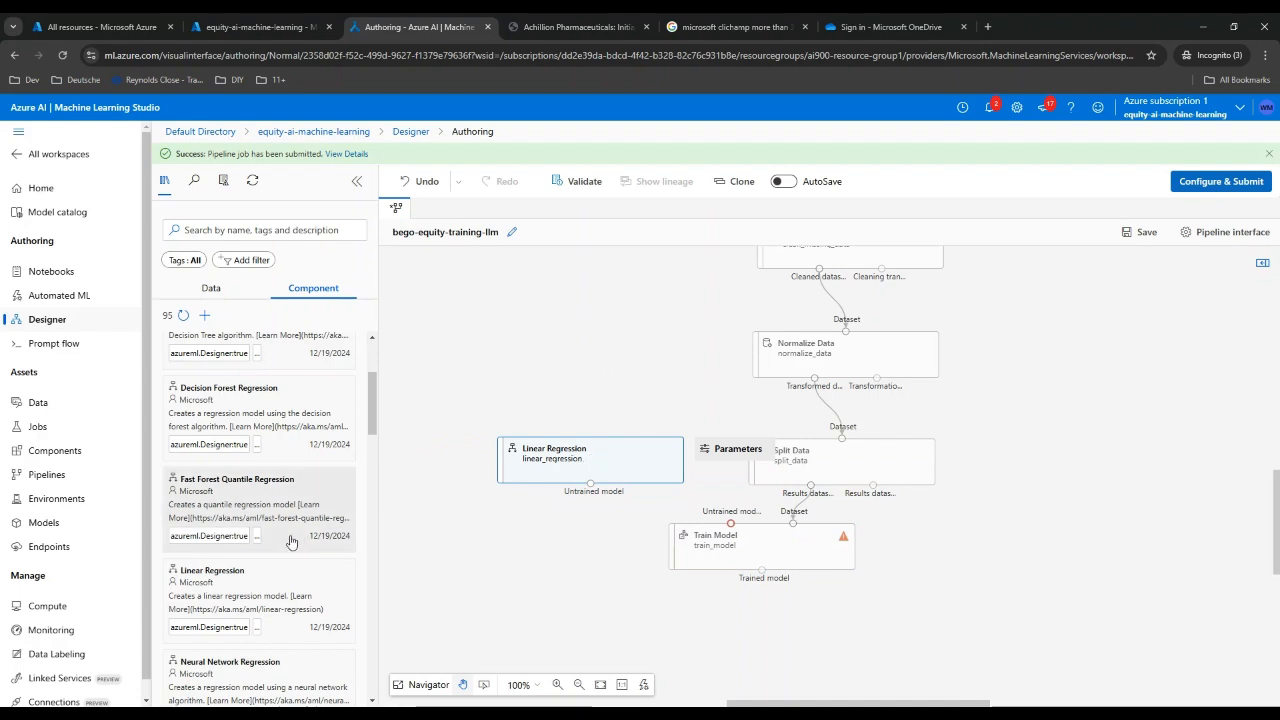
Step: Connect the untrained model output of Linear Regression to the untrained model input of Train Model
scroll(259, 540, "down", 4)
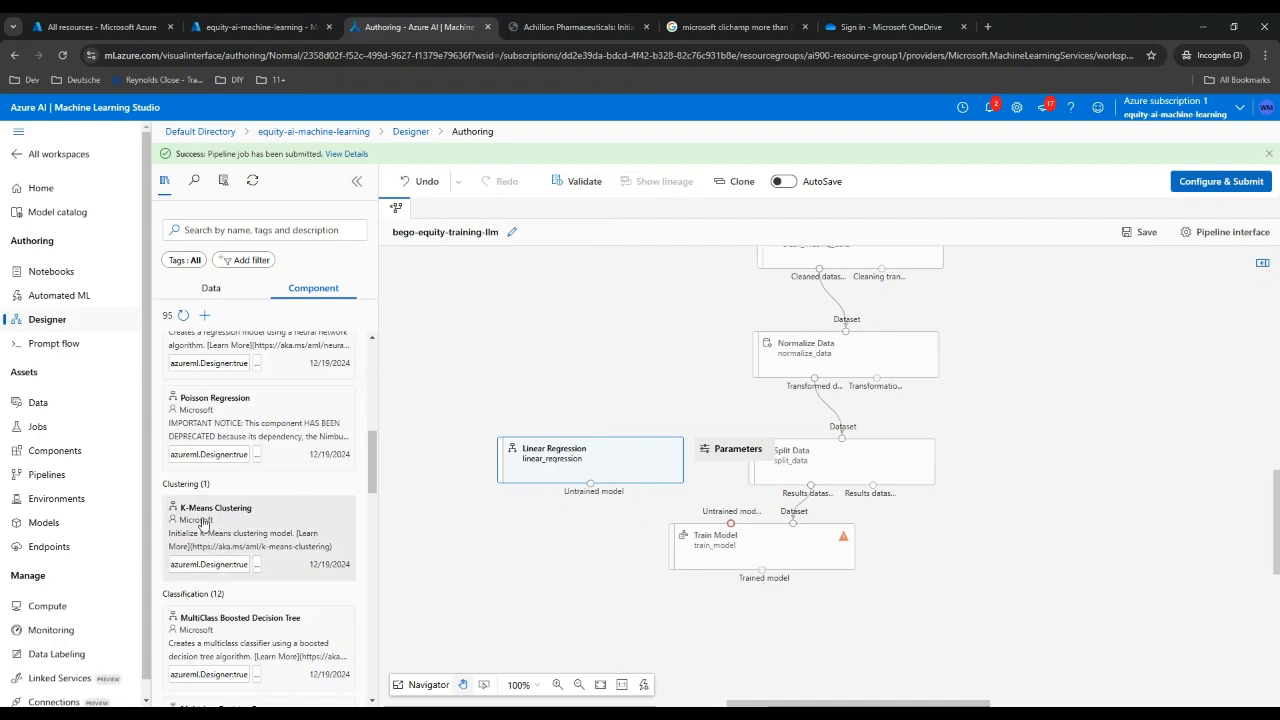
mouse_move(212, 517)
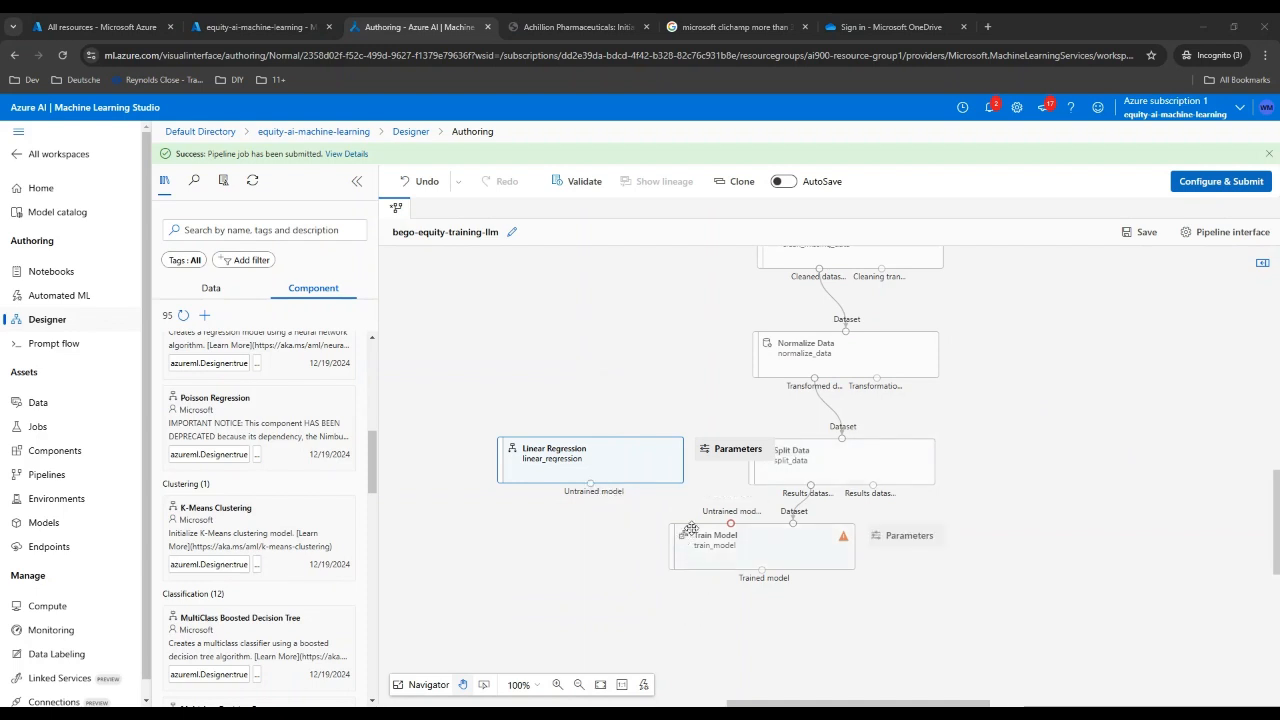
left_click_drag(590, 484, 806, 452)
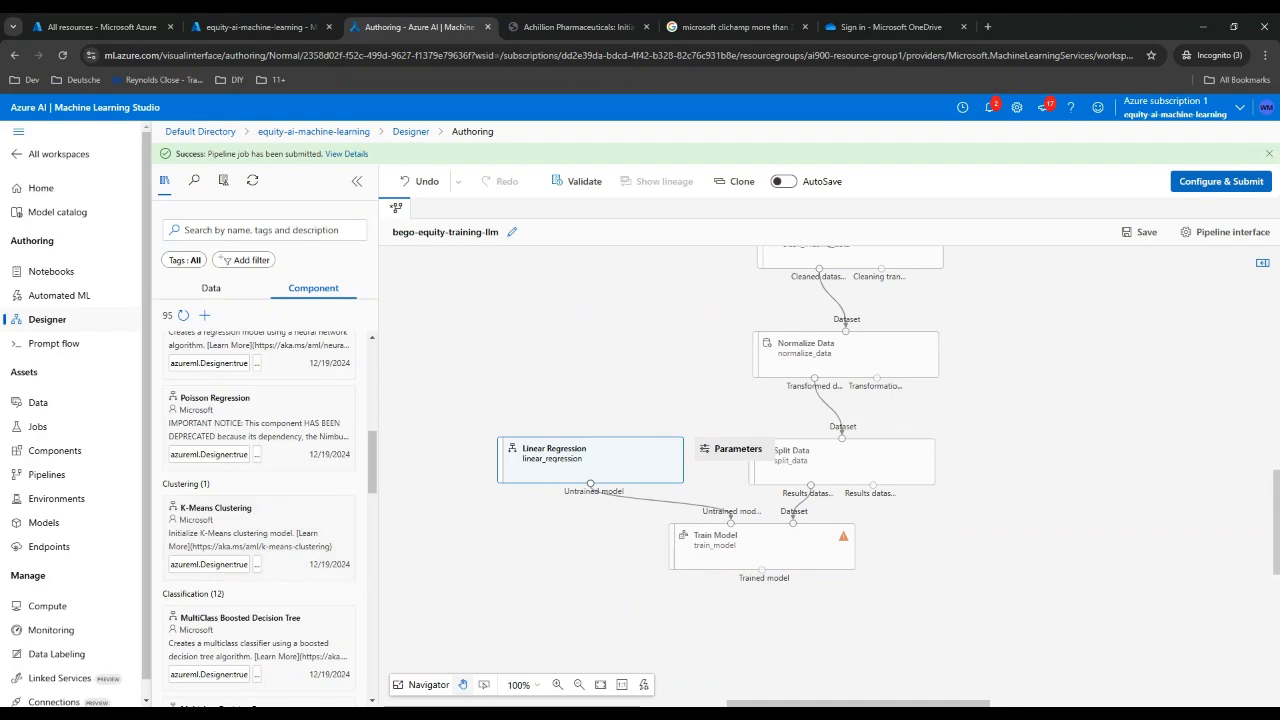
Step: Add a Score Model component from the Model Scoring & Evaluation category to the canvas below Train Model
scroll(180, 400, "up", 5)
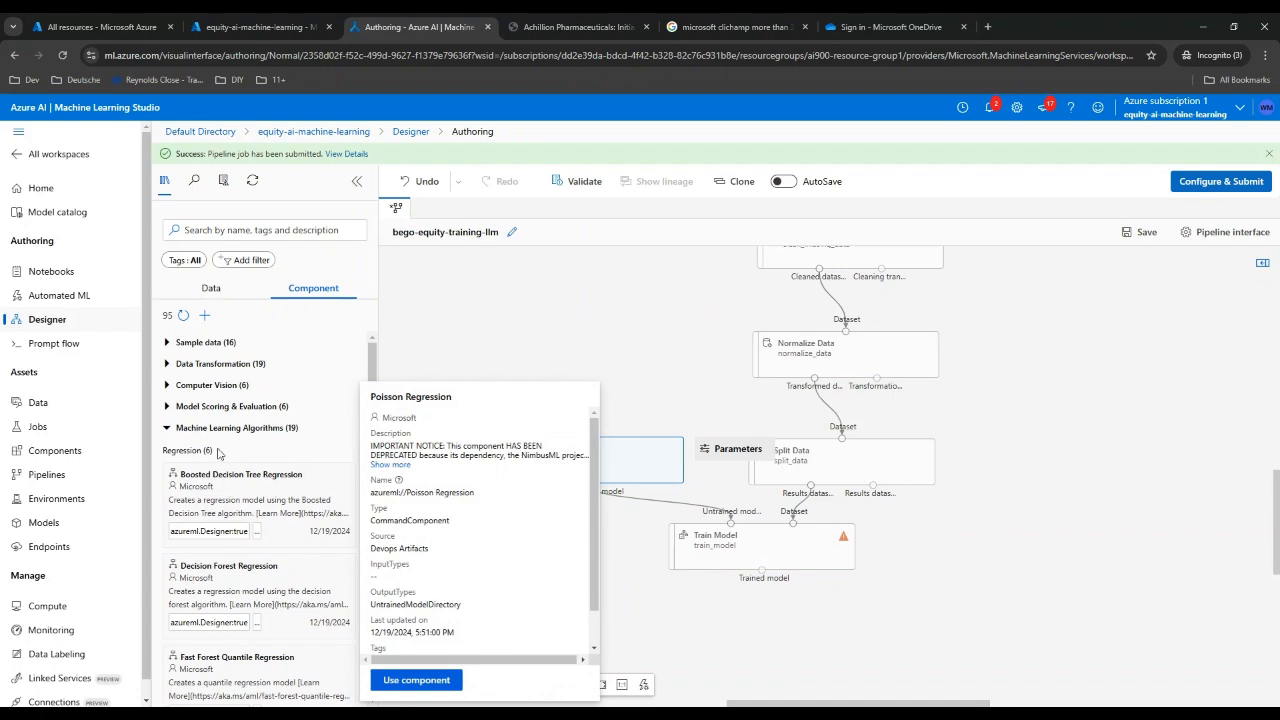
left_click(172, 407)
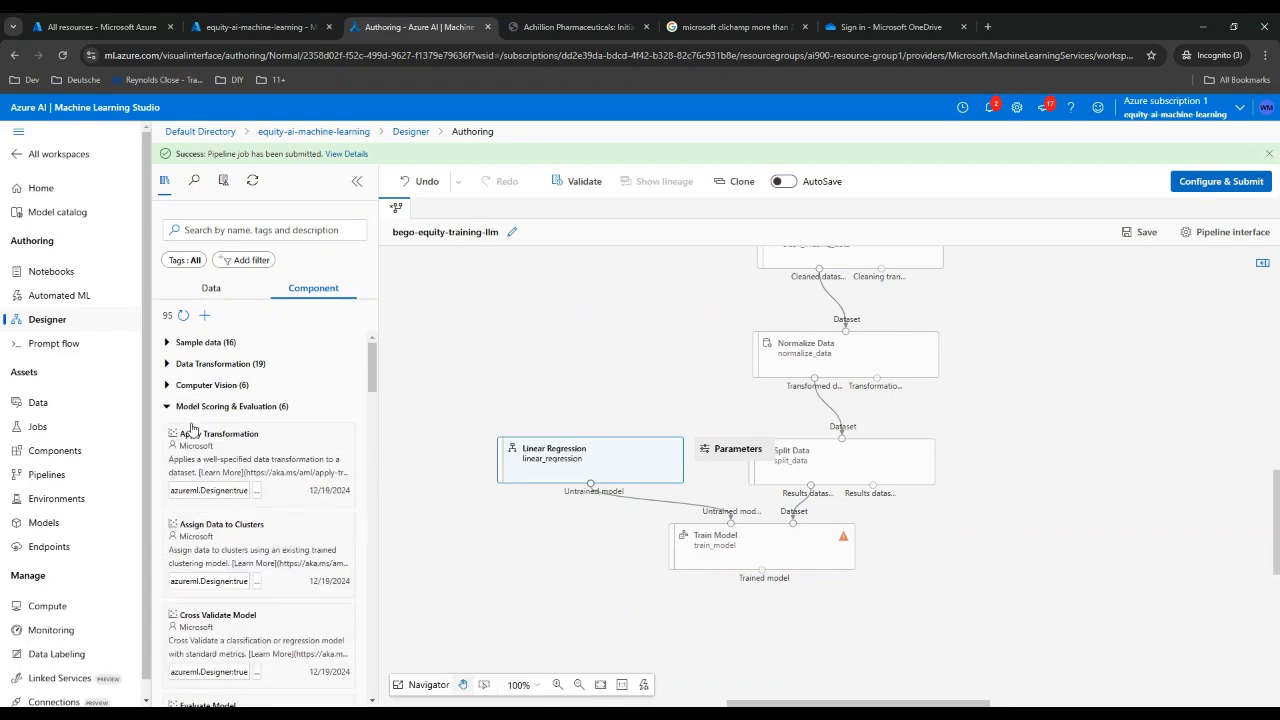
scroll(257, 523, "down", 4)
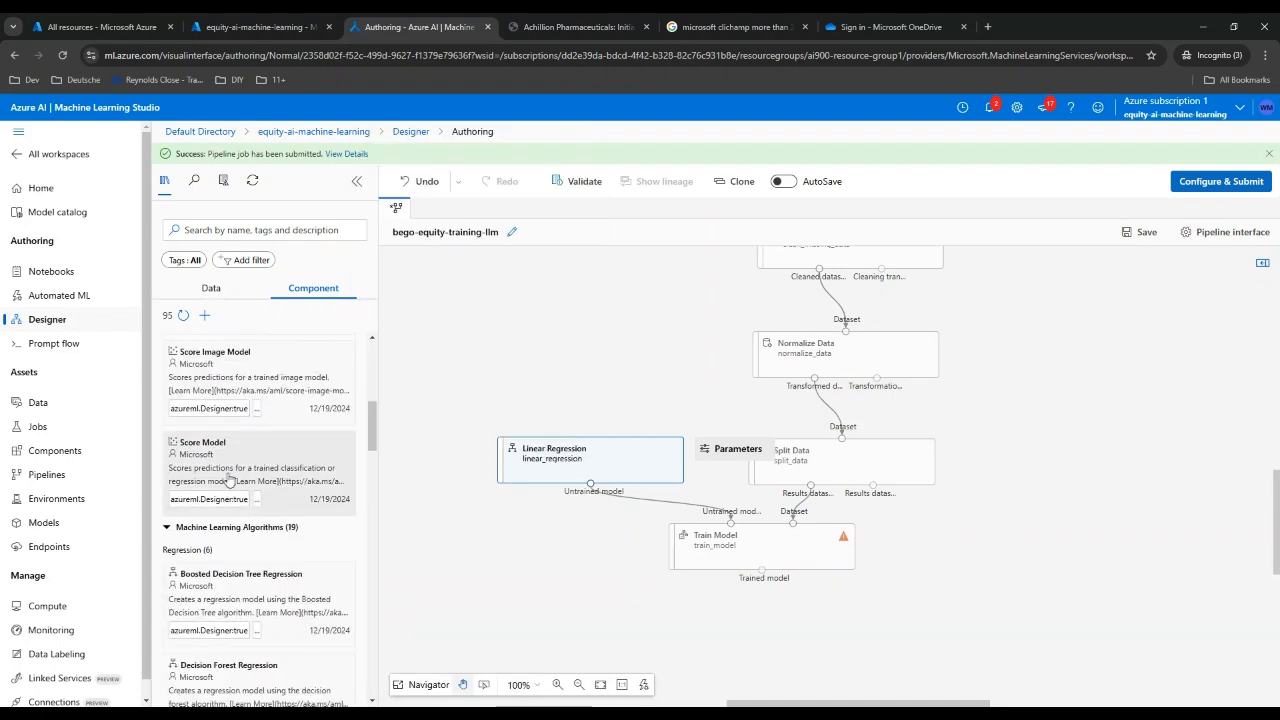
left_click_drag(440, 548, 790, 615)
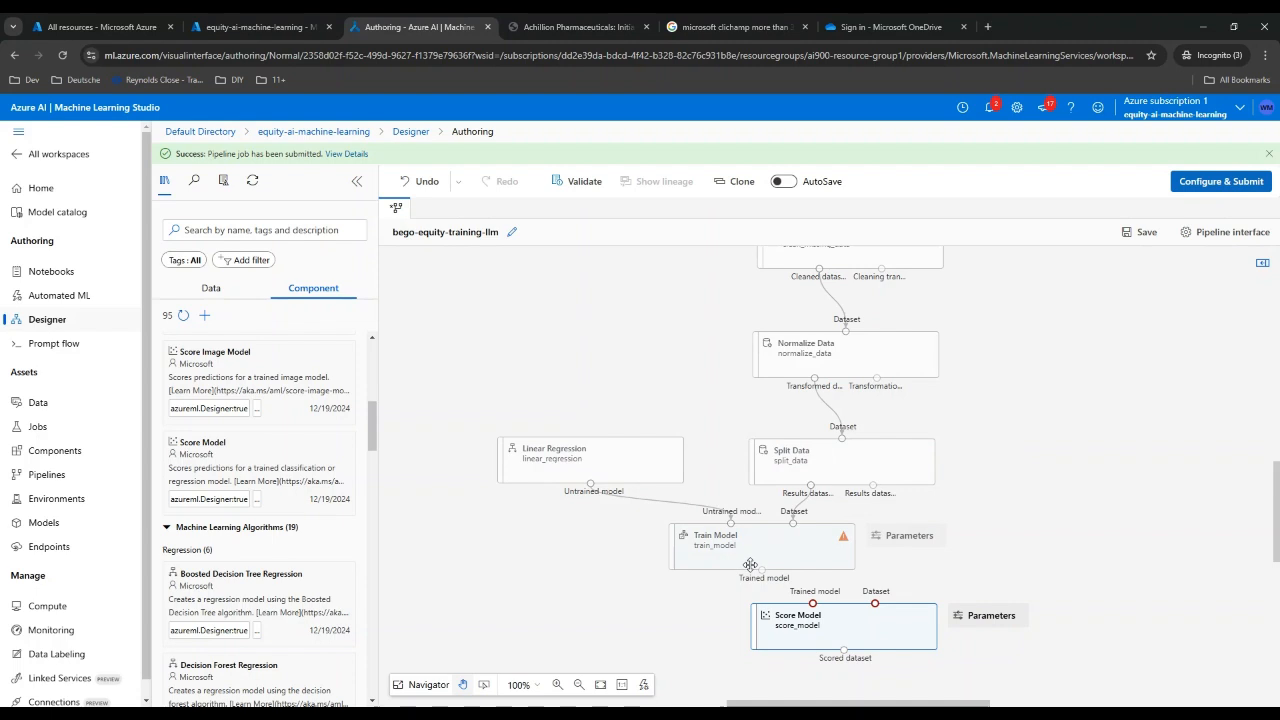
Step: Connect Train Model's trained model output and Split Data's second results dataset to the matching inputs of Score Model
left_click_drag(761, 571, 813, 603)
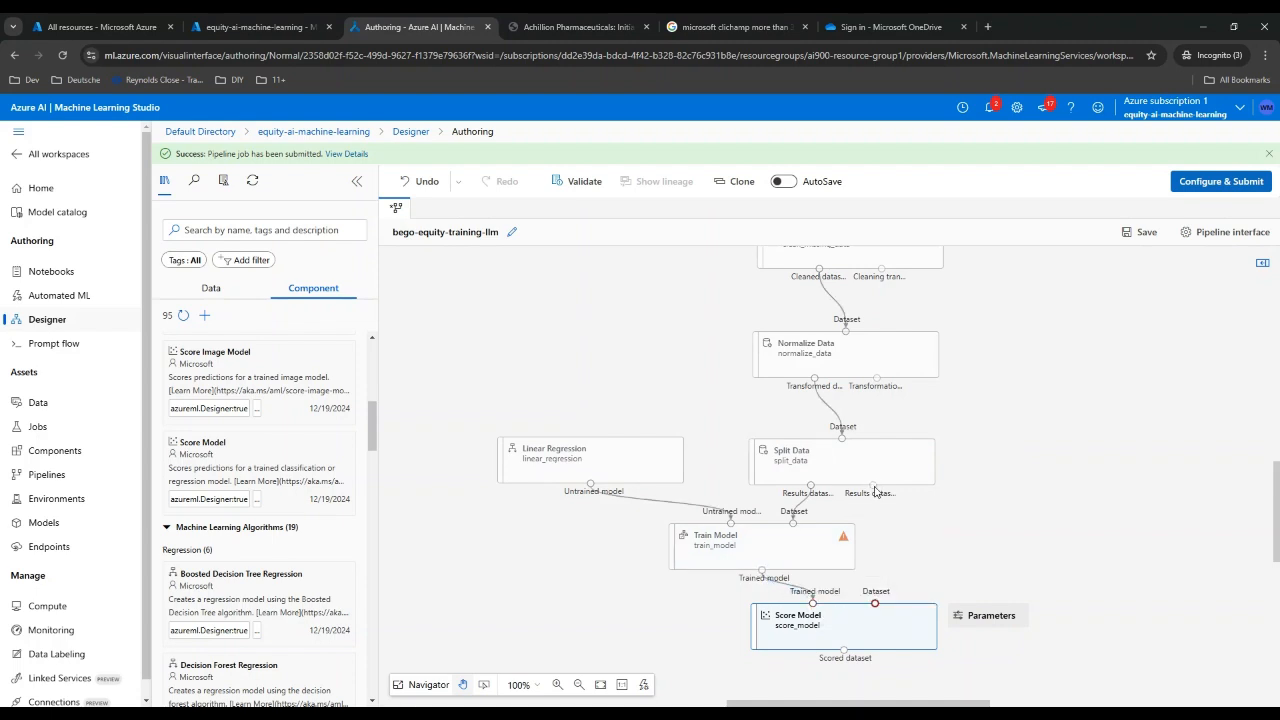
left_click_drag(875, 493, 875, 603)
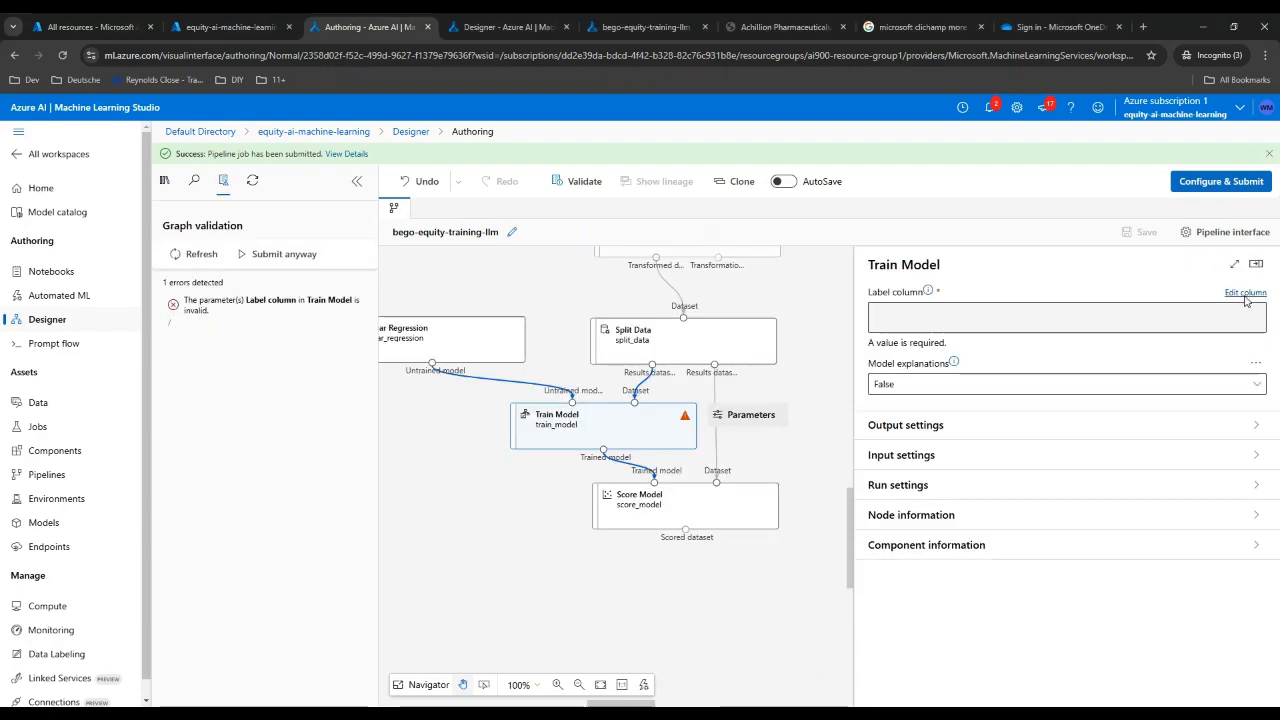
Step: Set the label column of Train Model to the column name price and save the selection
left_click(1245, 293)
left_click(694, 311)
type("F")
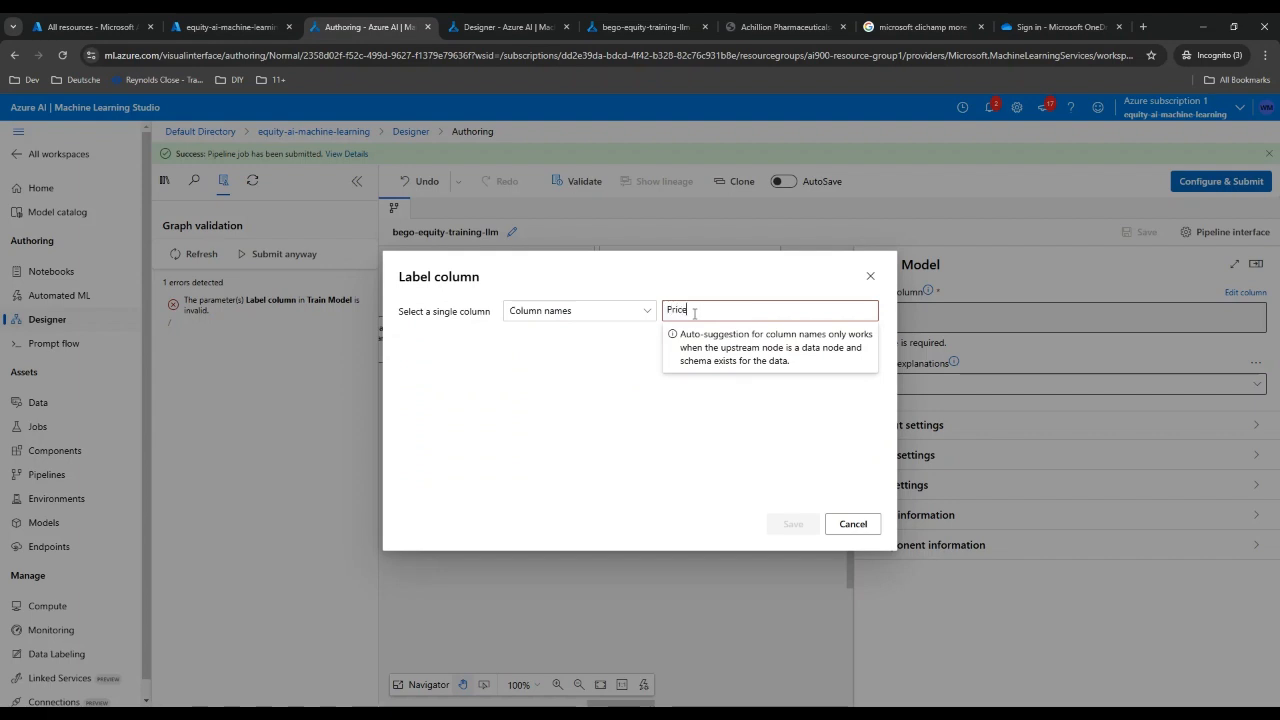
key("BackSpace")
key("BackSpace")
type("Pr")
key("Return")
left_click(792, 524)
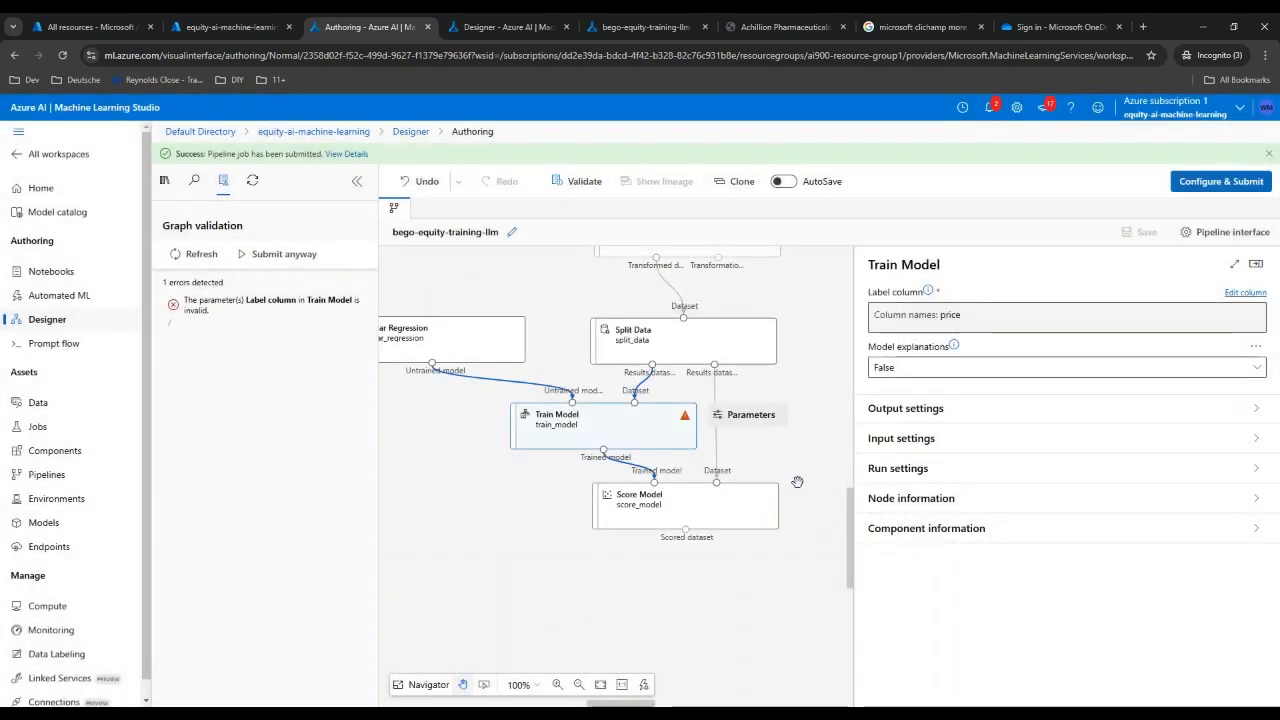
Step: Submit the bego-equity-training-llm pipeline job with its existing basics, inputs, outputs and runtime settings
left_click(1242, 182)
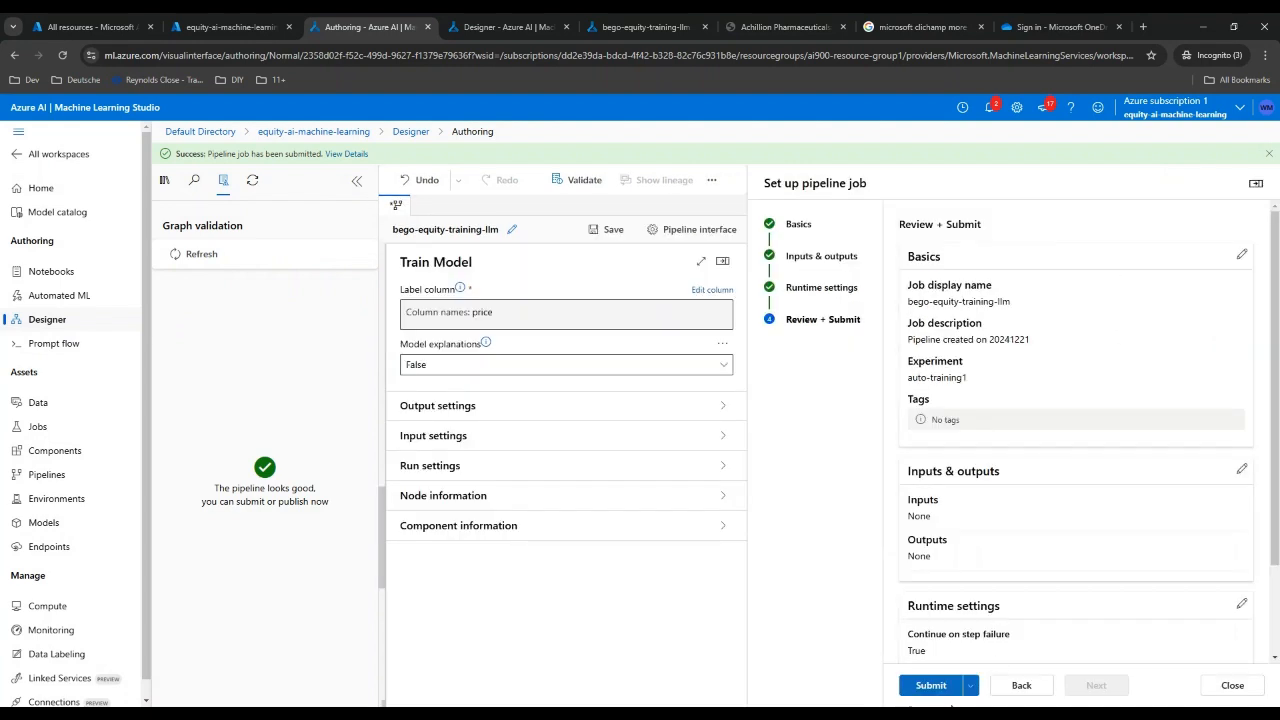
left_click(931, 685)
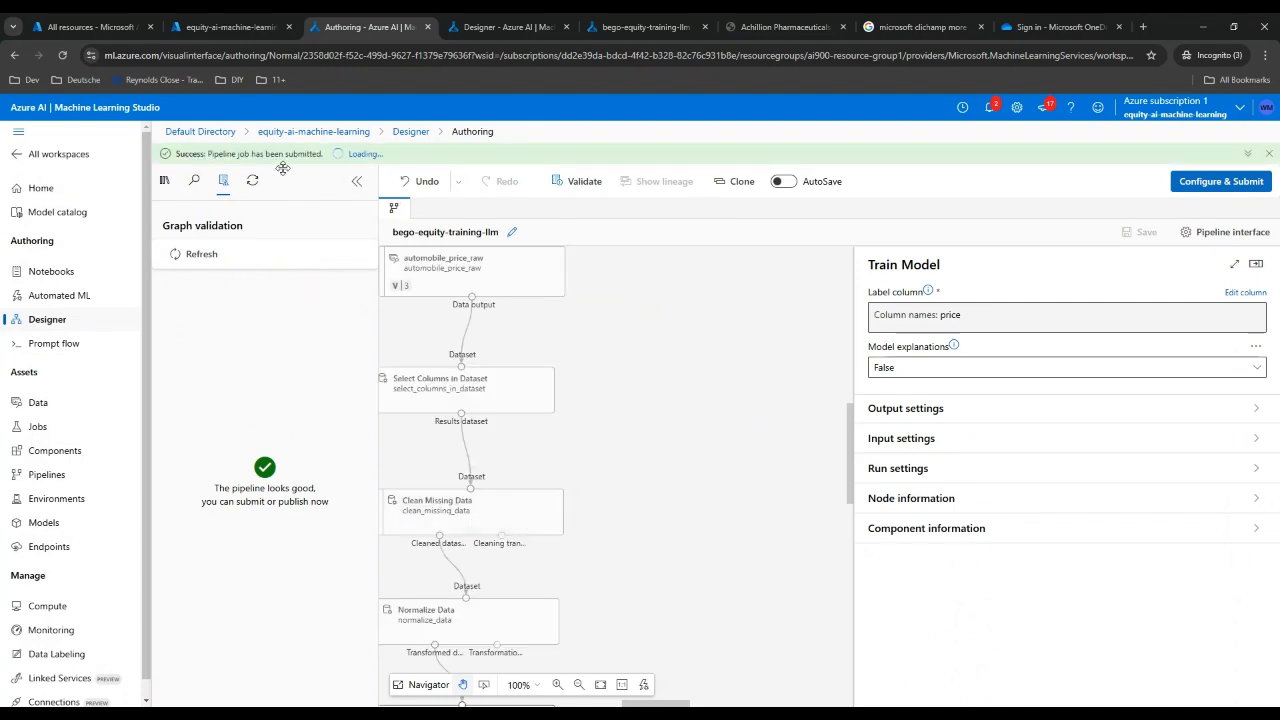
Step: Open the newest bego-equity-training-llm job in the auto-training1 experiment and check the progress of its components
left_click(495, 27)
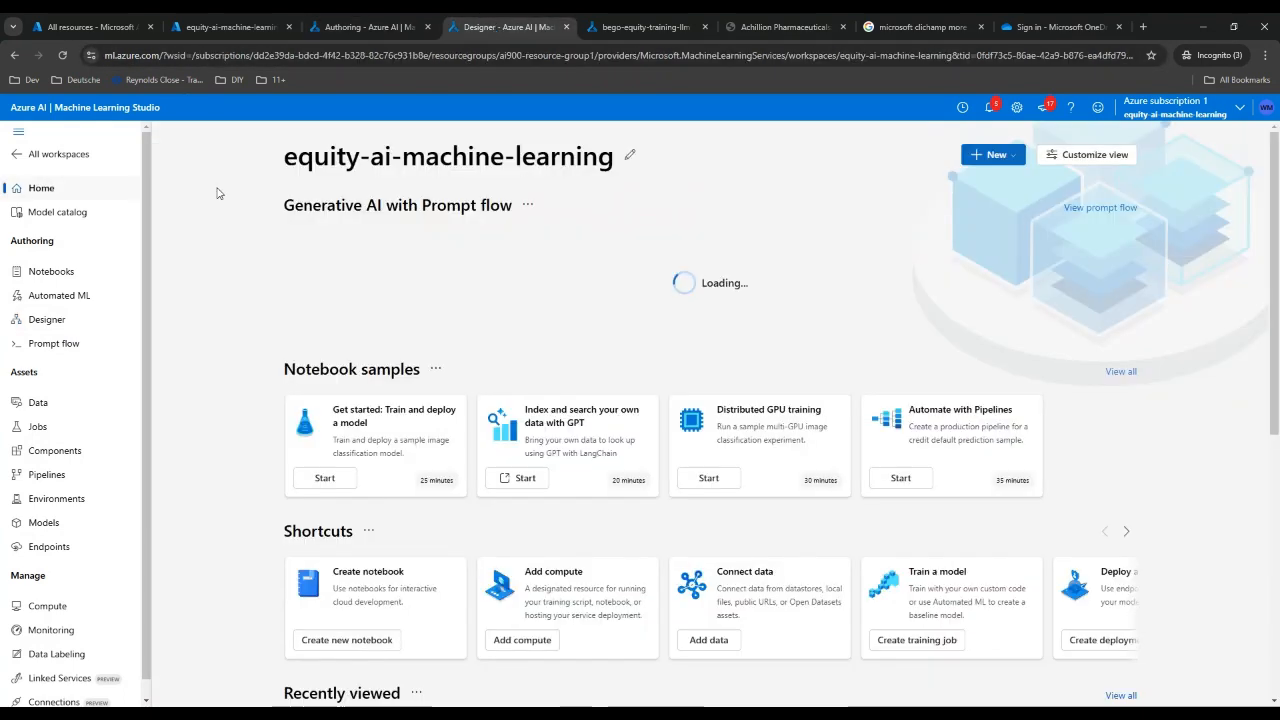
left_click(40, 428)
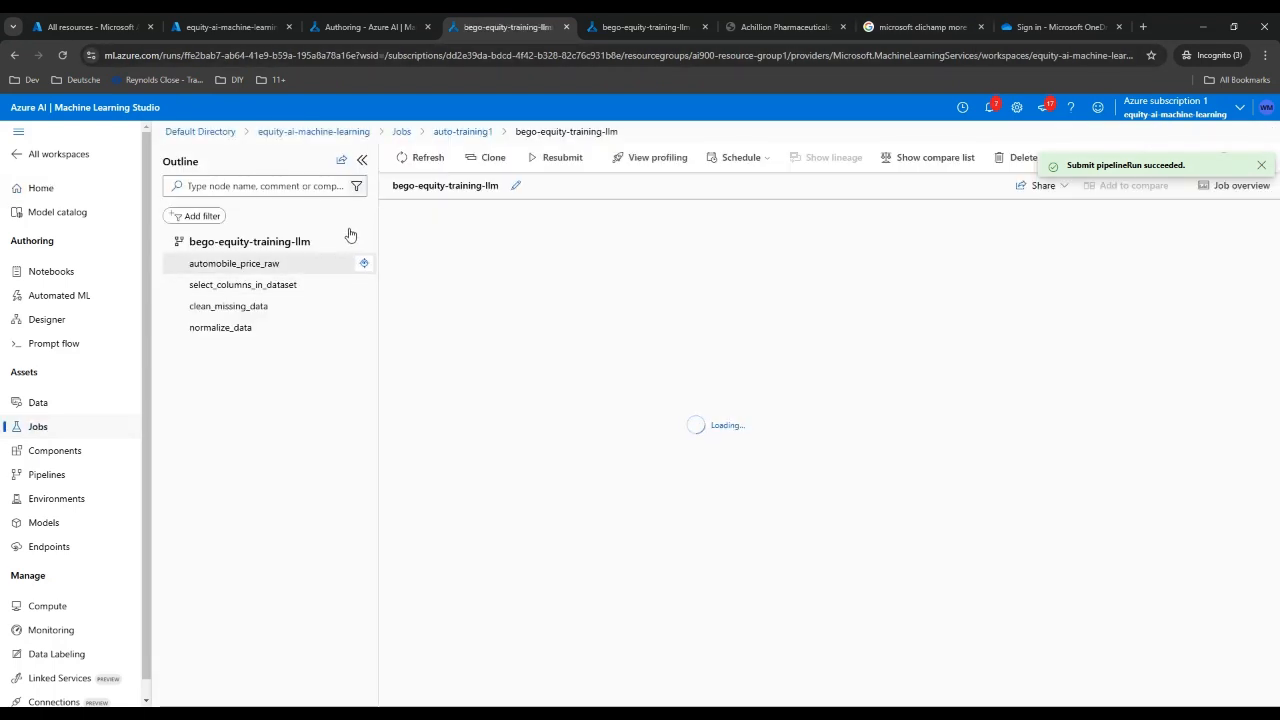
left_click(401, 133)
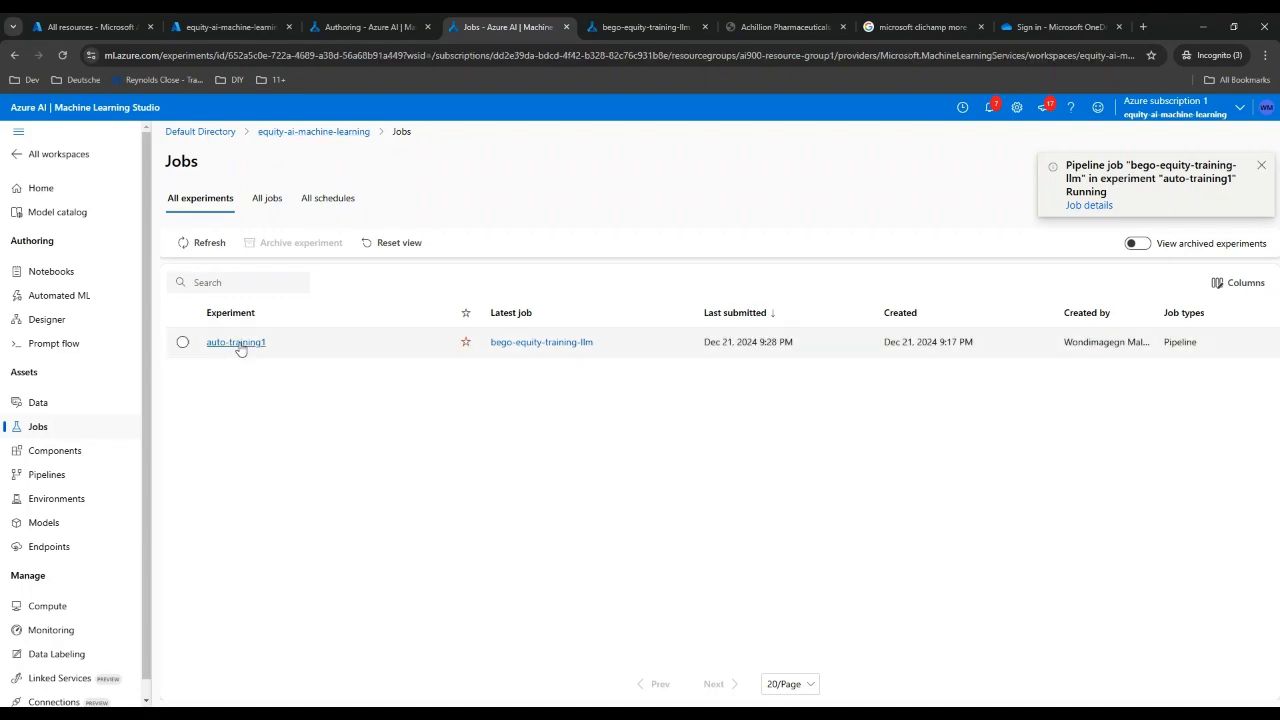
left_click(239, 344)
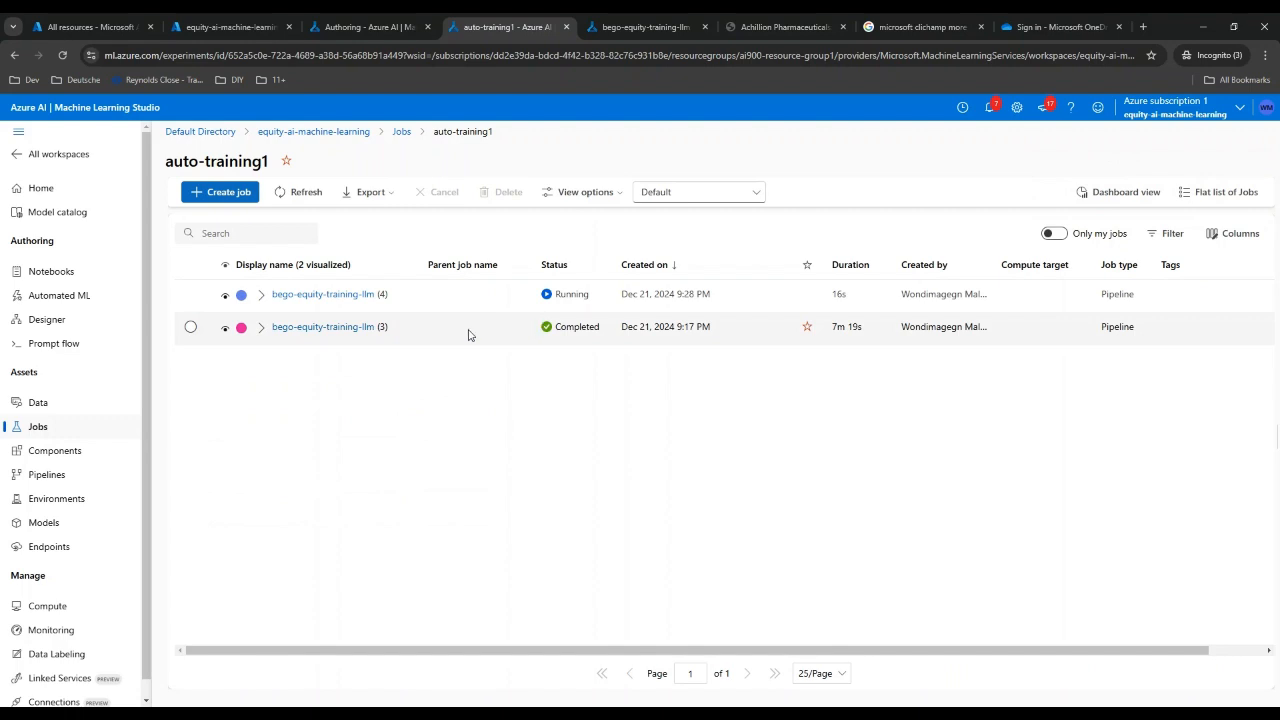
left_click(324, 296)
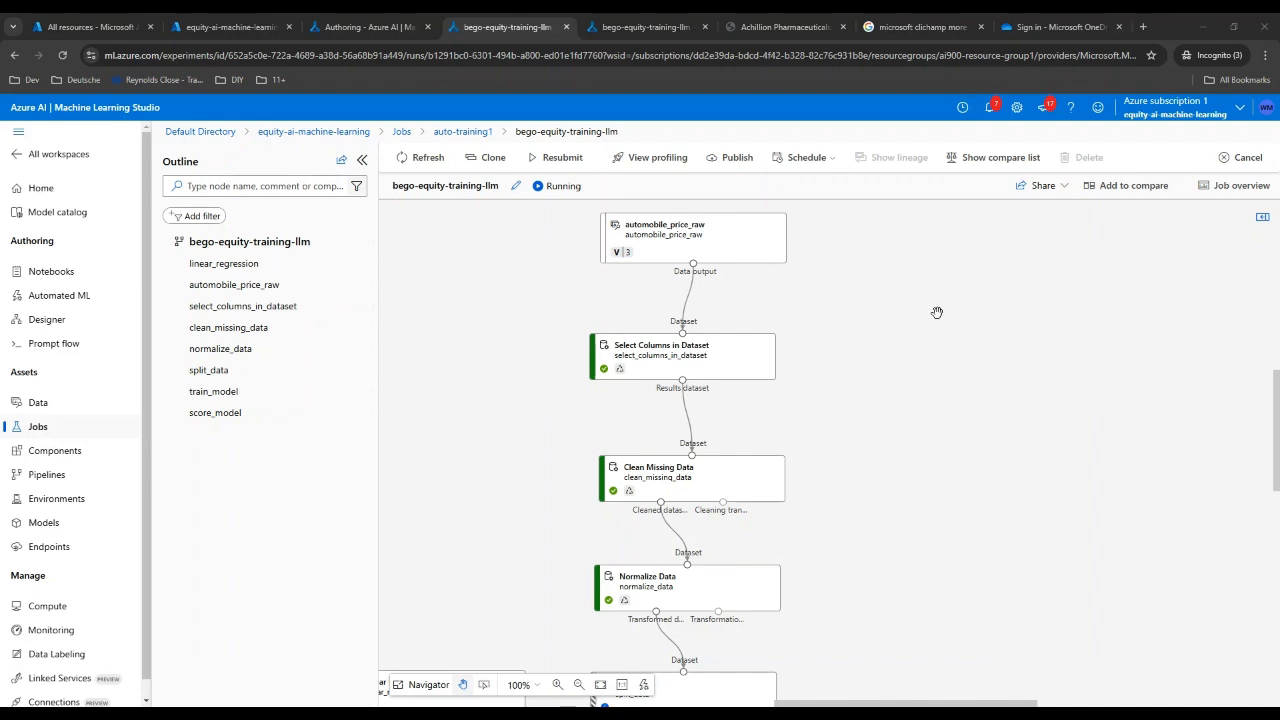
scroll(943, 329, "down", 3)
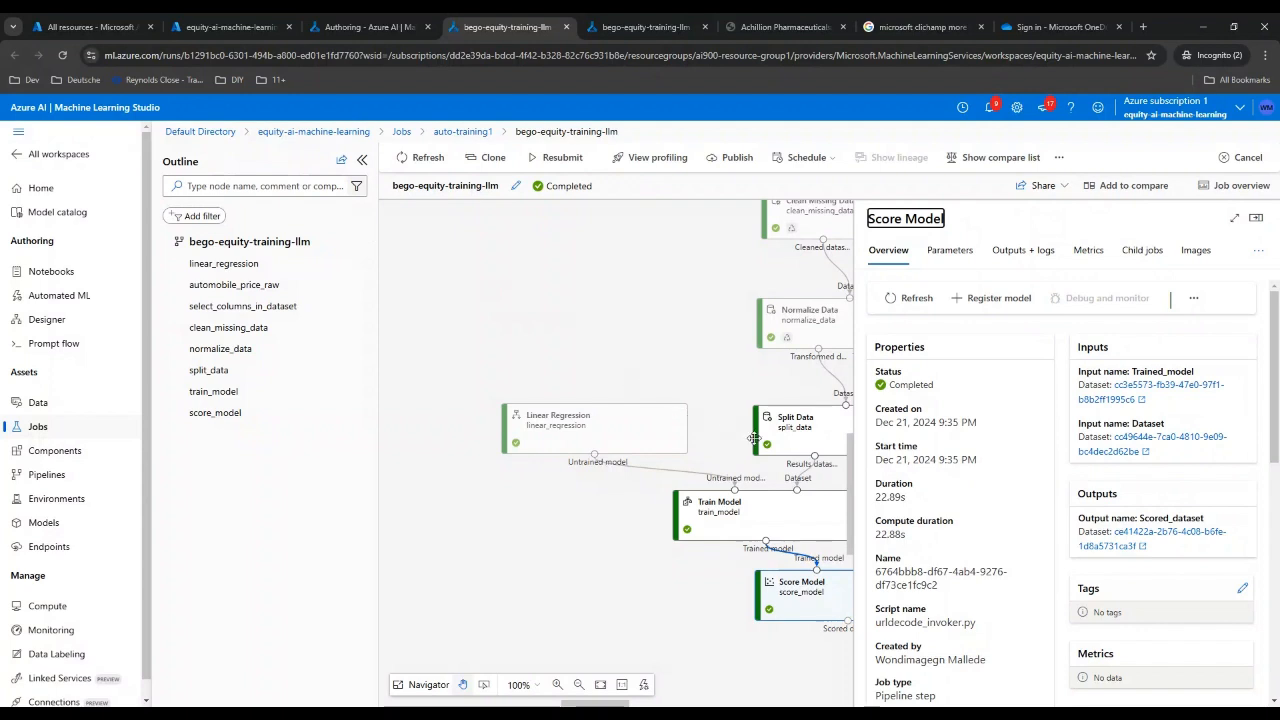
Step: Show the data outputs of the Score Model component in the job and preview its scored dataset
left_click(1256, 218)
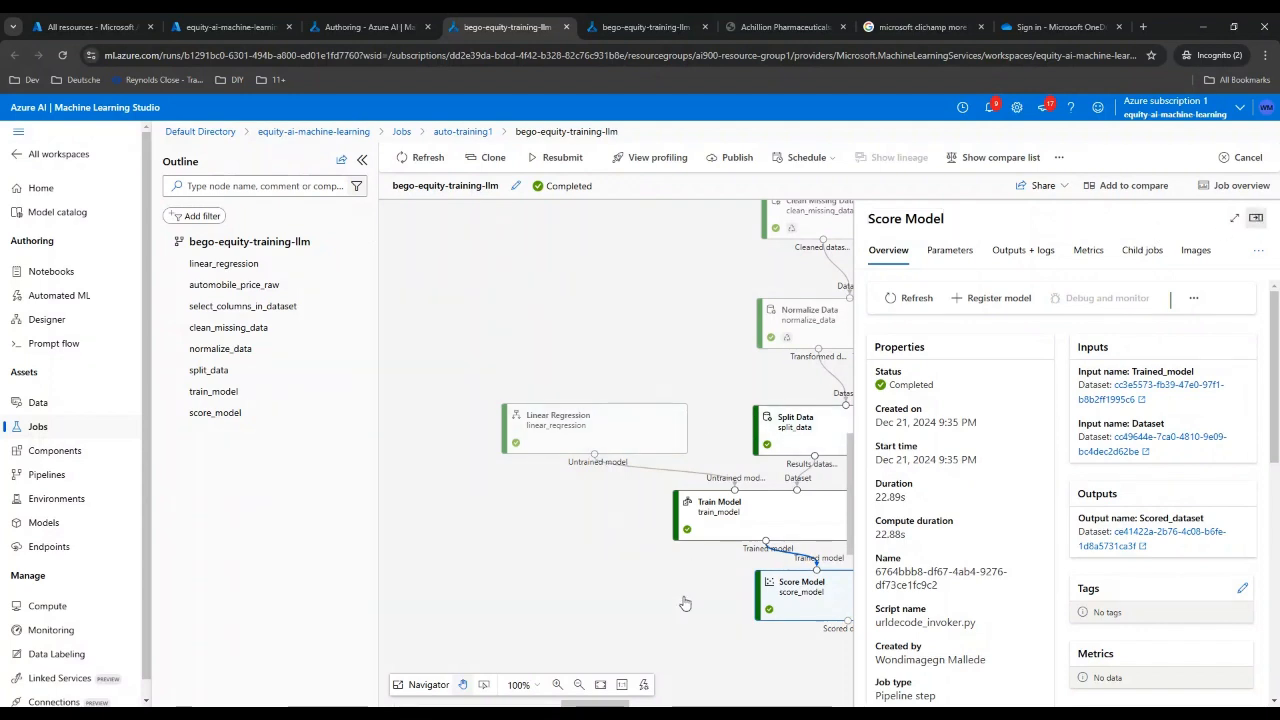
left_click(792, 596)
left_click(807, 608)
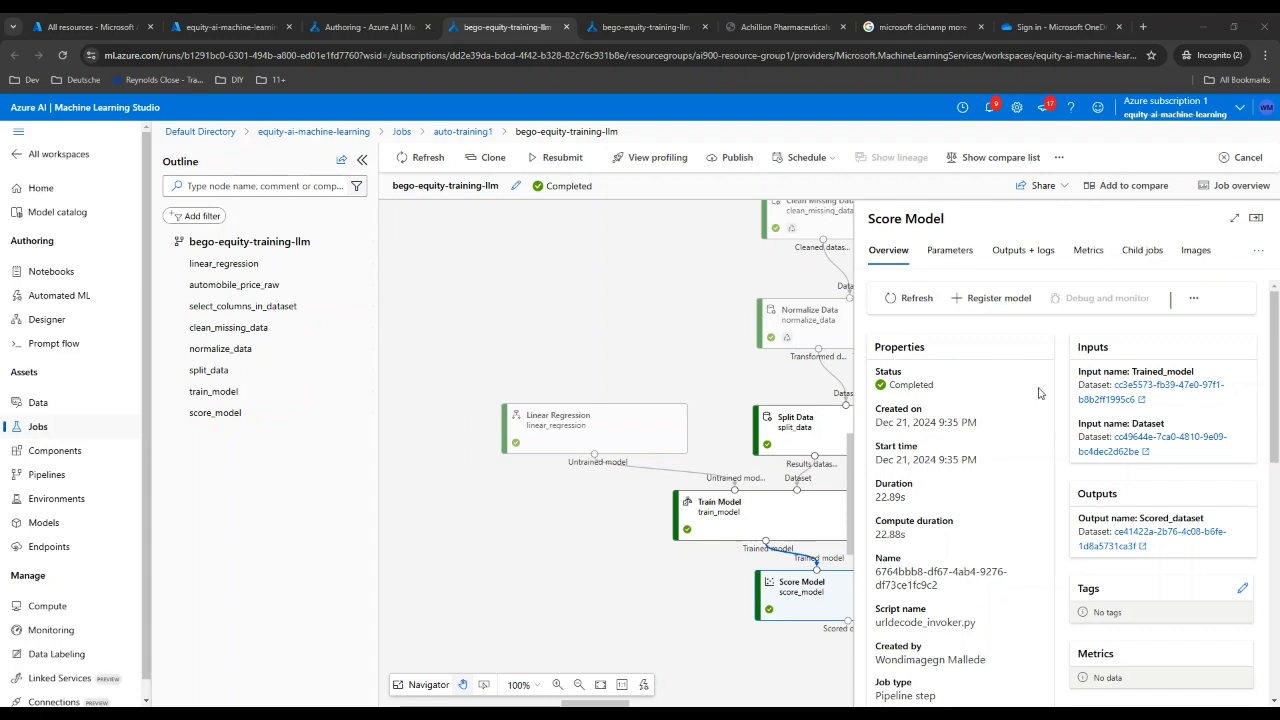
left_click(1024, 253)
left_click(966, 333)
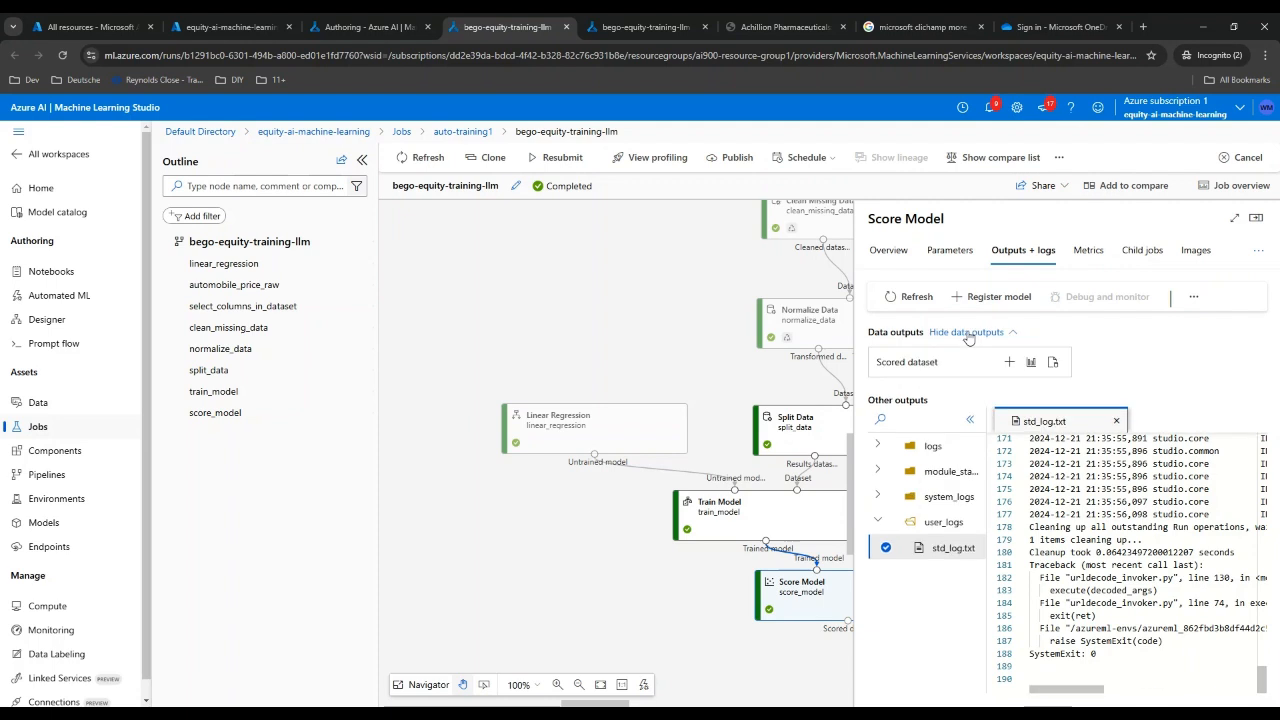
left_click(1031, 363)
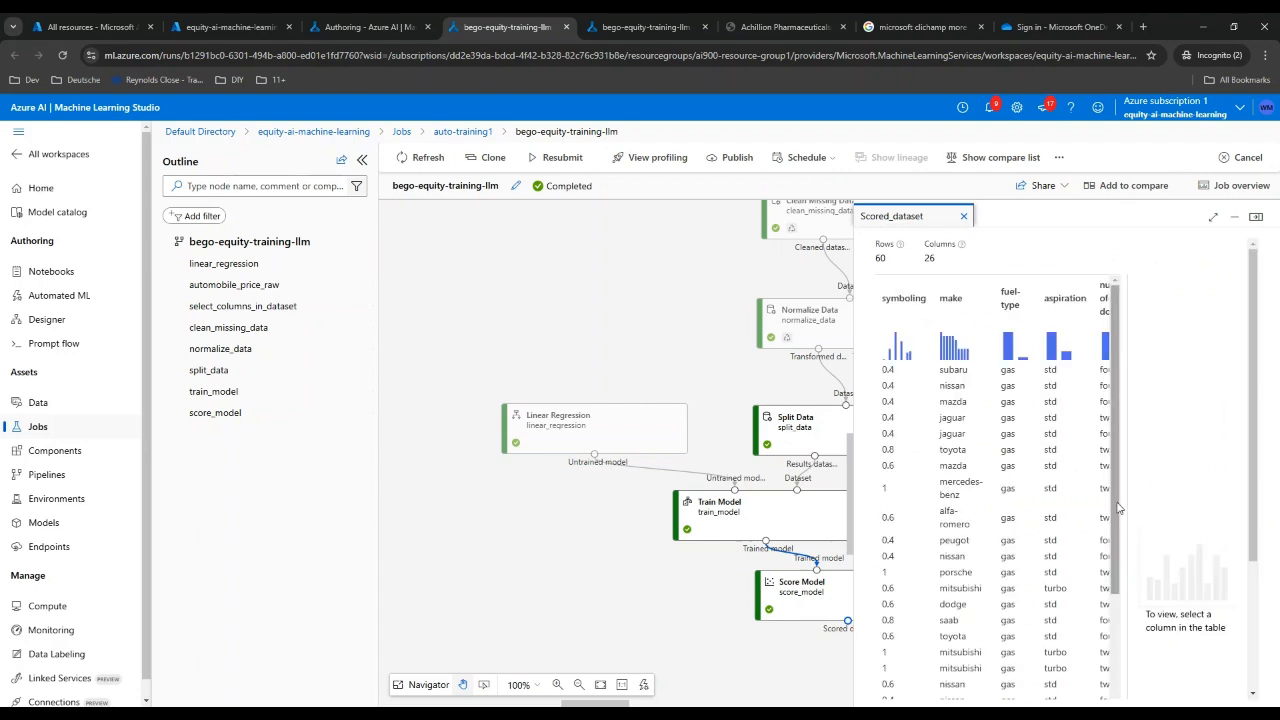
Step: Compare the price column with the Scored Labels column across the rows of the scored dataset
scroll(1120, 512, "down", 3)
scroll(1210, 587, "down", 2)
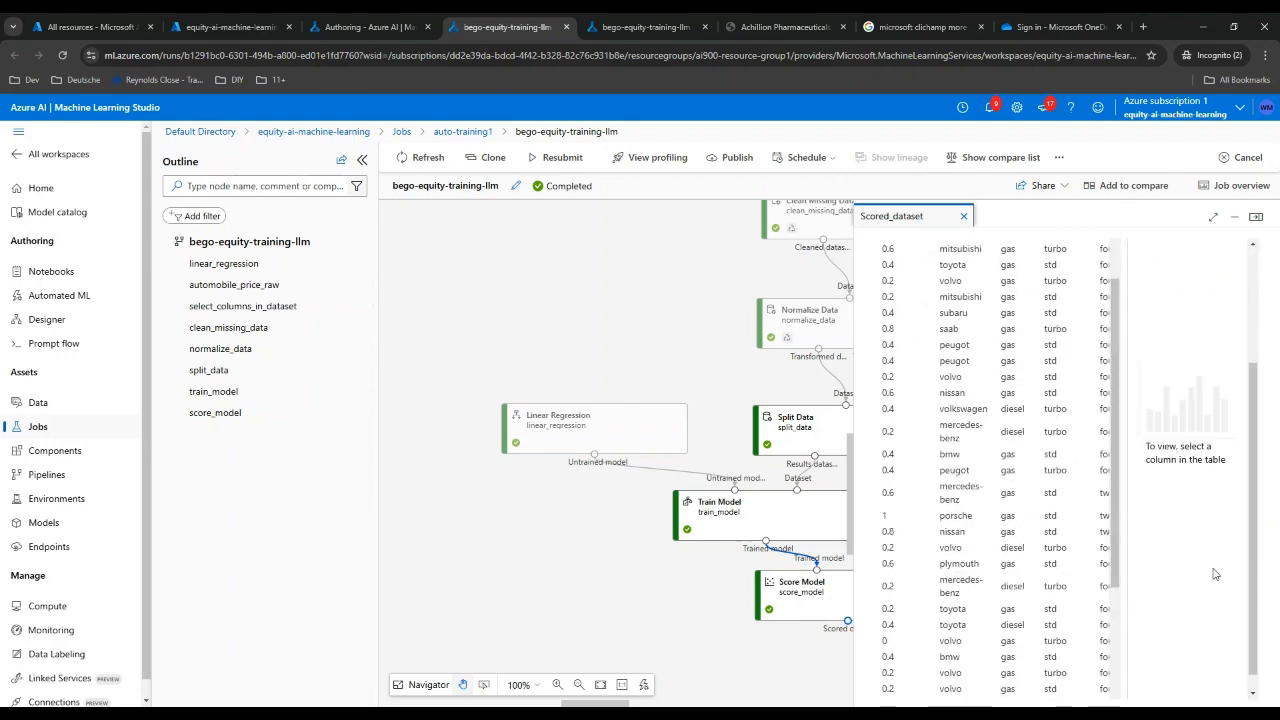
left_click_drag(920, 700, 1098, 697)
scroll(1120, 541, "up", 3)
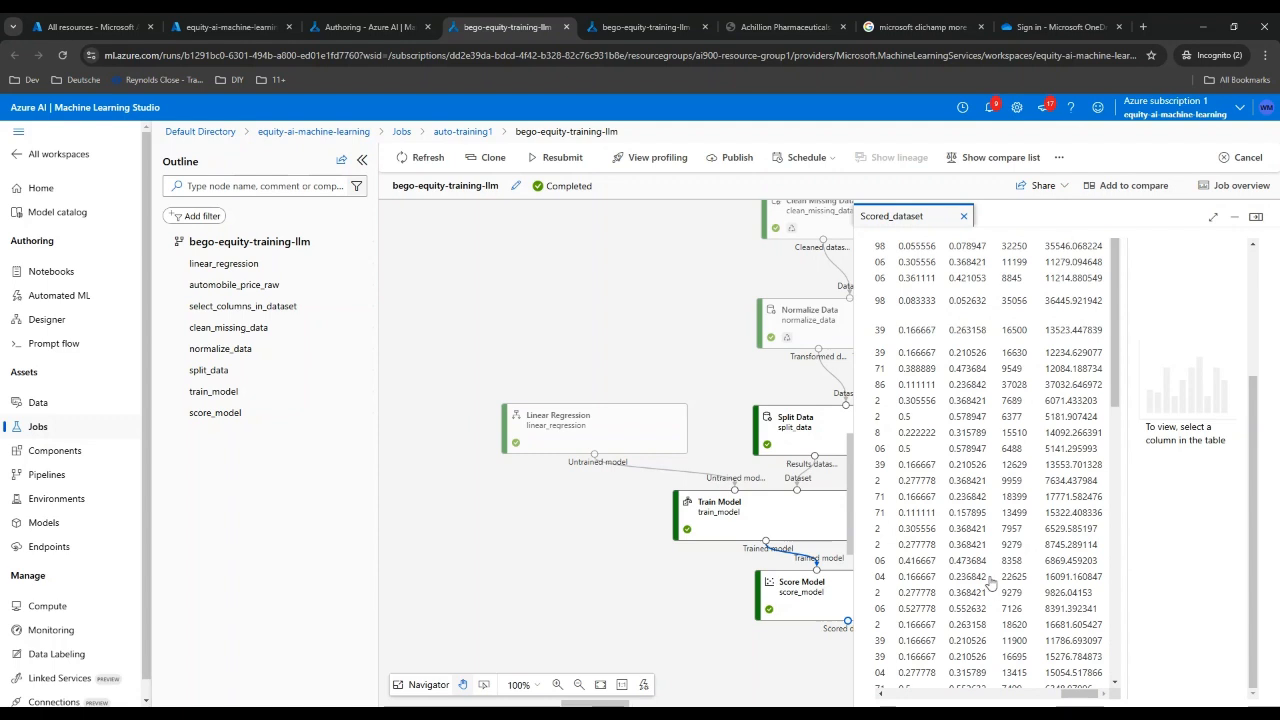
left_click_drag(1253, 412, 1260, 282)
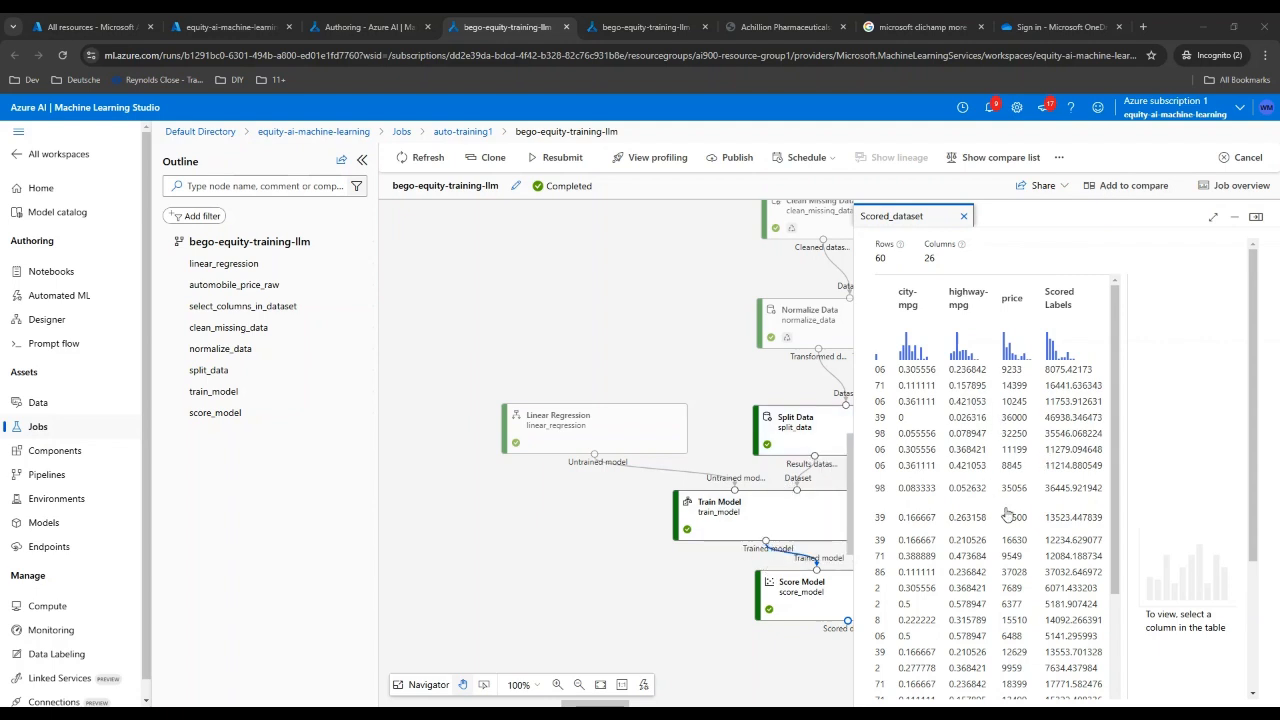
scroll(1075, 468, "down", 5)
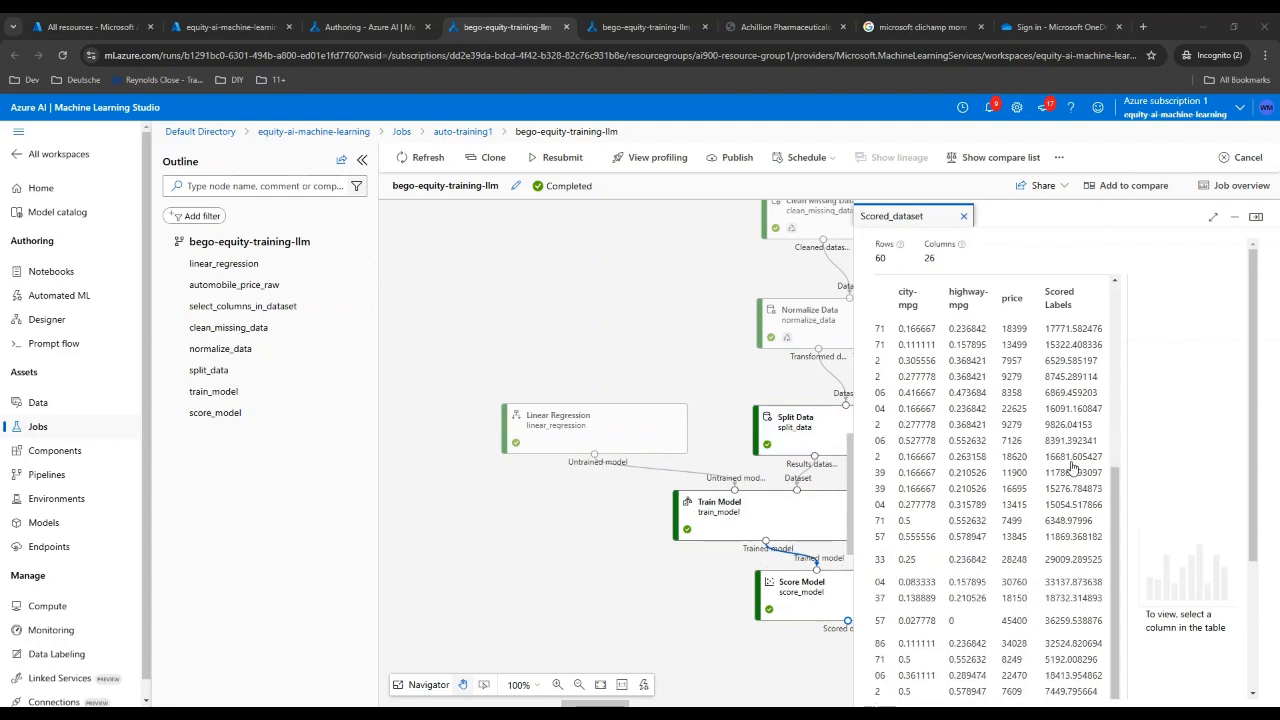
scroll(1072, 468, "up", 5)
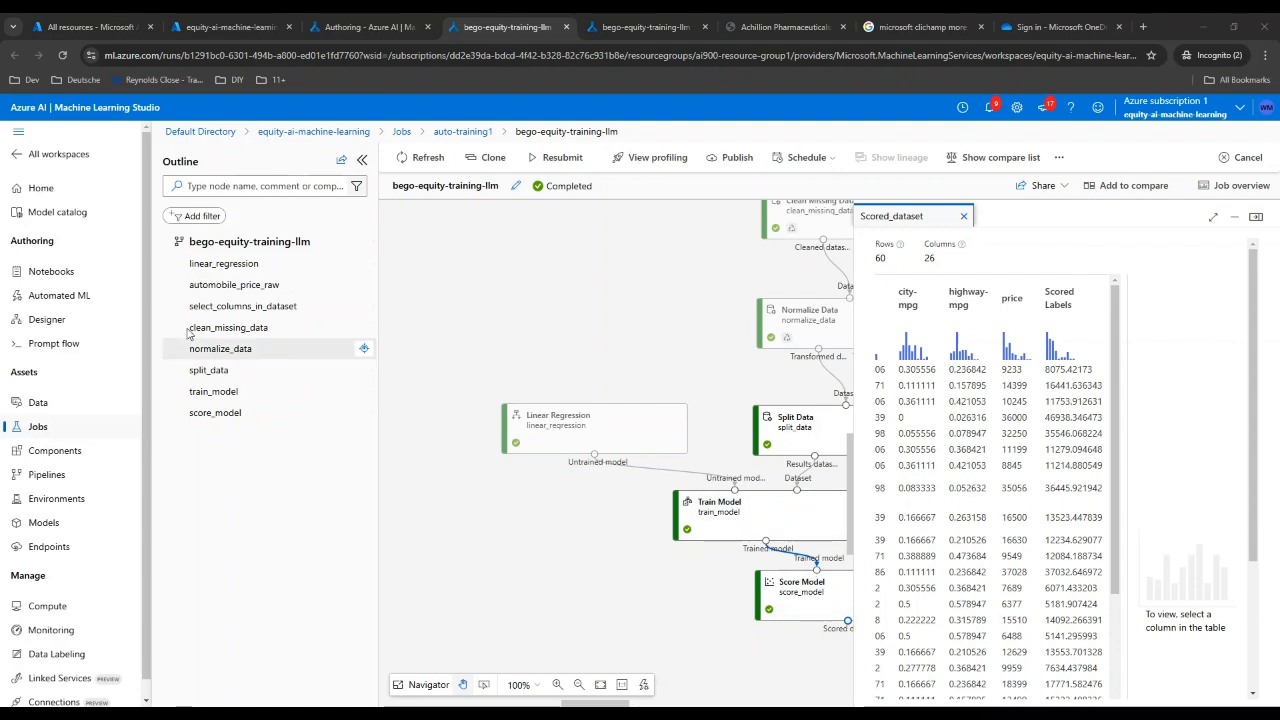
Step: Return to the pipeline authoring canvas and add an Evaluate Model component from Model Scoring & Evaluation below Score Model
left_click(392, 27)
left_click(853, 524)
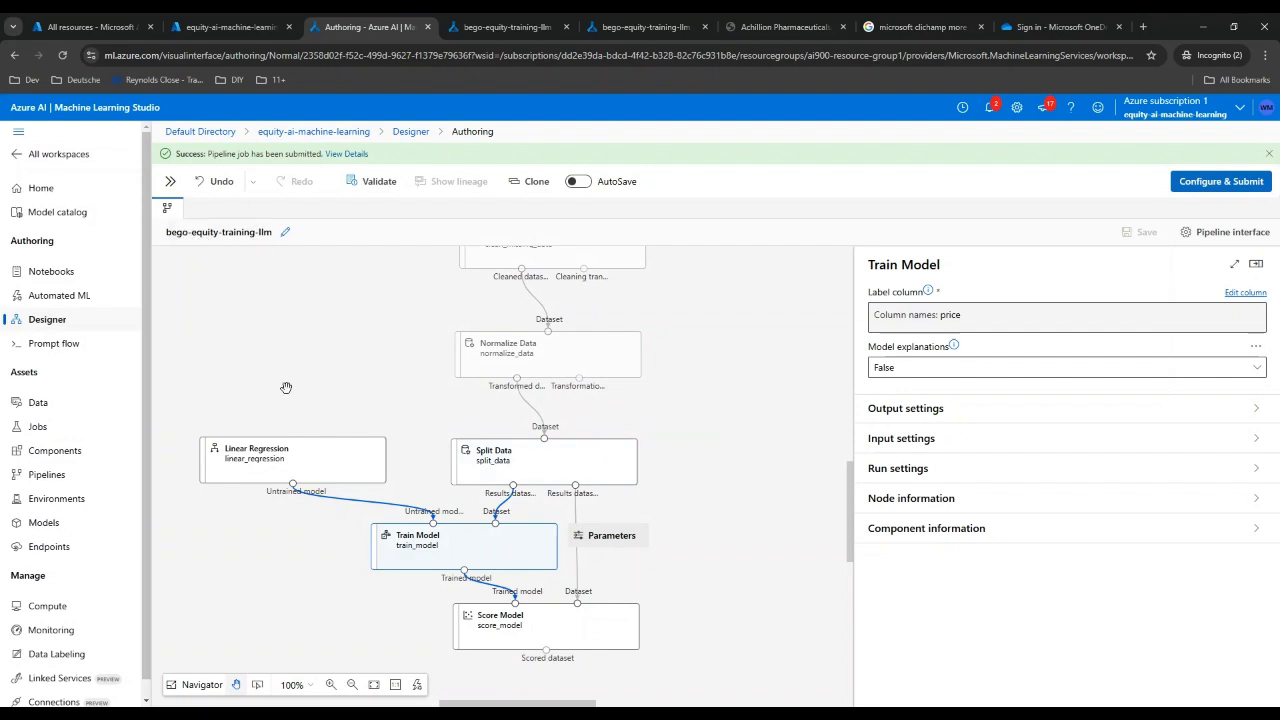
left_click(172, 186)
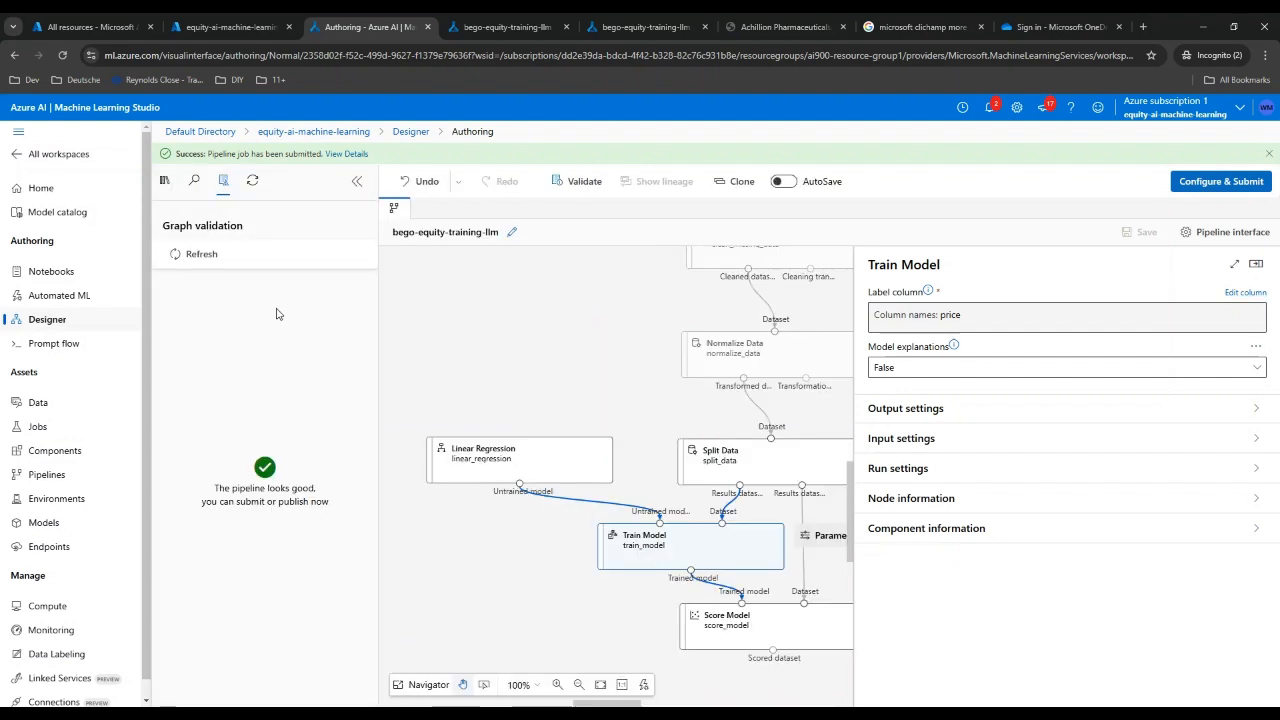
left_click(162, 182)
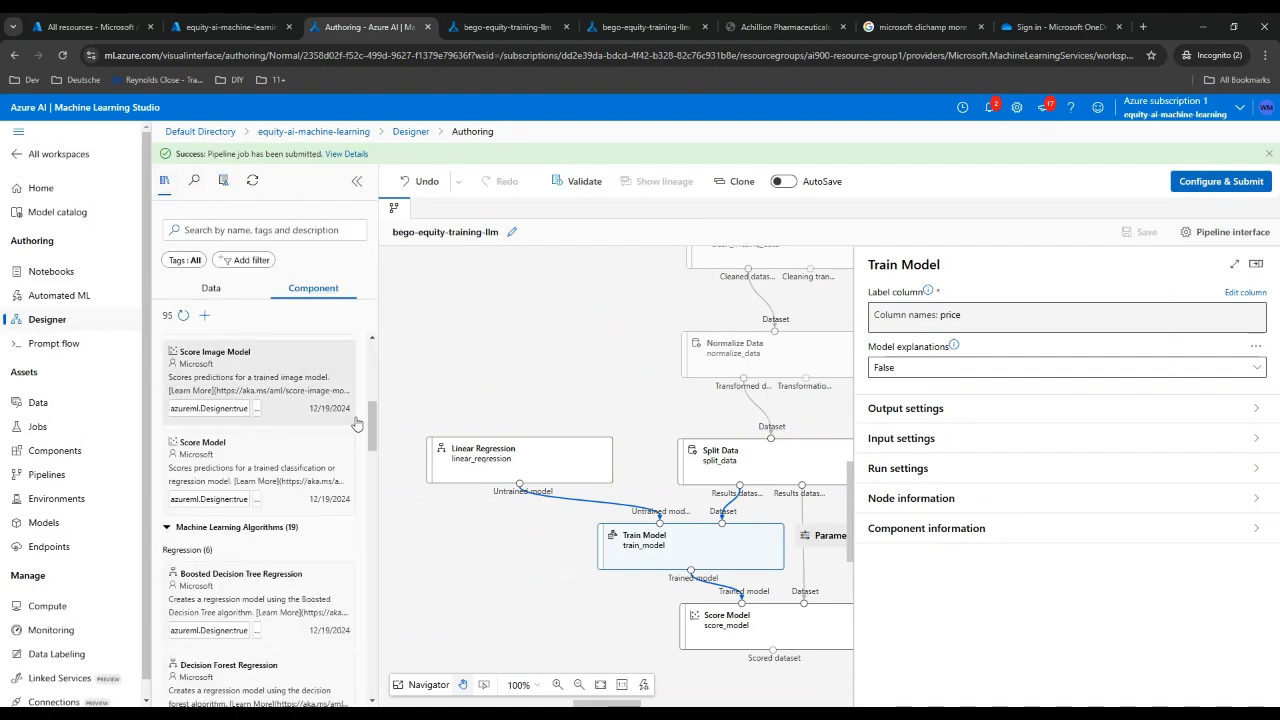
scroll(360, 328, "up", 3)
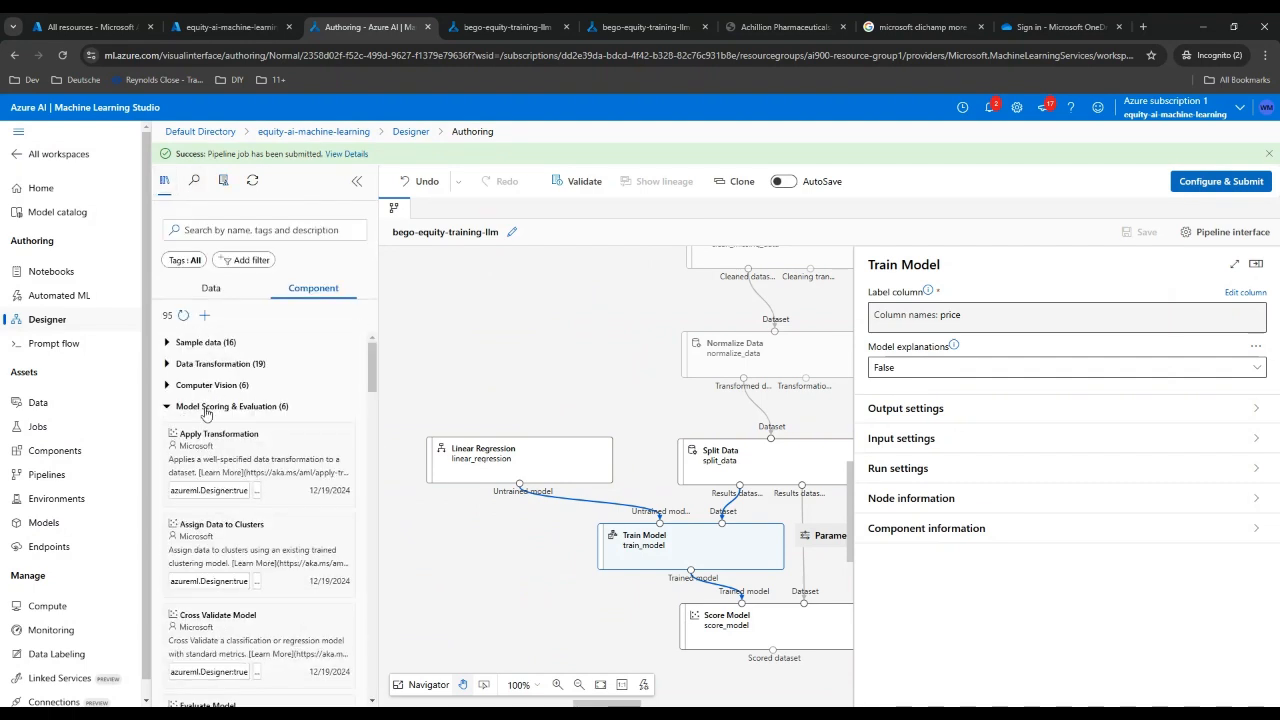
scroll(250, 525, "down", 6)
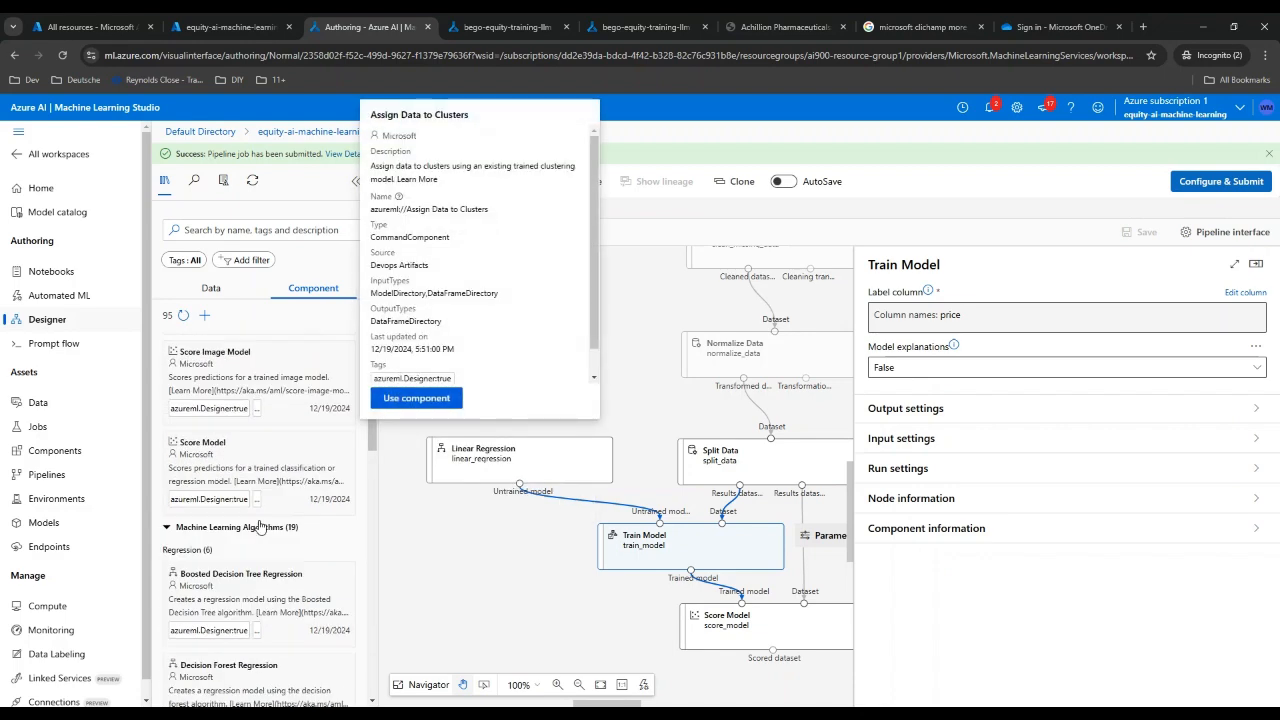
scroll(258, 525, "down", 2)
scroll(258, 525, "up", 7)
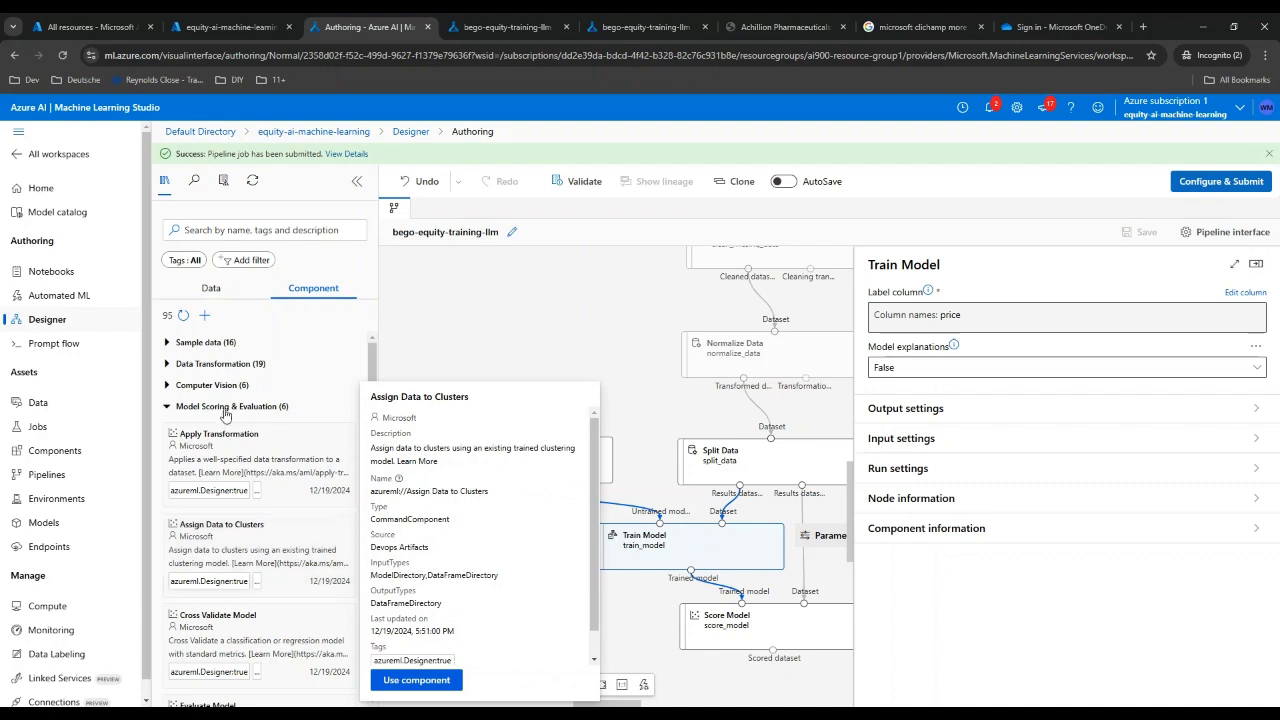
scroll(240, 490, "down", 4)
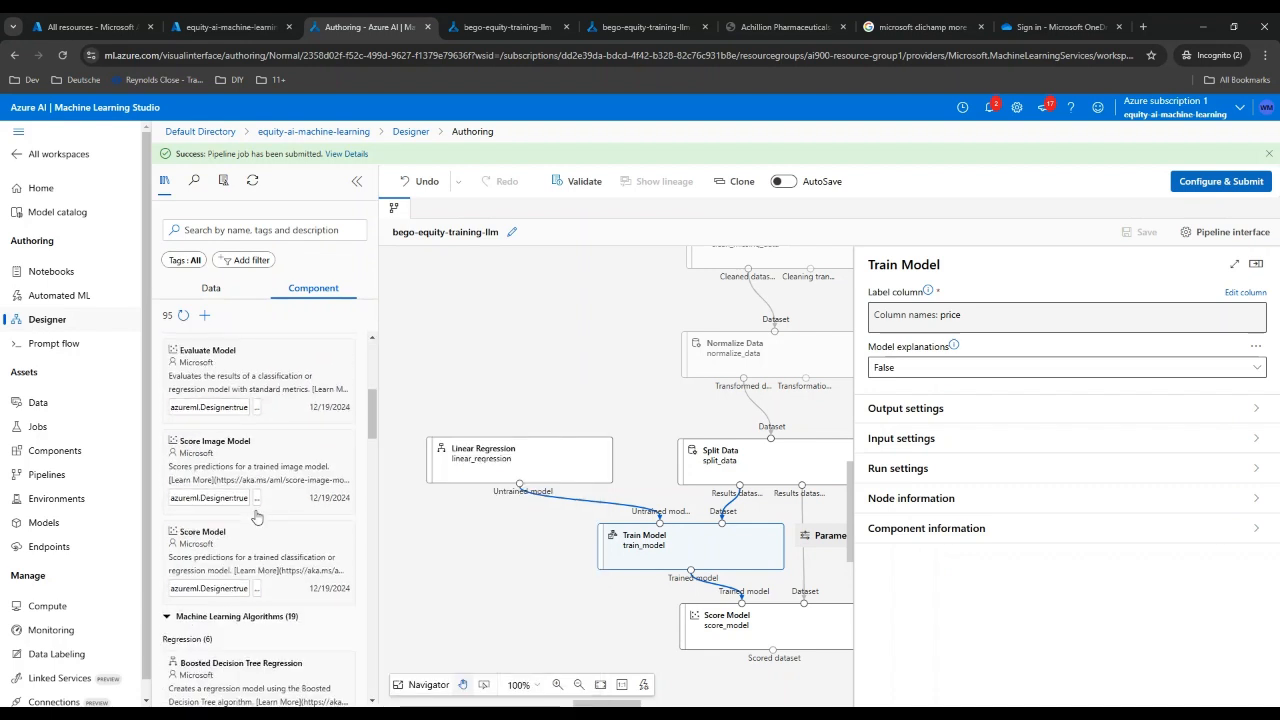
scroll(253, 511, "up", 1)
left_click_drag(215, 448, 770, 685)
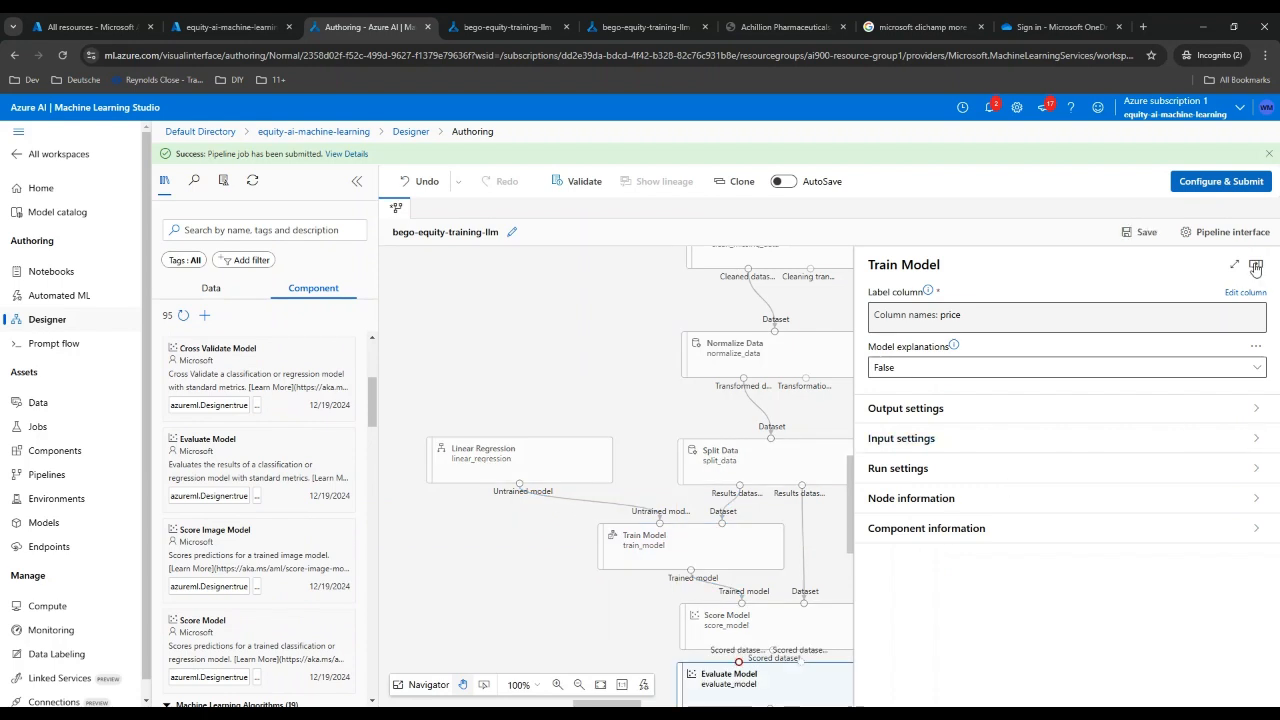
Step: Move Evaluate Model clear of Score Model and connect the scored dataset output to its first scored dataset input
scroll(1029, 519, "down", 3)
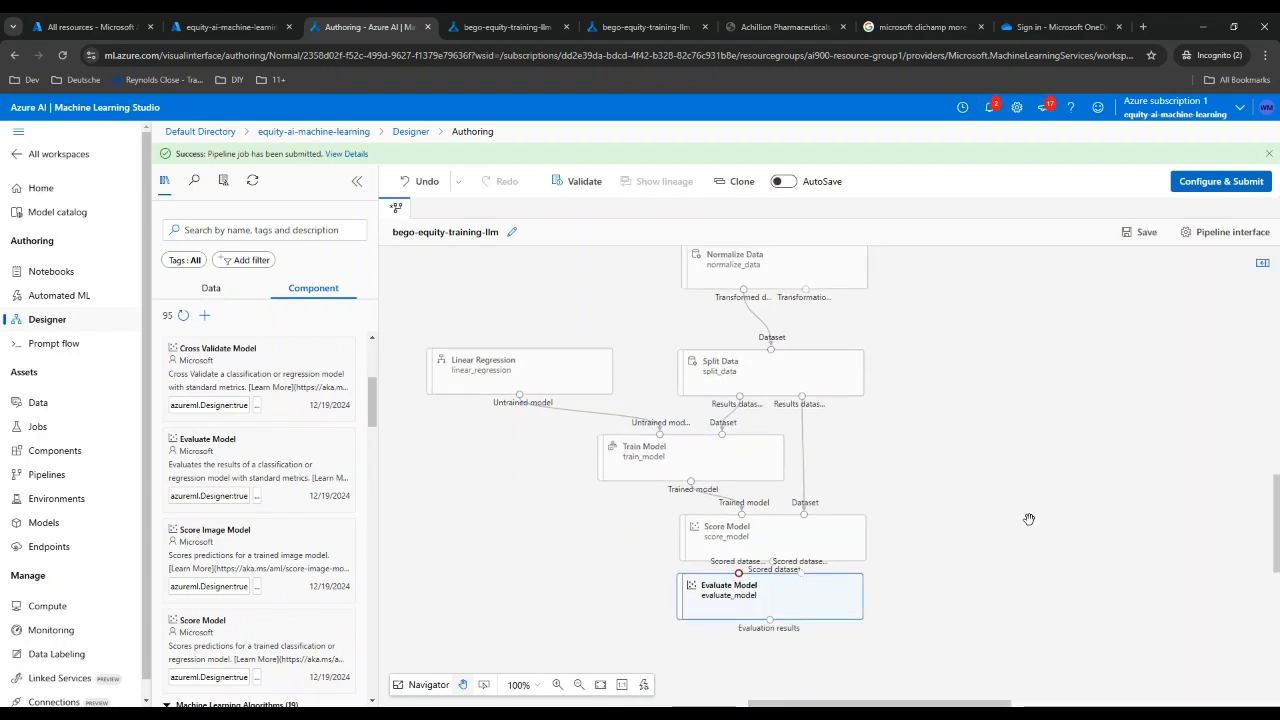
left_click_drag(814, 562, 828, 606)
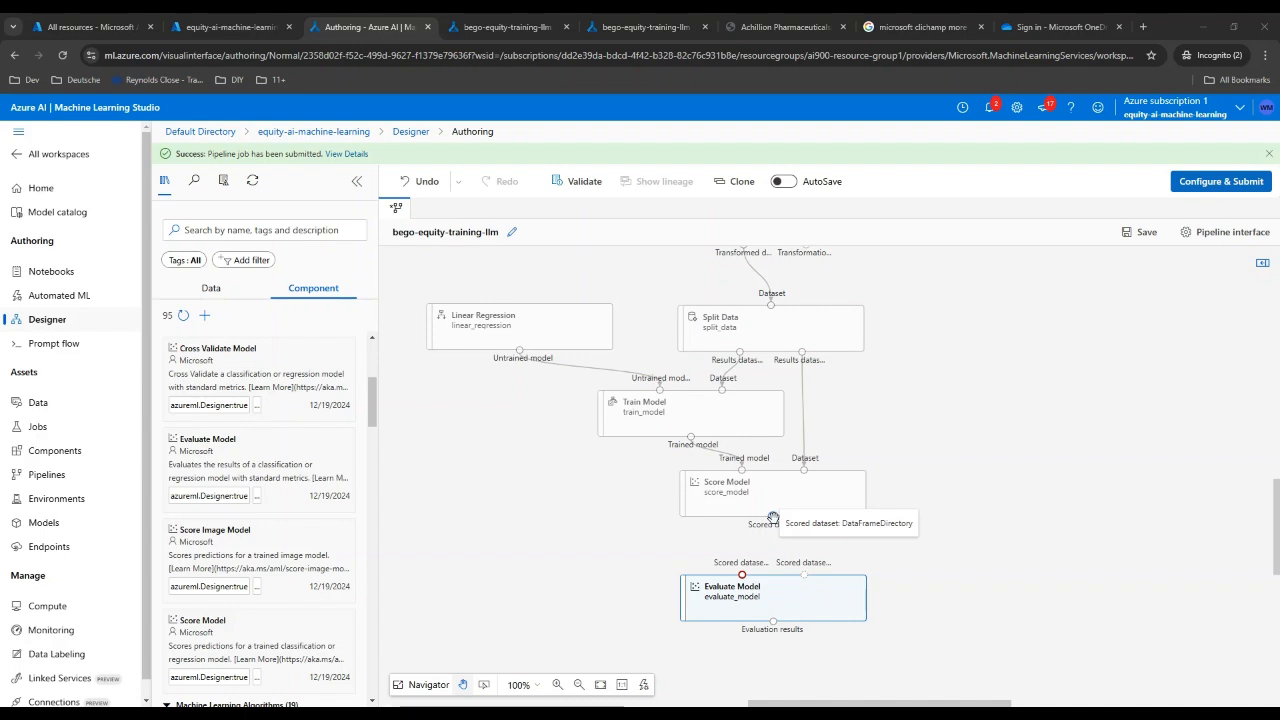
left_click_drag(773, 518, 742, 576)
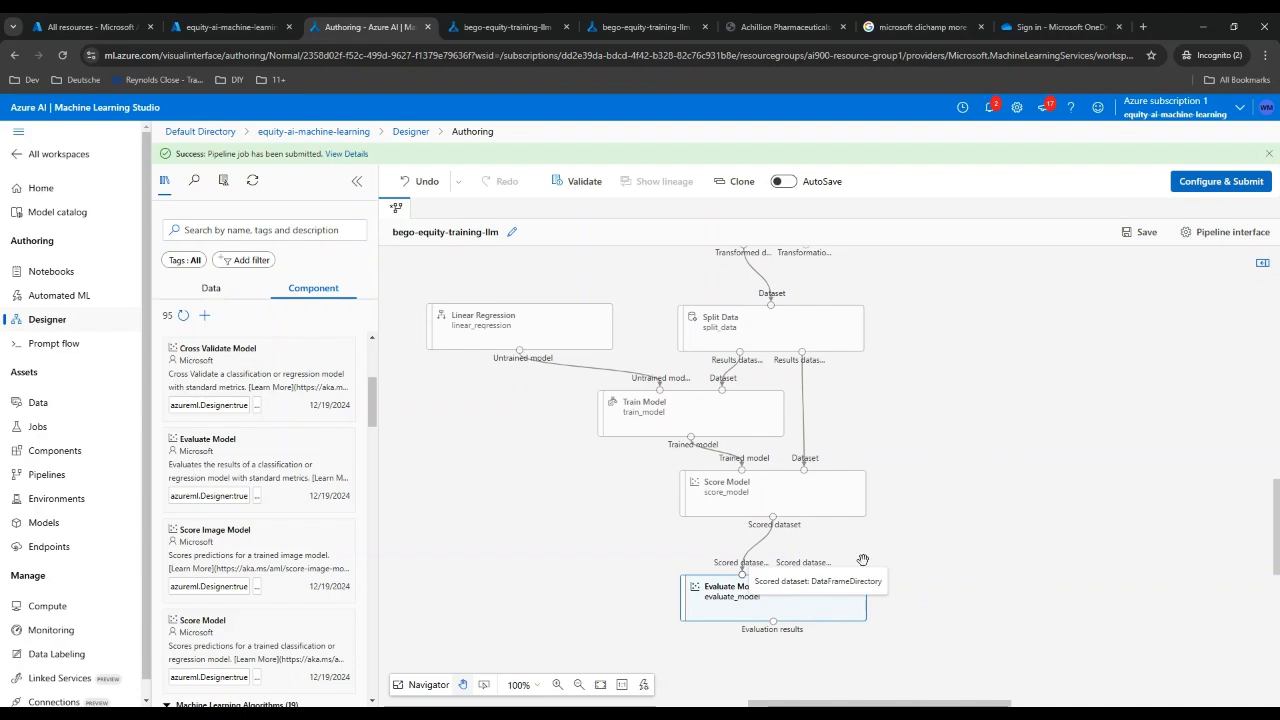
Step: Submit the pipeline job with the Evaluate Model component included and switch to the job's page
left_click(1205, 183)
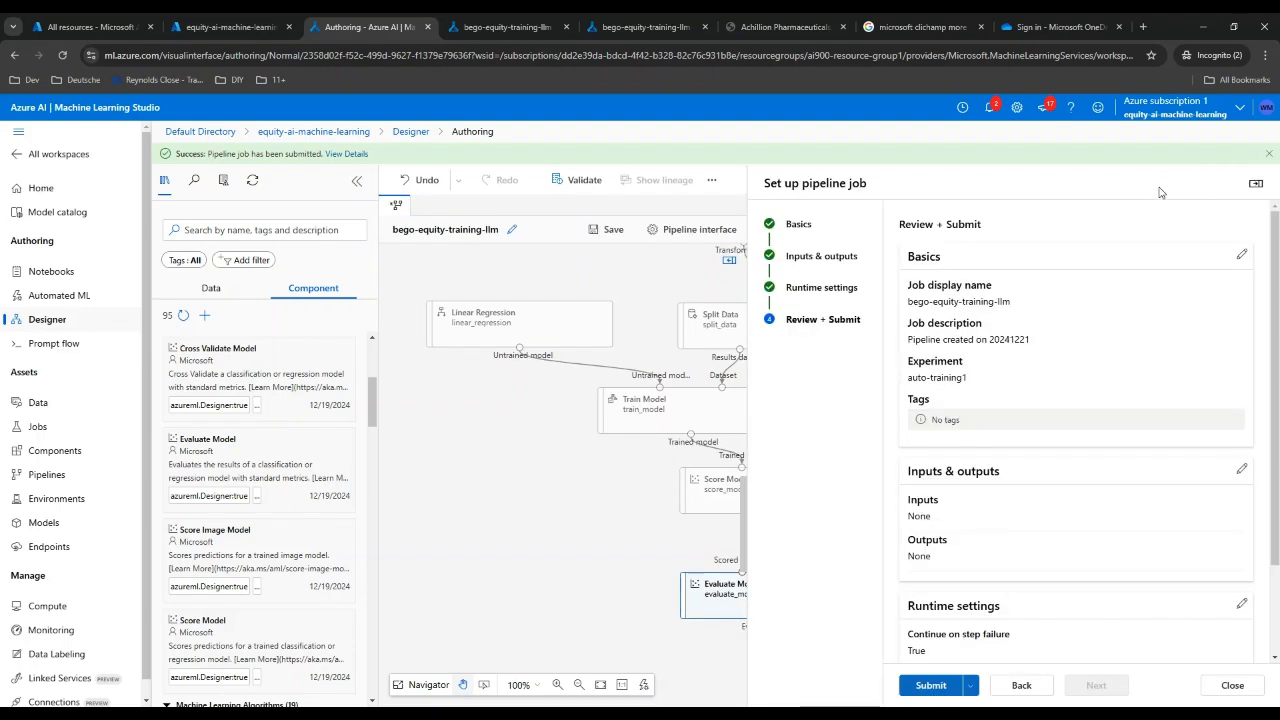
left_click(929, 686)
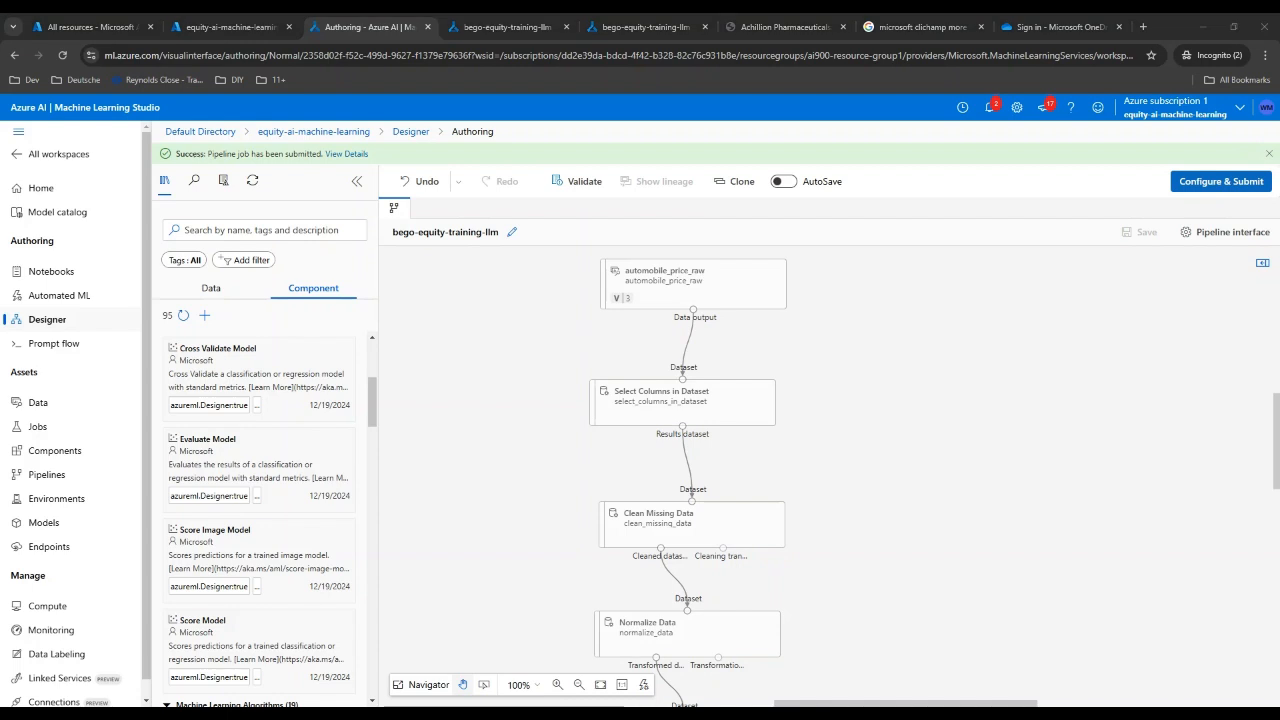
left_click(500, 27)
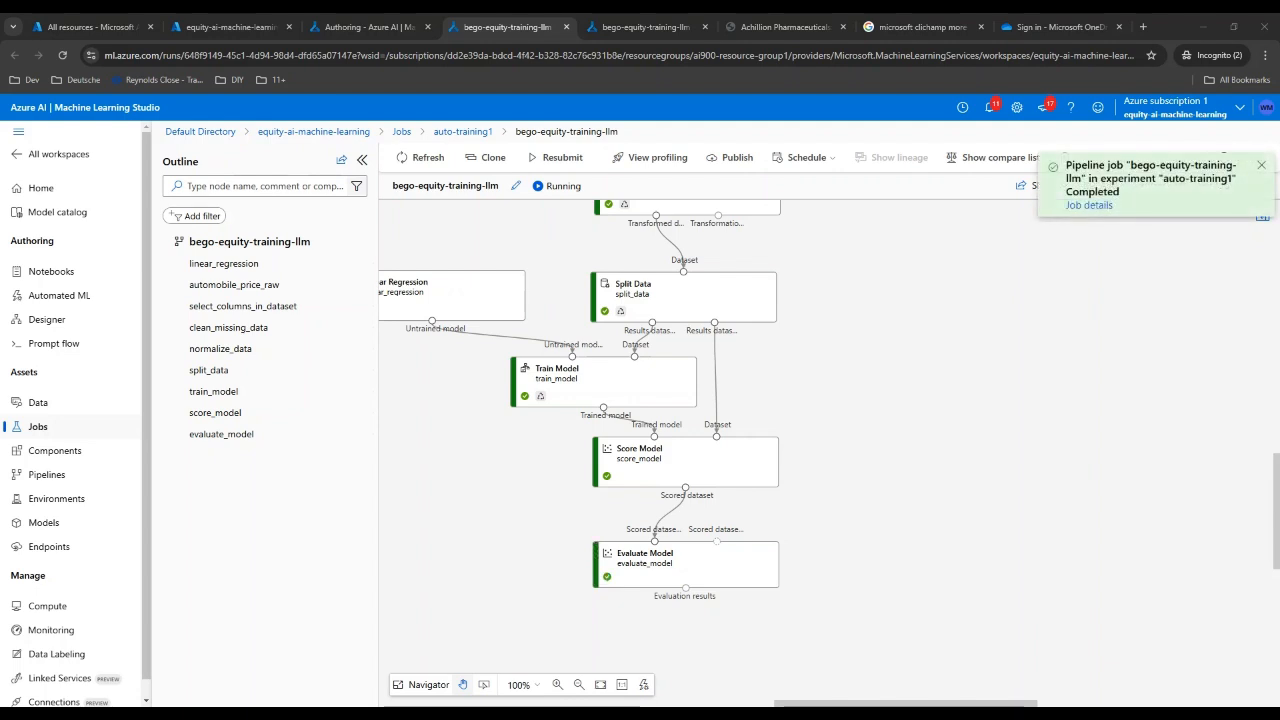
Step: Preview the Evaluation results output of the completed Evaluate Model component and examine its error metrics and coefficient of determination
left_click(672, 568)
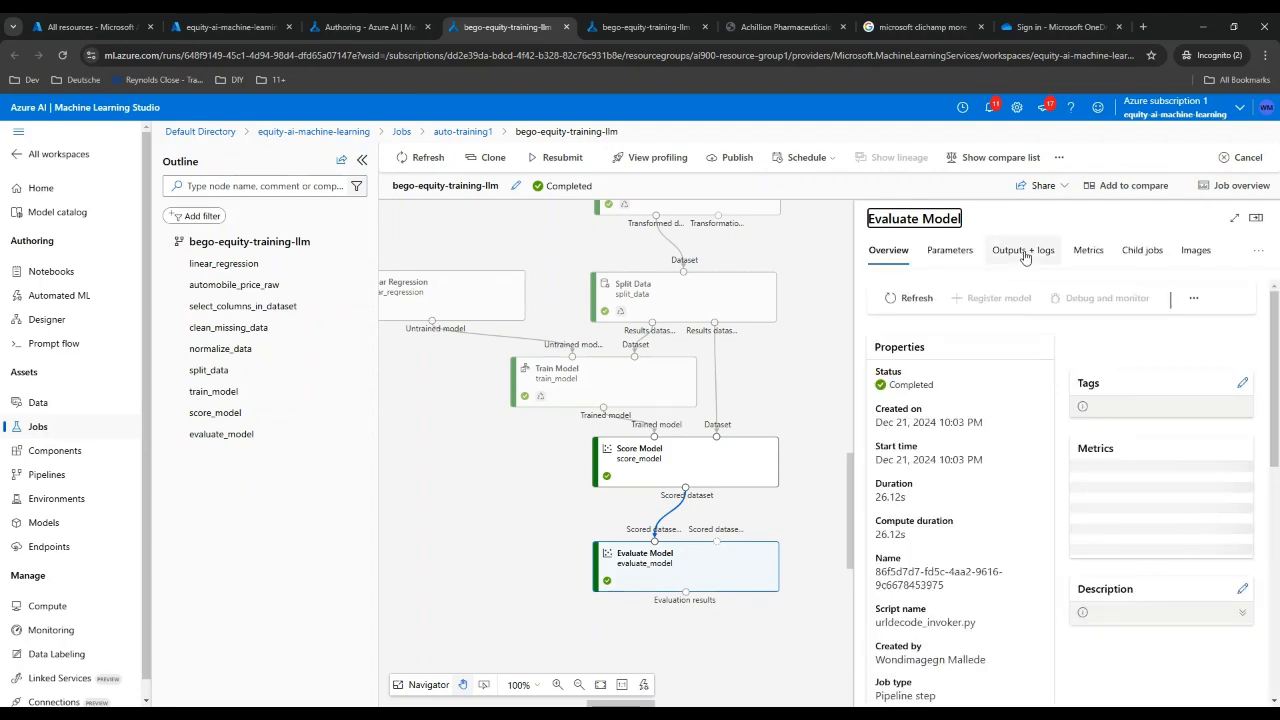
left_click(1024, 257)
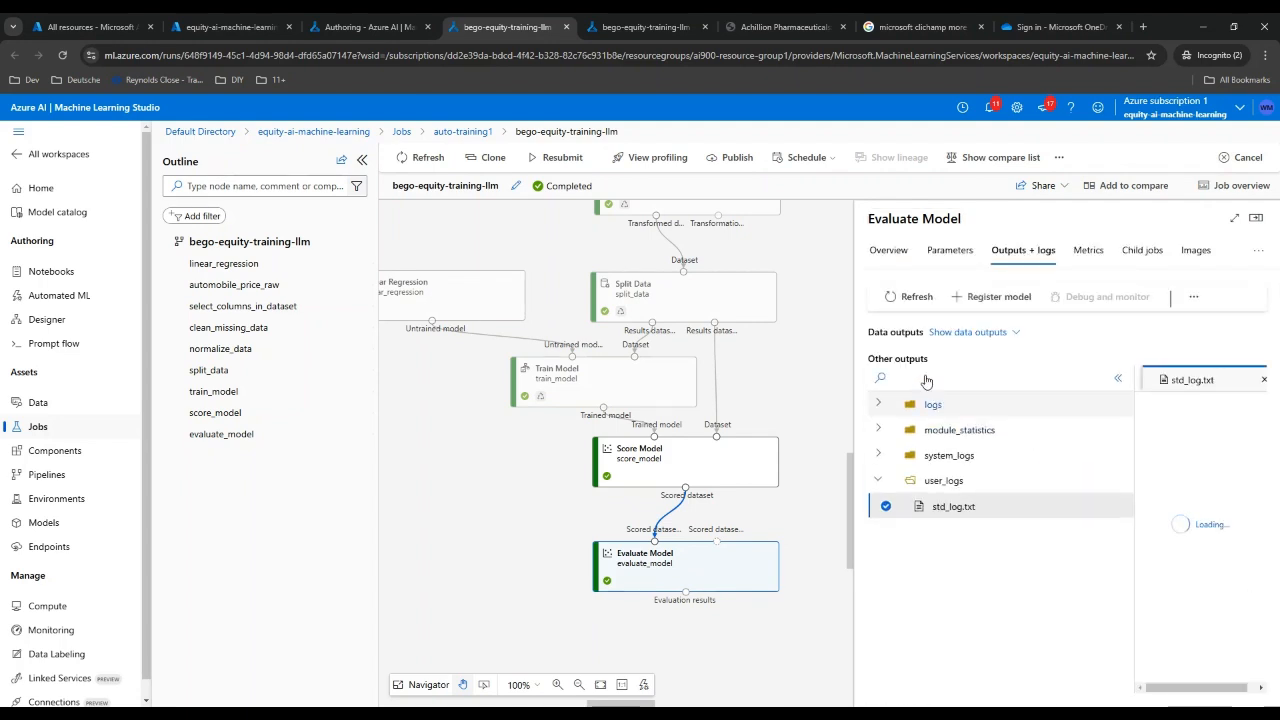
left_click(966, 333)
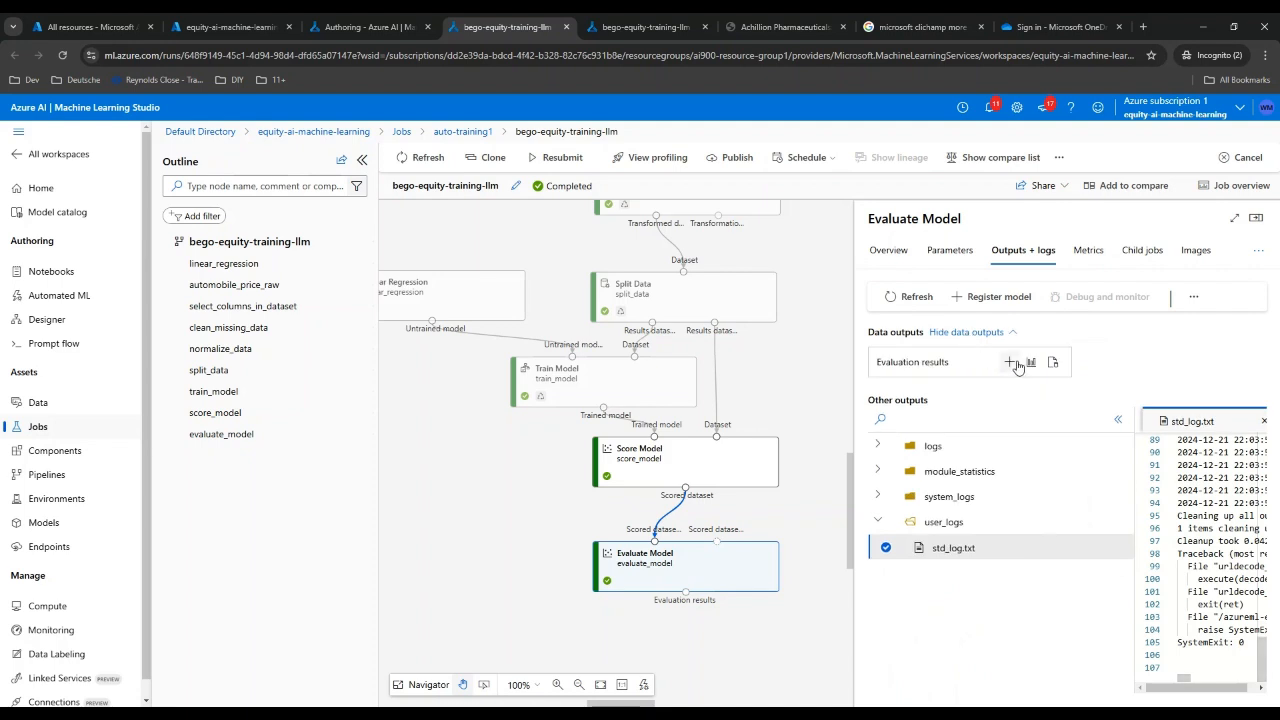
left_click(1033, 363)
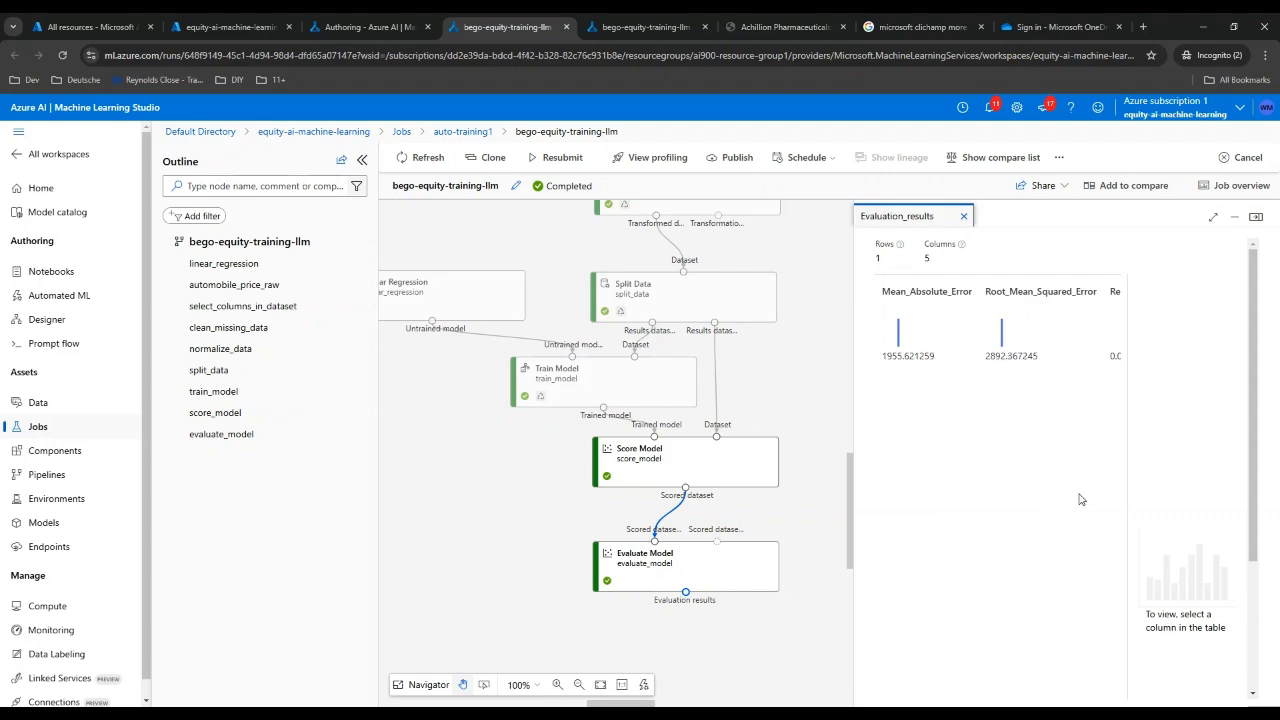
left_click_drag(1258, 553, 1250, 680)
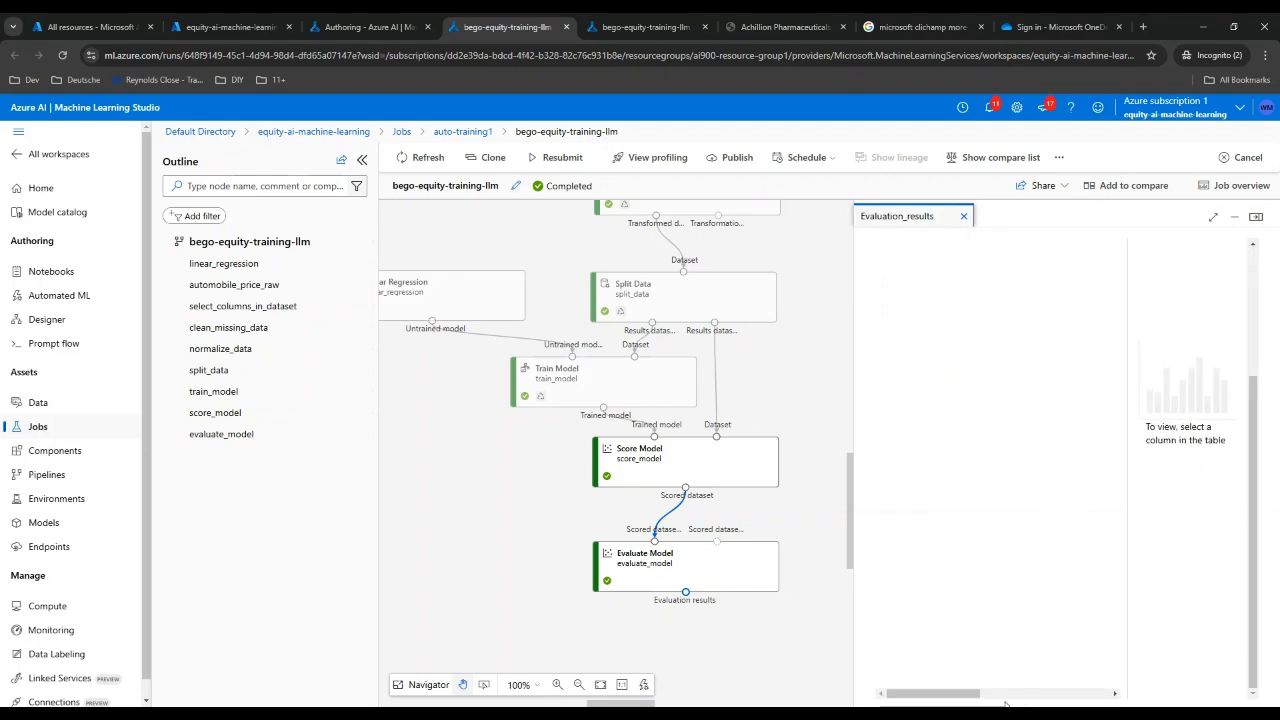
left_click_drag(966, 697, 1103, 696)
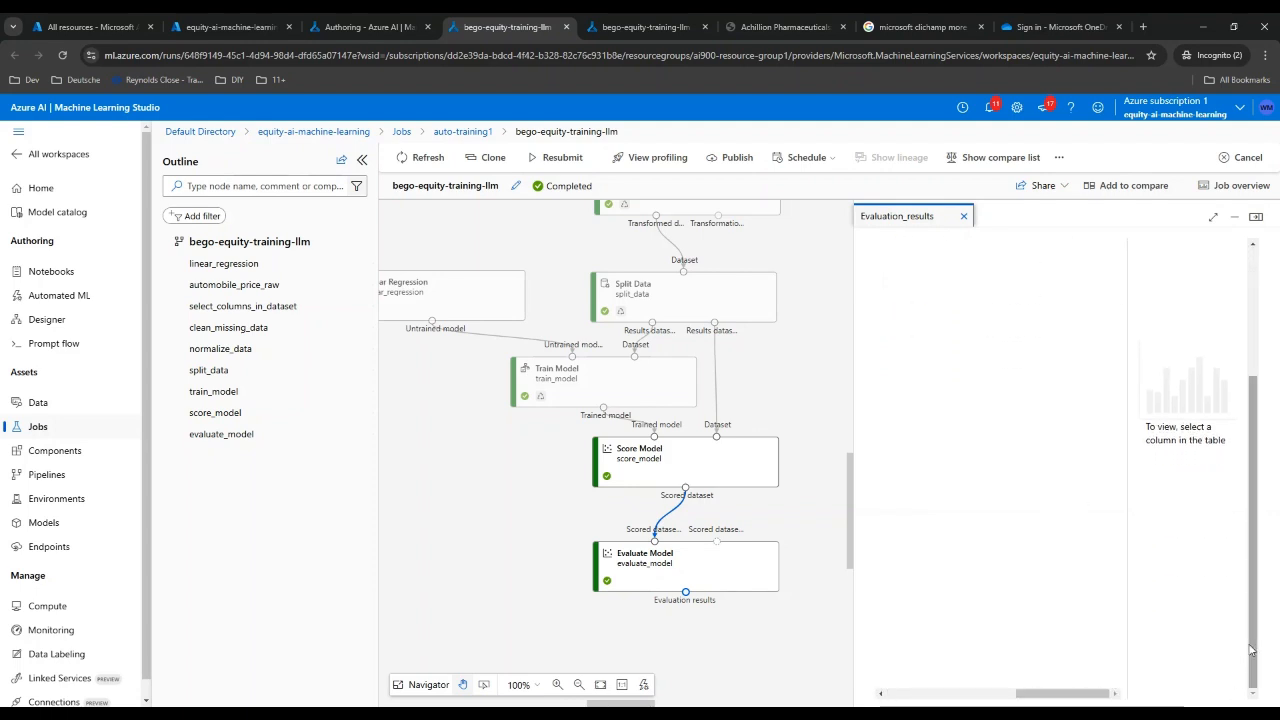
left_click_drag(1255, 651, 1272, 435)
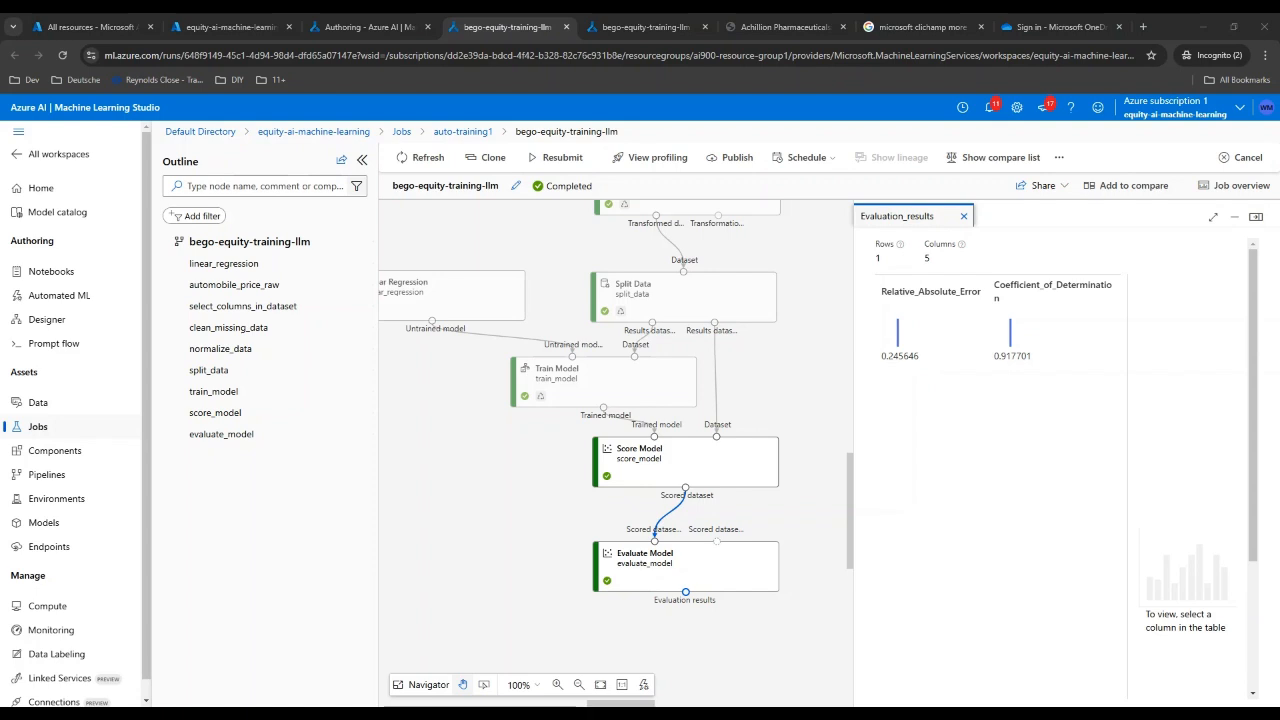
left_click(964, 216)
Step: Create a real-time inference pipeline from the completed bego-equity-training-llm job
left_click(1059, 158)
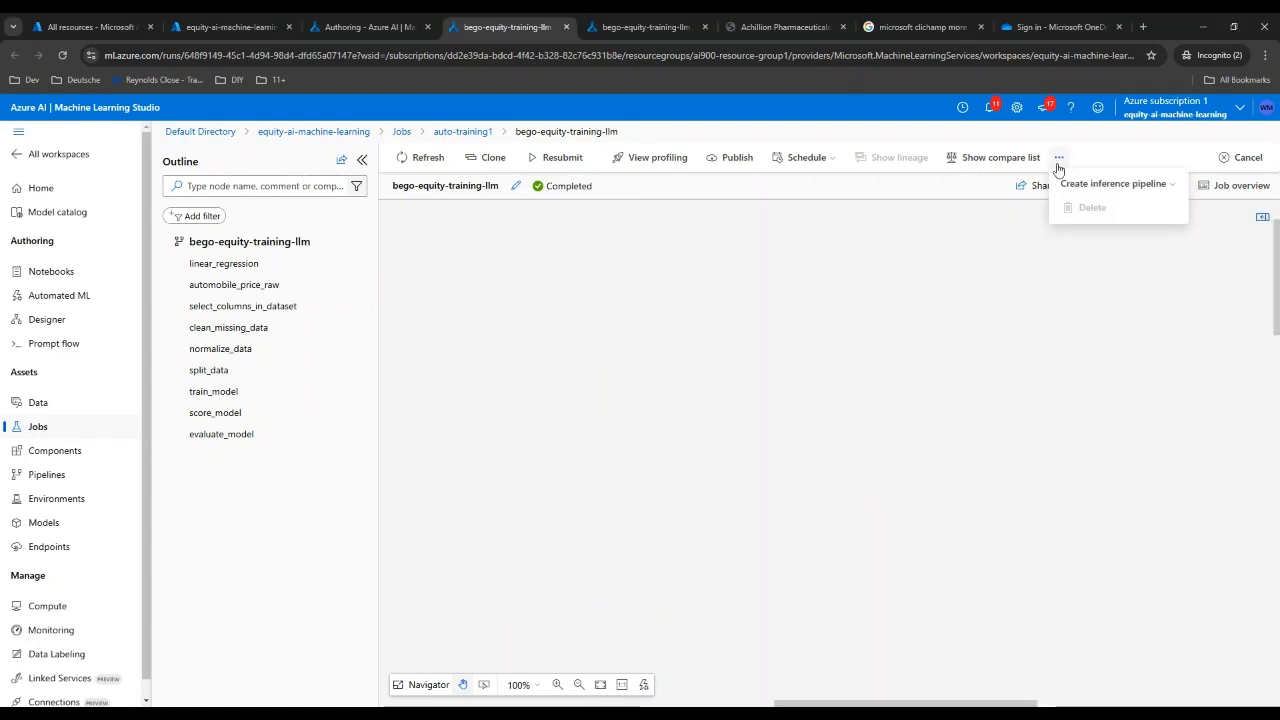
left_click(1092, 184)
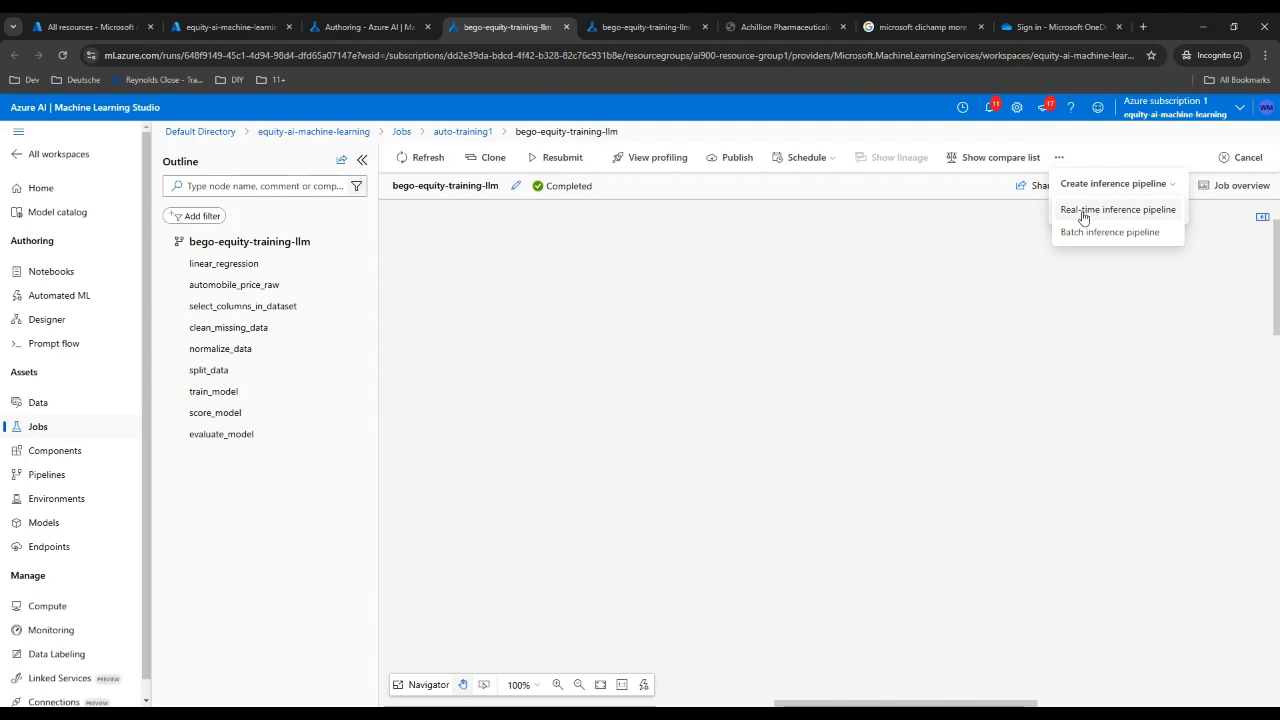
left_click(1083, 215)
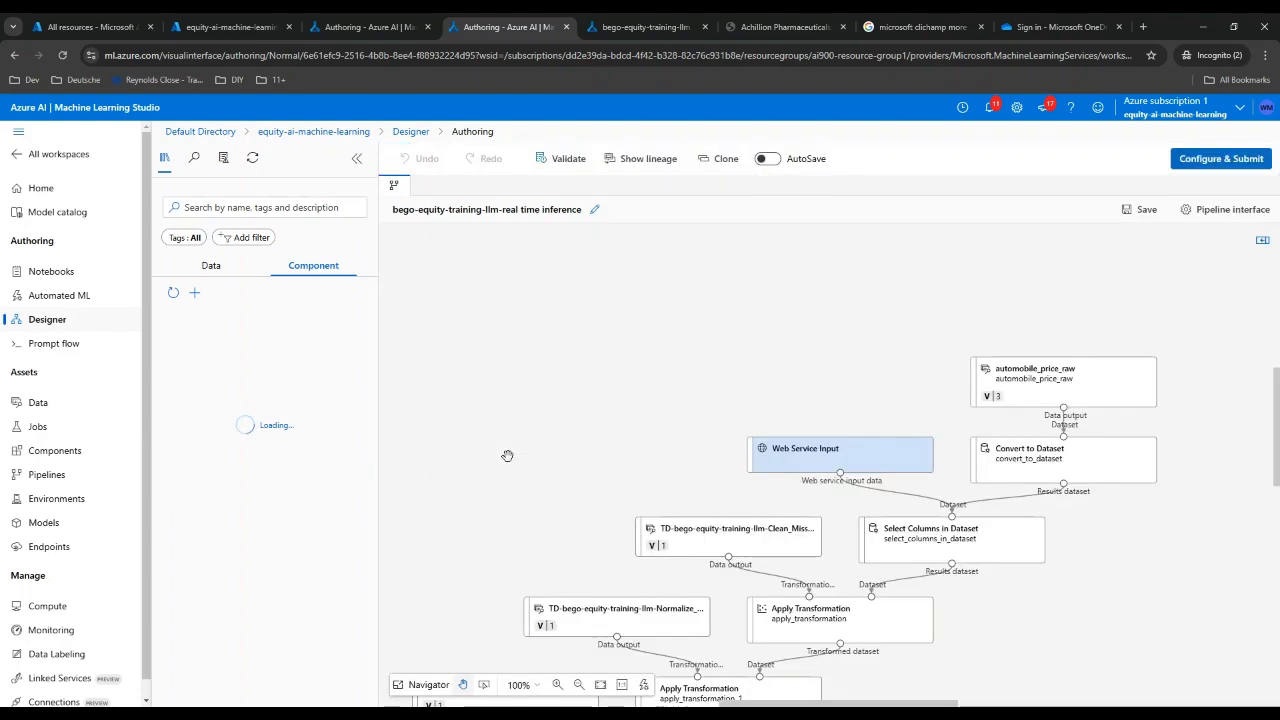
left_click(814, 454)
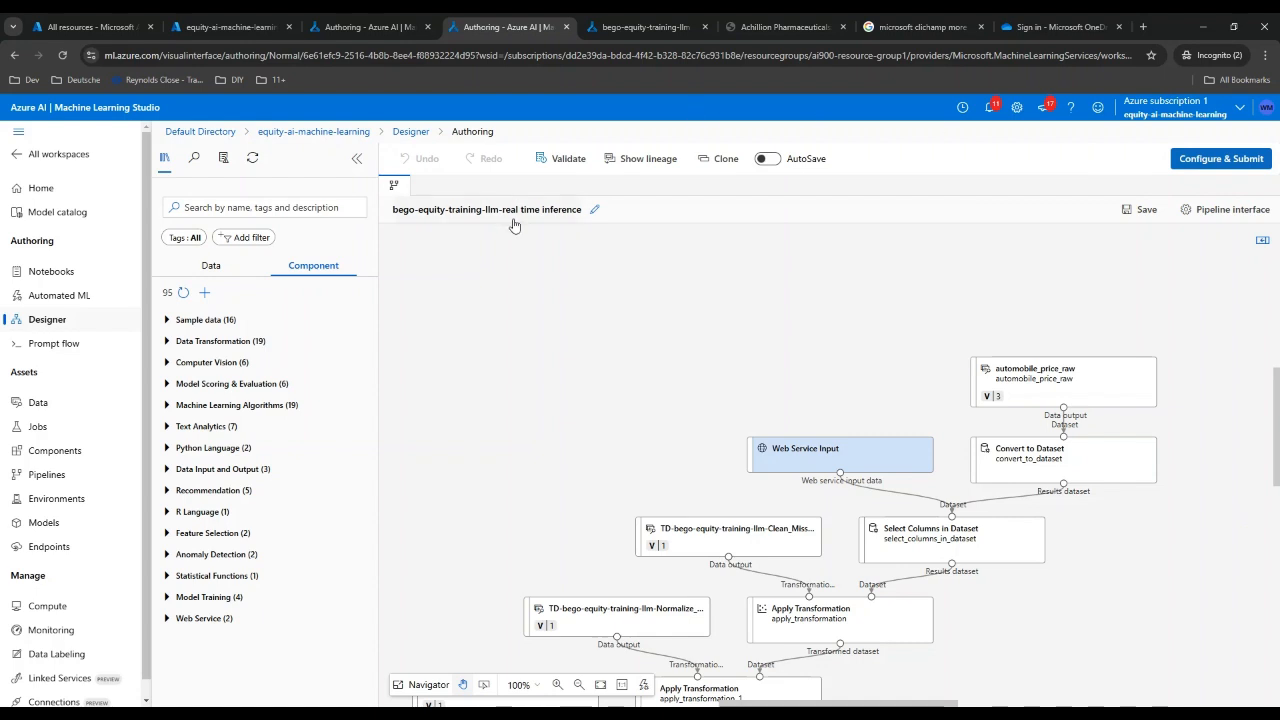
Step: Rename the inference pipeline draft to "Predict car price inference" and save the new name
left_click(594, 210)
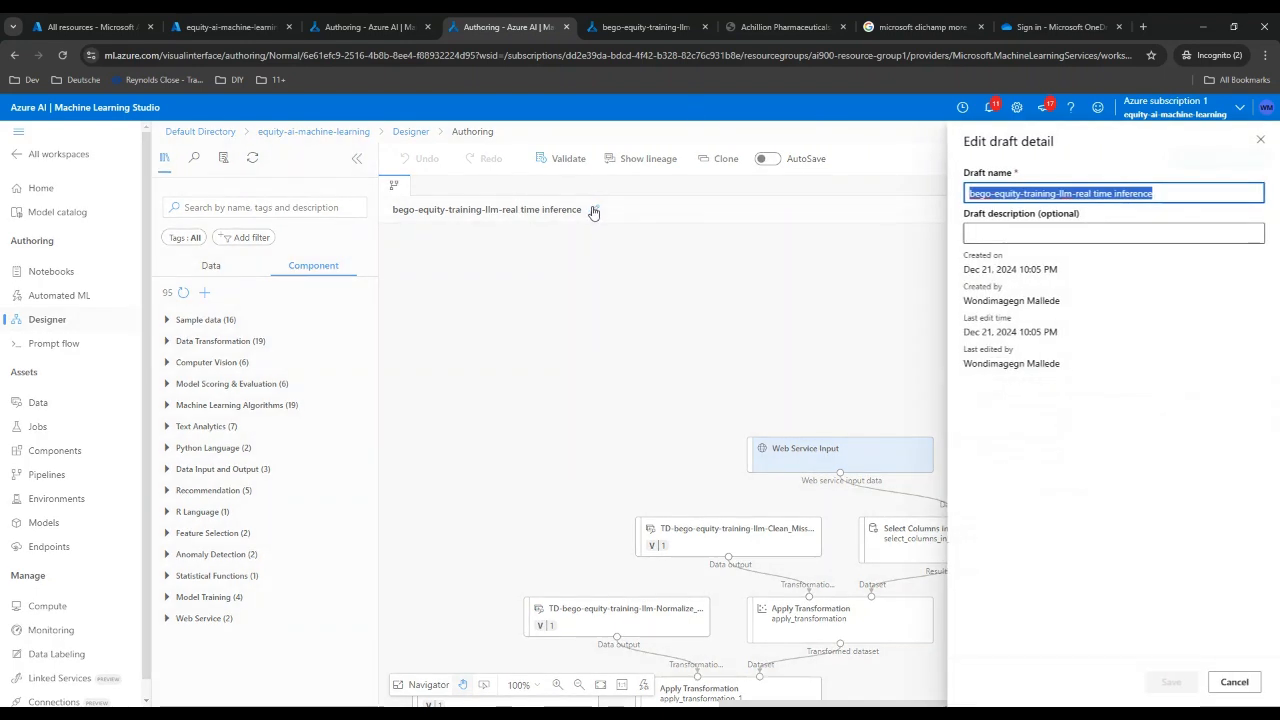
left_click(969, 194)
type("Predict")
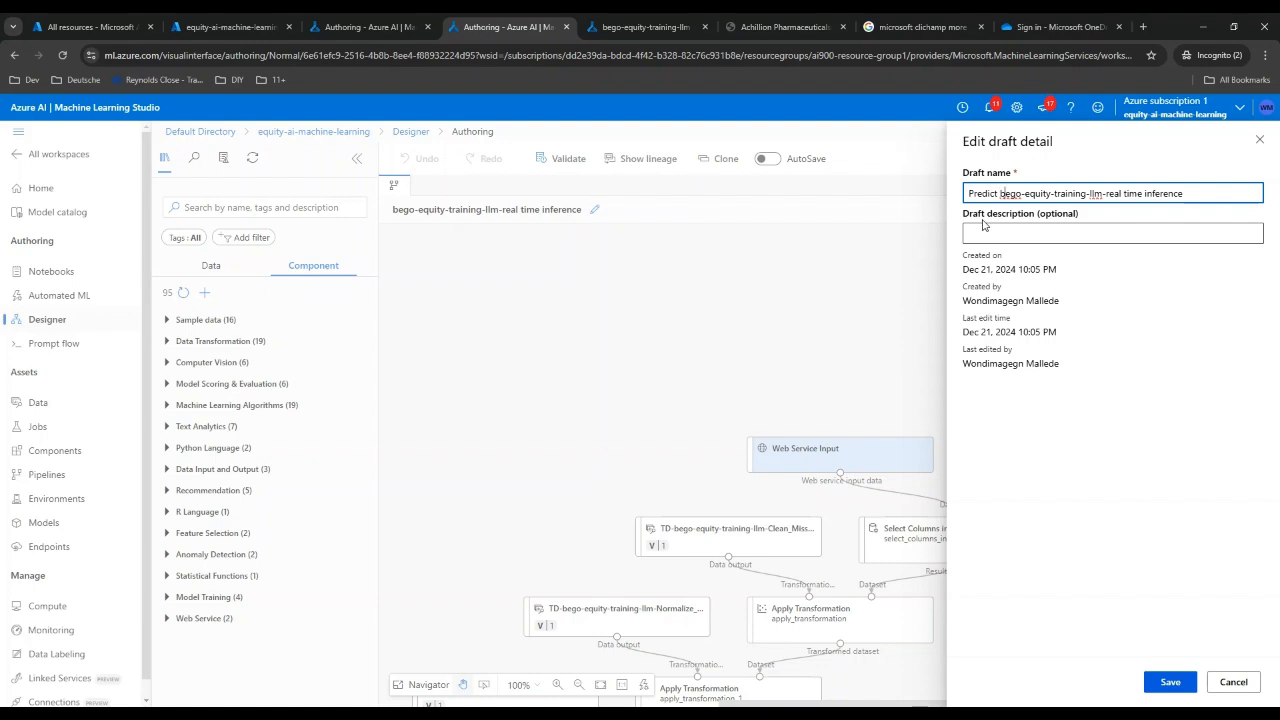
type(" car price")
key("Delete")
key("Delete")
key("Delete")
key("Delete")
key("Delete")
key("Delete")
key("Delete")
key("Delete")
key("Delete")
key("Delete")
key("Delete")
key("Delete")
key("Delete")
key("Delete")
key("Delete")
key("Delete")
key("Delete")
key("Delete")
key("Delete")
key("Delete")
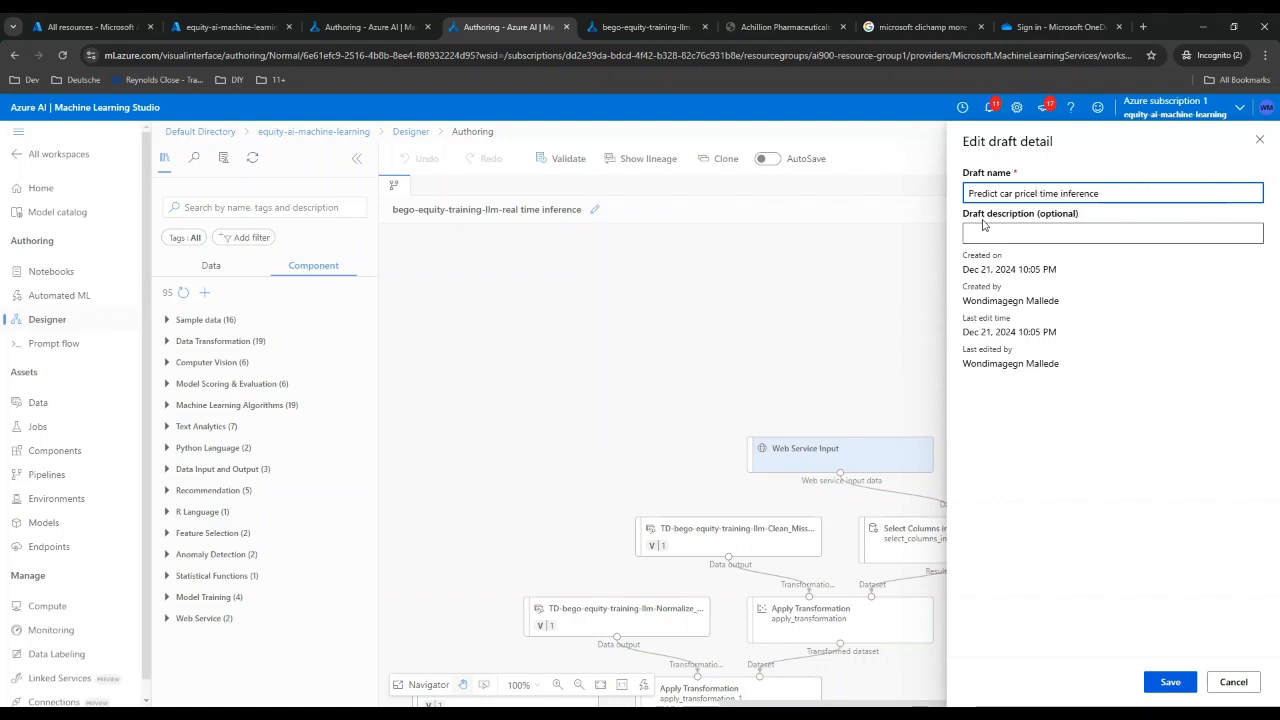
key("Delete")
key("Delete")
key("Delete")
key("Delete")
key("Delete")
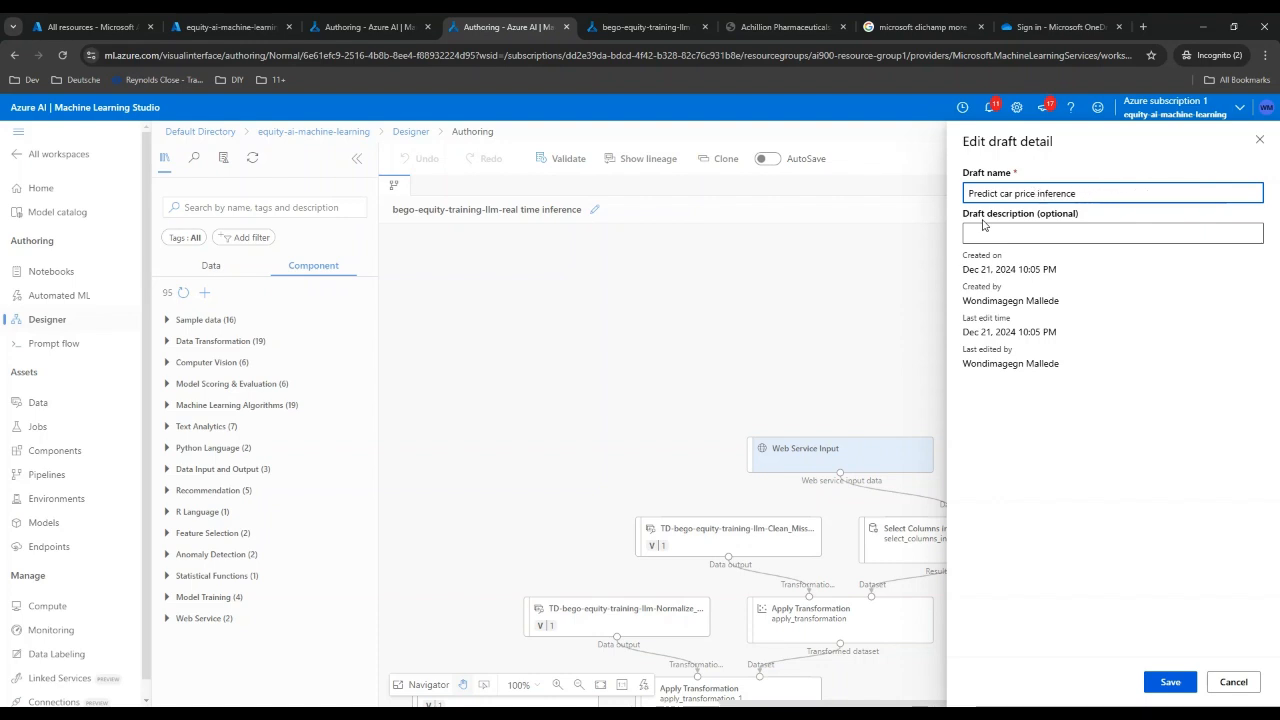
left_click(1168, 684)
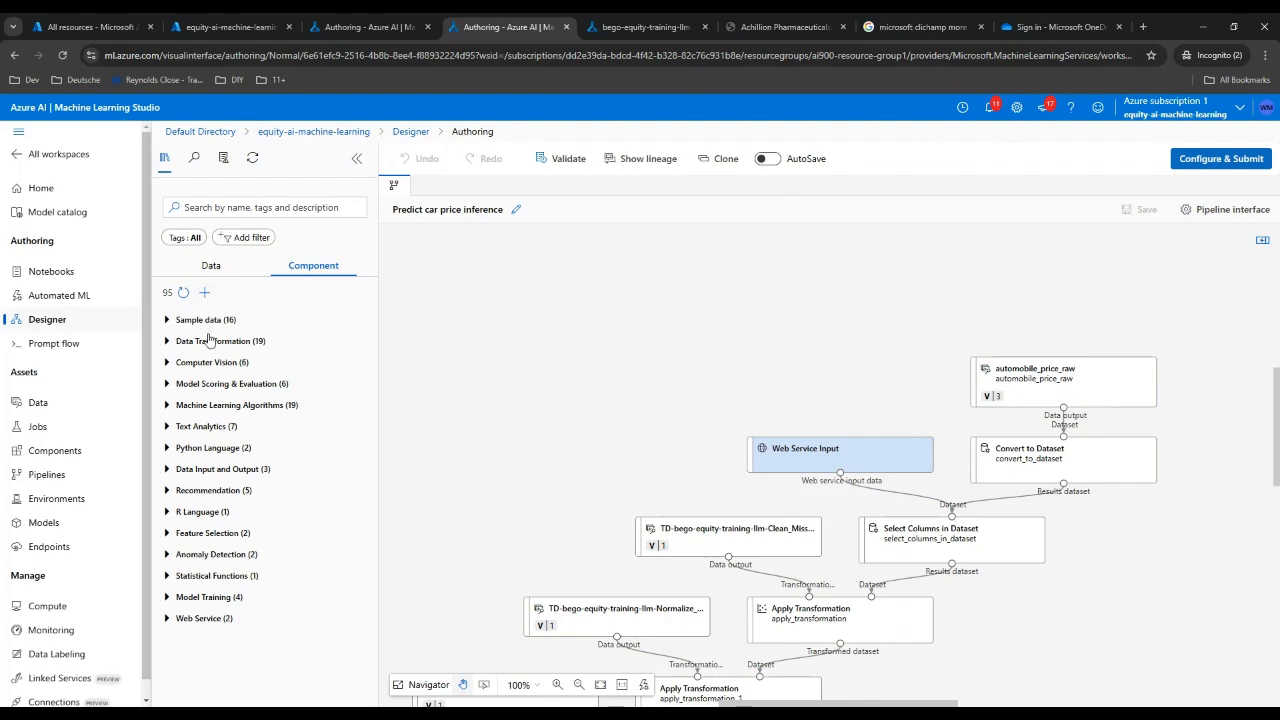
Step: Delete the automobile_price_raw dataset and add an Enter Data Manually component from Data Input and Output in its place
mouse_move(1081, 464)
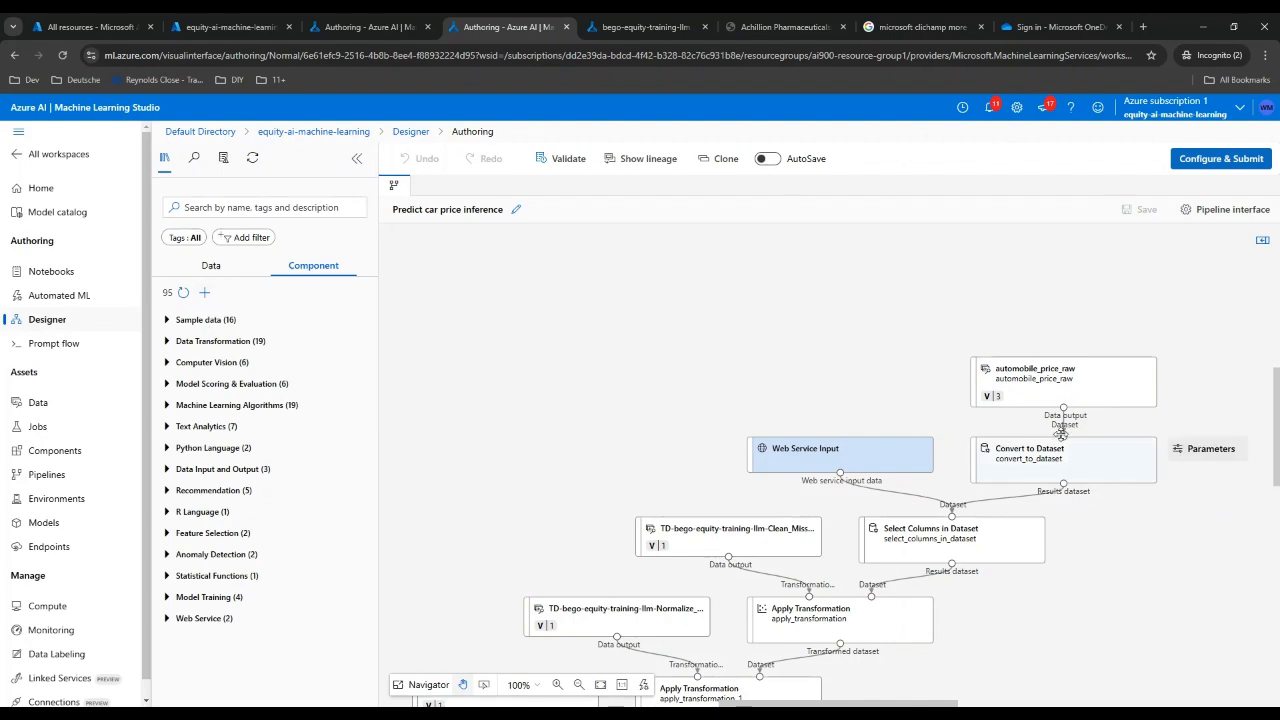
left_click(1030, 370)
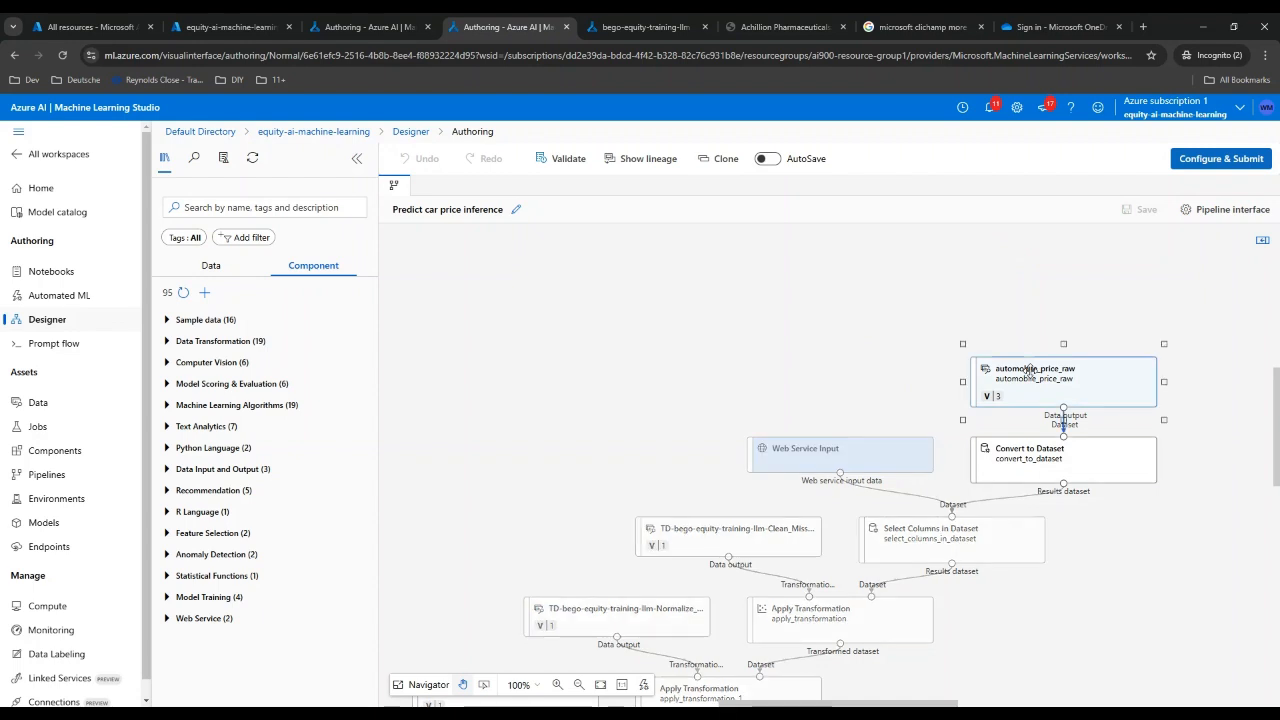
key("Delete")
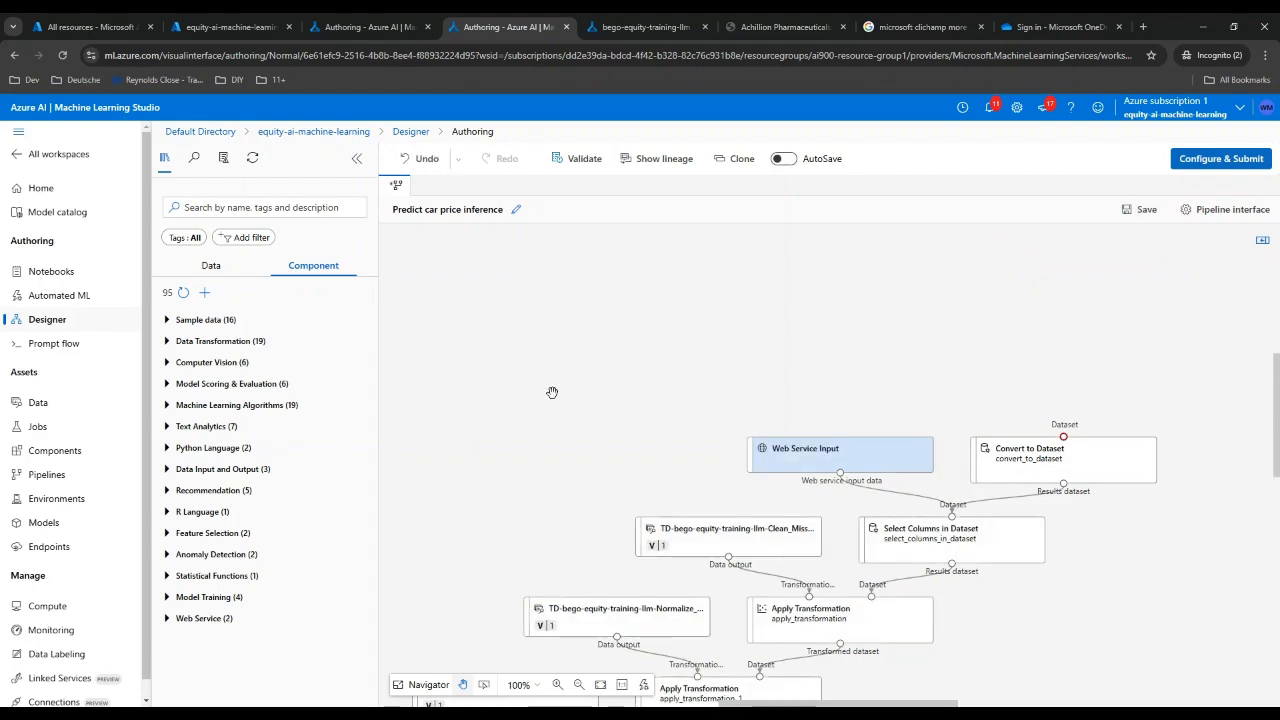
left_click(220, 470)
left_click_drag(225, 488, 1060, 366)
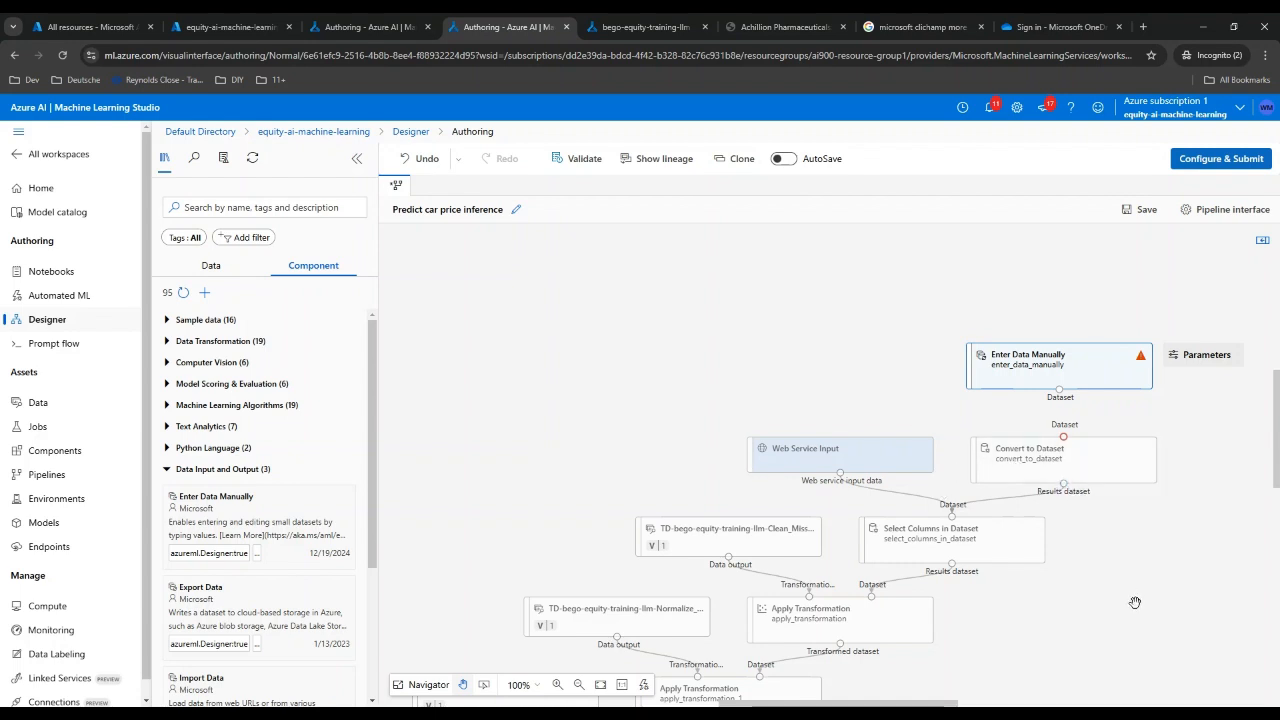
Step: Replace Convert to Dataset with a direct link from Enter Data Manually to Select Columns in Dataset, and move Web Service Input beside Enter Data Manually
left_click(1074, 461)
key("Delete")
left_click_drag(1061, 401, 957, 520)
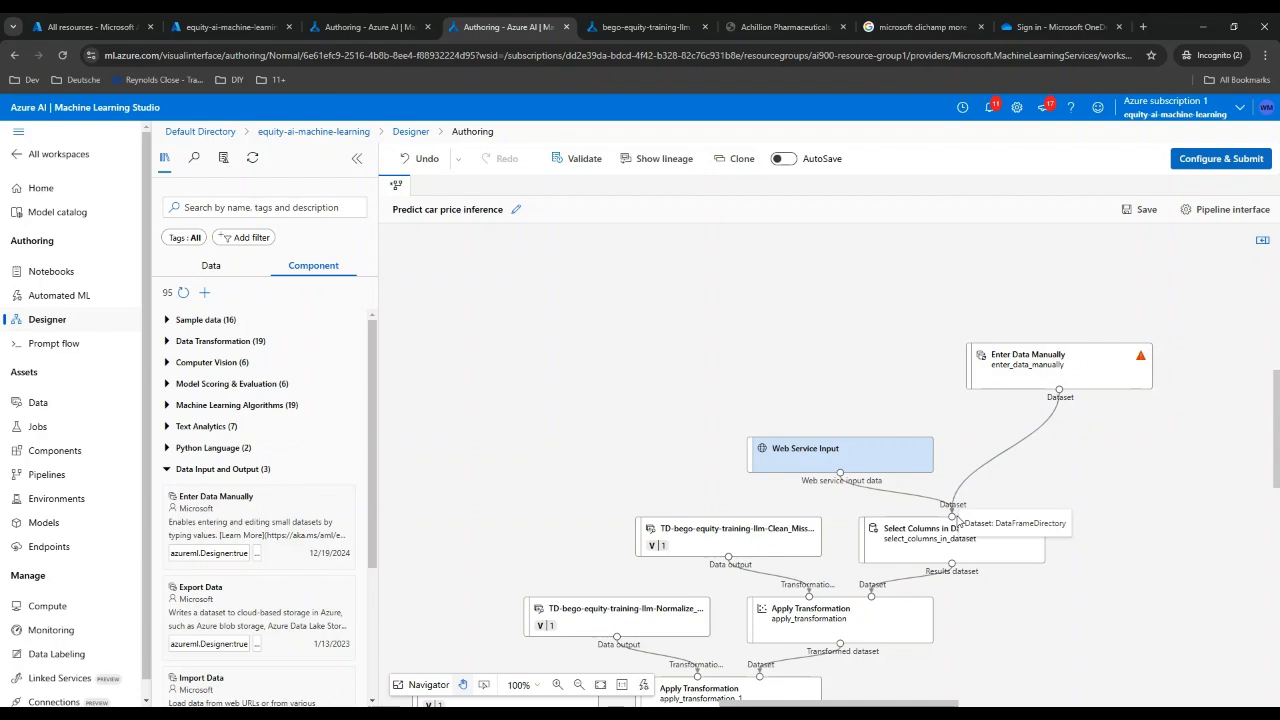
left_click_drag(882, 468, 893, 374)
Step: Remove the price column from the included columns of Select Columns in Dataset and save the selection
left_click(930, 540)
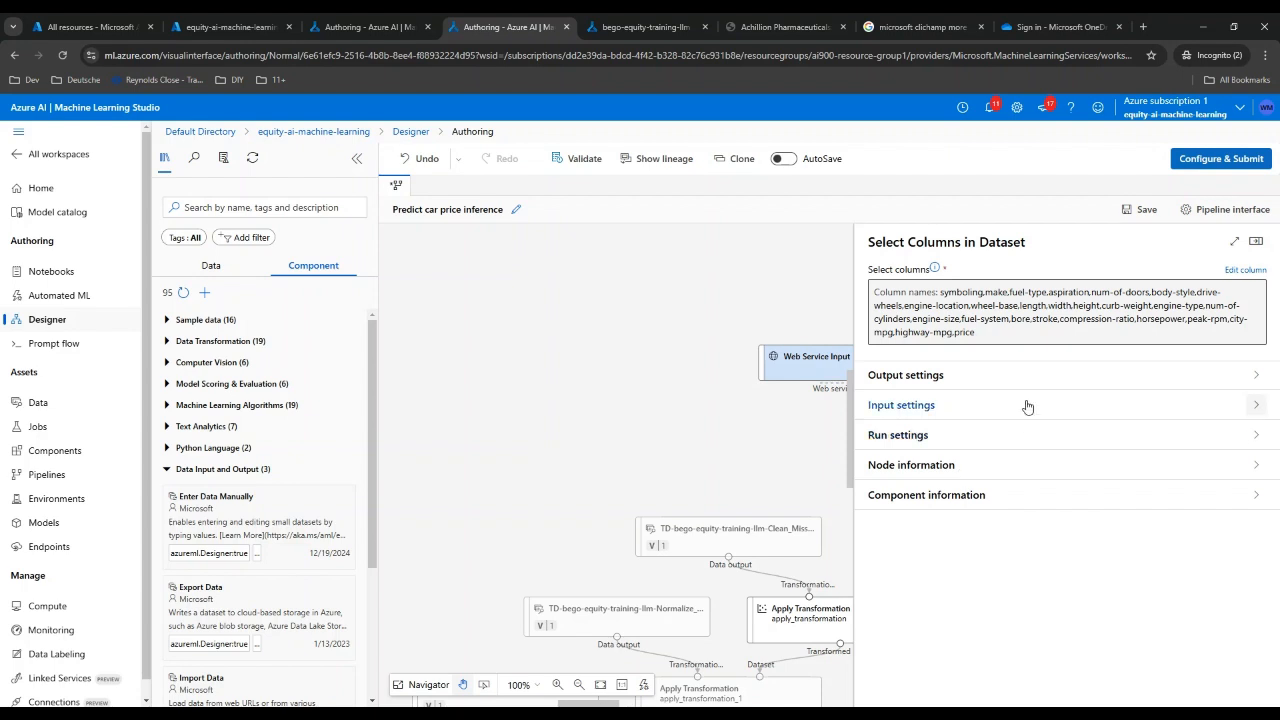
left_click(1245, 270)
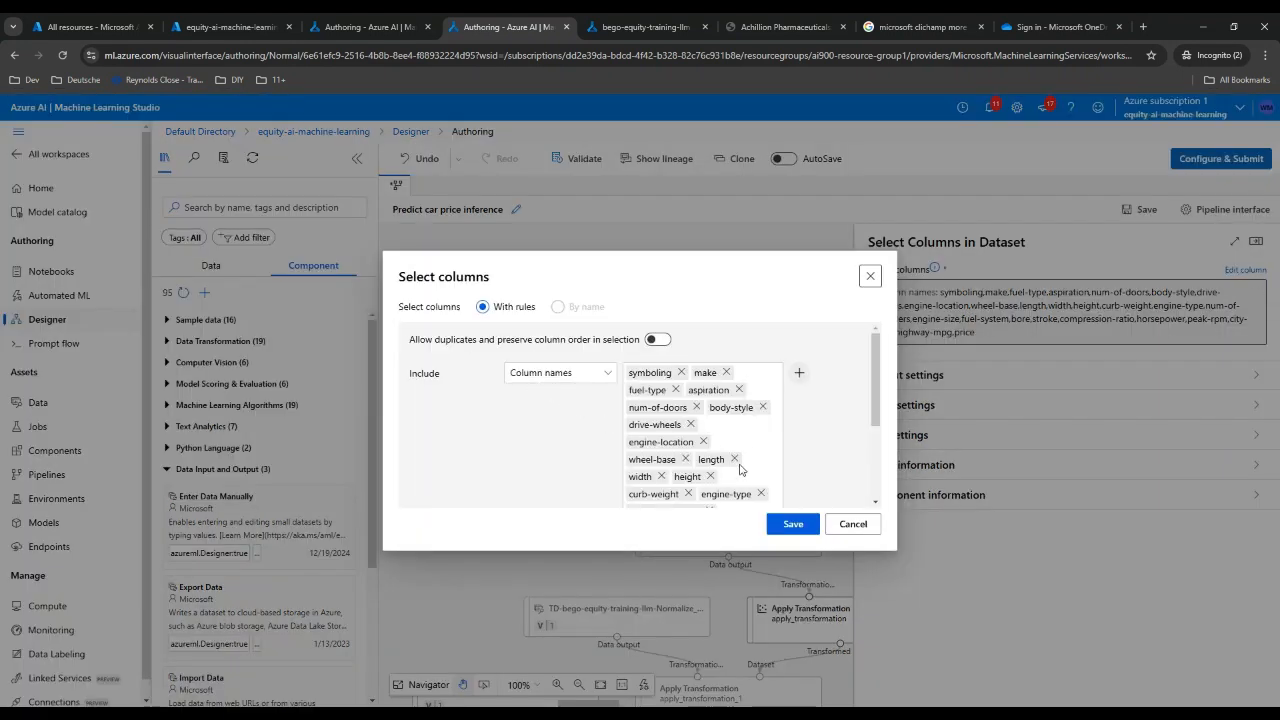
scroll(737, 460, "down", 3)
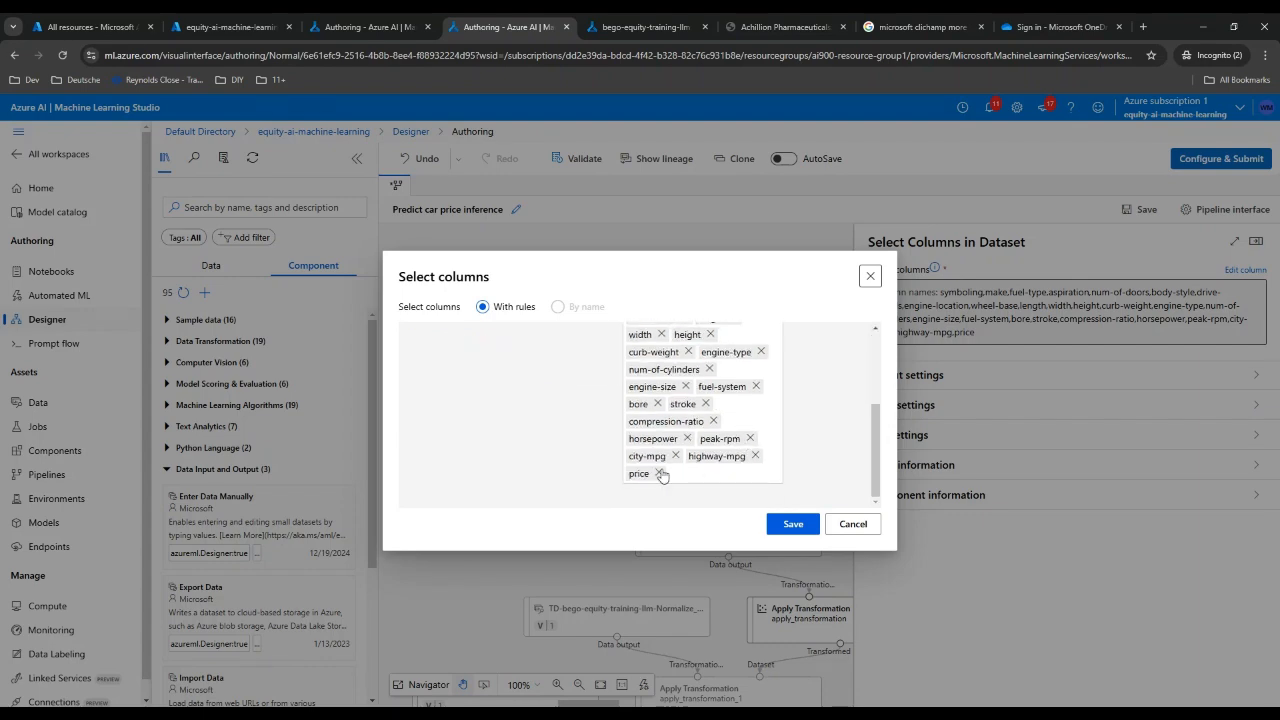
left_click(660, 472)
left_click(793, 524)
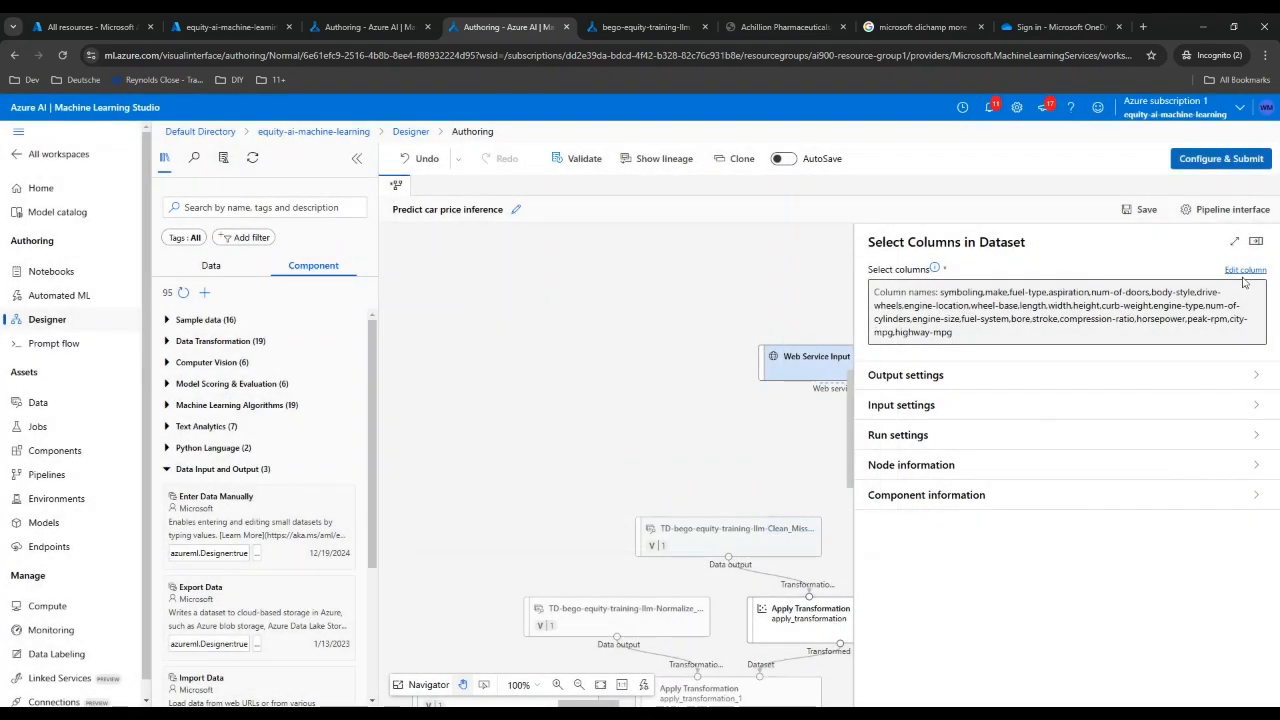
left_click(1256, 241)
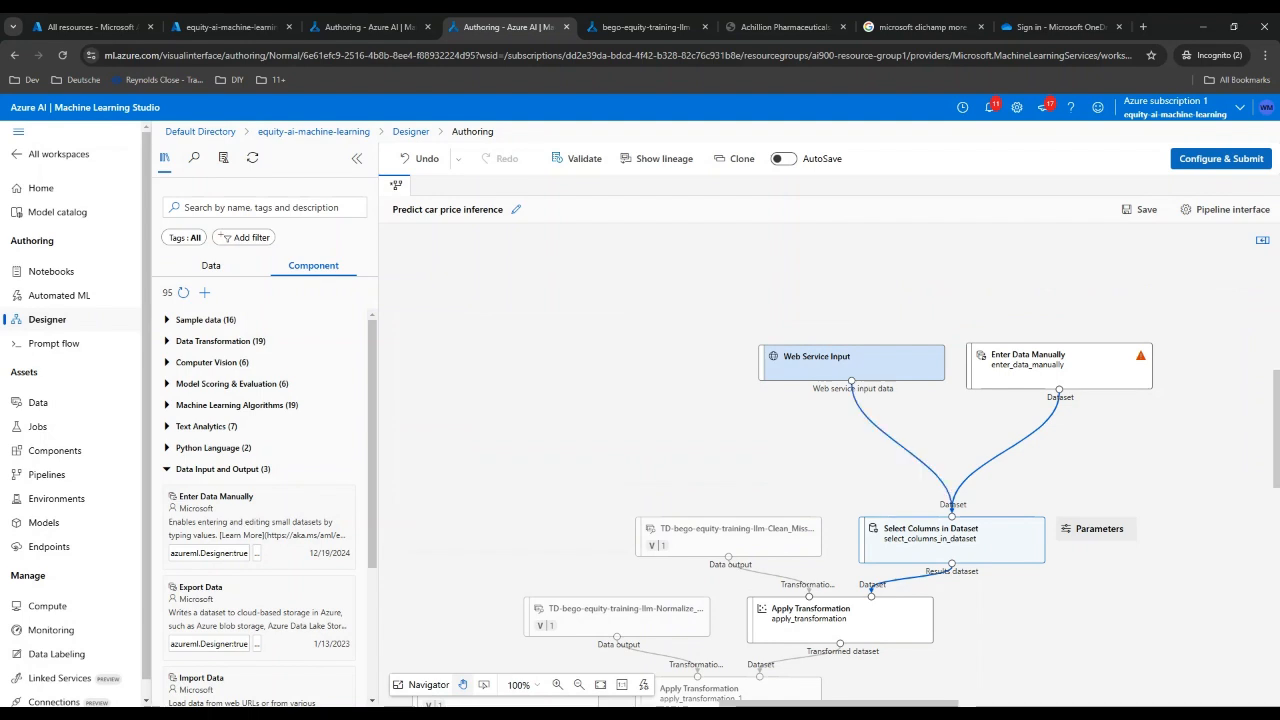
Step: Delete the Evaluate Model component below Score Model, keeping Web Service Output
scroll(845, 500, "down", 4)
scroll(845, 500, "down", 3)
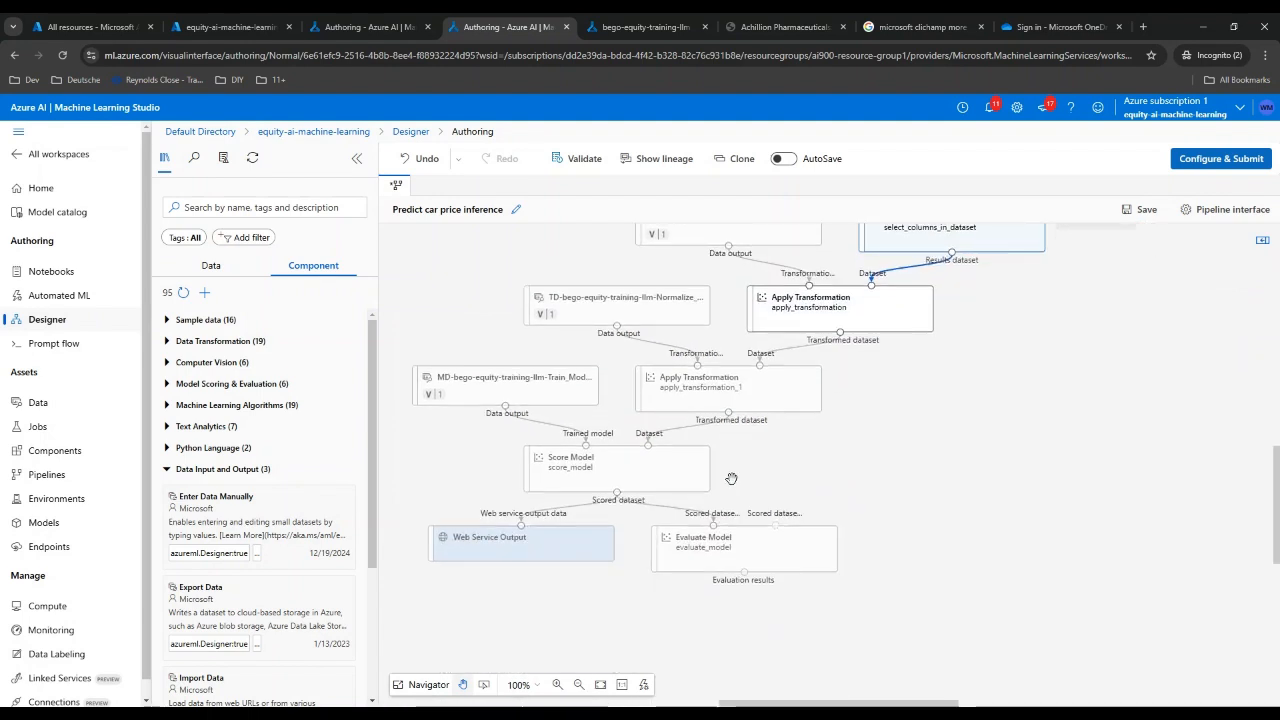
left_click(755, 543)
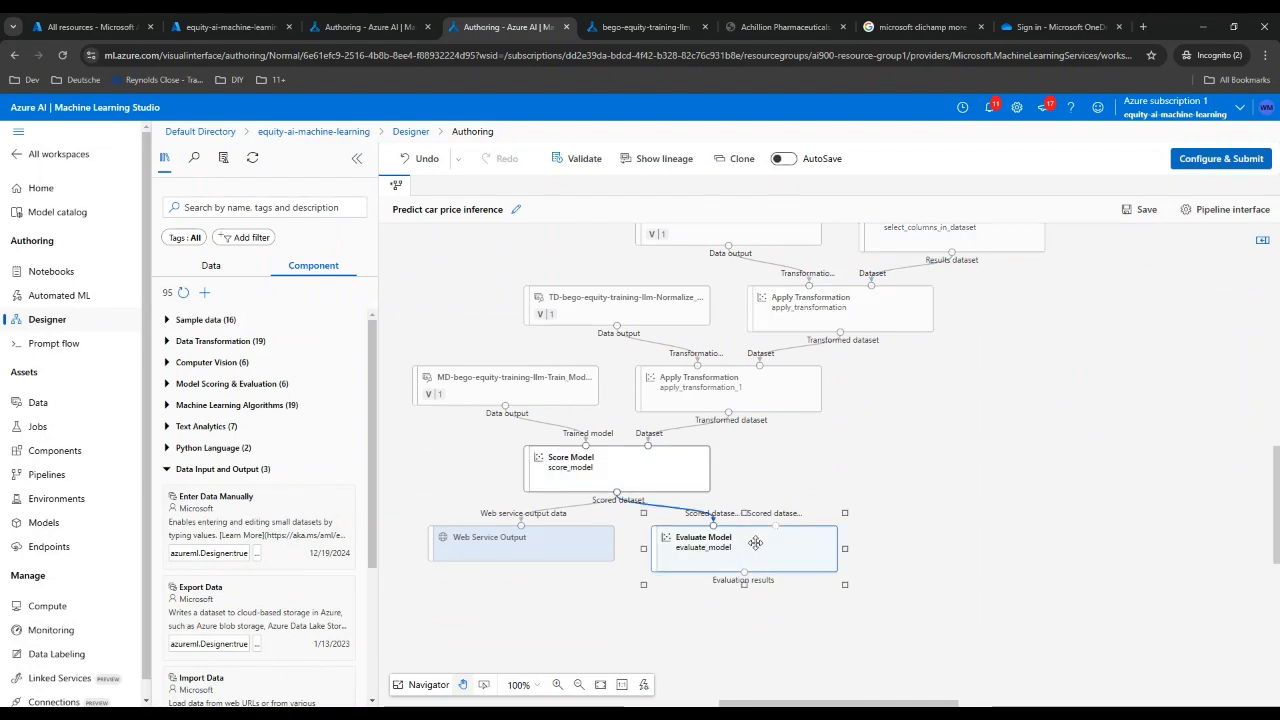
key("Delete")
left_click(517, 540)
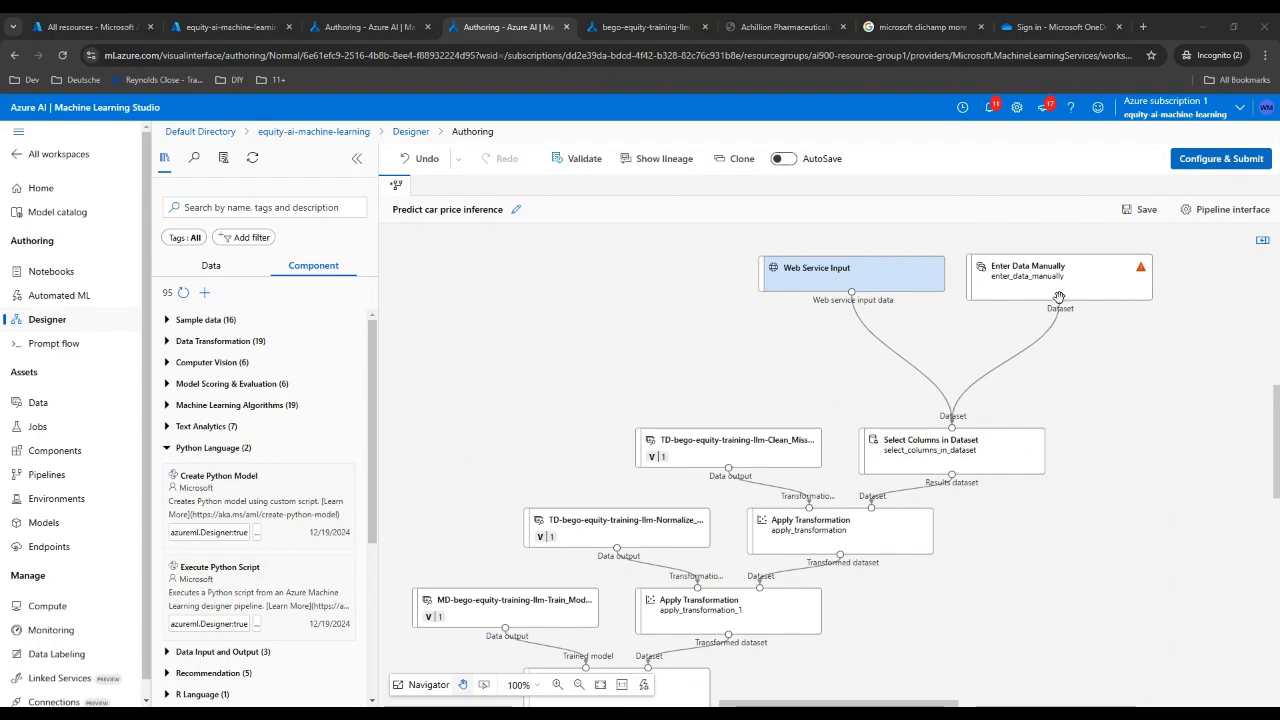
Step: Fill Enter Data Manually with CSV car data: a header row starting symboling,normalized-losses,make and three alfa-romero rows, keeping Has header as True
left_click(1059, 297)
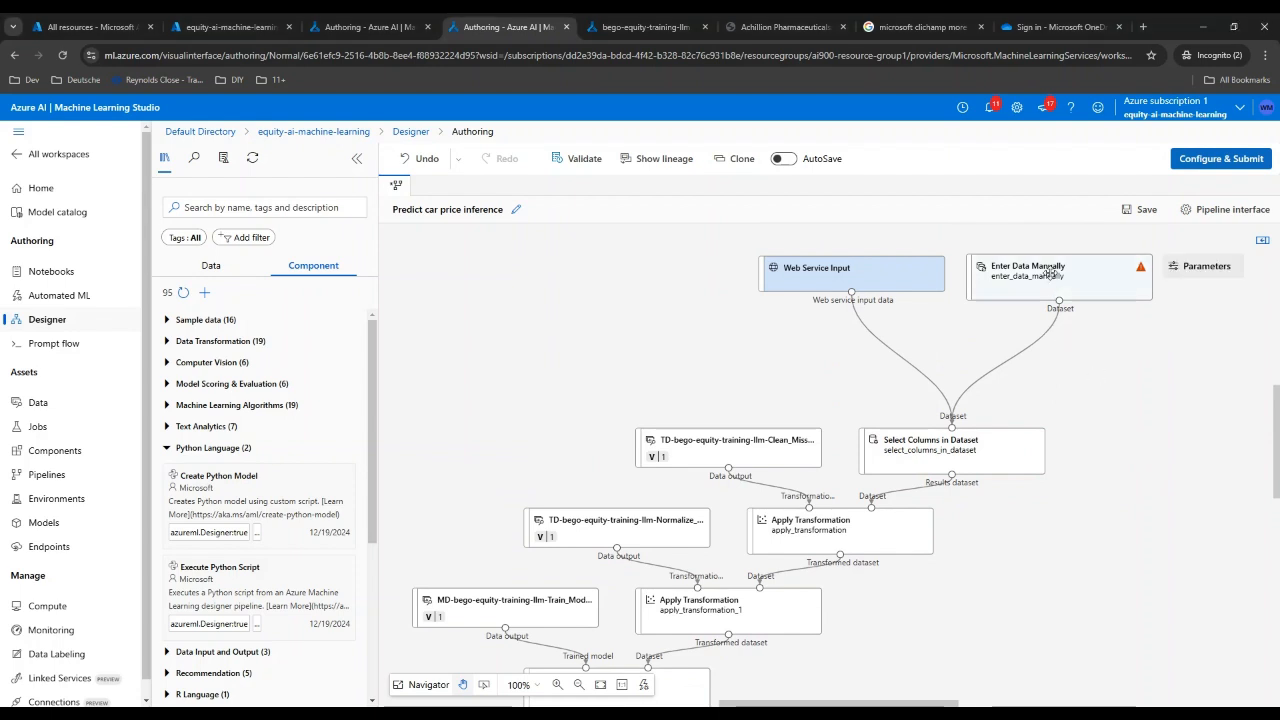
left_click(1043, 290)
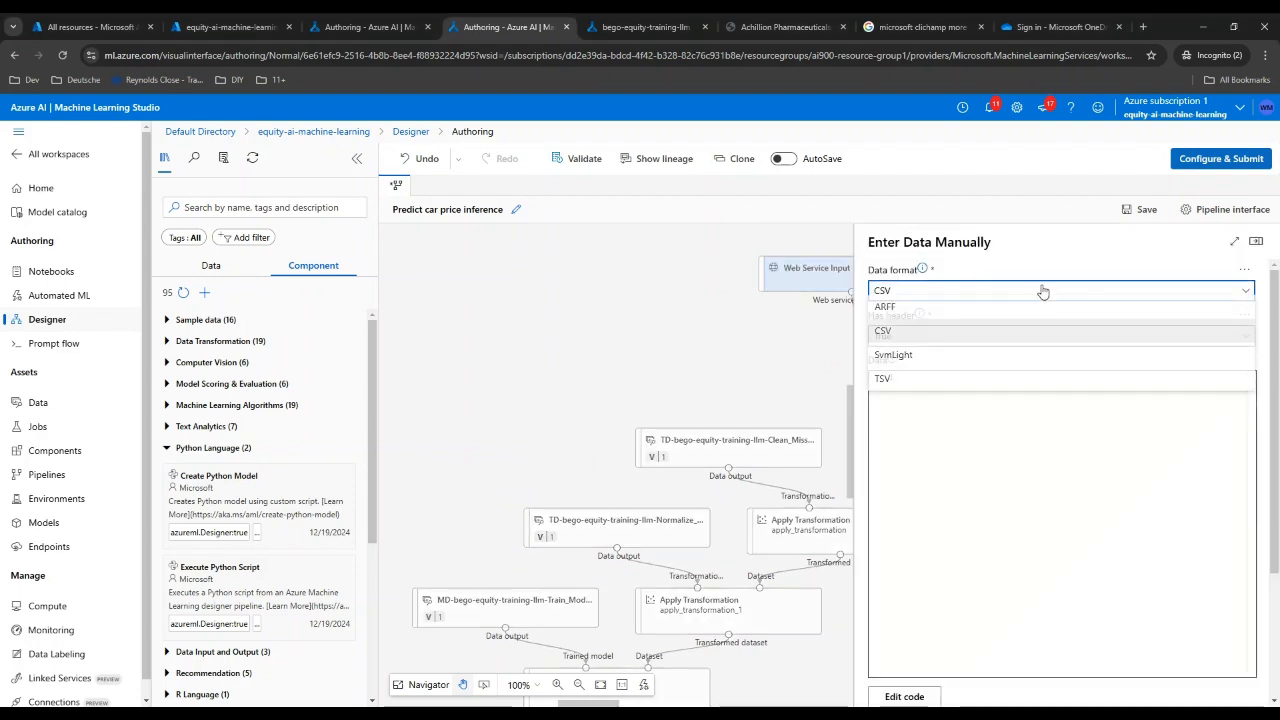
left_click(953, 418)
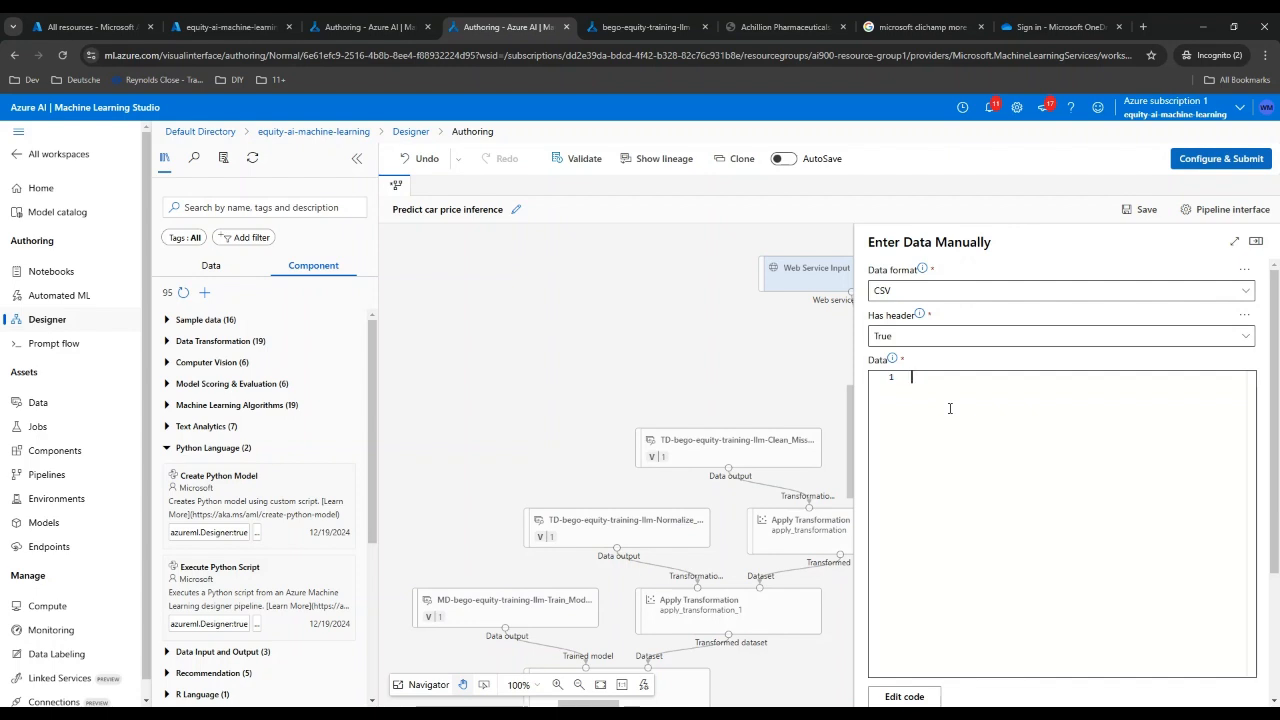
type("symboling,normalized-losses,make,fuel-type,aspiration,num-of-doors,body-style,drive-wheels,engine-location,wheel-base,length,width,height,curb-weight,engine-type,num-of-cylinders,engine-size,fuel-system,bore,stroke,compression-ratio,horsepower,peak-rpm,city-mpg,highway-mpg 3,NaN,alfa-romero,gas,std,two,convertible,rwd,front,88.6,168.8,64.1,48.8,2548,dohc,four,130,mpfi,3.47,2.68,9,111,5000,21,27 3,NaN,alfa-romero,gas,std,two,convertible,rwd,front,88.6,168.8,64.1,48.8,2548,dohc,four,130,mpfi,3.47,2.68,9,111,5000,21,27 1,NaN,alfa-romero,gas,std,two,hatchback,rwd,front,94.5,171.2,65.5,52.4,2823,ohcv,six,152,mpfi,2.68,3.47,9,154,5000,19,26")
left_click_drag(1022, 670, 956, 670)
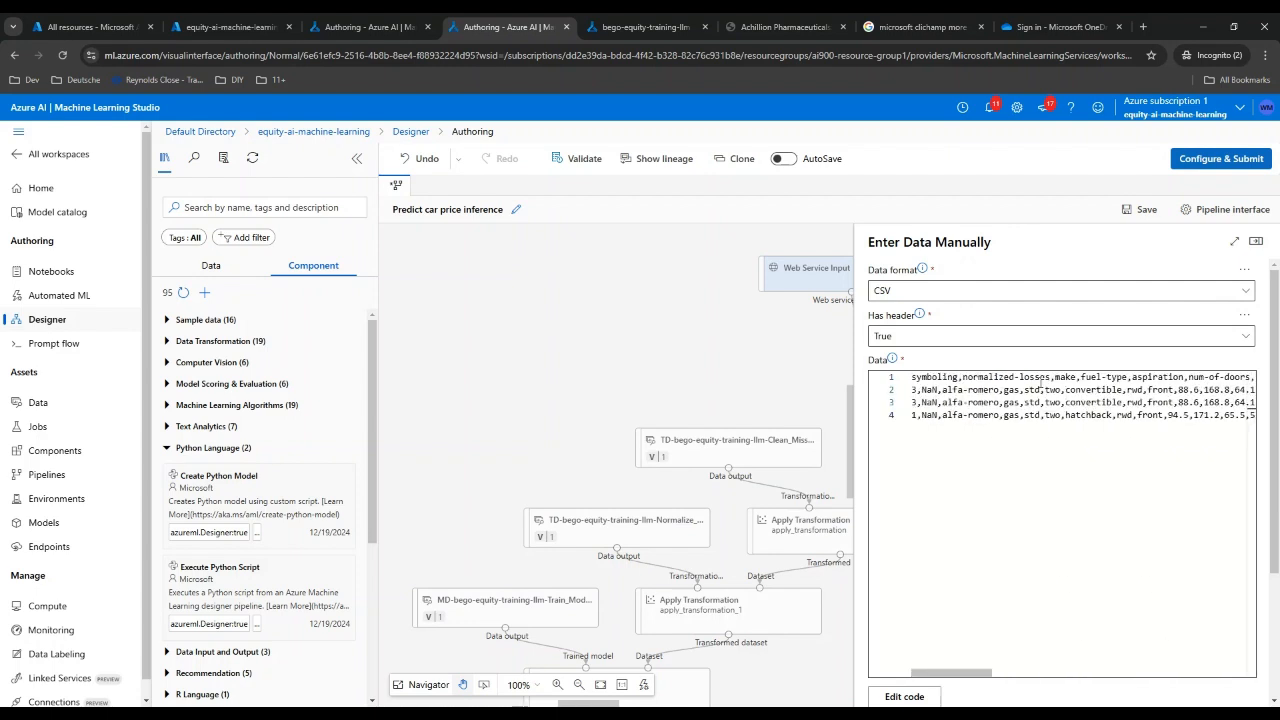
left_click_drag(979, 672, 1236, 655)
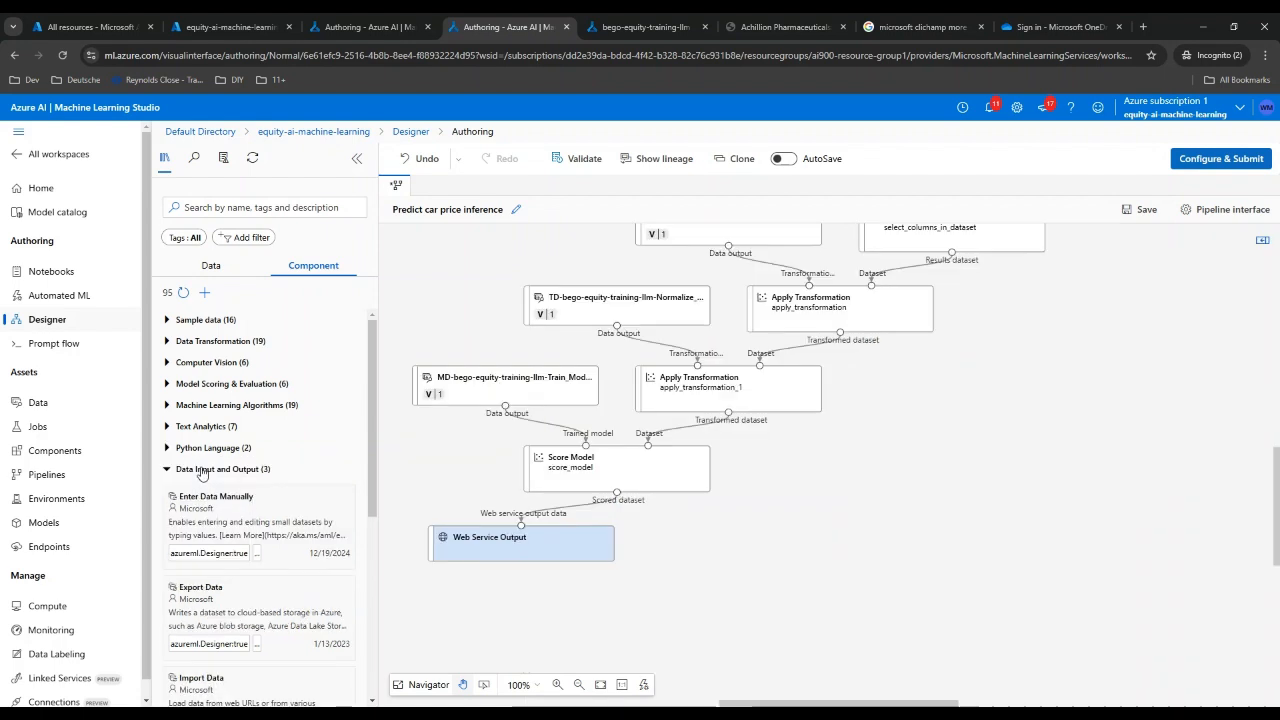
Step: Add an Execute Python Script component below Score Model and link Score Model's Scored dataset output to its Dataset1 input
left_click(203, 469)
left_click(198, 449)
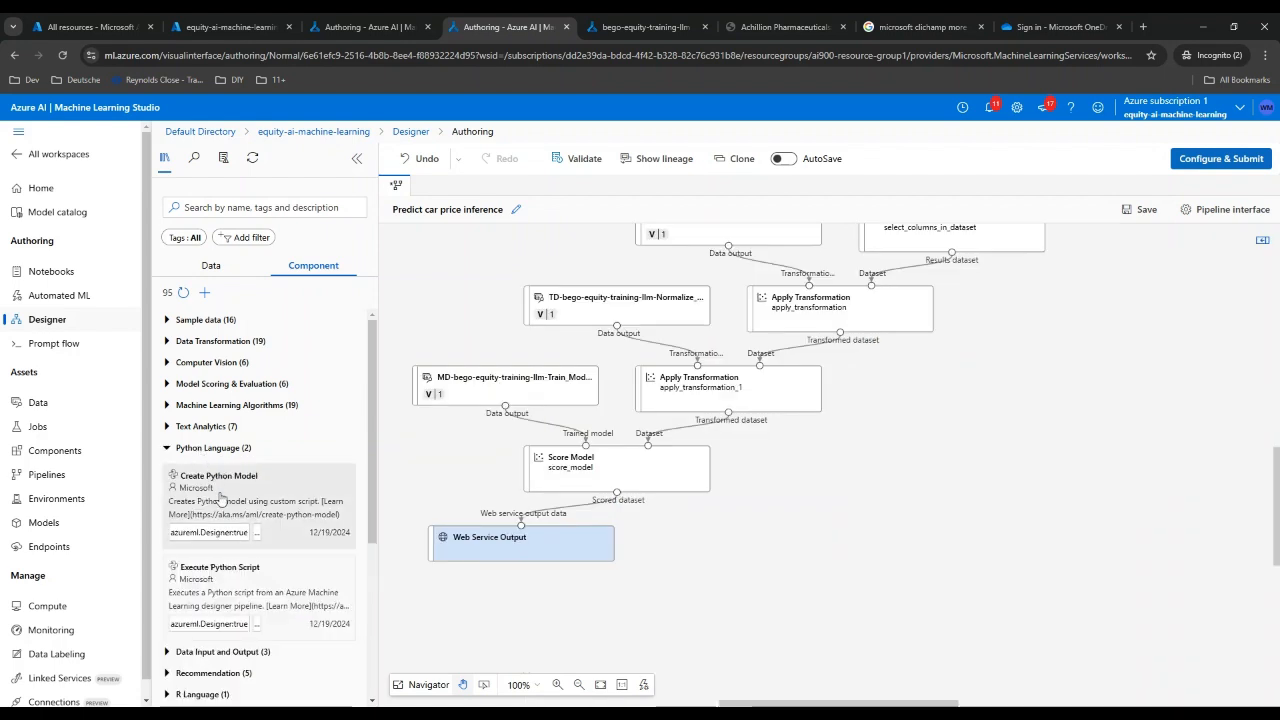
mouse_move(222, 502)
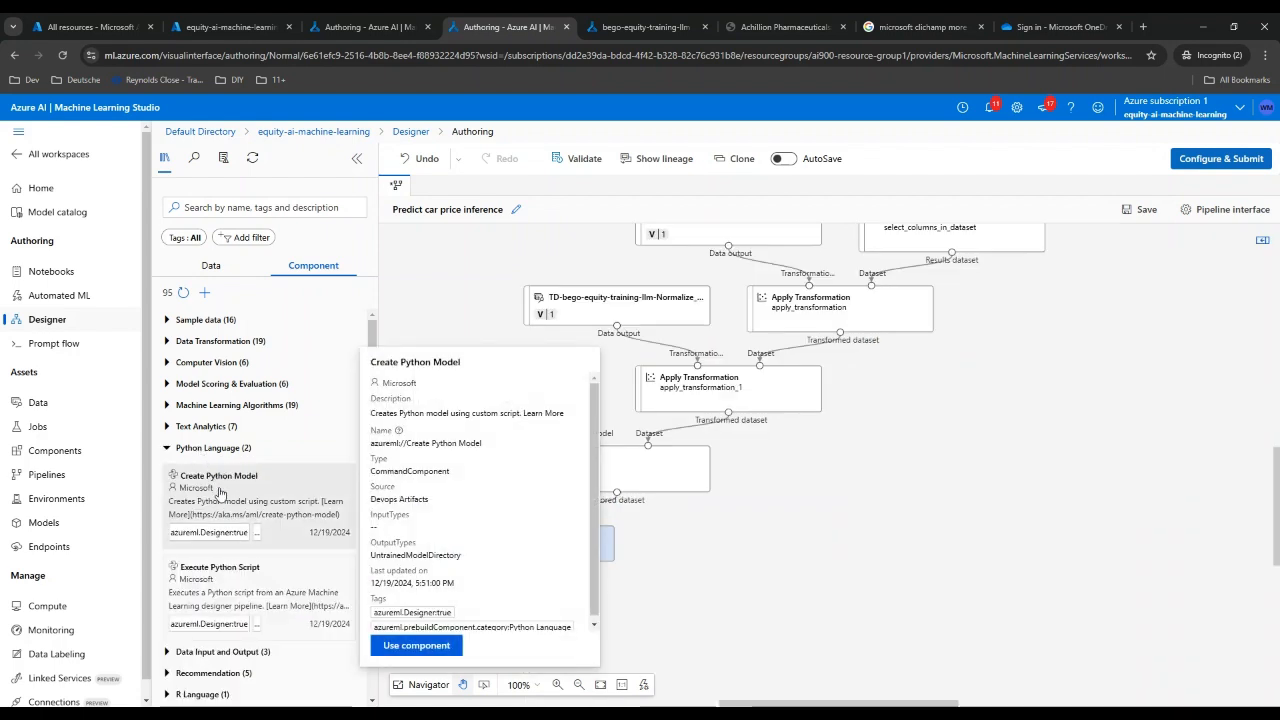
left_click_drag(215, 578, 510, 565)
left_click_drag(657, 569, 719, 543)
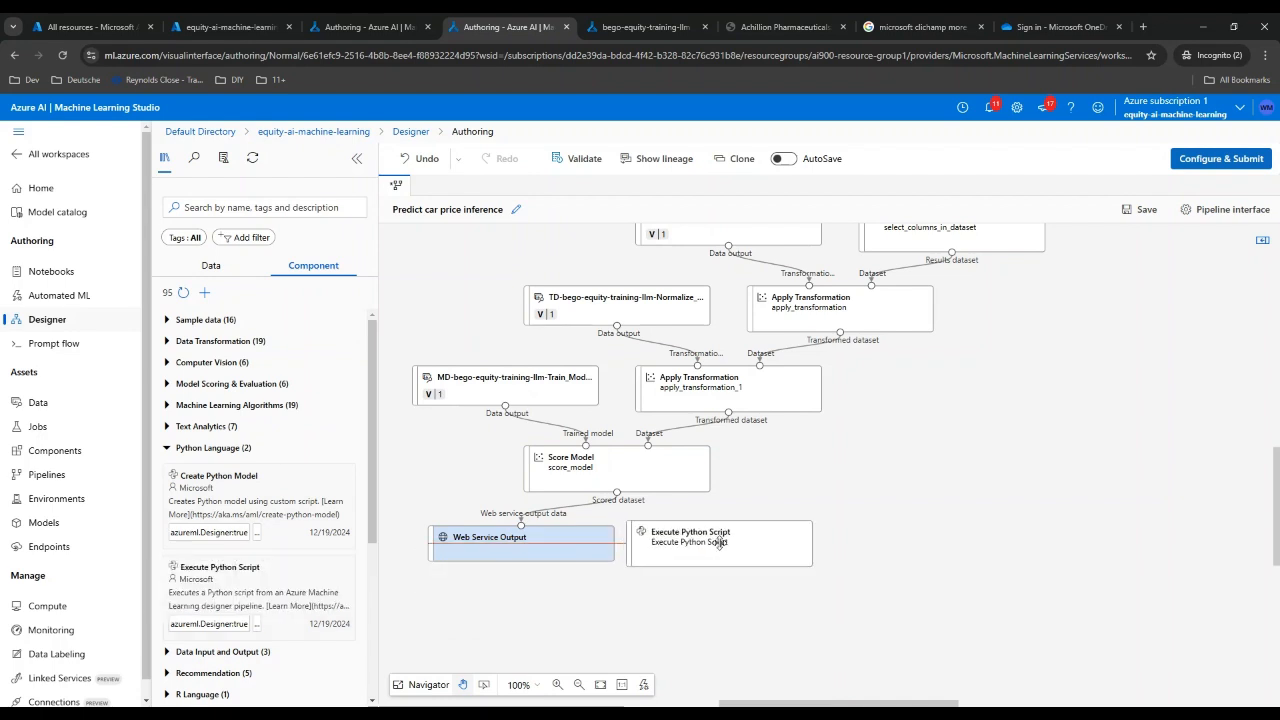
left_click_drag(719, 543, 719, 543)
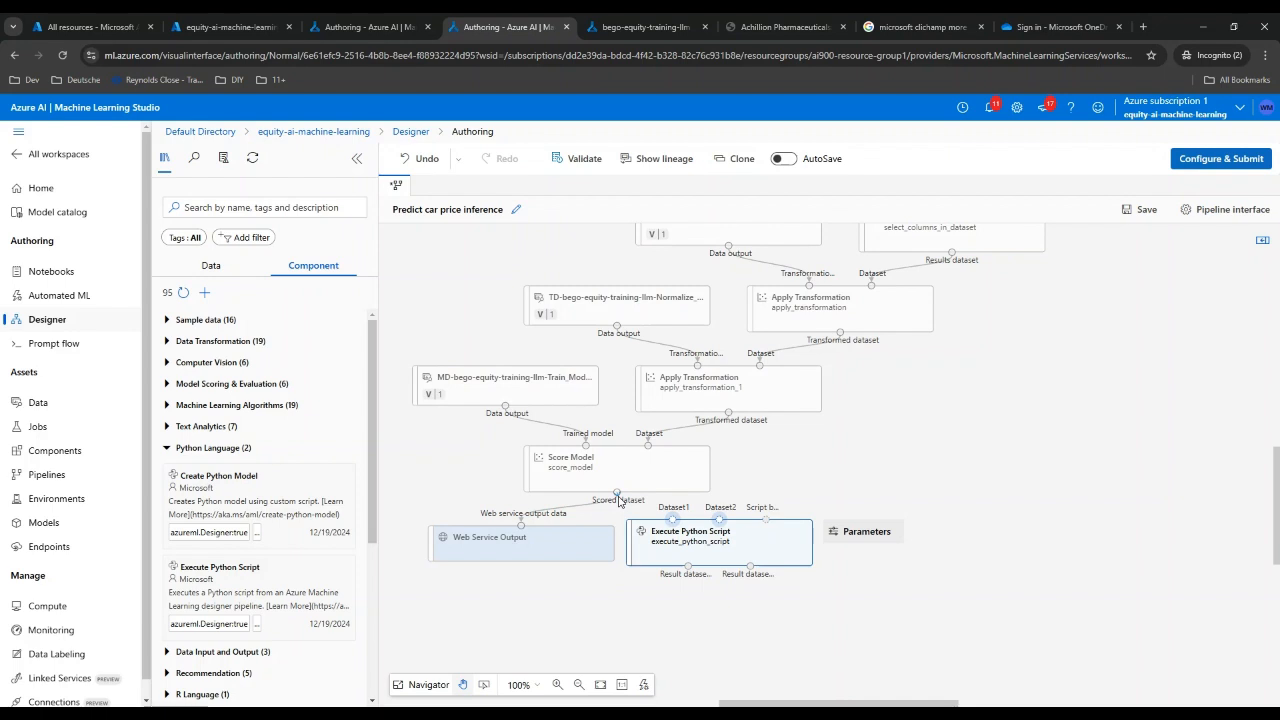
left_click_drag(619, 500, 671, 518)
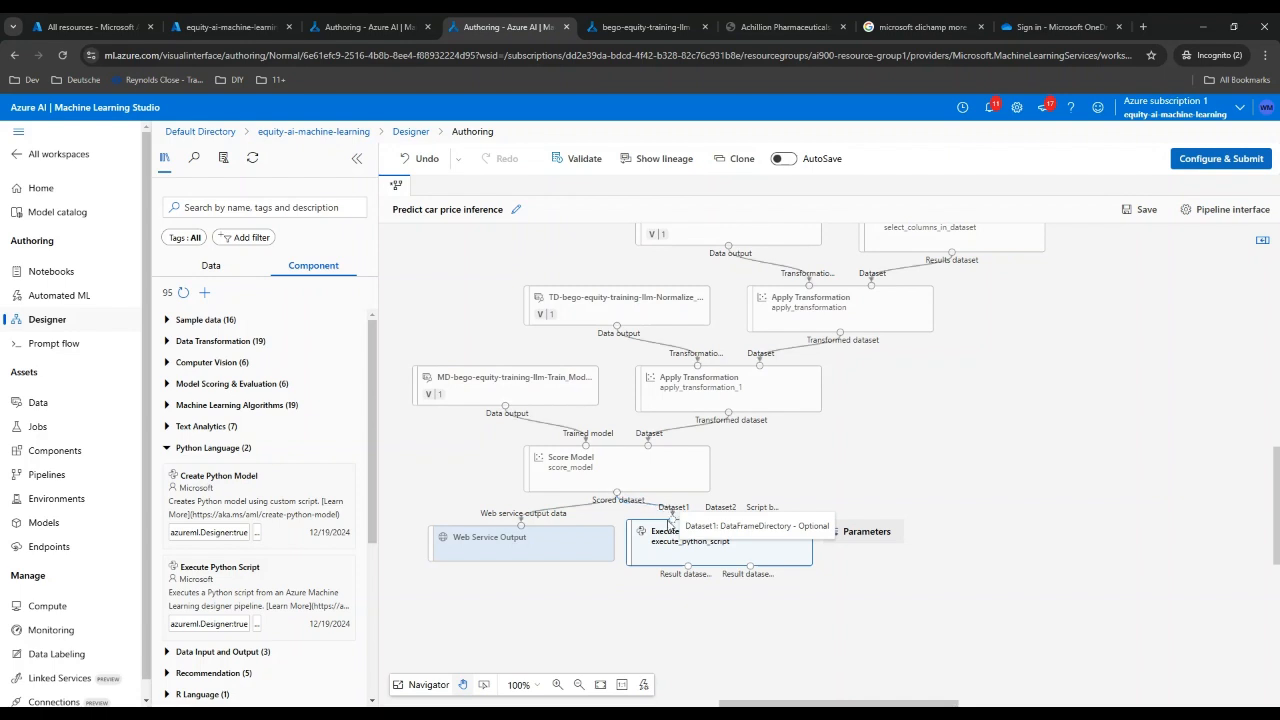
Step: Move Web Service Output lower, remove its link from Score Model, and feed it from Execute Python Script's first Result dataset output
left_click_drag(533, 547, 540, 638)
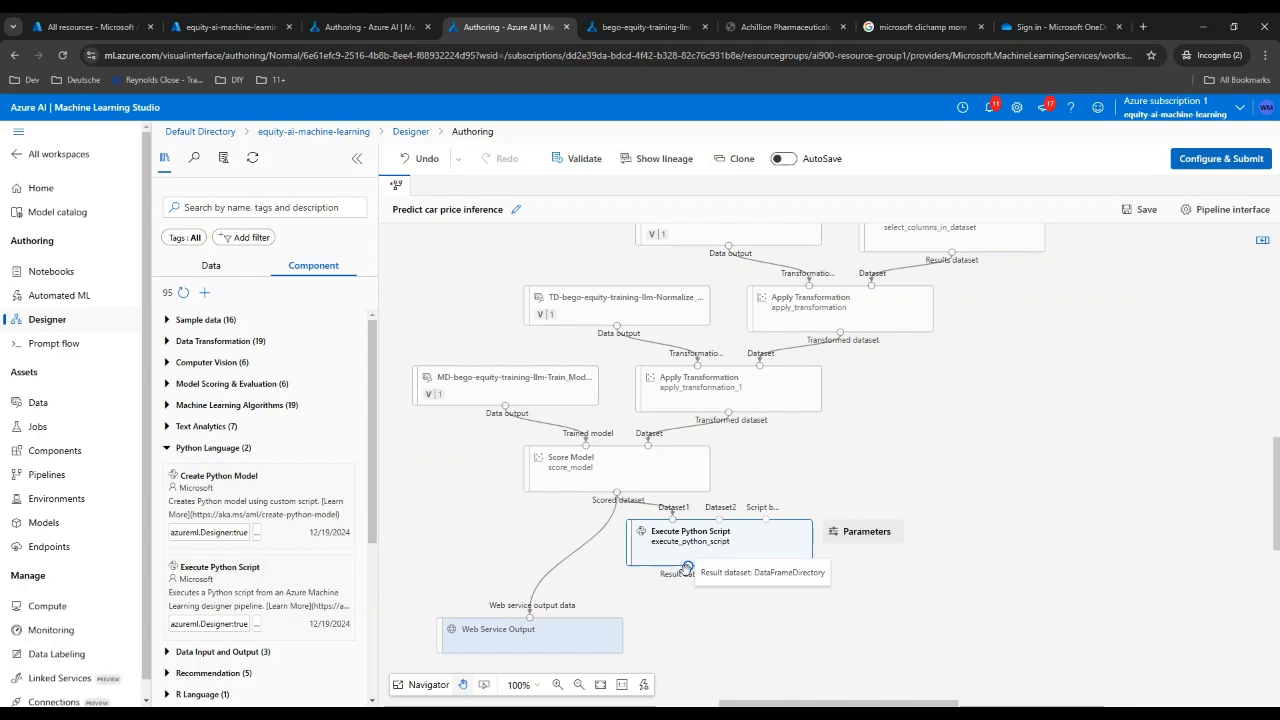
left_click_drag(688, 568, 529, 622)
left_click(575, 556)
key("Delete")
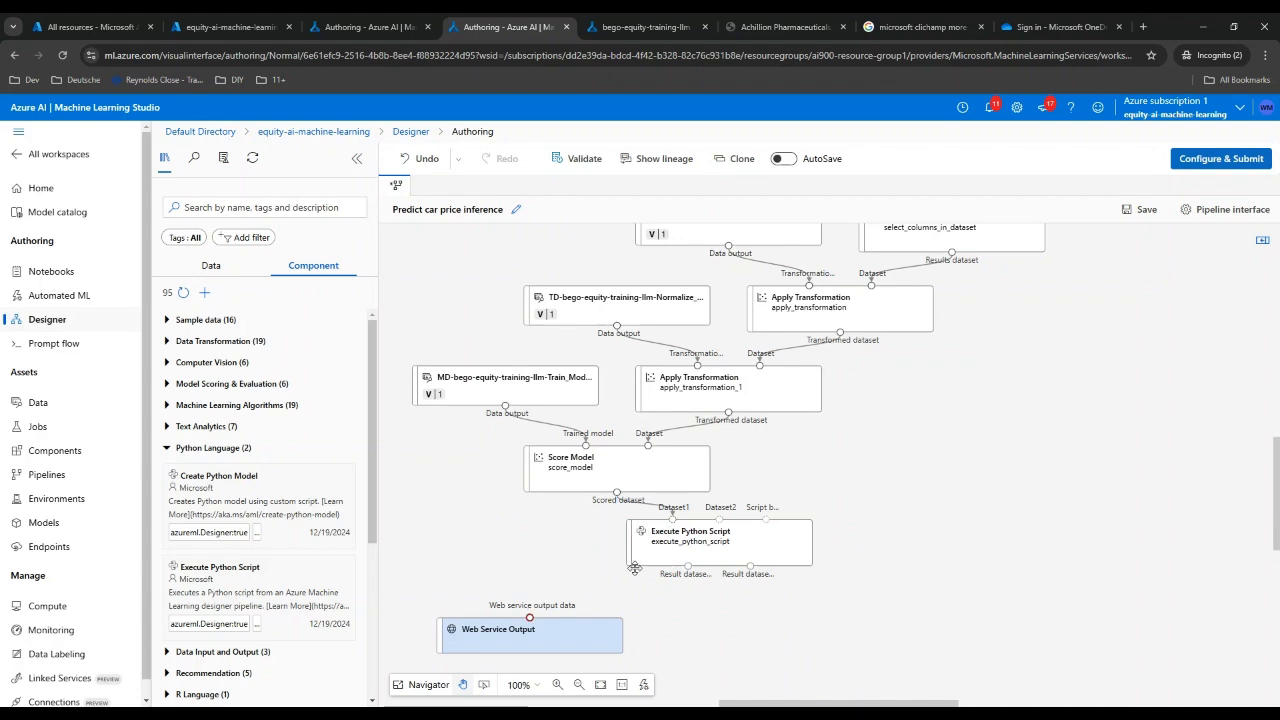
left_click_drag(688, 567, 530, 617)
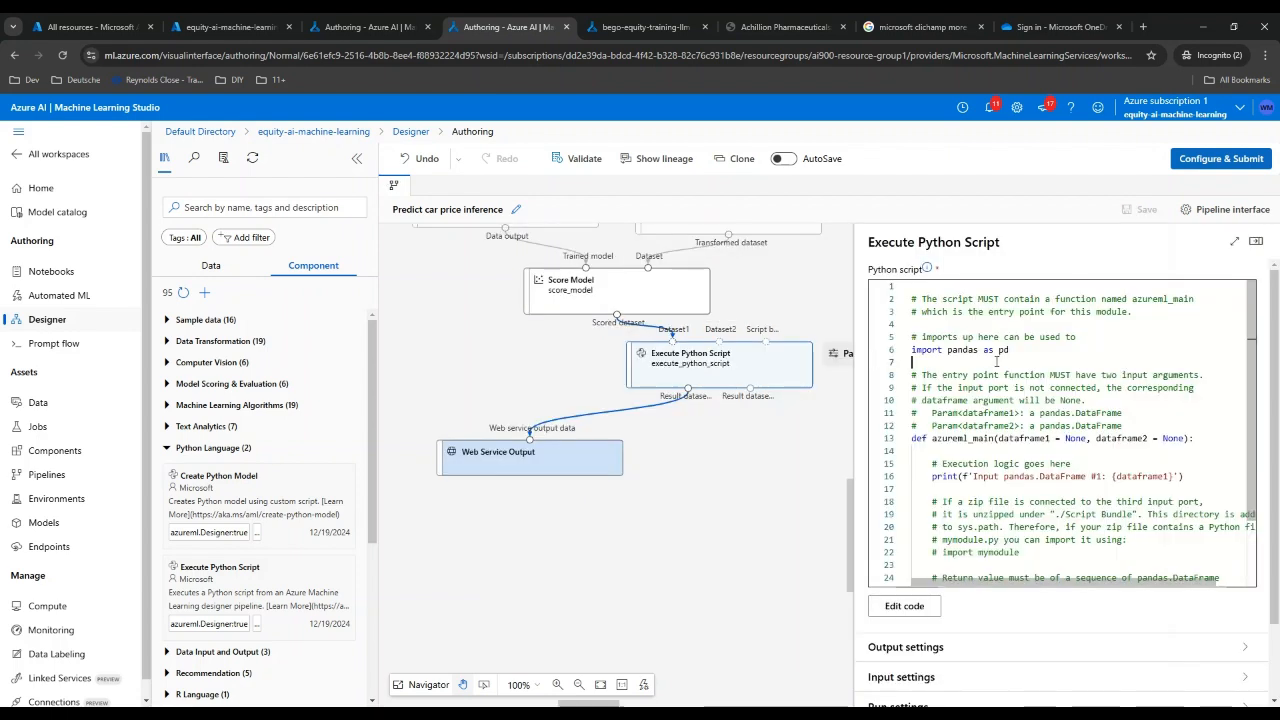
Step: Replace the Python script with an azureml_main function that returns only Scored Labels renamed to predicted_price, and save the pipeline
key("ctrl+a")
type("import pandas as pd  def azureml_main(dataframe1 = None, dataframe2 = None):      scored_results = dataframe1[['Scored Labels']]     scored_results.rename(columns={'Scored Labels':'predicted_price'},                         inplace=True)     return scored_results")
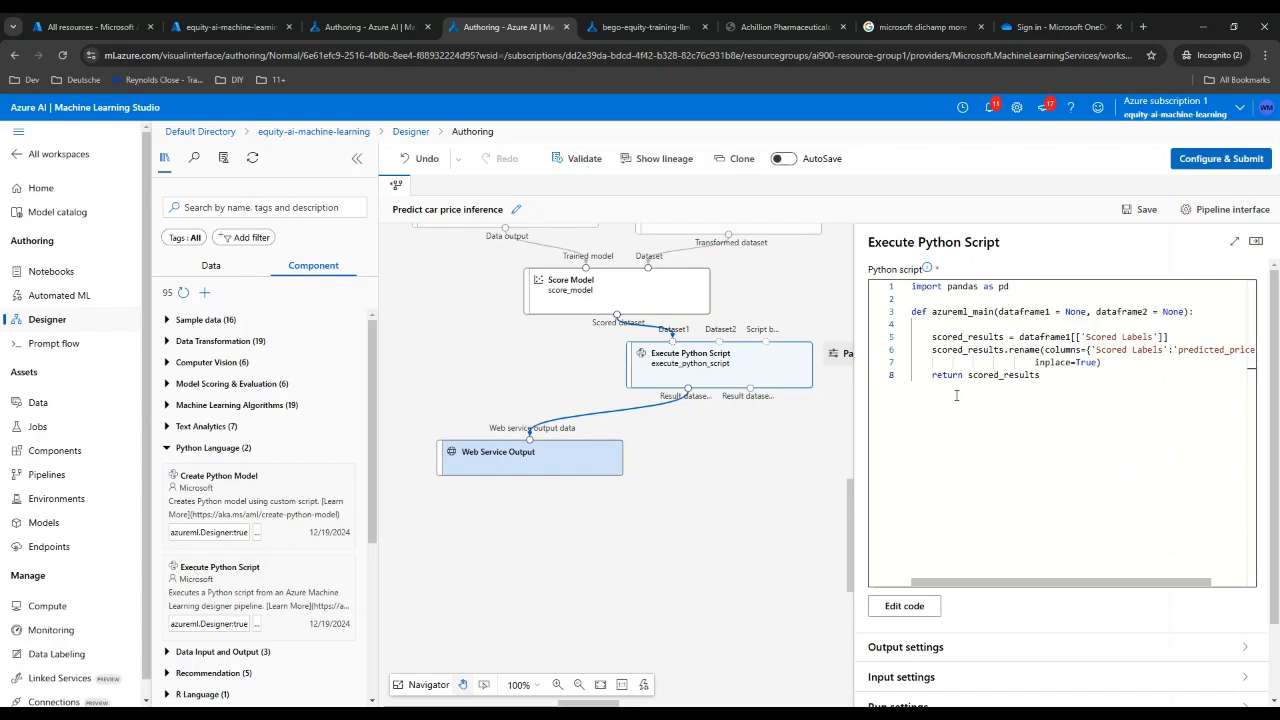
left_click(1140, 209)
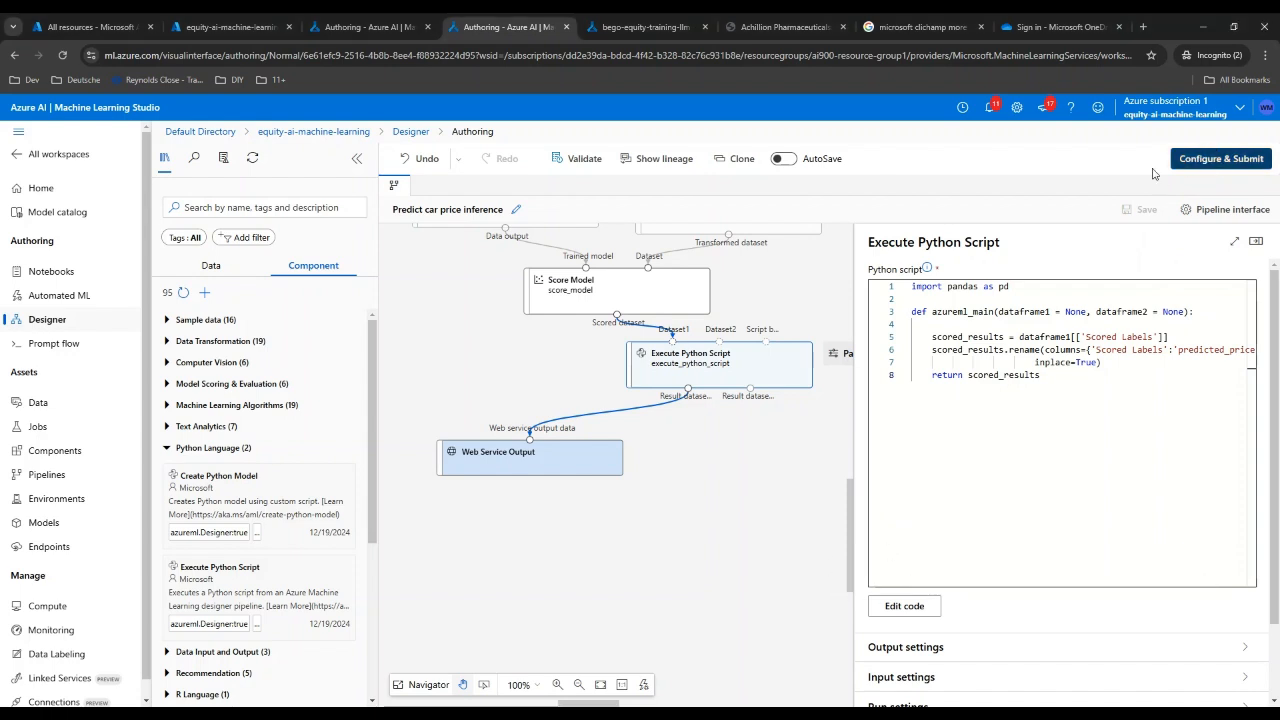
Step: Submit the inference pipeline as a job under a new experiment named predict-price
left_click(1218, 165)
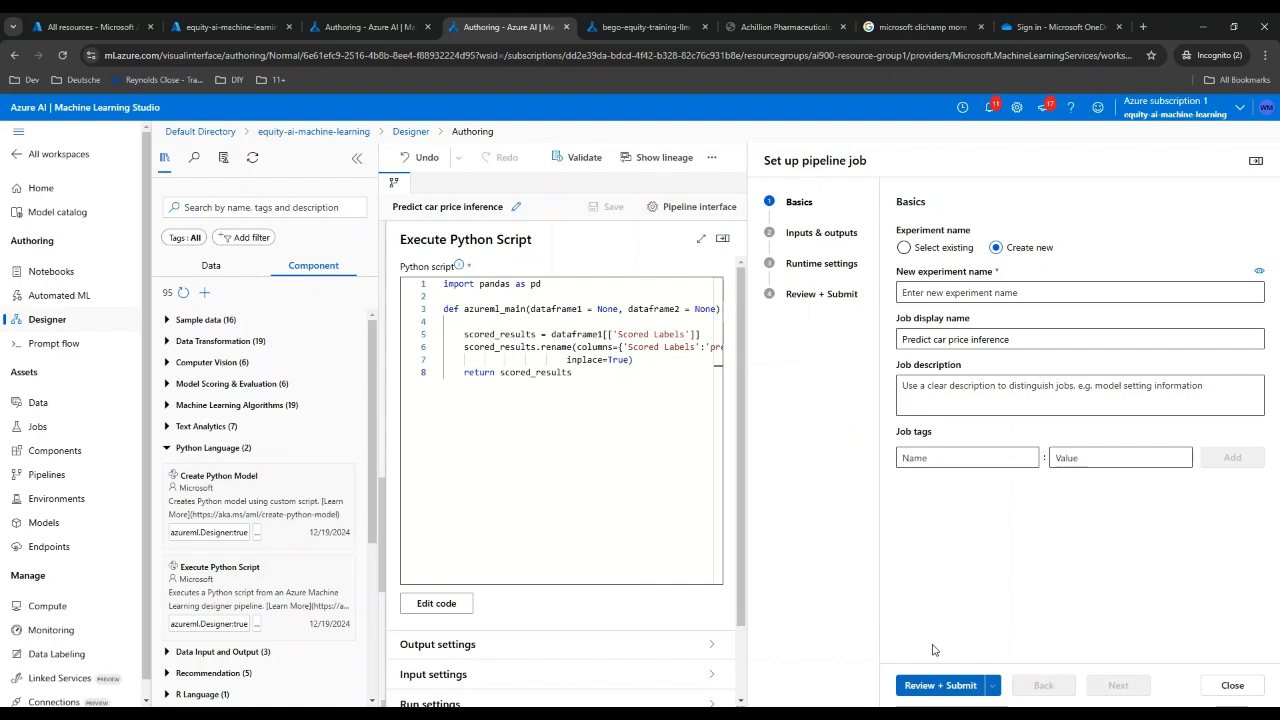
left_click(936, 685)
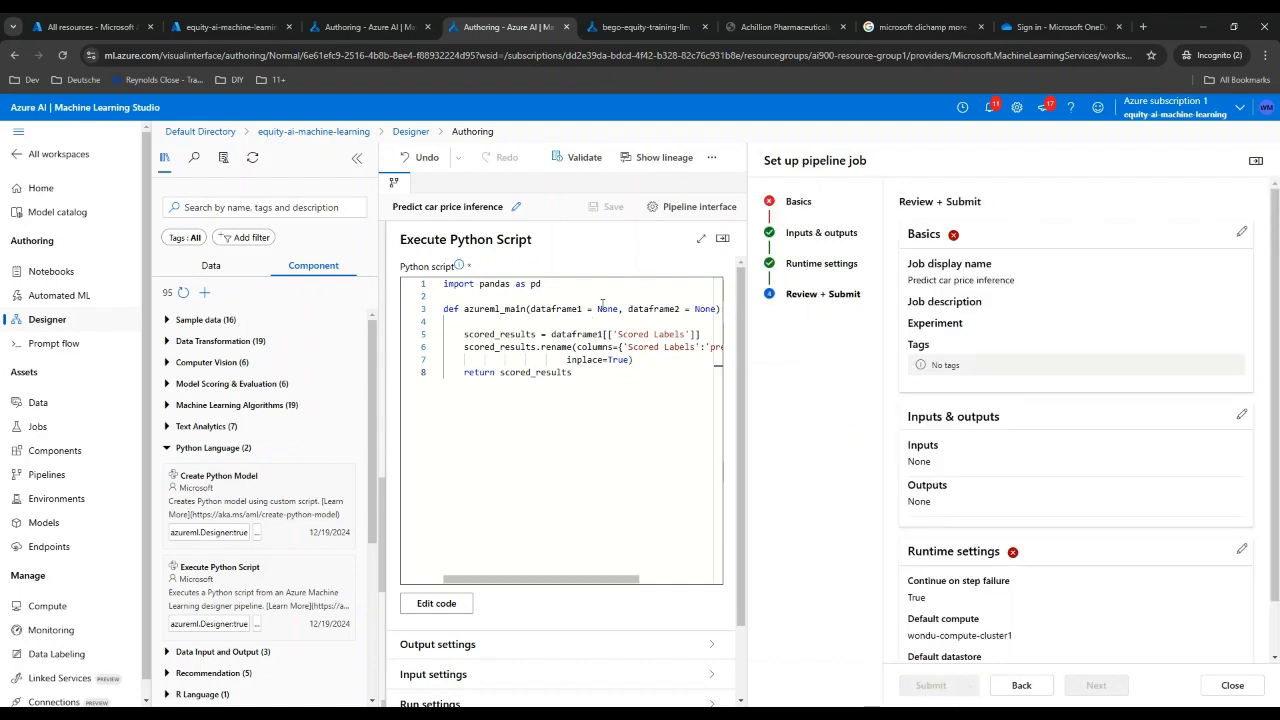
left_click(799, 204)
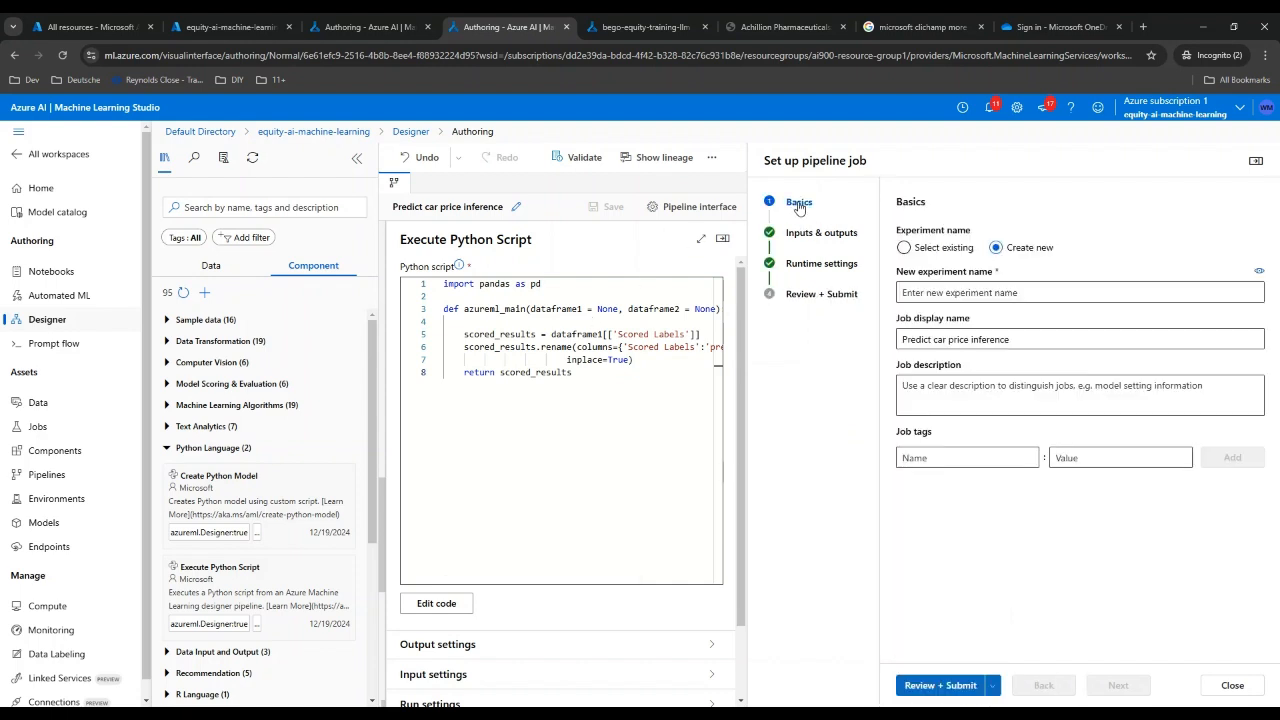
left_click(1004, 293)
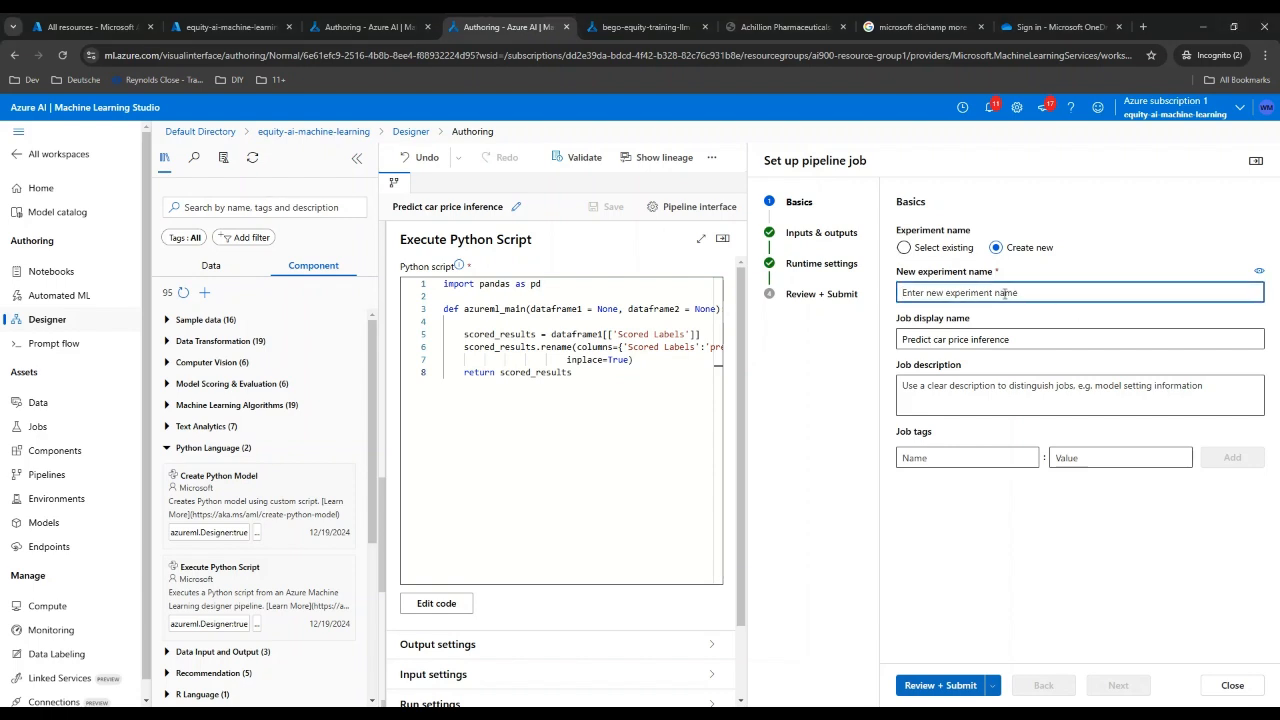
type("predict-price")
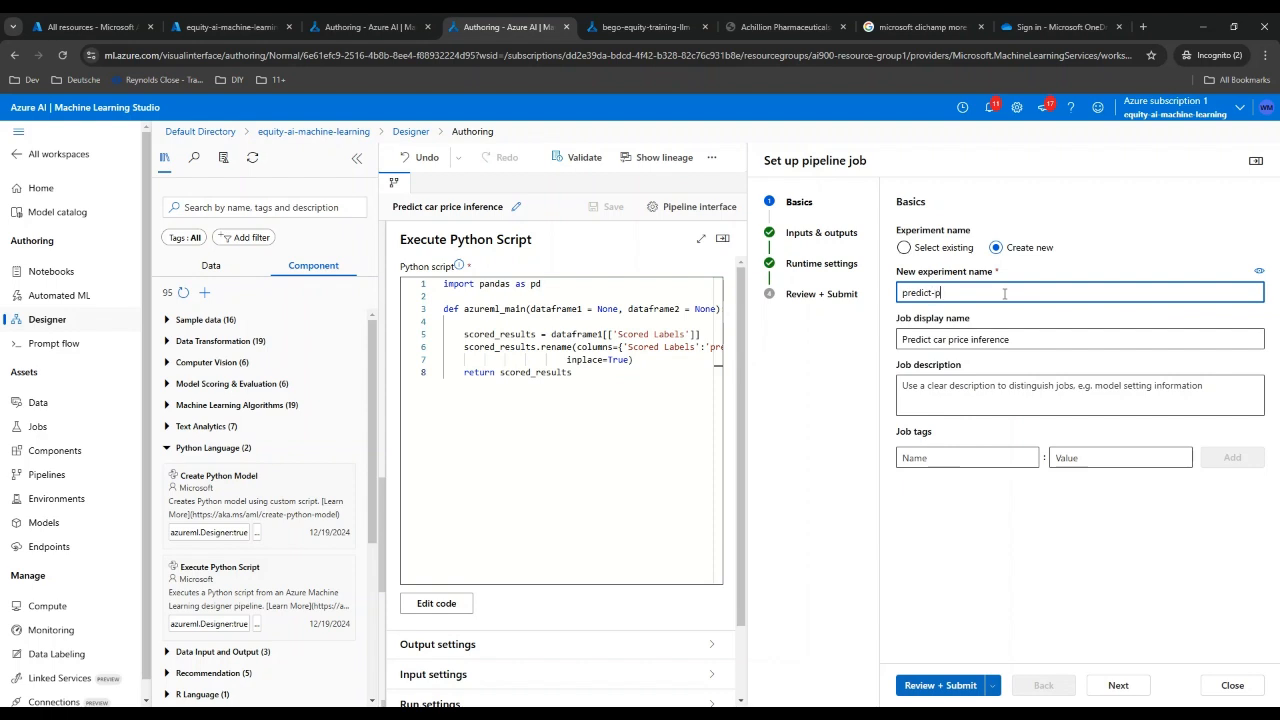
left_click(932, 687)
left_click(932, 687)
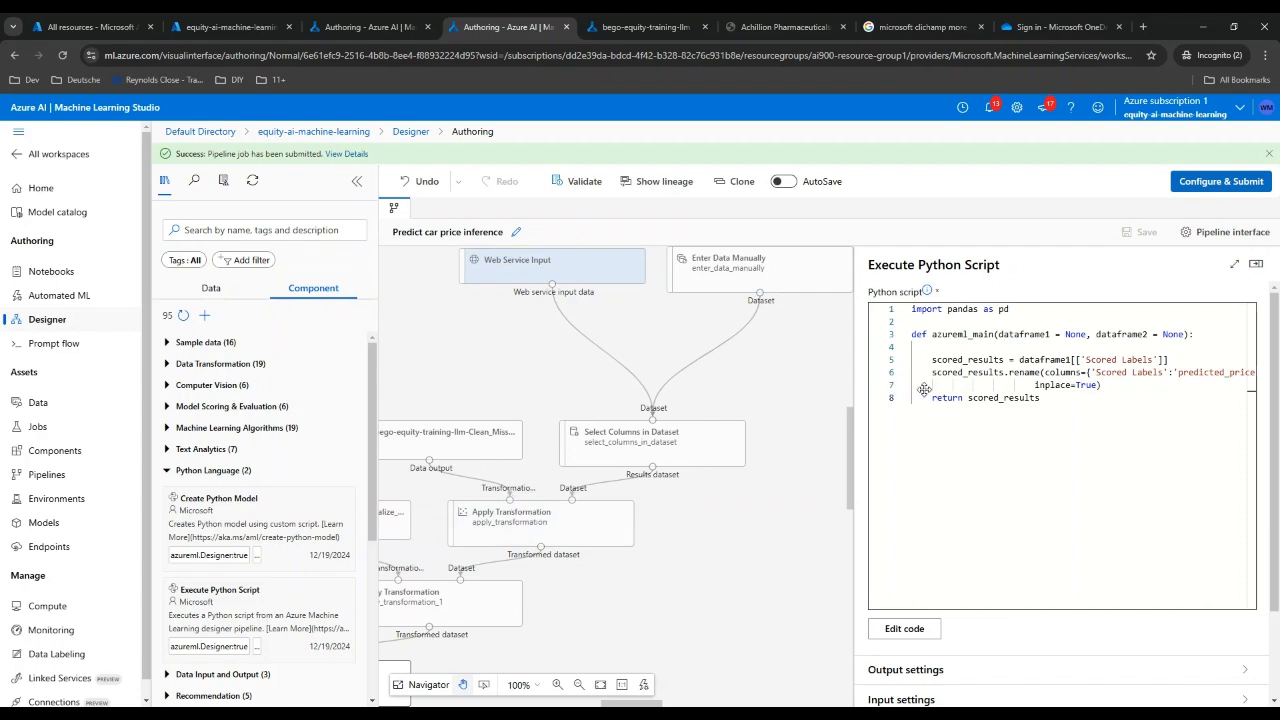
Step: Open the submitted job's details and examine the run status of its components from Enter Data Manually down to Web Service Output
left_click(348, 155)
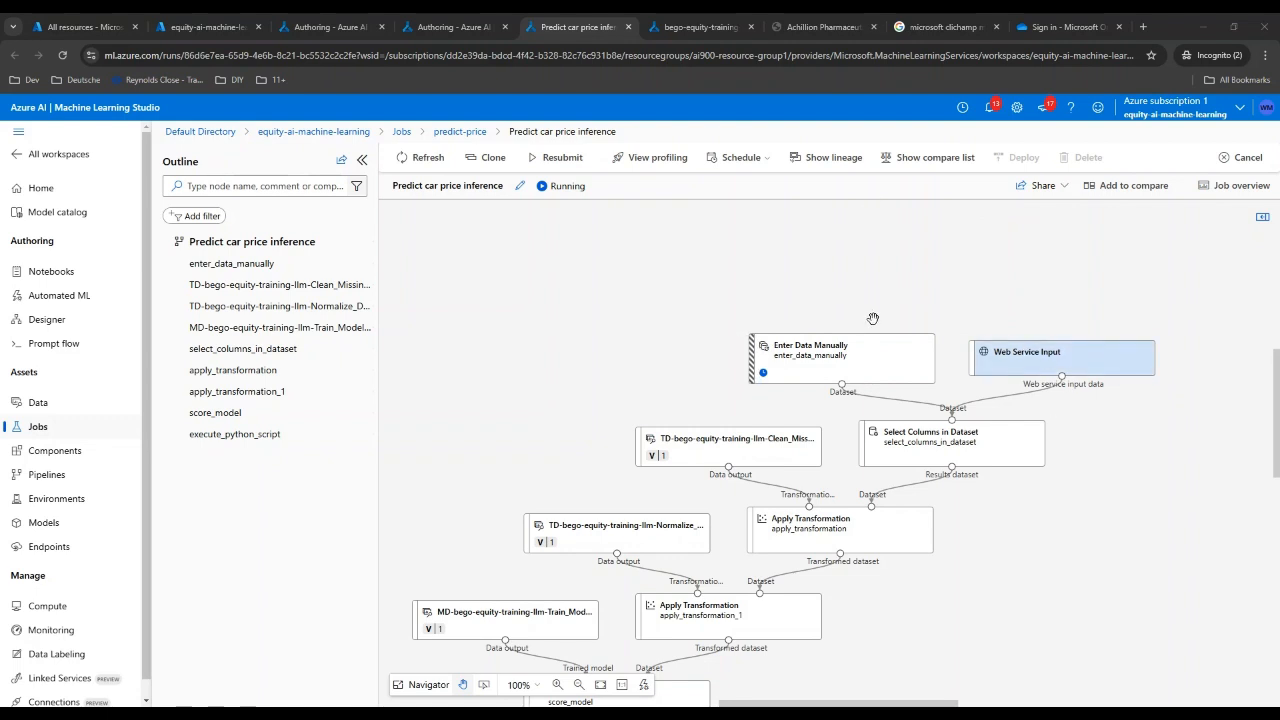
mouse_move(848, 351)
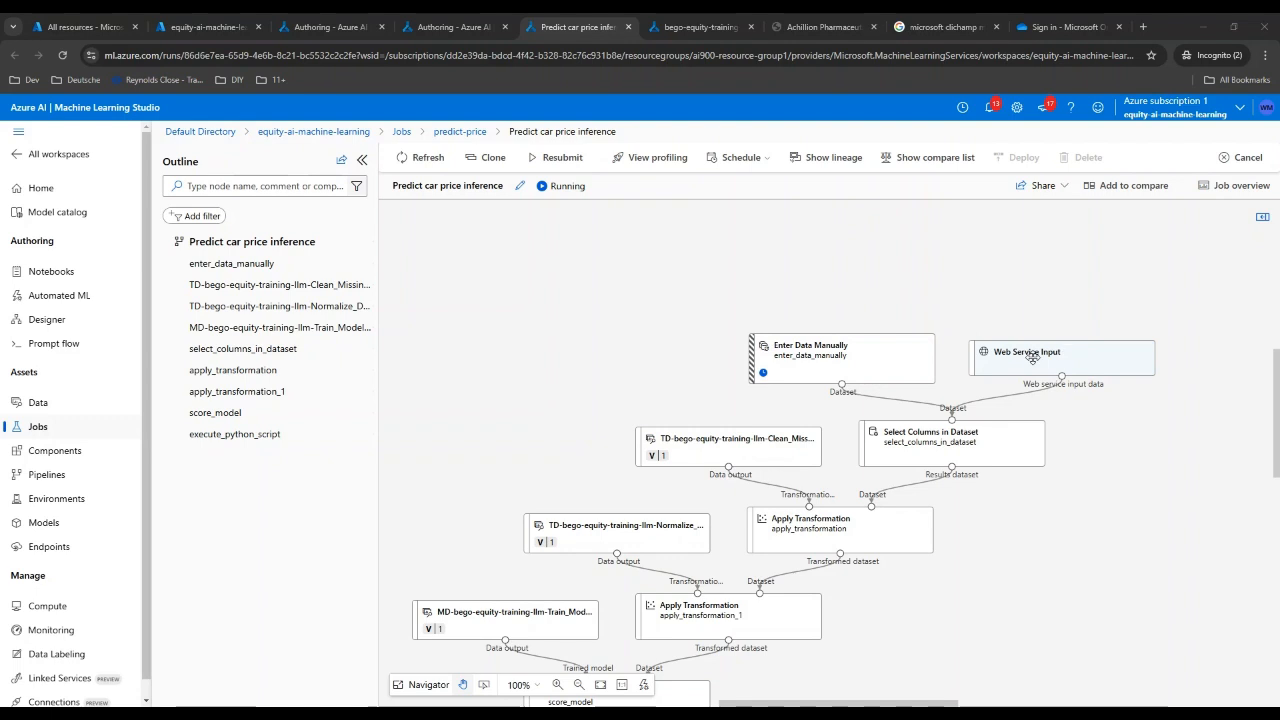
left_click(988, 356)
mouse_move(933, 437)
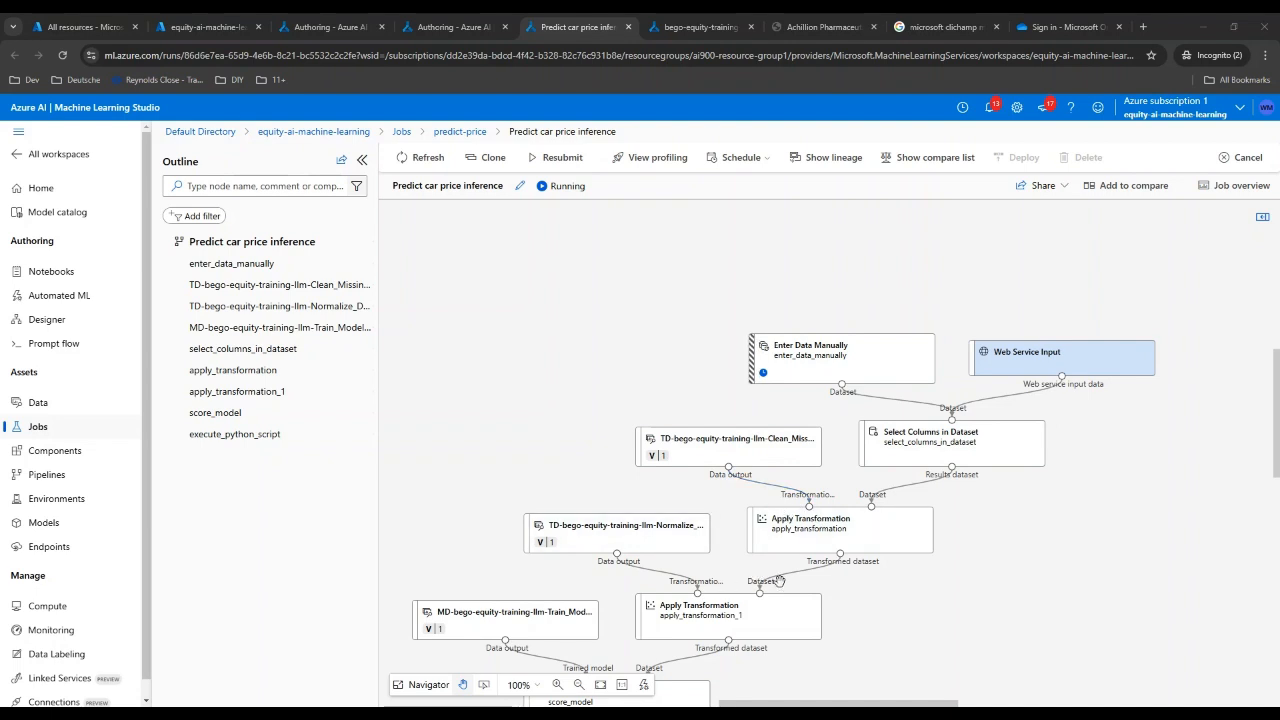
scroll(700, 545, "down", 1)
mouse_move(604, 573)
scroll(604, 573, "down", 1)
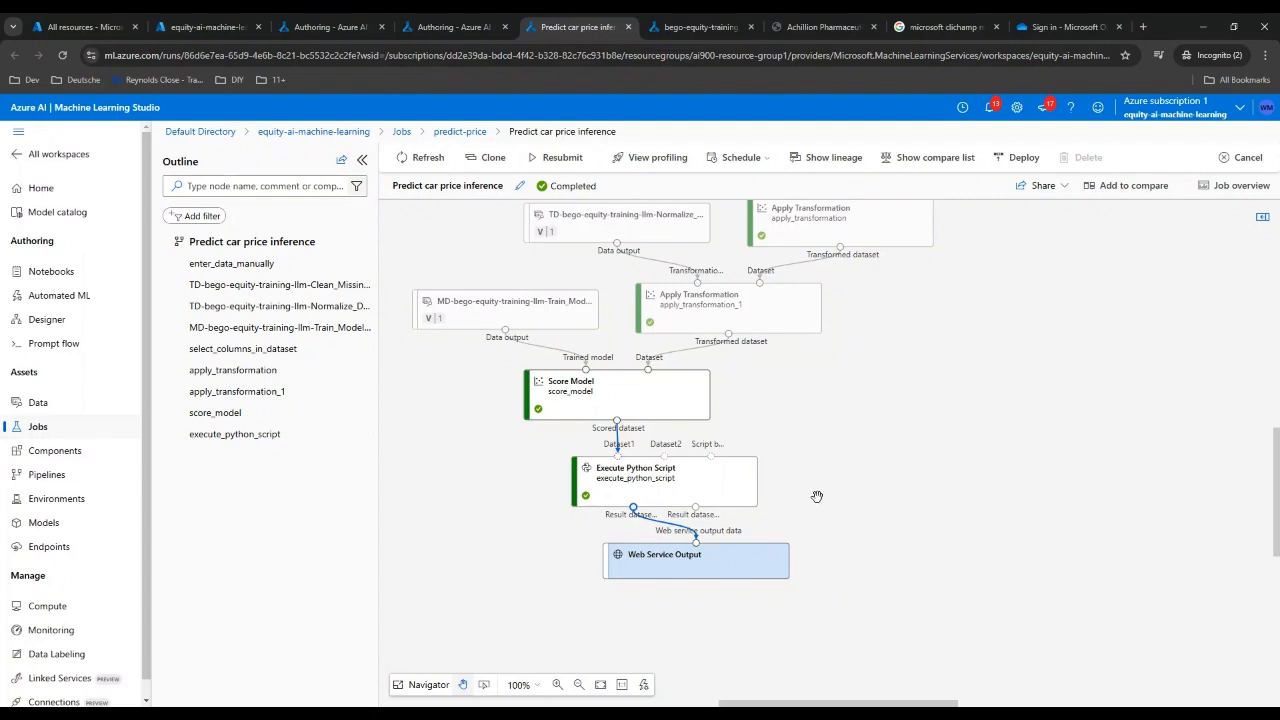
scroll(816, 497, "up", 3)
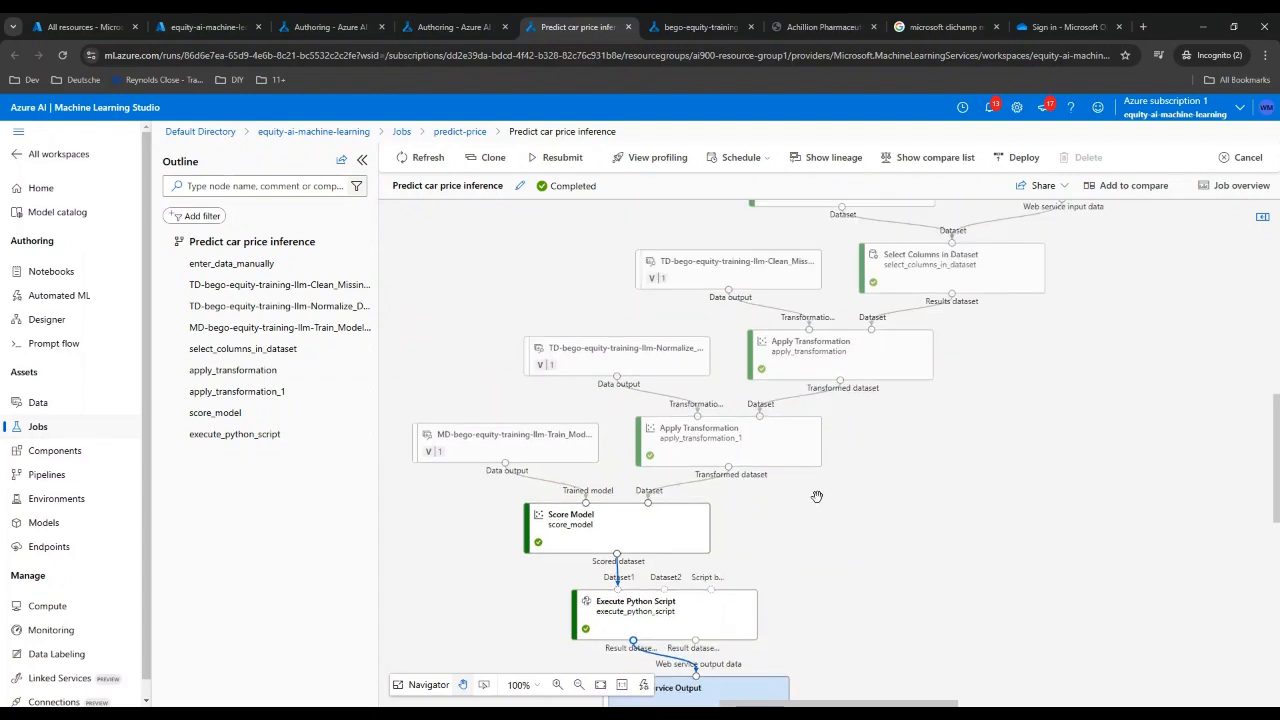
scroll(816, 497, "up", 2)
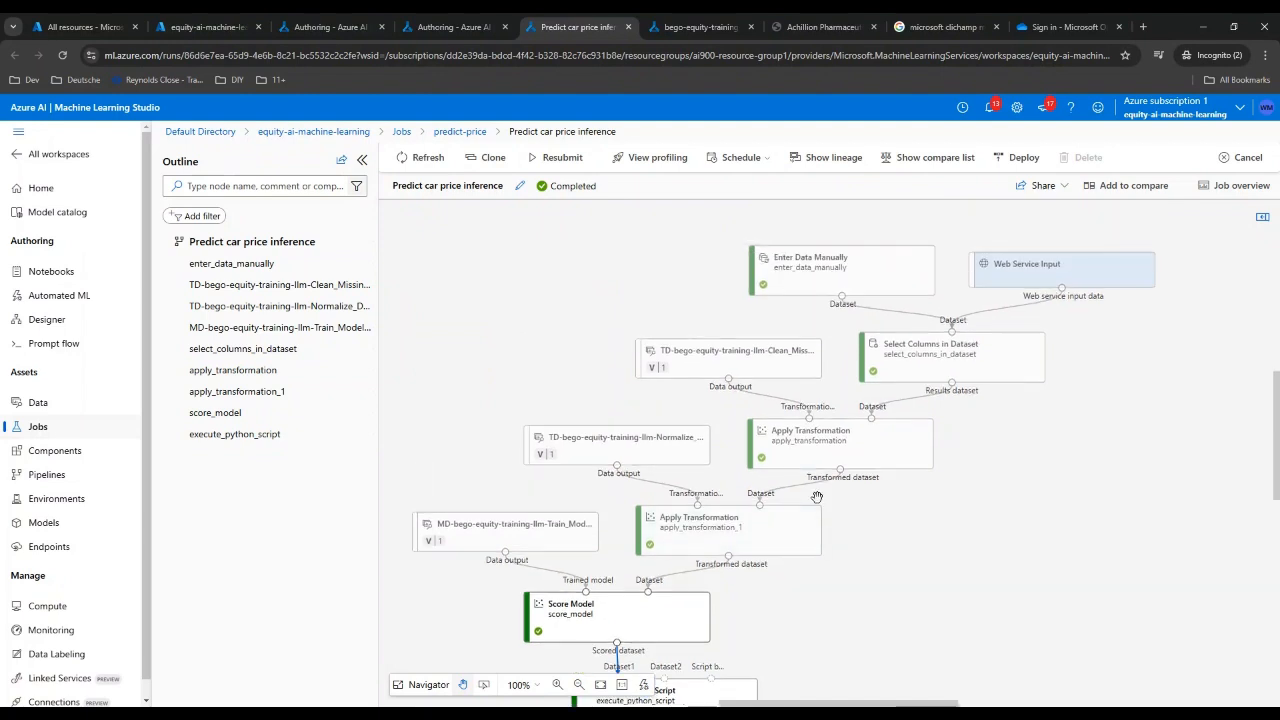
Step: Preview the Dataset output of Enter Data Manually, look through its columns, and close the preview
left_click(812, 268)
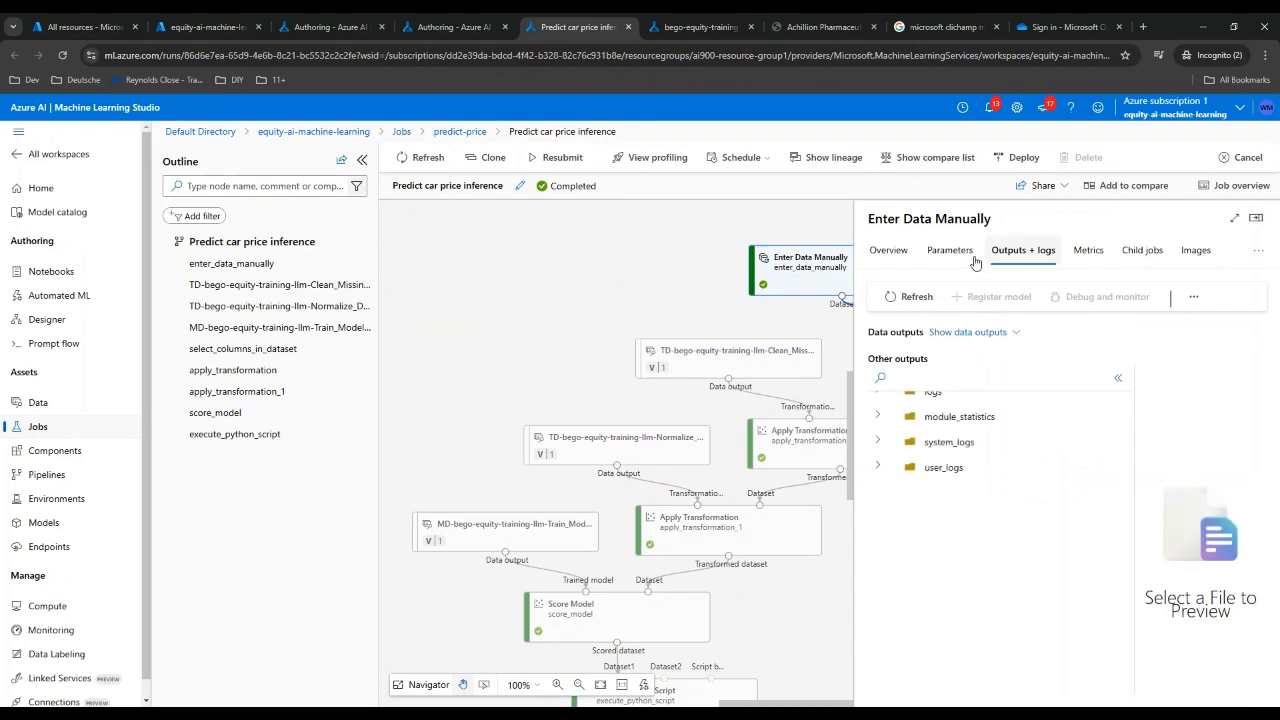
left_click(985, 332)
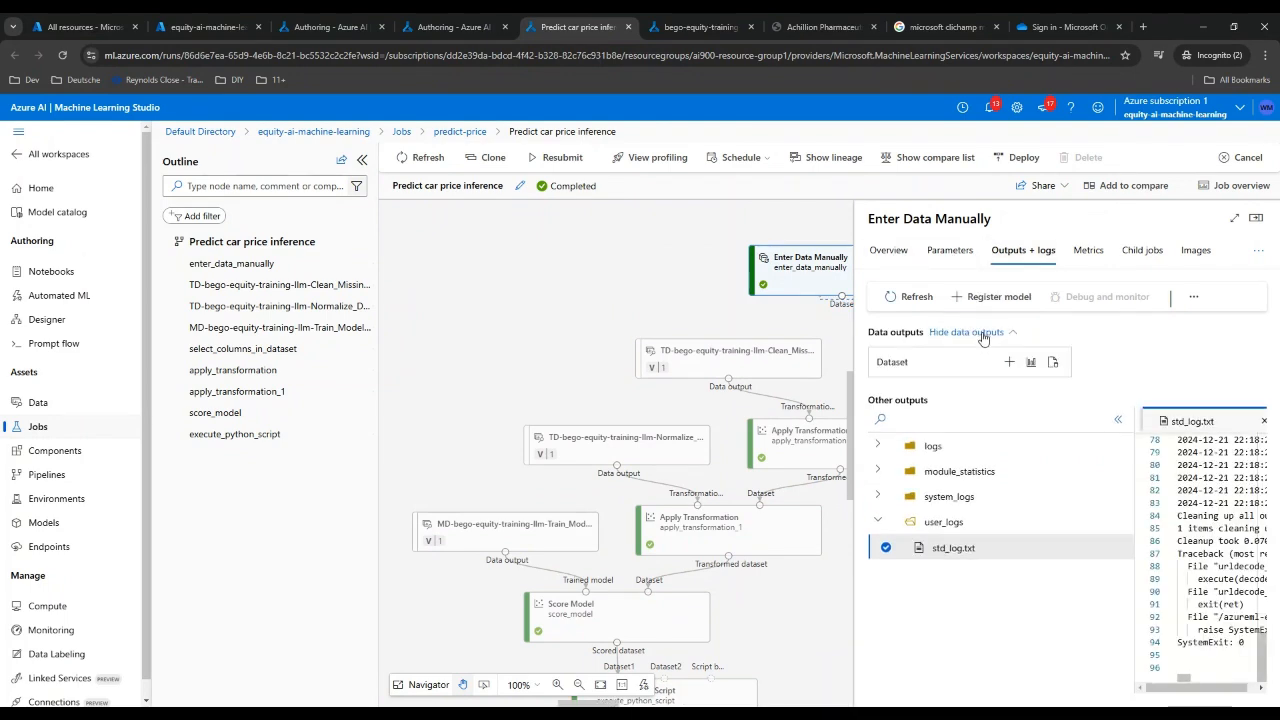
left_click(1031, 362)
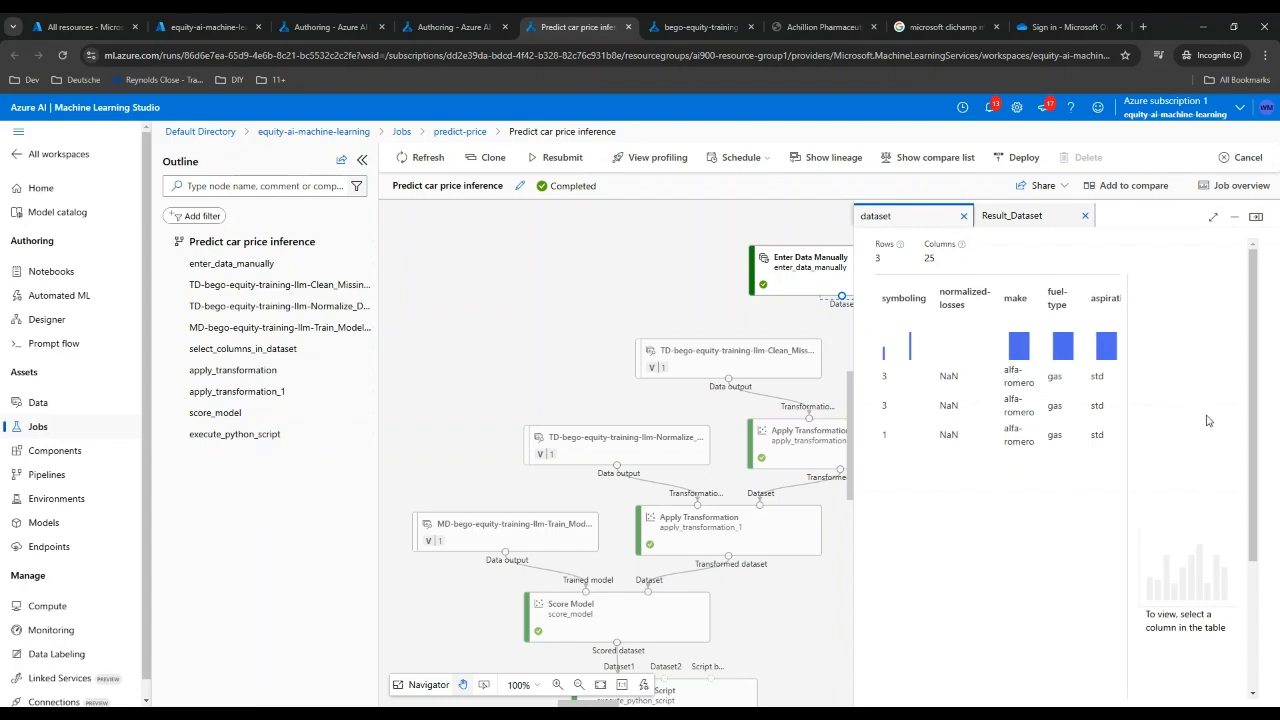
left_click_drag(1253, 553, 1247, 697)
scroll(1096, 697, "right", 6)
left_click_drag(1253, 453, 1248, 293)
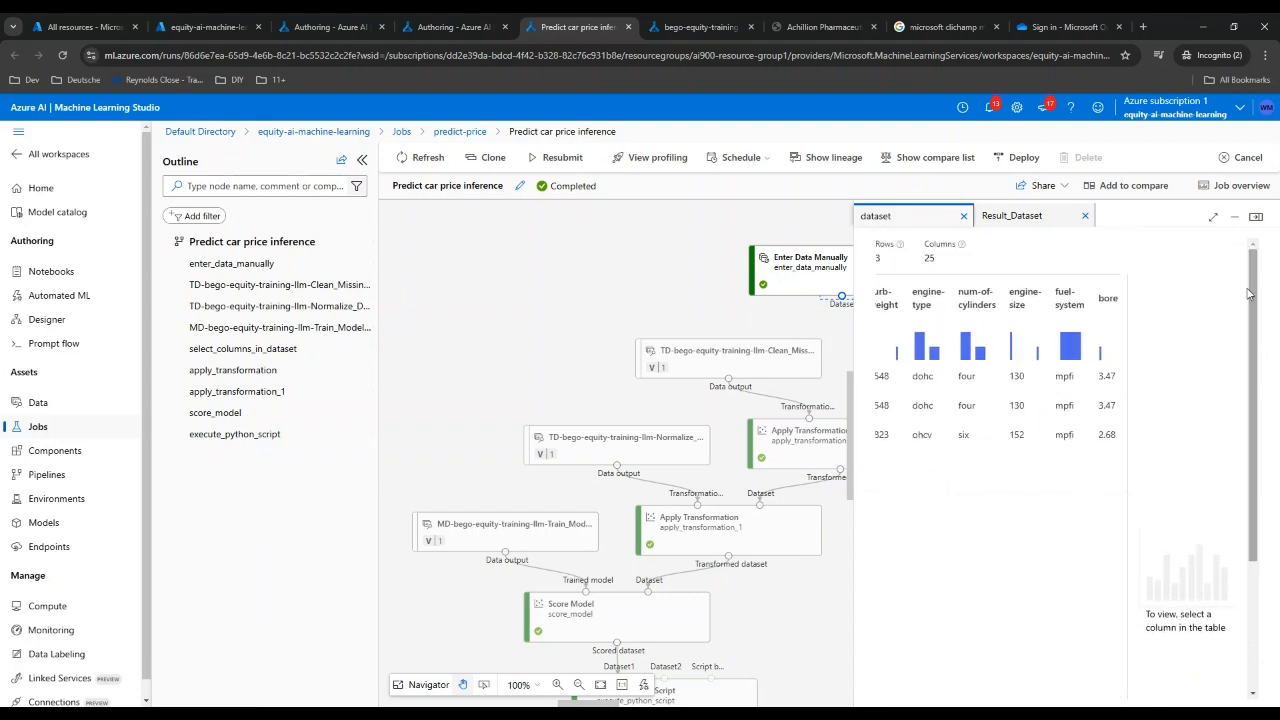
left_click(1256, 216)
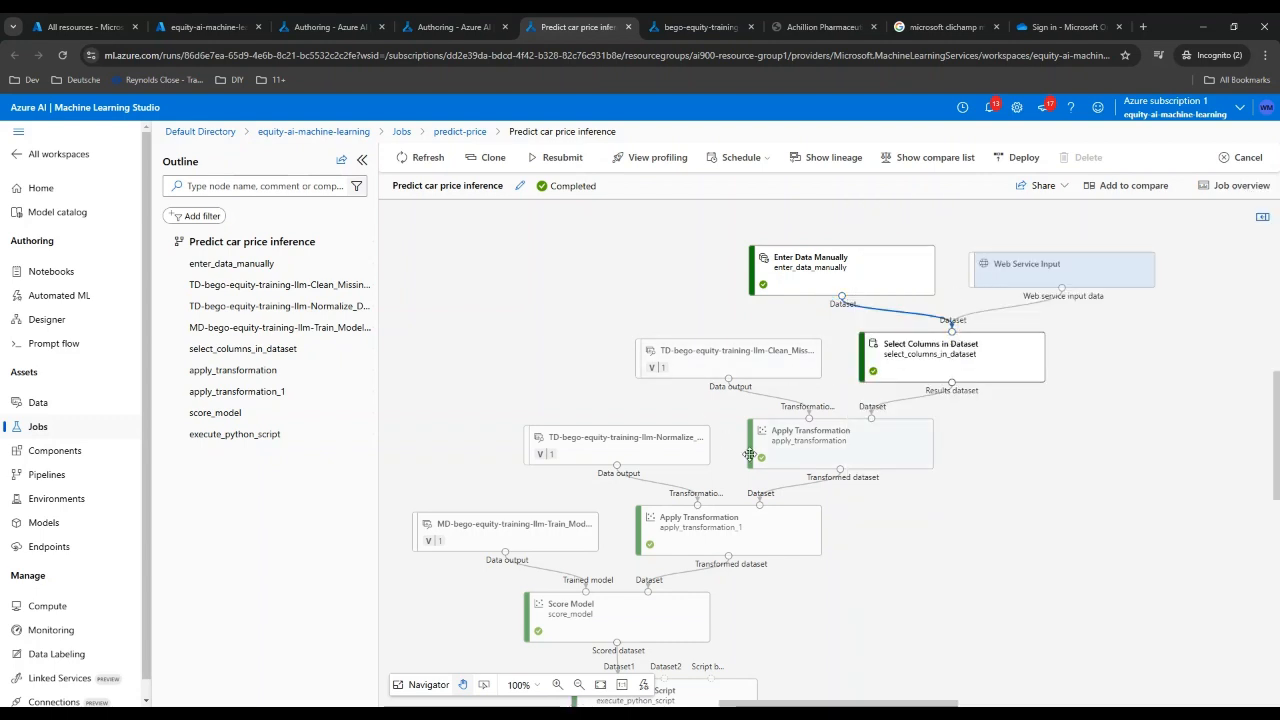
Step: Preview the Result dataset output of Execute Python Script to check the predicted prices
scroll(750, 454, "down", 3)
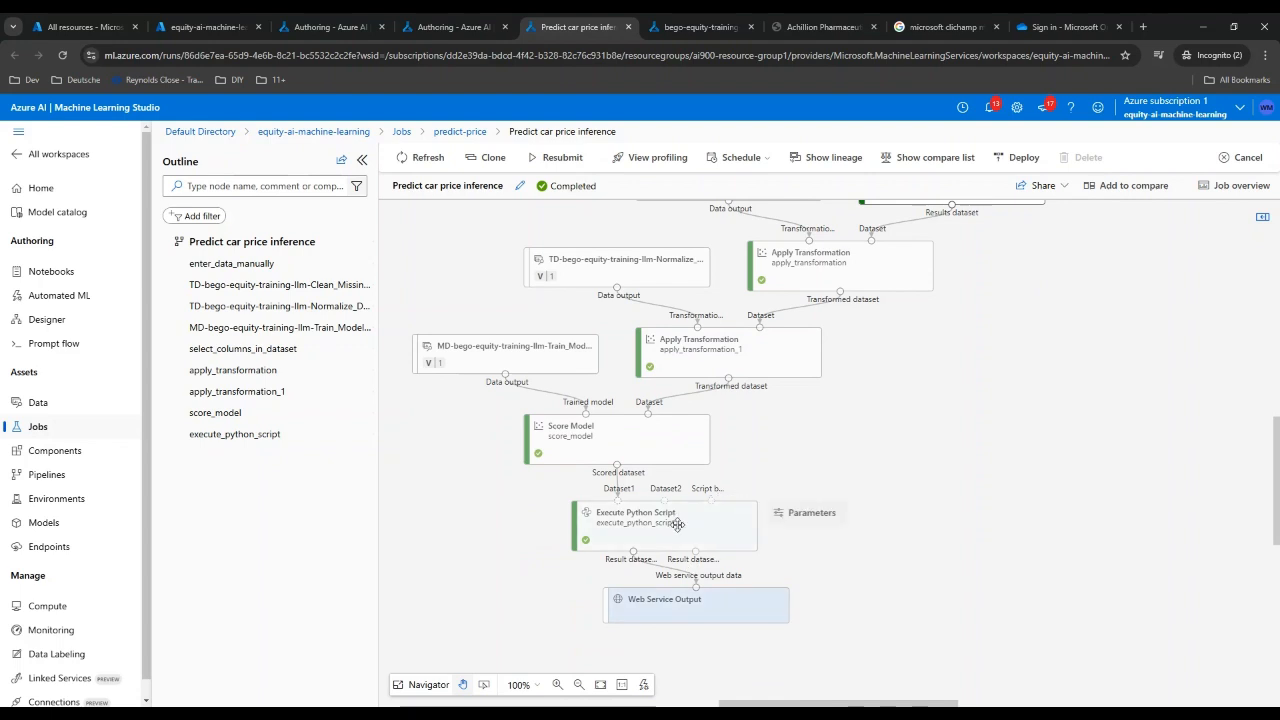
left_click(641, 521)
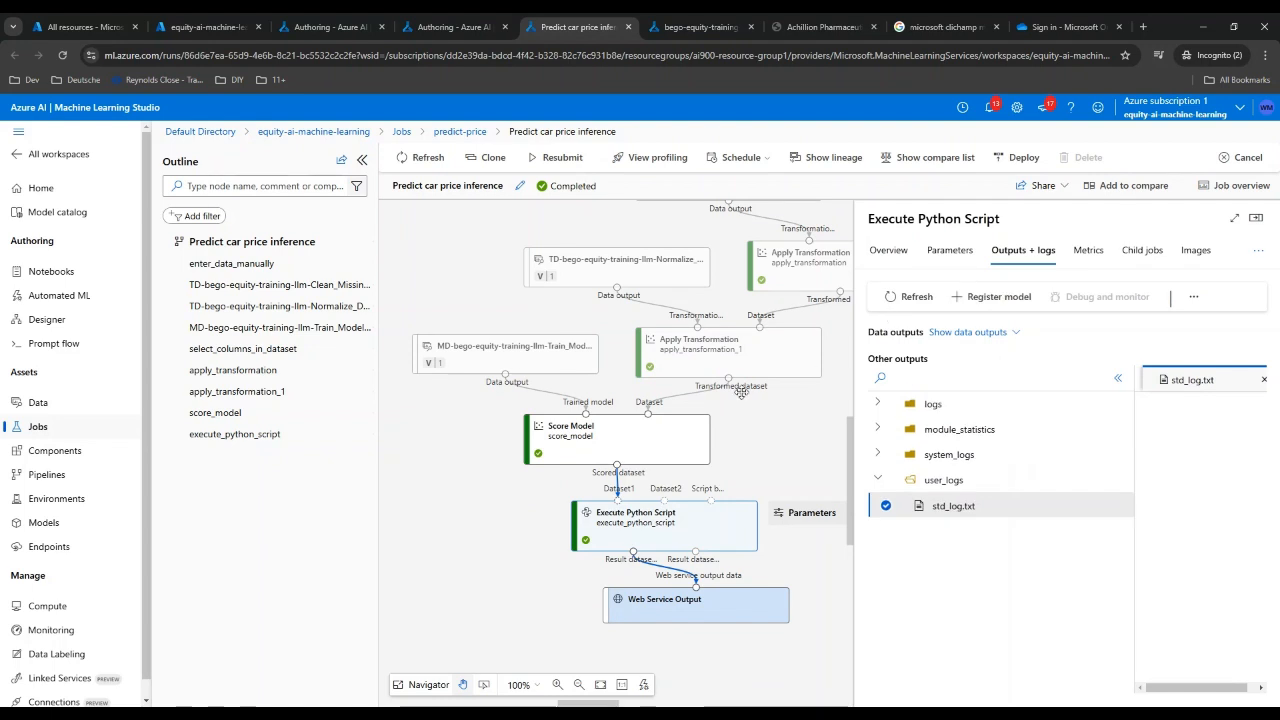
mouse_move(605, 436)
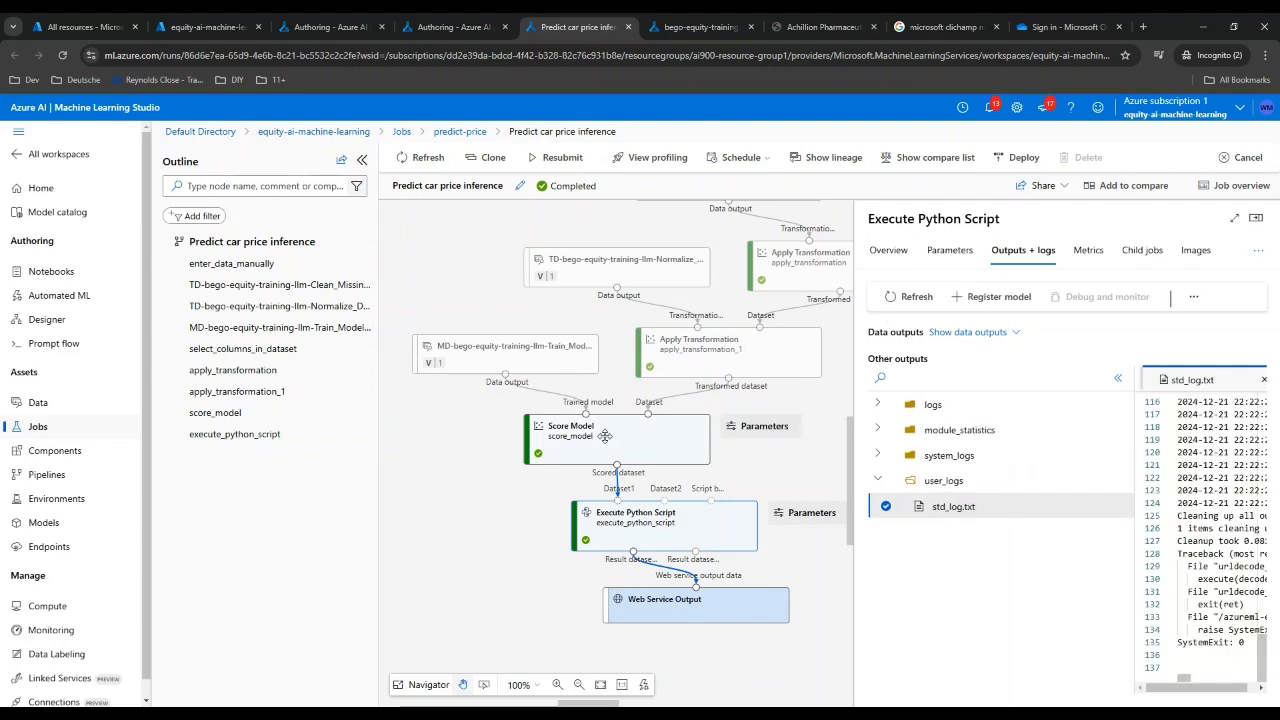
left_click(972, 334)
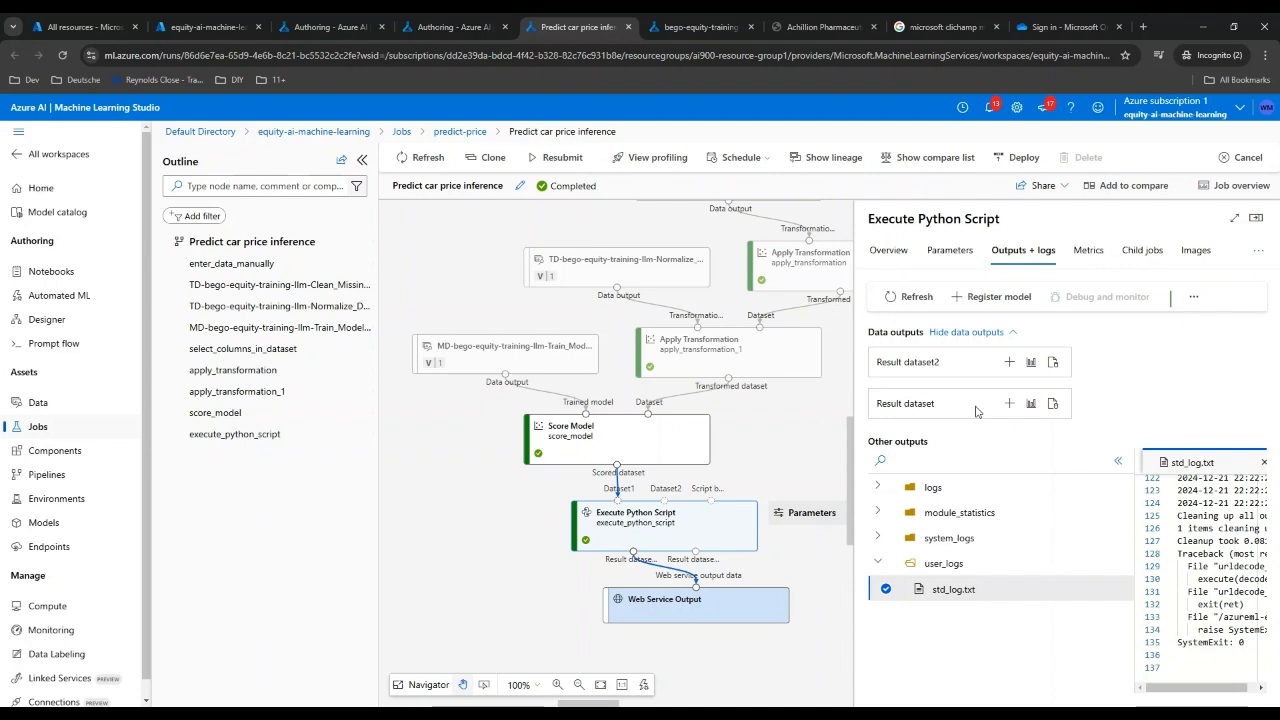
left_click(1031, 406)
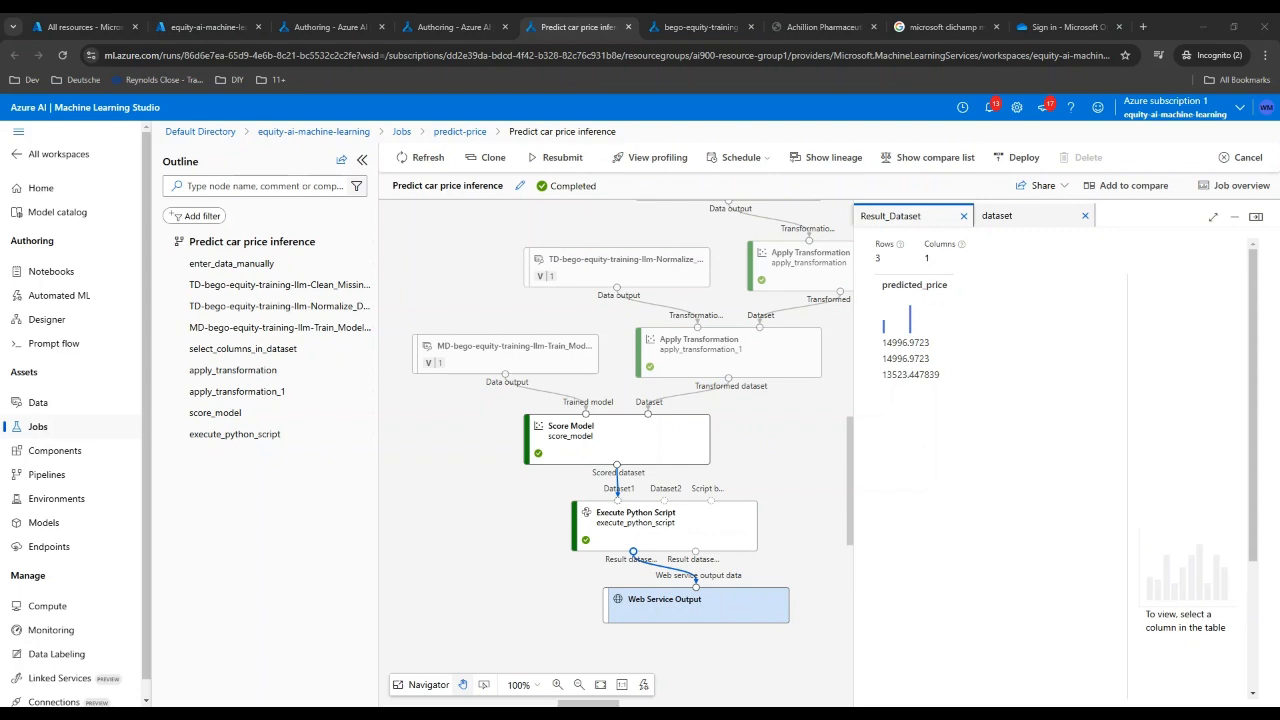
Step: Start deploying the completed job as a new real-time endpoint and name it predict-car-price-deploy
left_click(1020, 161)
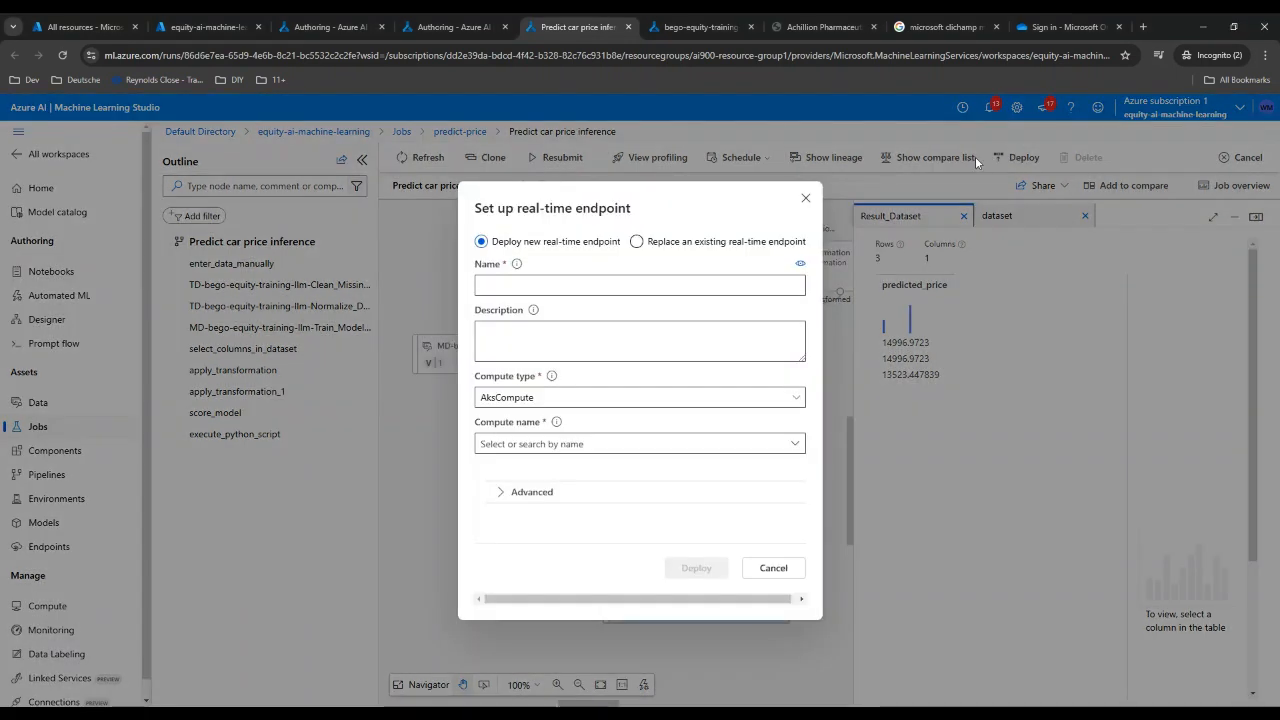
left_click(525, 286)
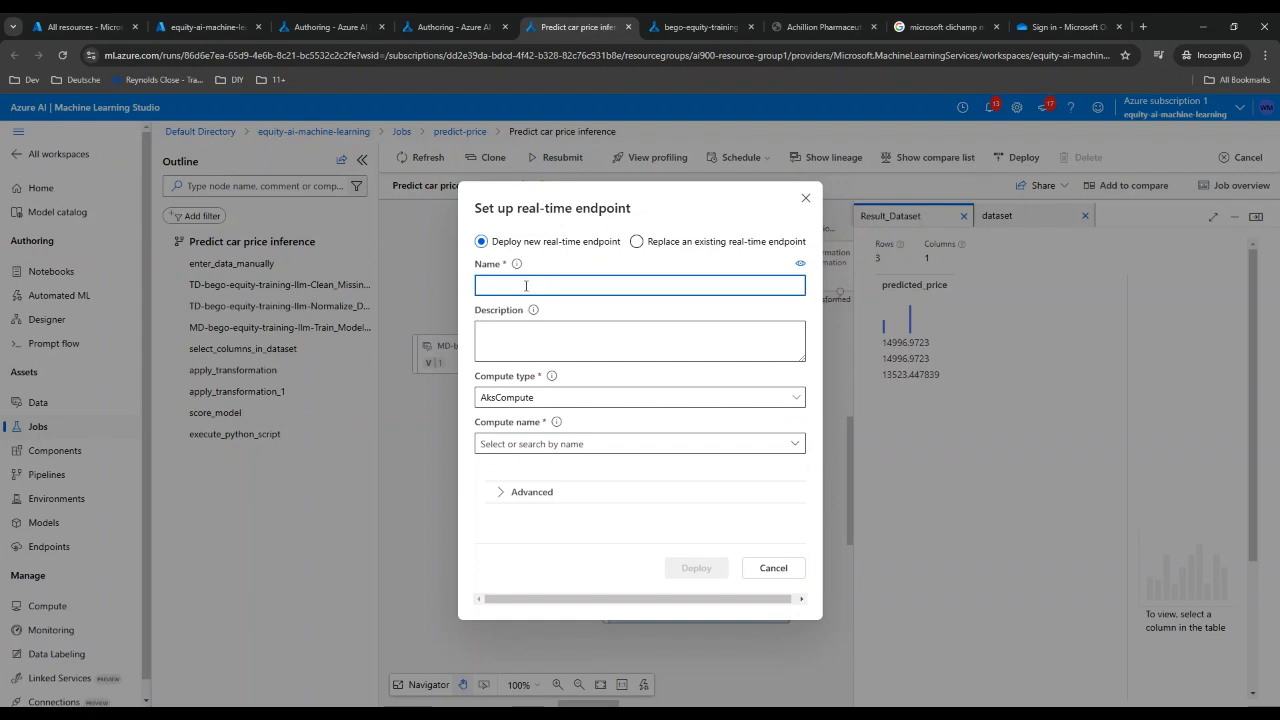
type("predict")
type("-p")
type("ca")
type("-price")
type("-deploy")
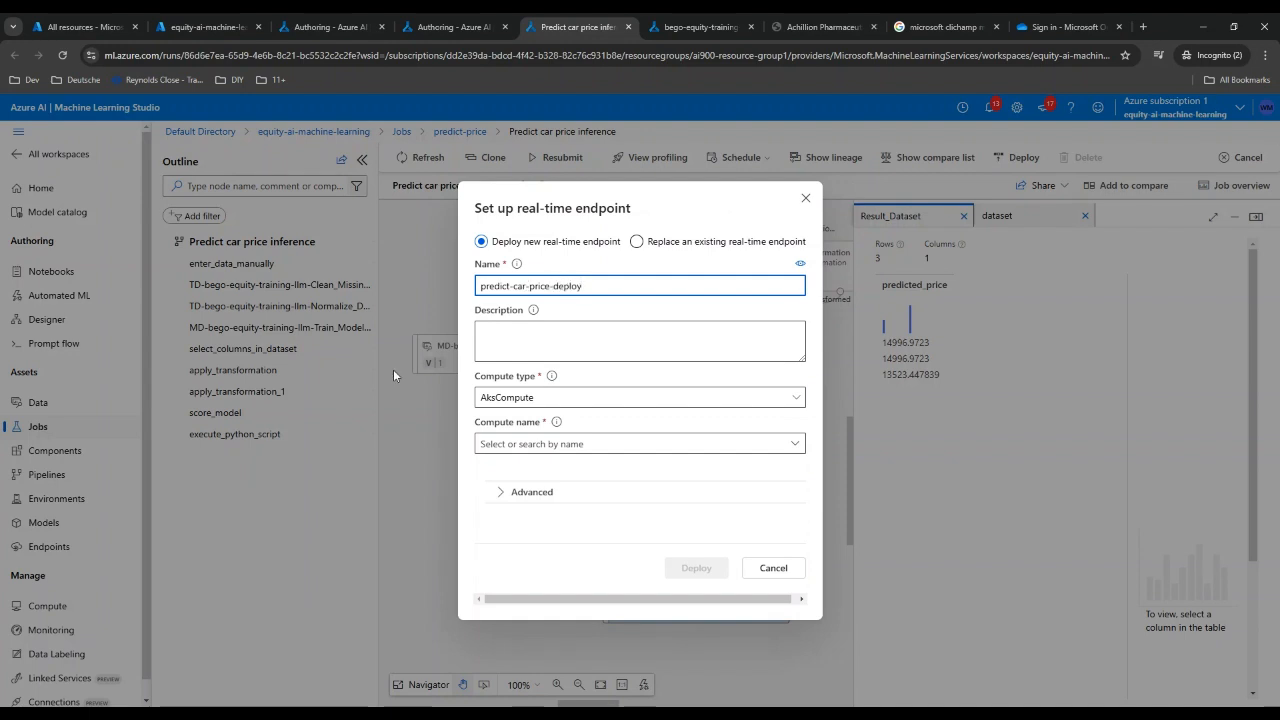
Step: Open the compute type choices for the new real-time endpoint
left_click(551, 400)
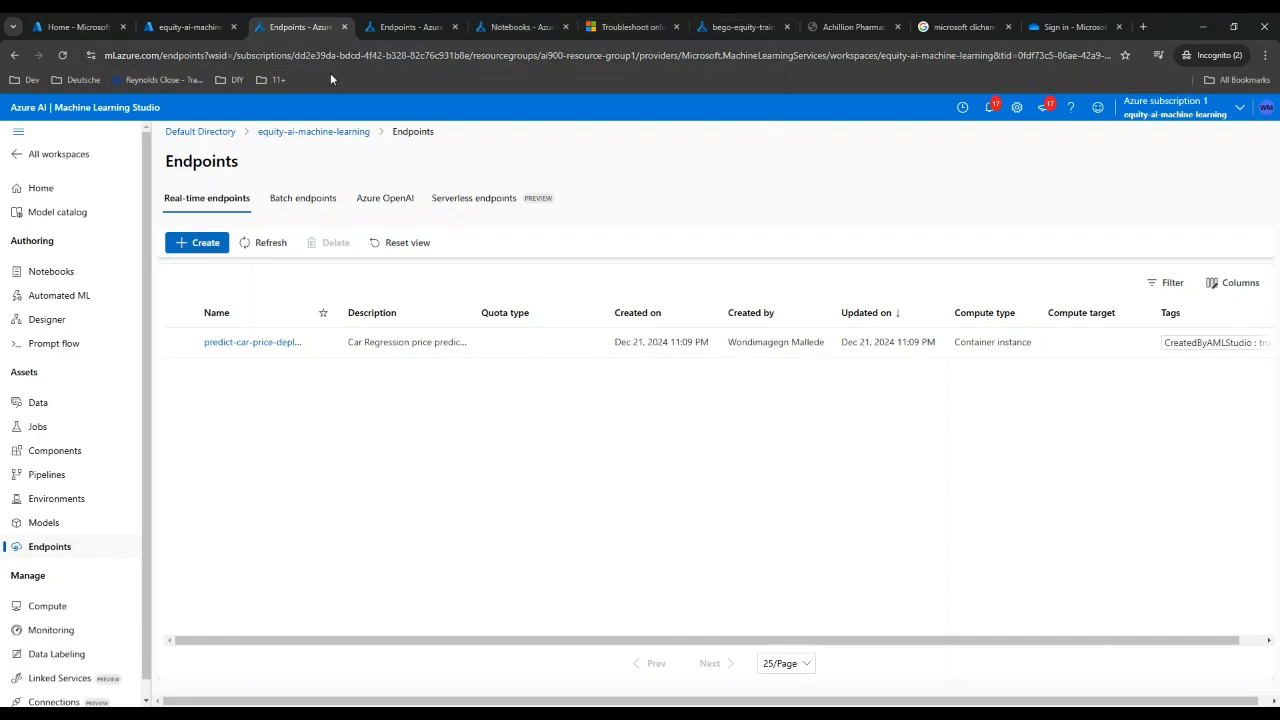
Step: Open the deployed predict-car-price-deploy endpoint and examine its consumption info and Python sample code
left_click(236, 344)
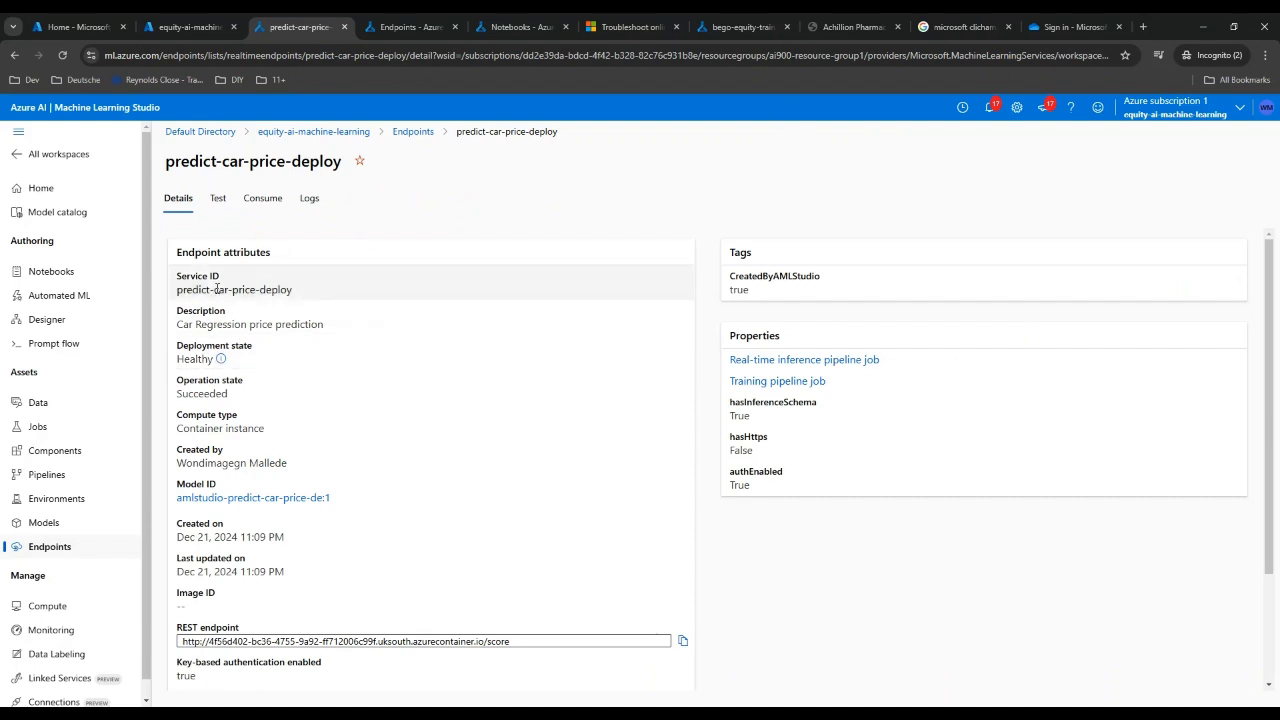
left_click(263, 200)
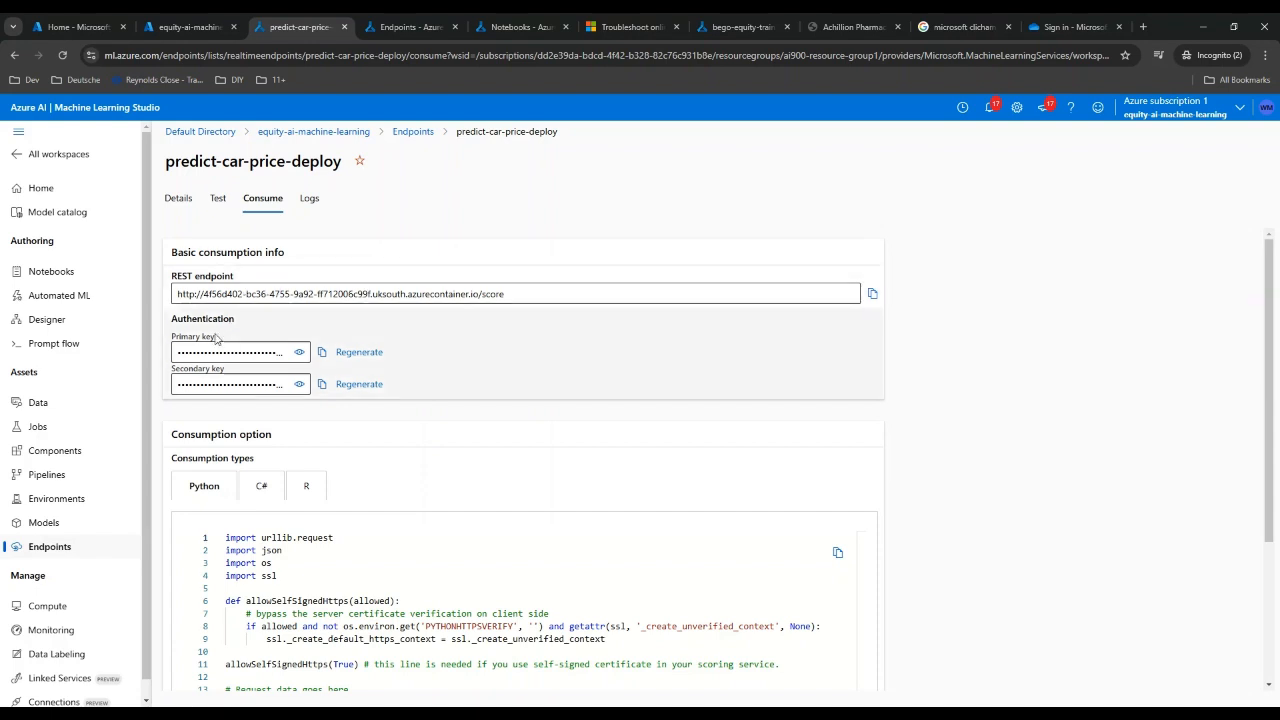
scroll(568, 525, "down", 1)
scroll(570, 535, "down", 4)
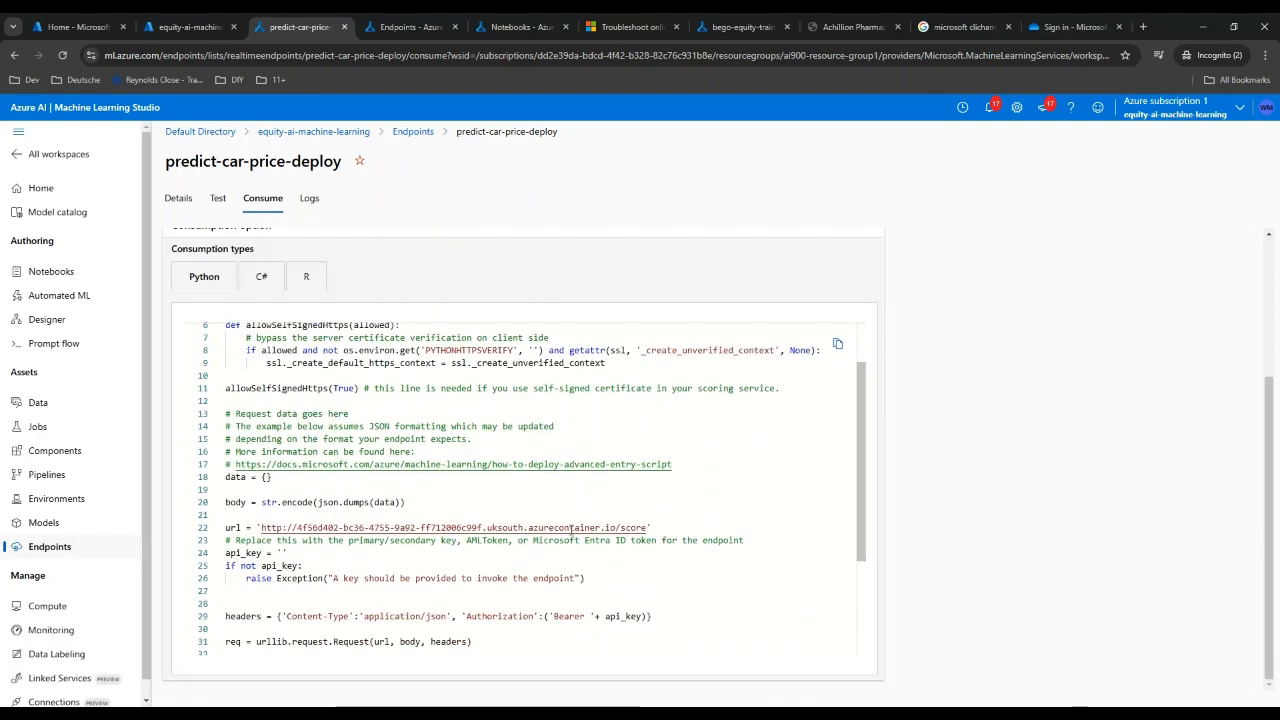
scroll(571, 530, "down", 3)
scroll(571, 530, "up", 5)
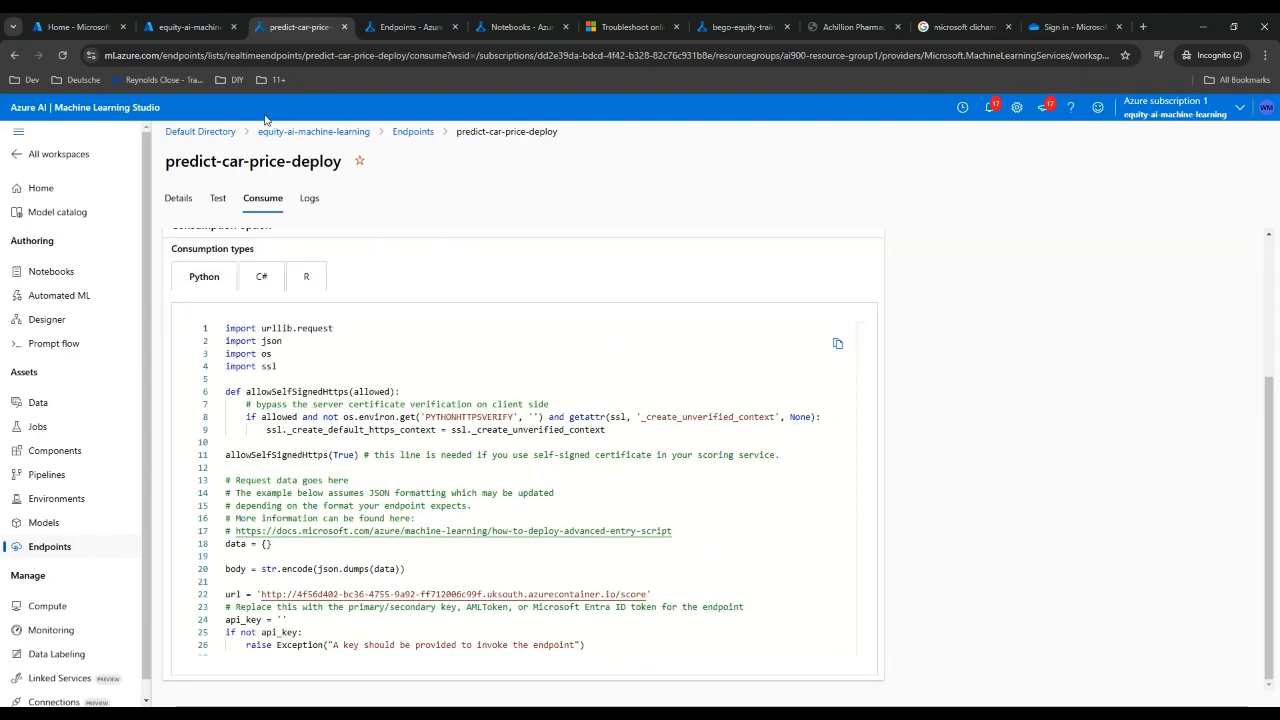
Step: Create a new notebook file named predict_car_price.ipynb in the workspace's Notebooks area
left_click(403, 27)
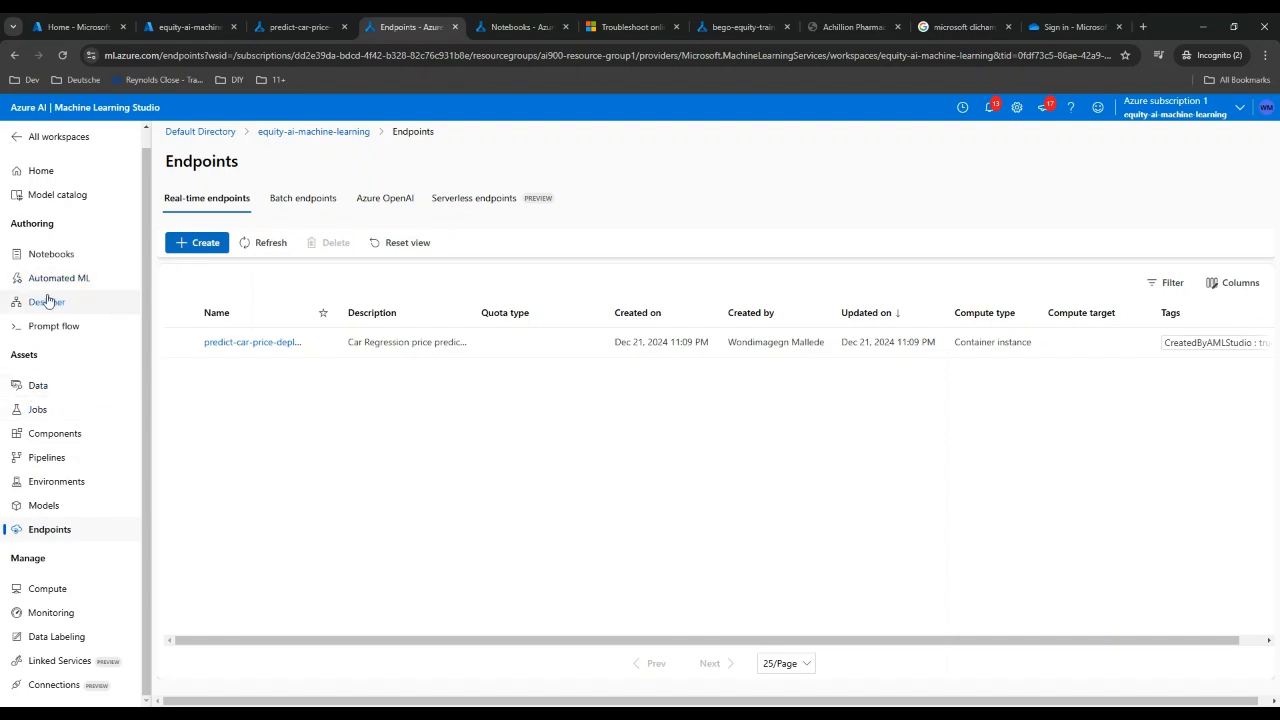
left_click(50, 254)
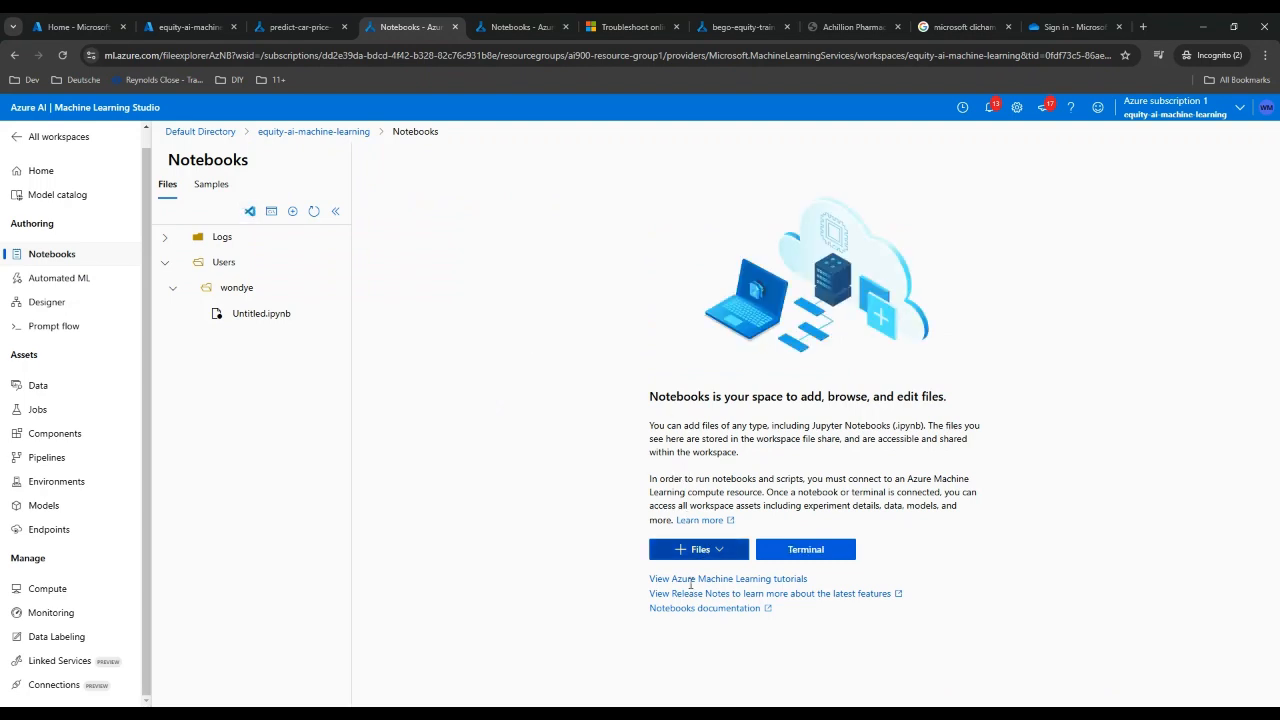
left_click(697, 552)
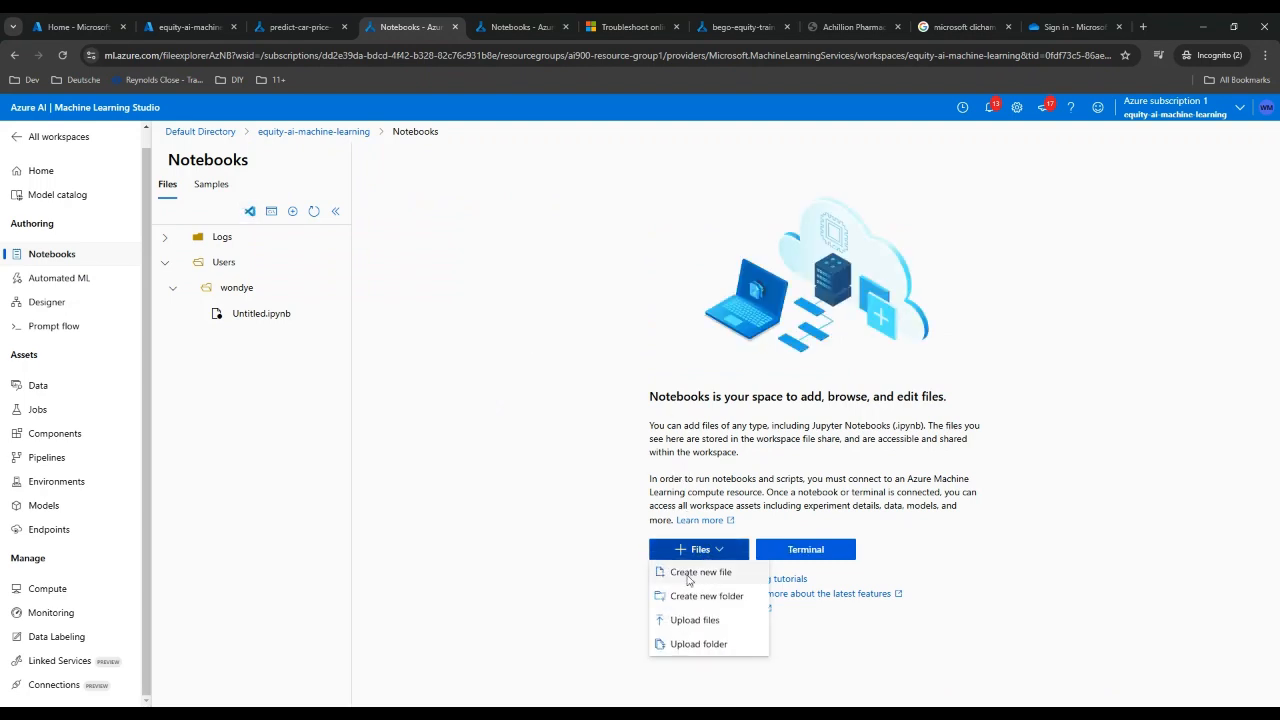
left_click(692, 578)
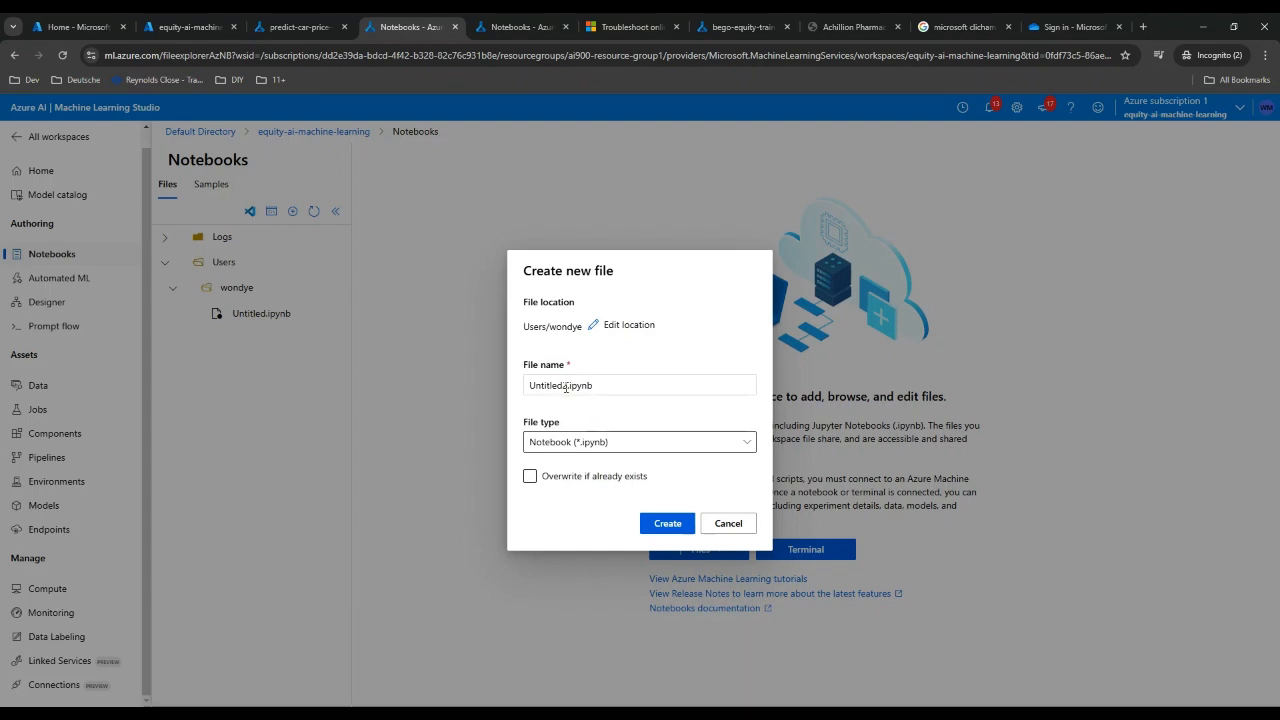
left_click_drag(563, 383, 488, 397)
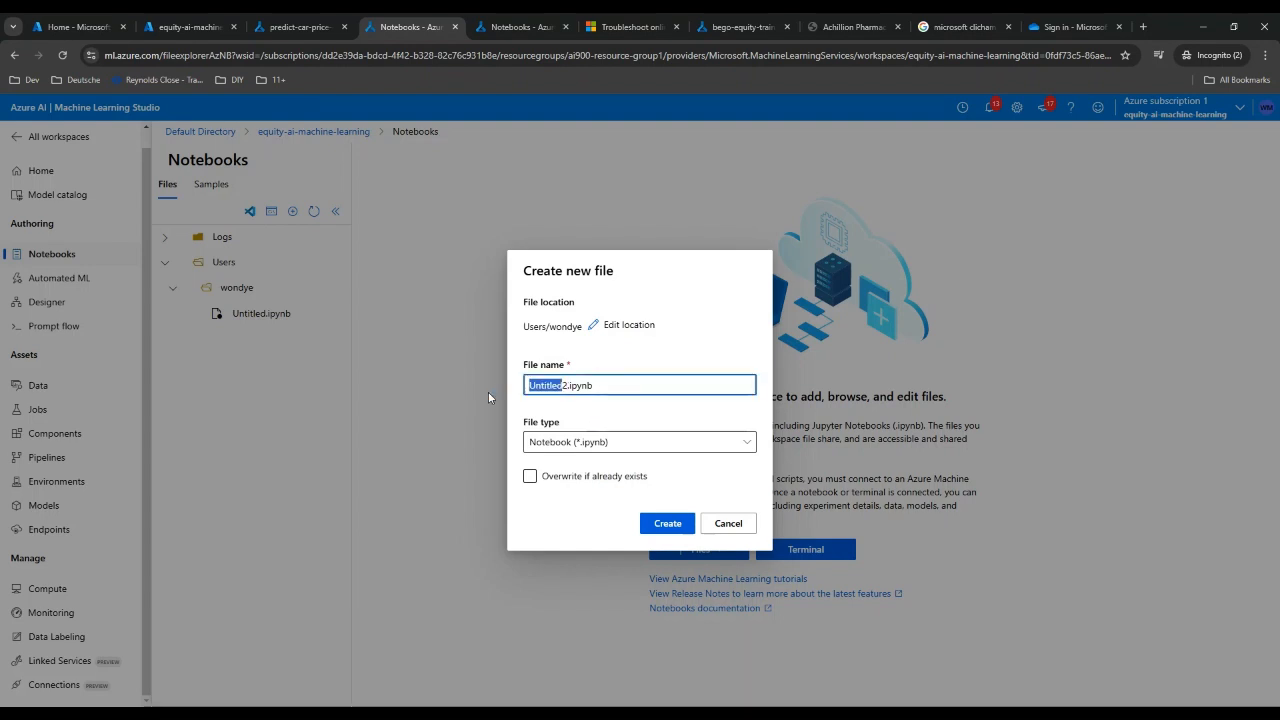
type("predict_ca")
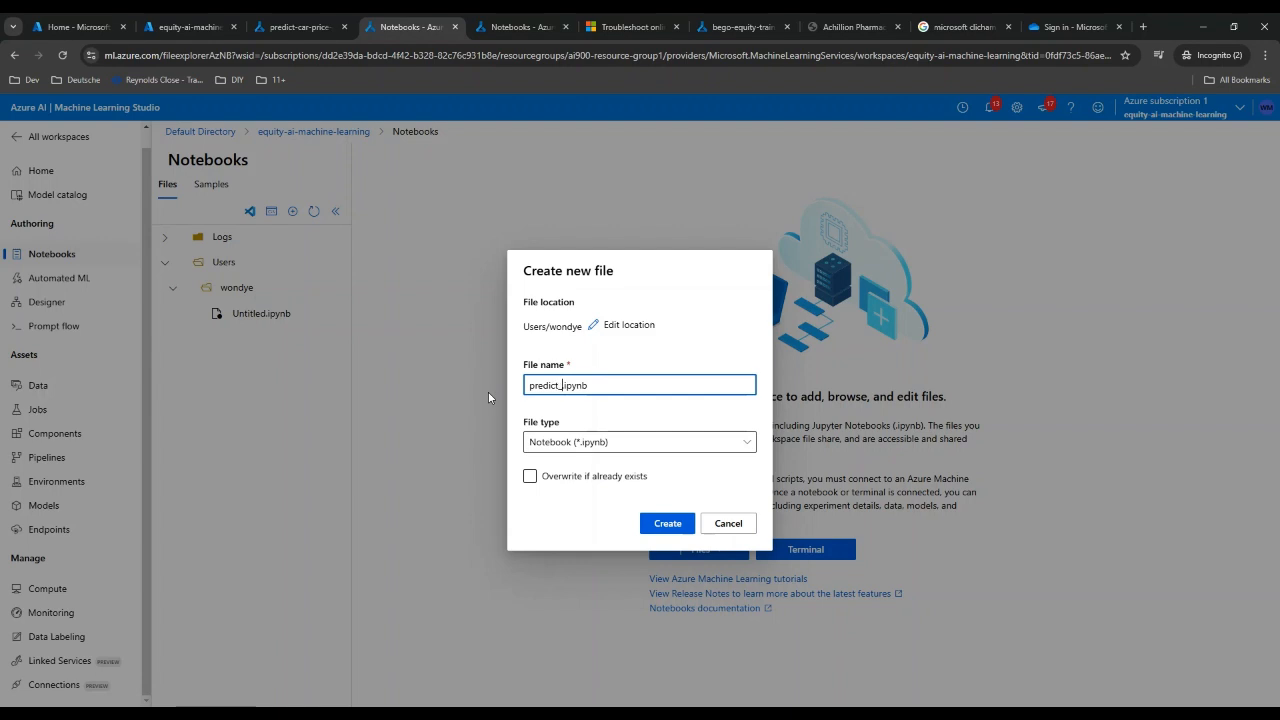
type("r_price")
left_click(680, 522)
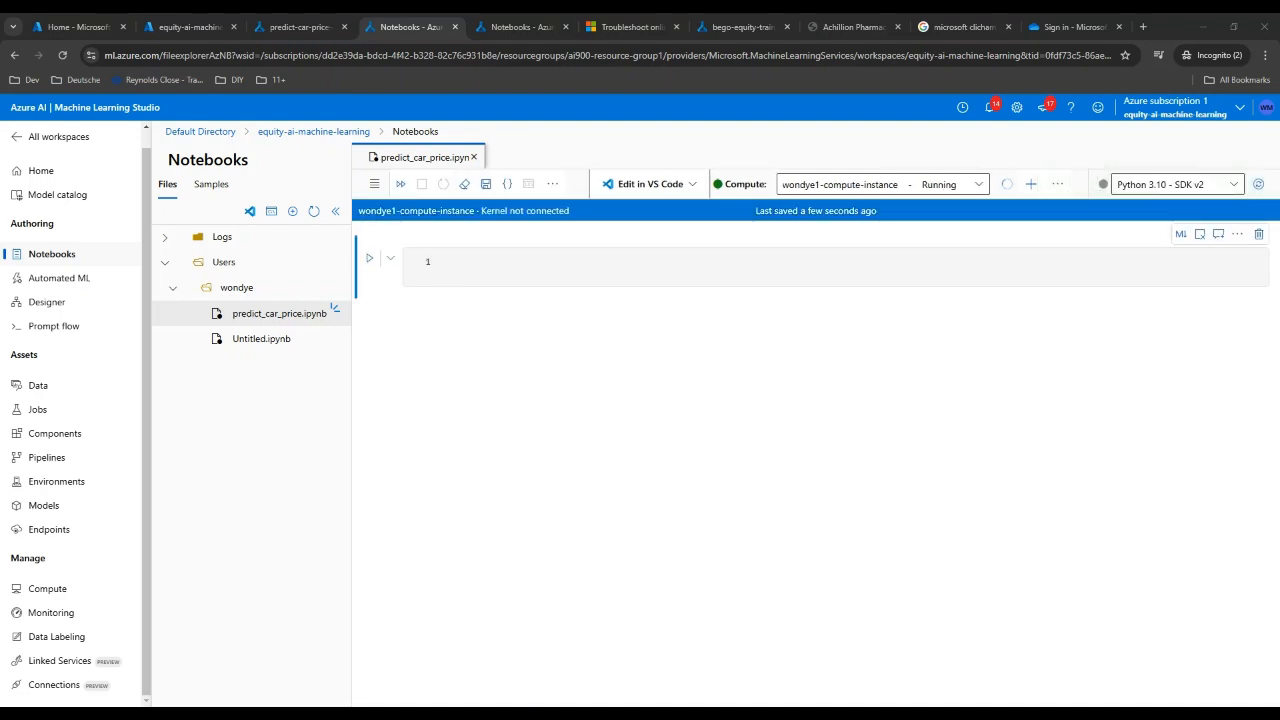
Step: Paste the prepared Python script for calling the endpoint into the notebook's empty first cell
left_click(500, 271)
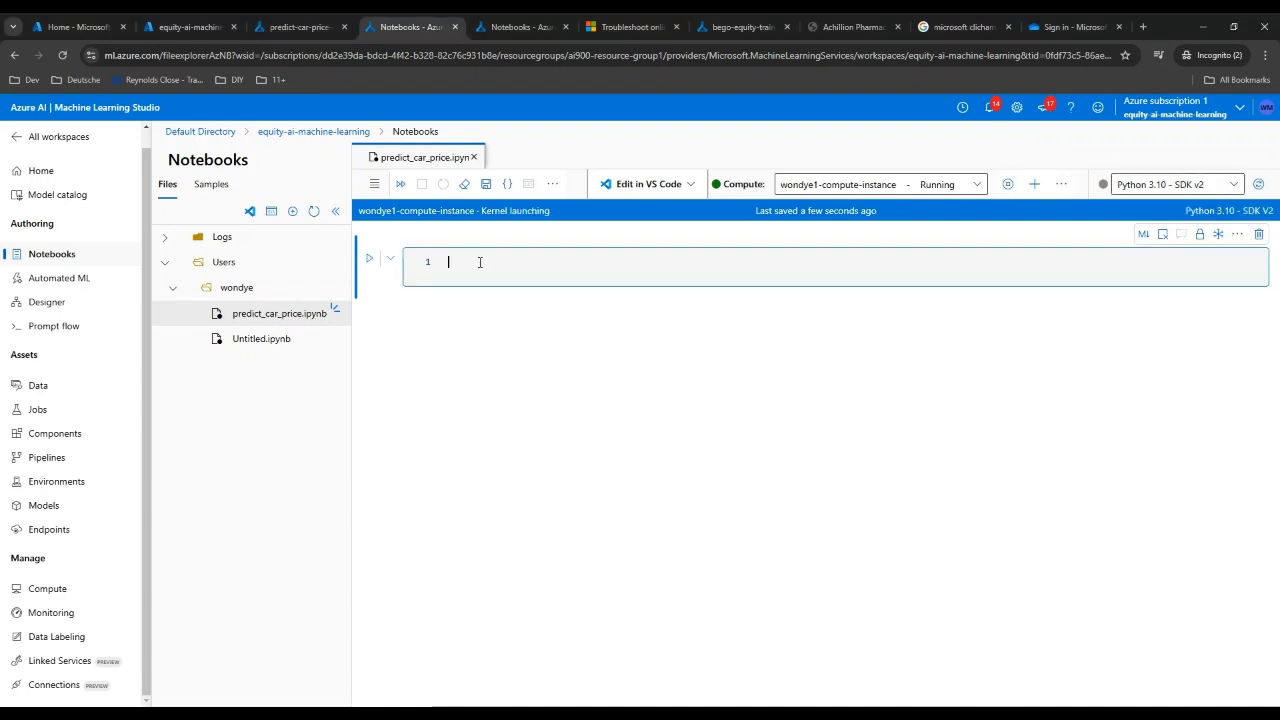
key("ctrl+v")
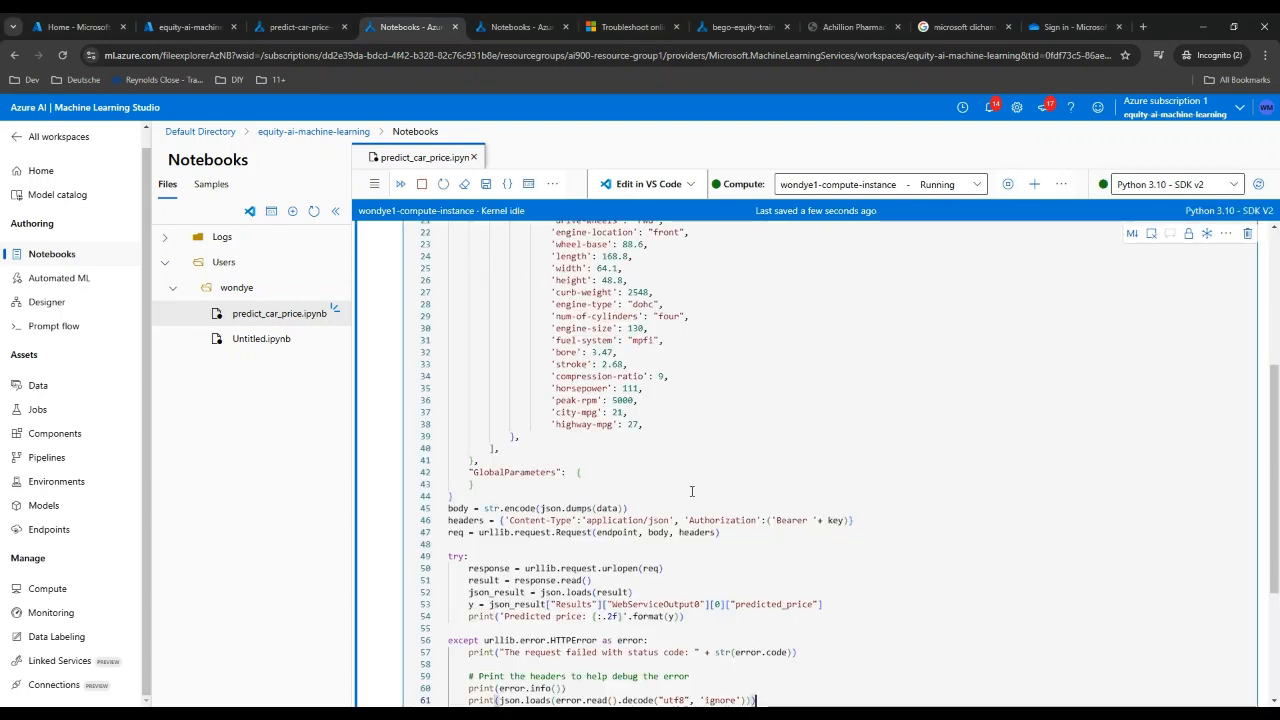
scroll(690, 480, "up", 5)
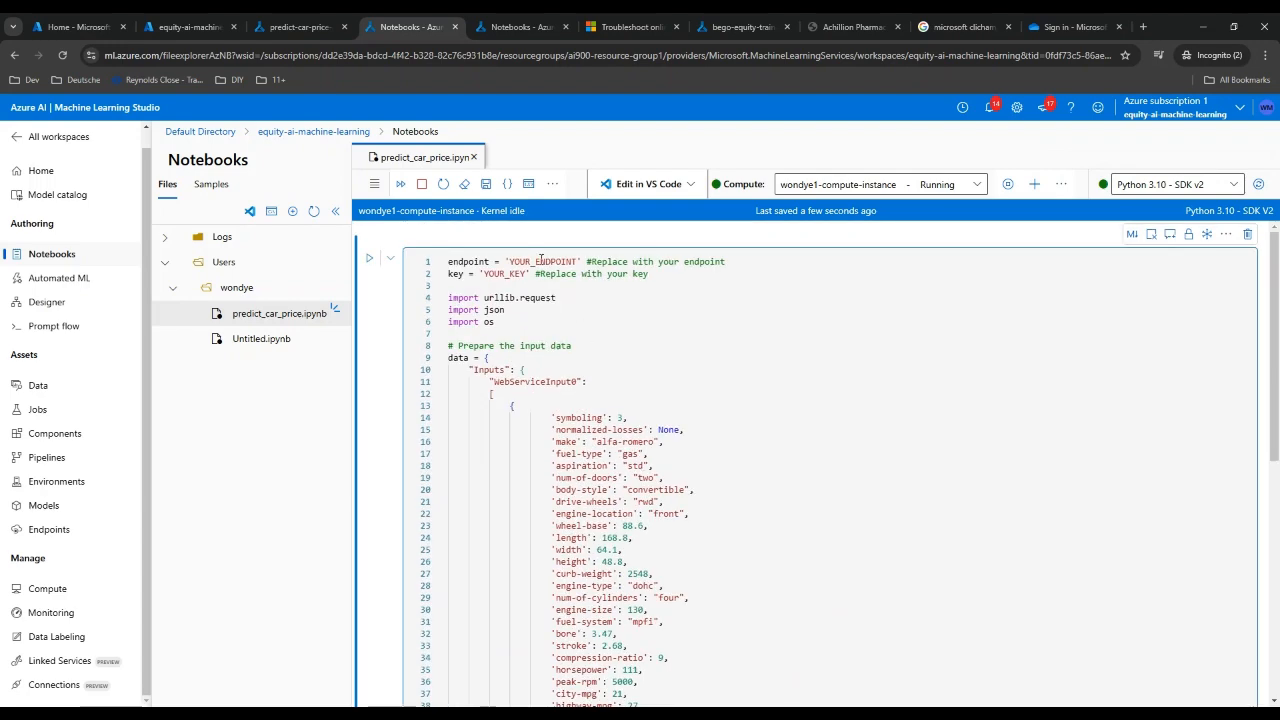
Step: Copy the REST endpoint URL of predict-car-price-deploy and replace the YOUR_ENDPOINT placeholder in the script with it
left_click(298, 27)
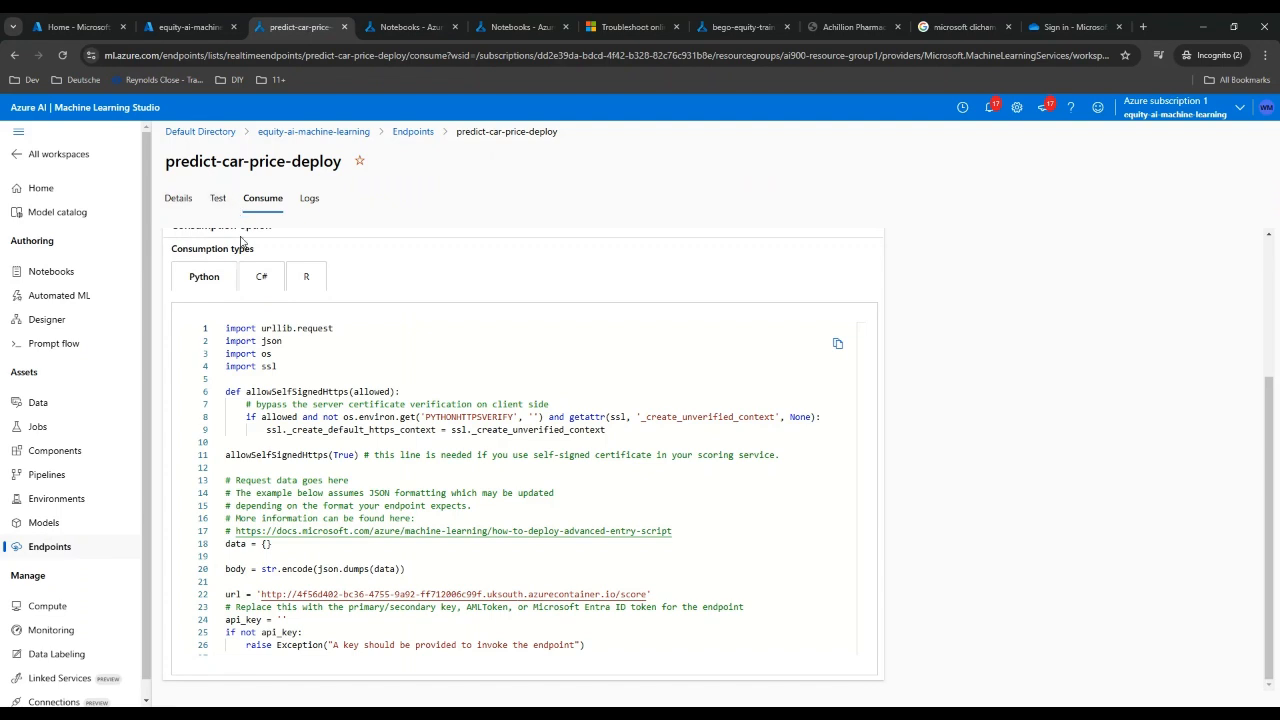
scroll(300, 240, "up", 3)
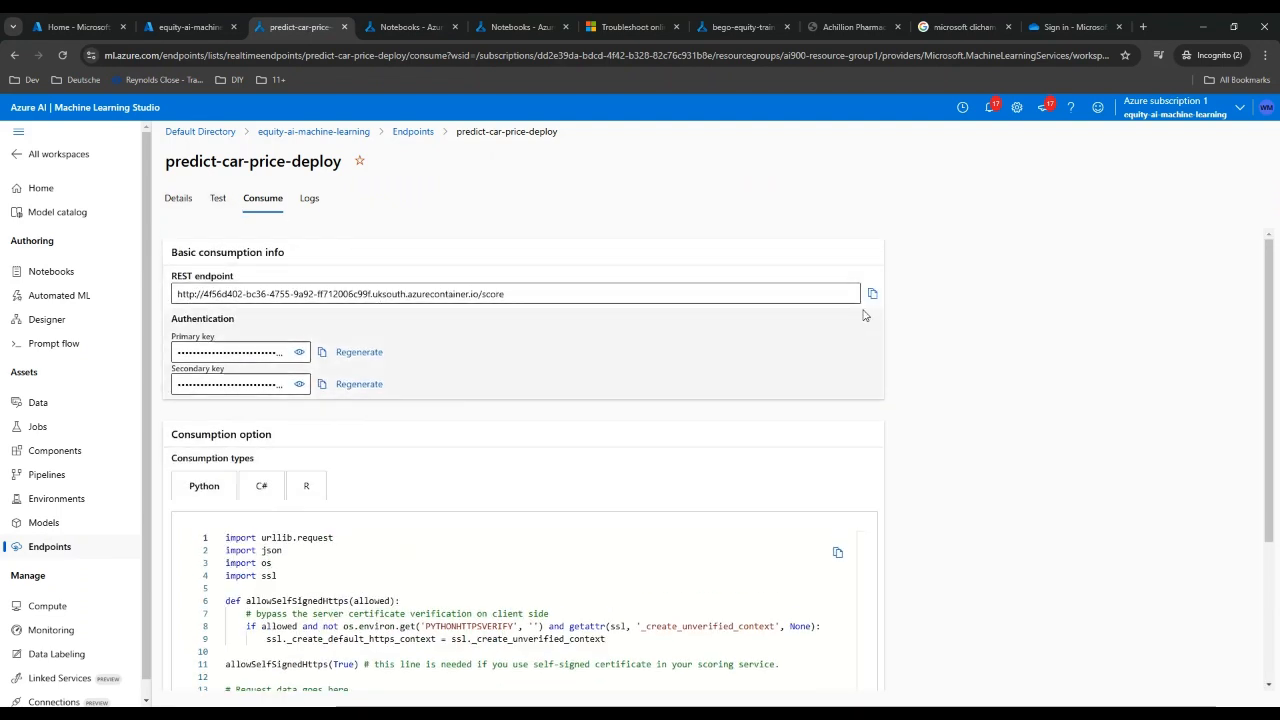
left_click(873, 296)
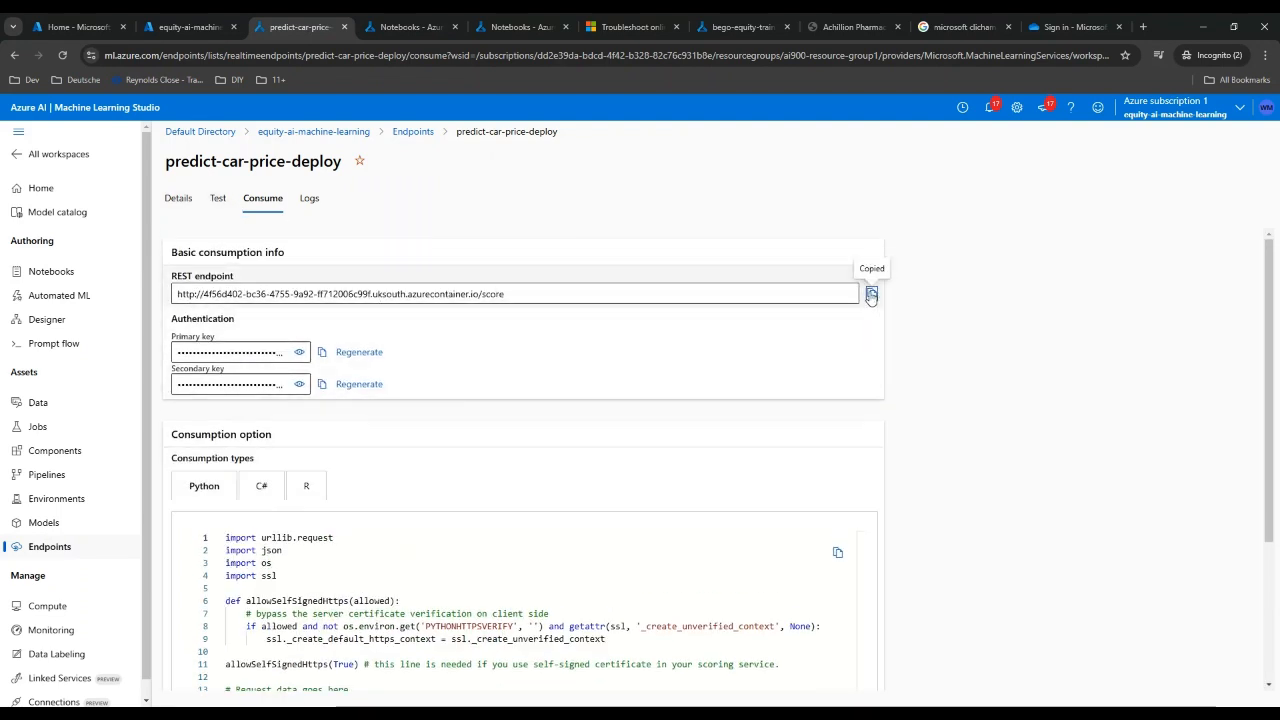
left_click(432, 30)
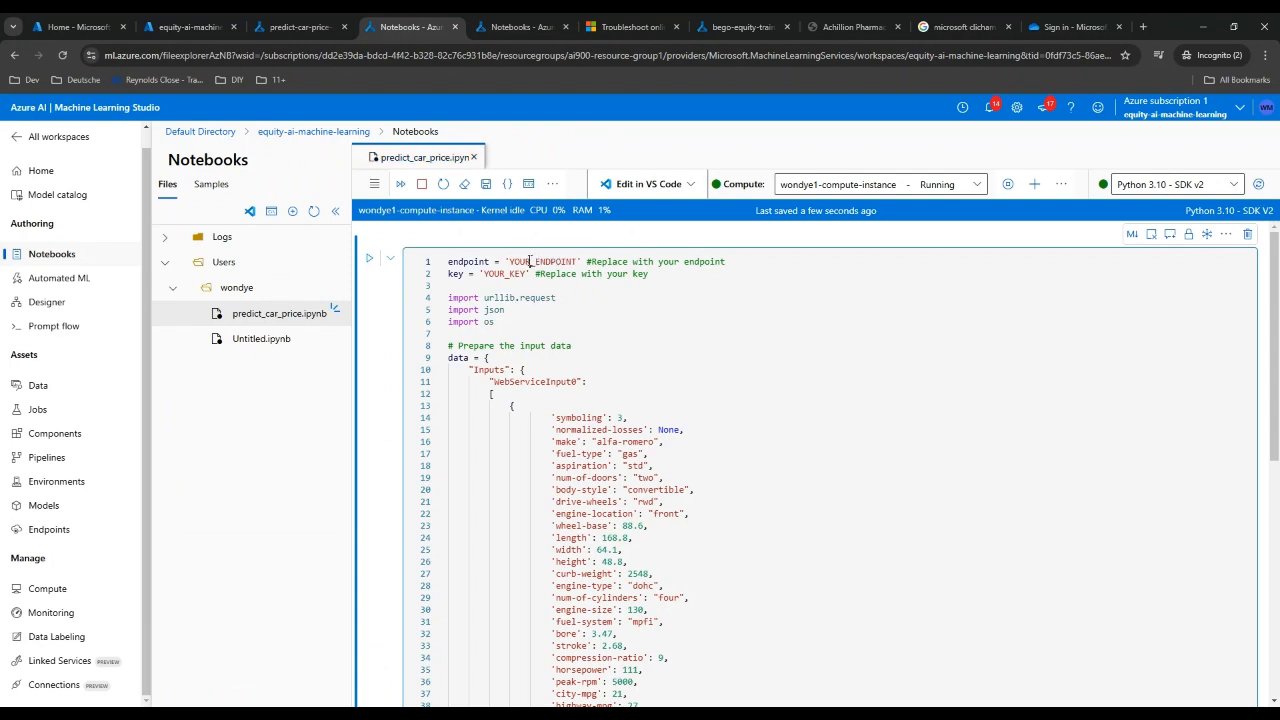
double_click(527, 261)
key("ctrl+v")
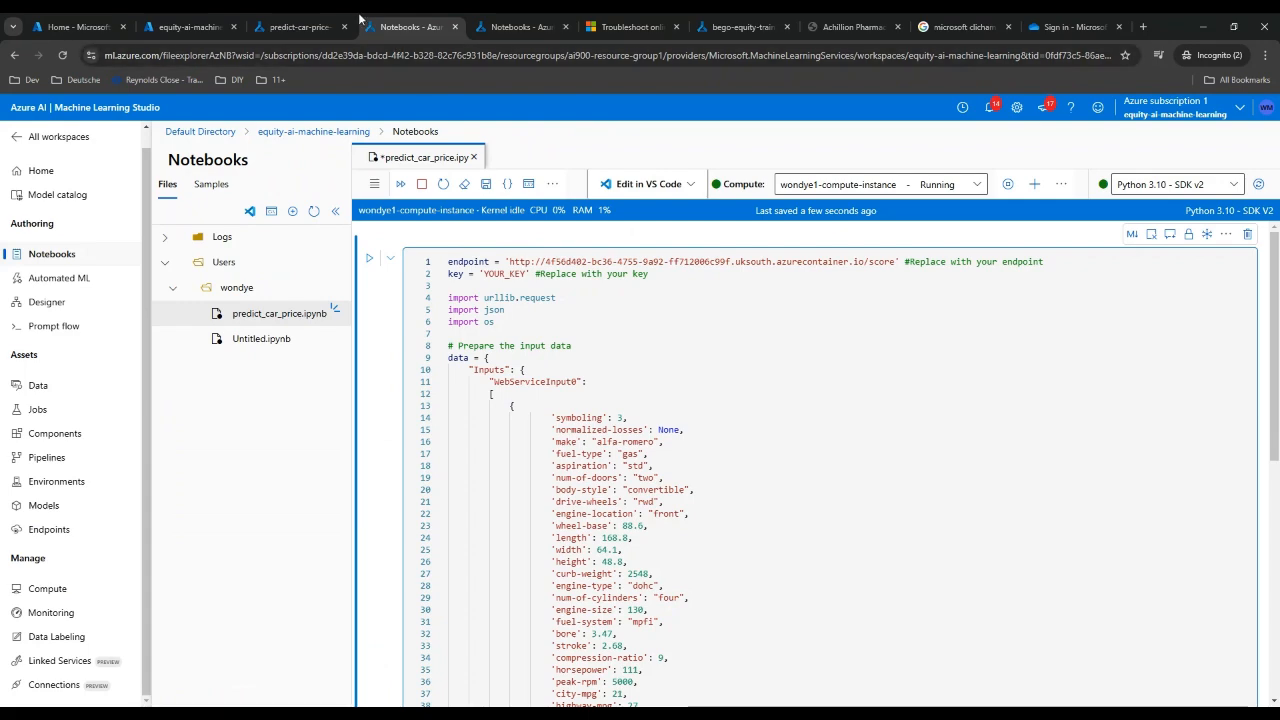
Step: Copy the endpoint's primary key and replace the YOUR_KEY placeholder in the script with it
left_click(311, 30)
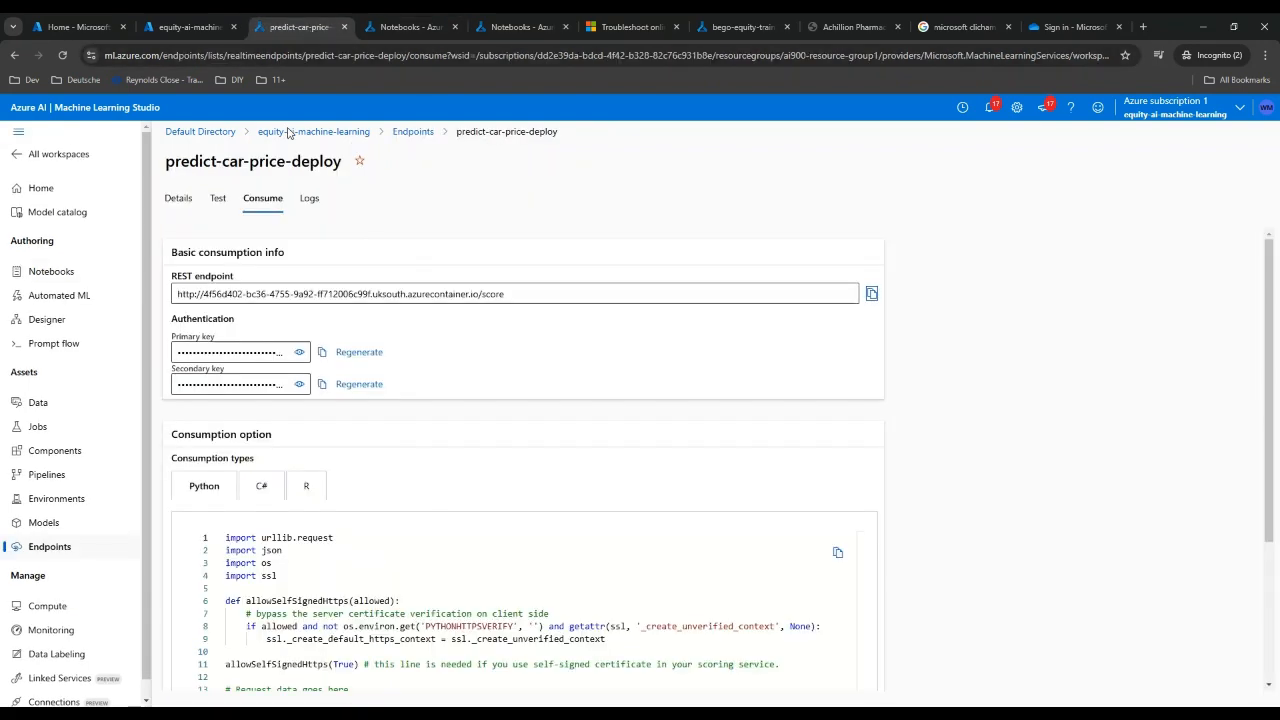
left_click(320, 353)
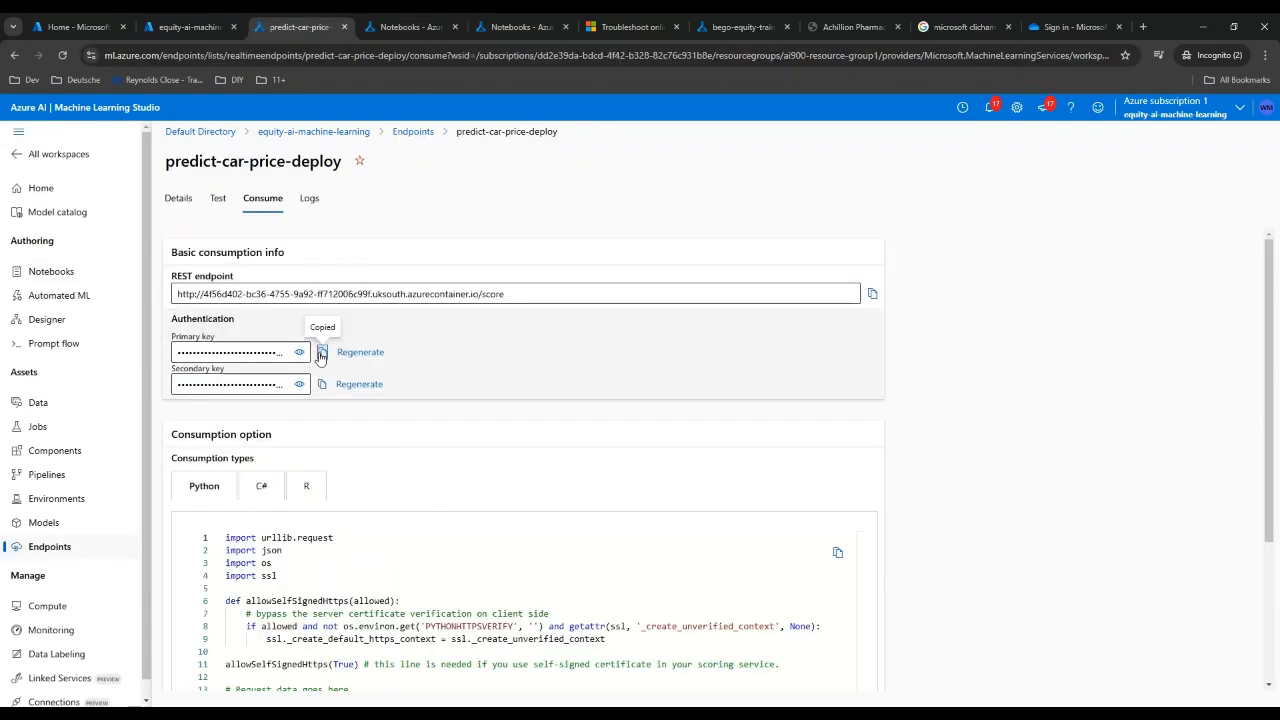
left_click(405, 27)
double_click(513, 274)
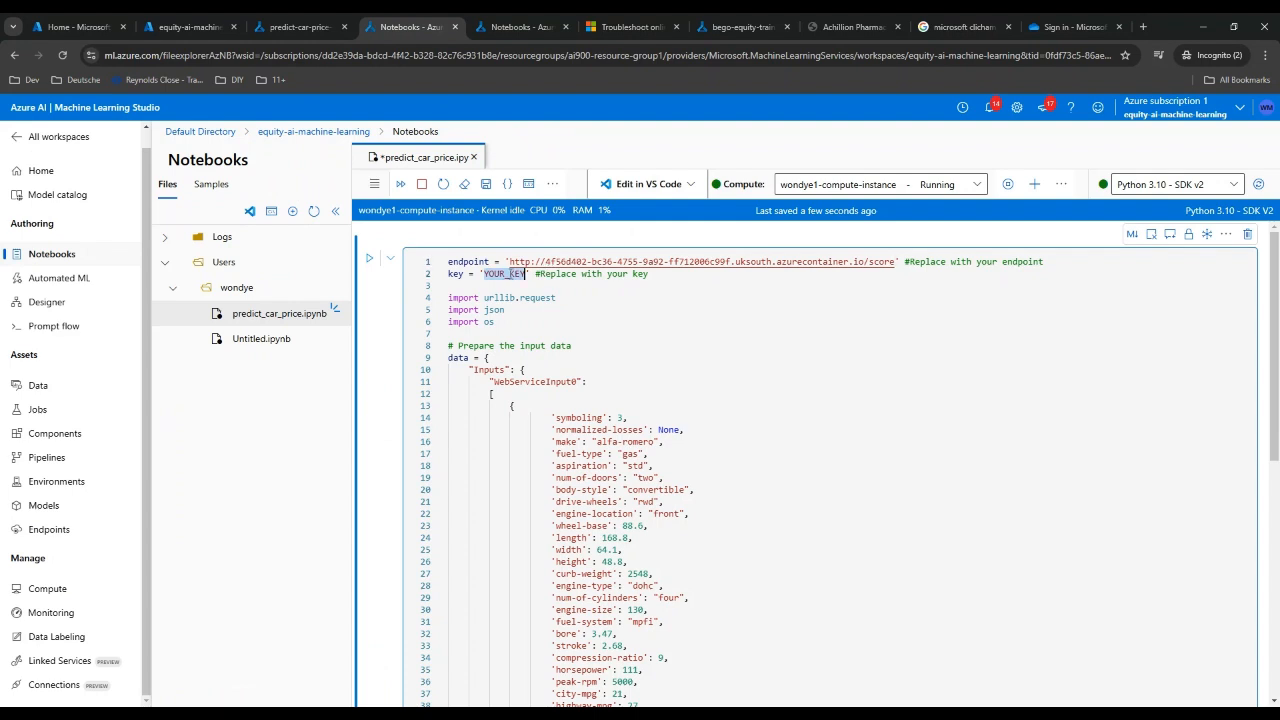
key("ctrl+v")
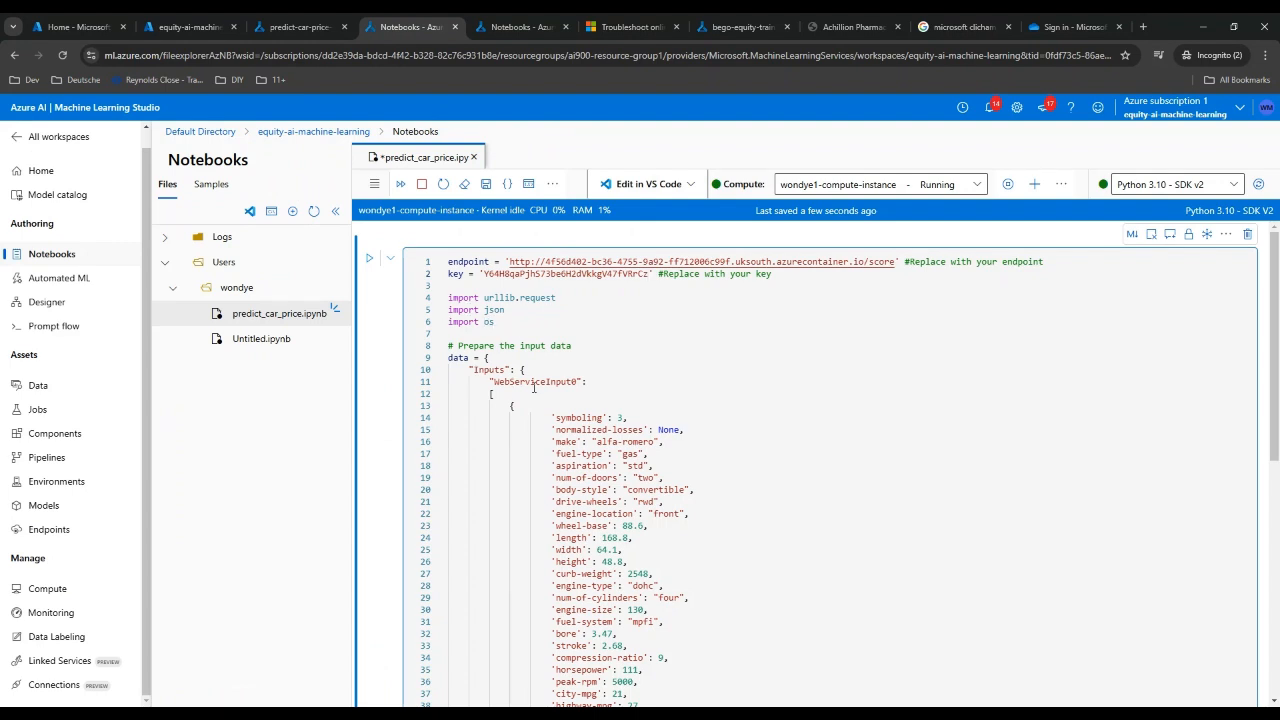
Step: Review the script's car input data, request body, headers, response handling and error handling
scroll(534, 387, "down", 2)
scroll(557, 347, "up", 1)
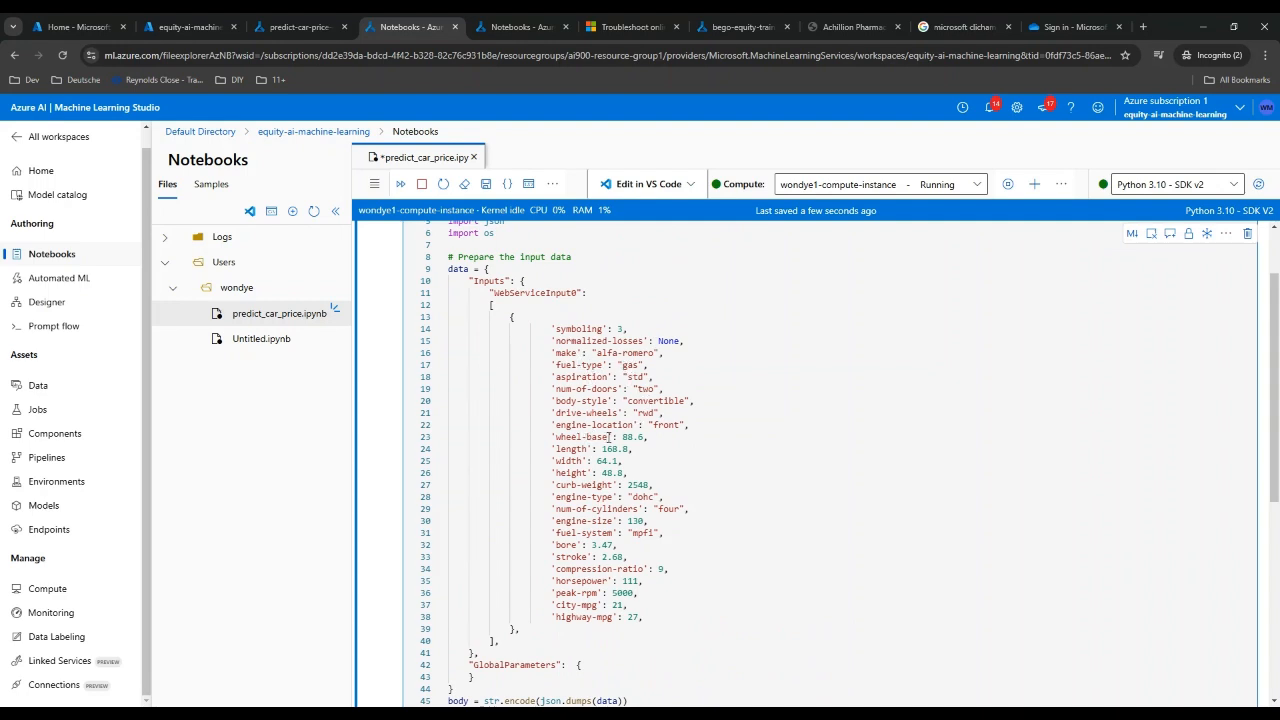
left_click_drag(570, 449, 634, 449)
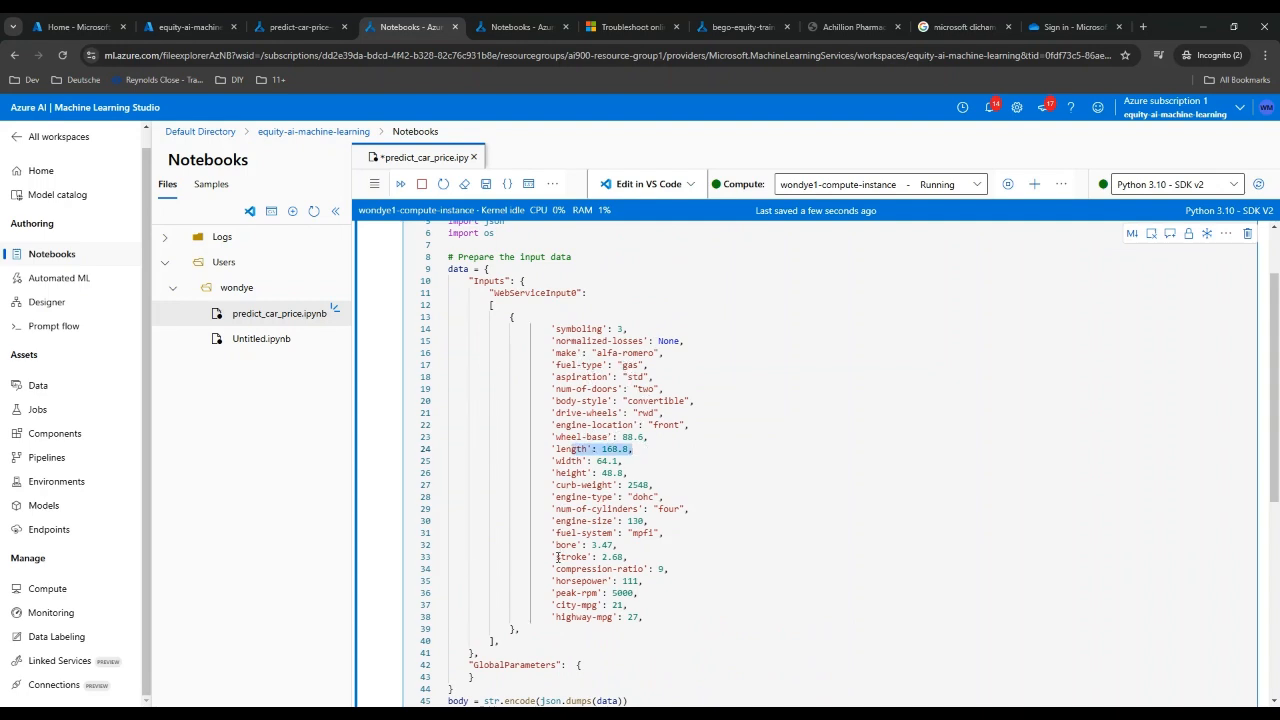
left_click_drag(556, 557, 630, 557)
left_click_drag(582, 593, 638, 593)
scroll(590, 606, "down", 1)
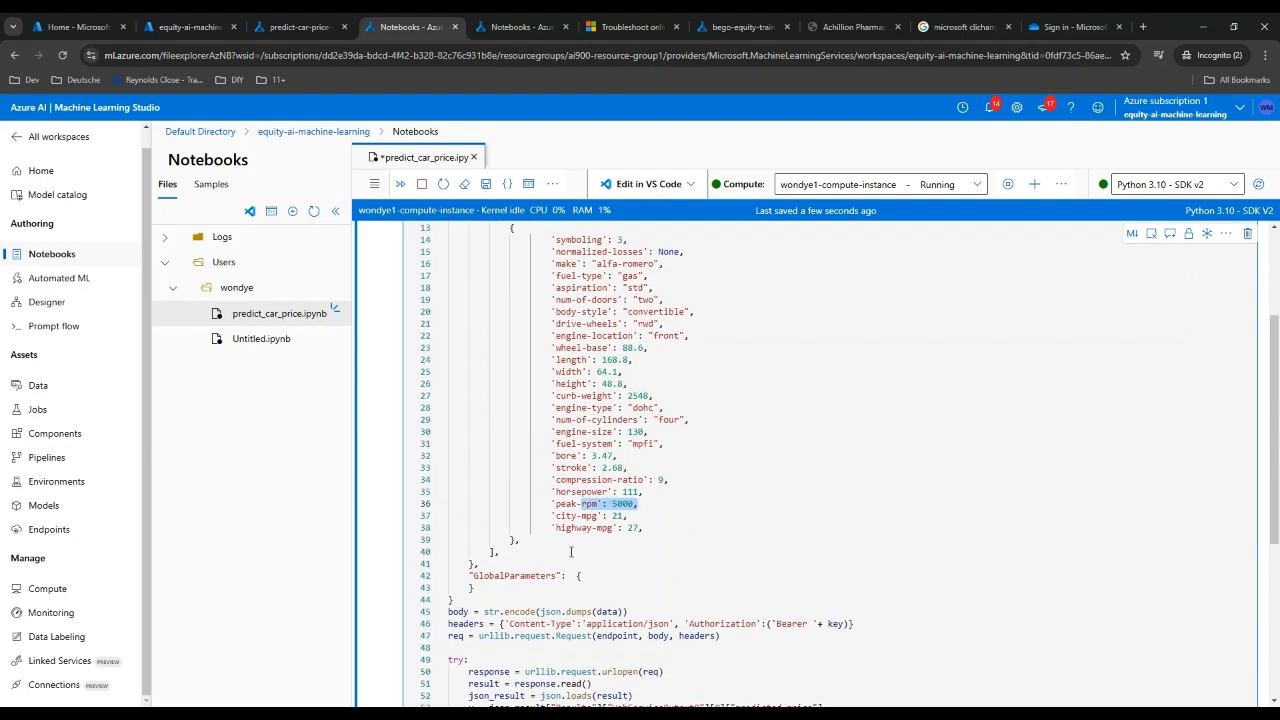
scroll(572, 535, "down", 2)
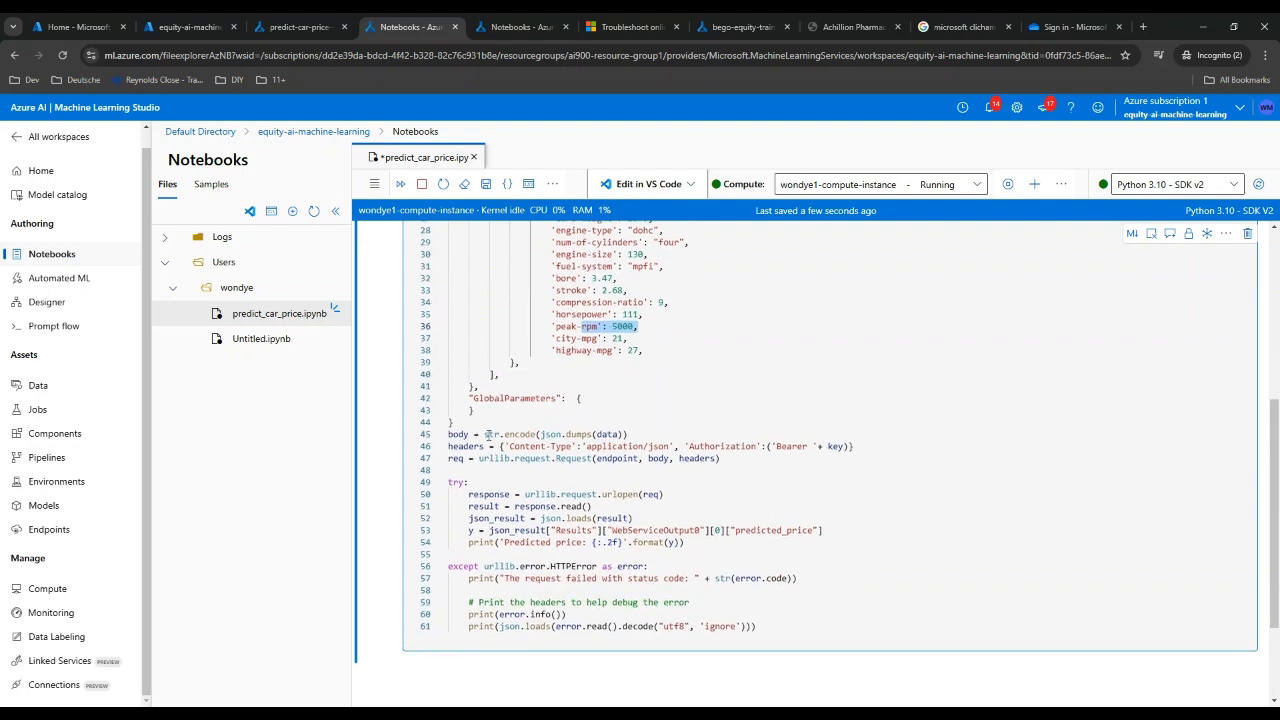
double_click(607, 434)
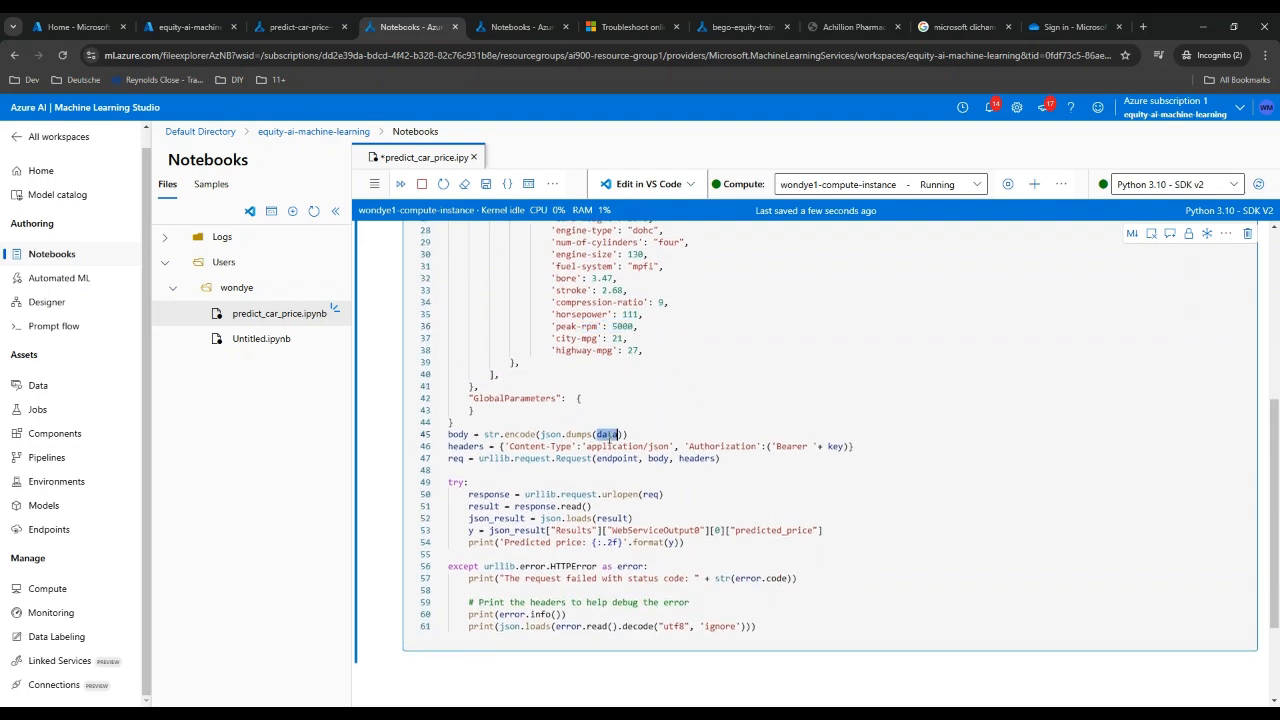
double_click(468, 446)
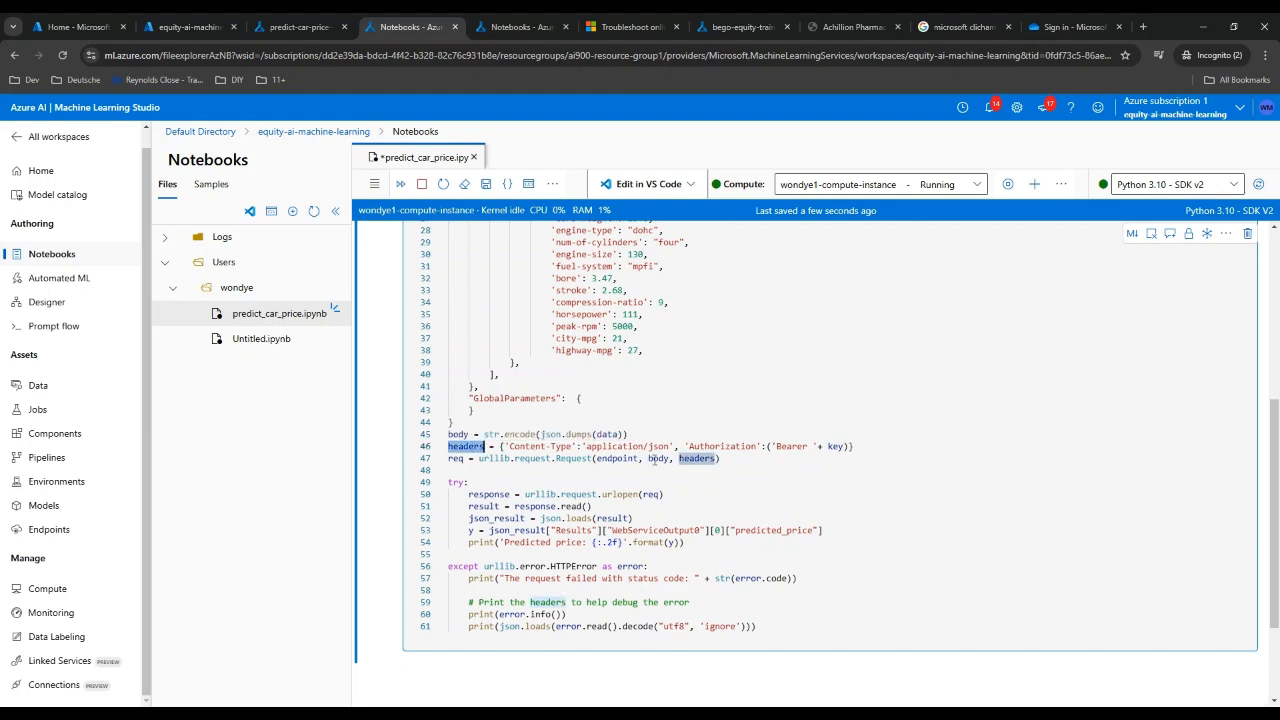
scroll(564, 437, "up", 5)
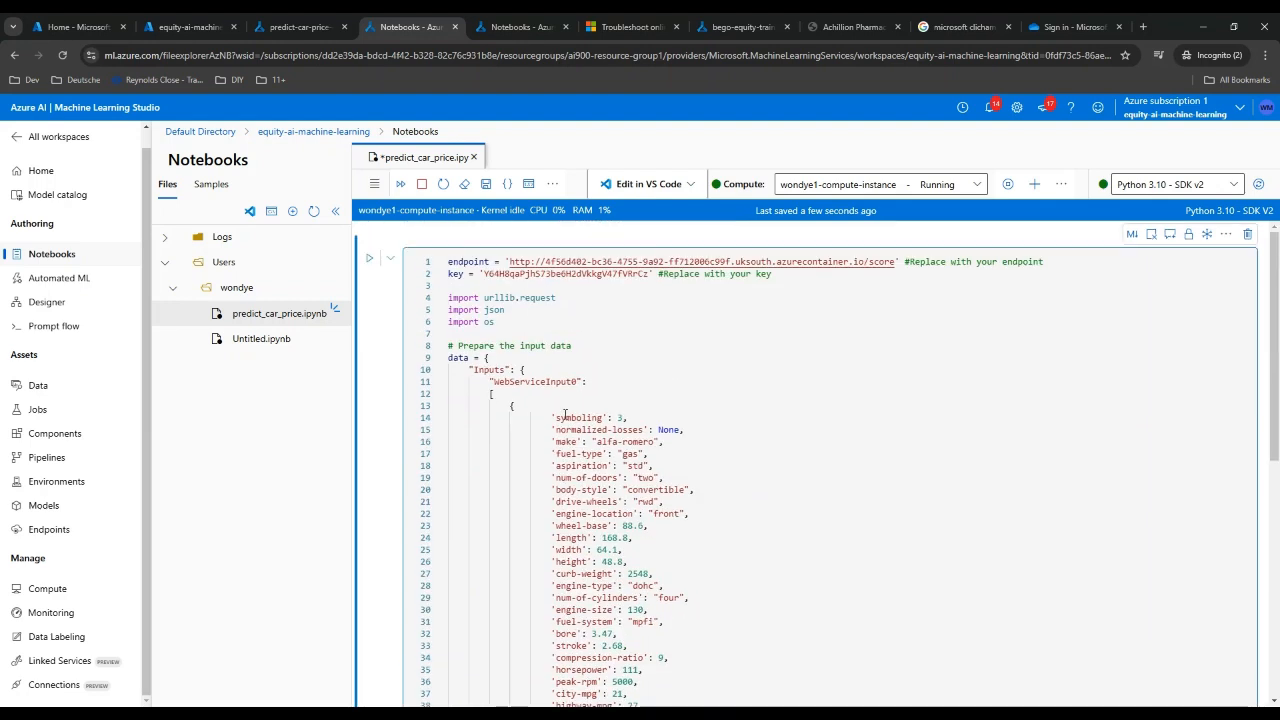
scroll(700, 590, "down", 6)
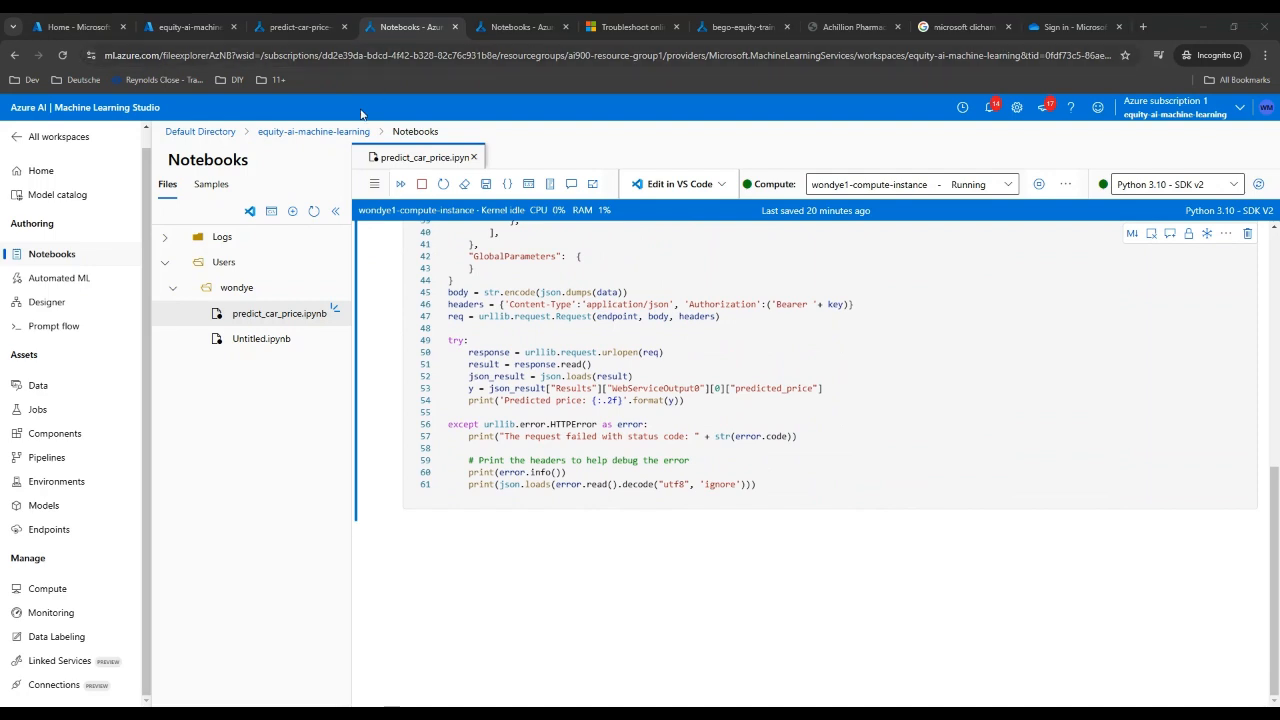
Step: Switch to the Untitled.ipynb notebook and check the predicted price in its cell output
left_click(290, 28)
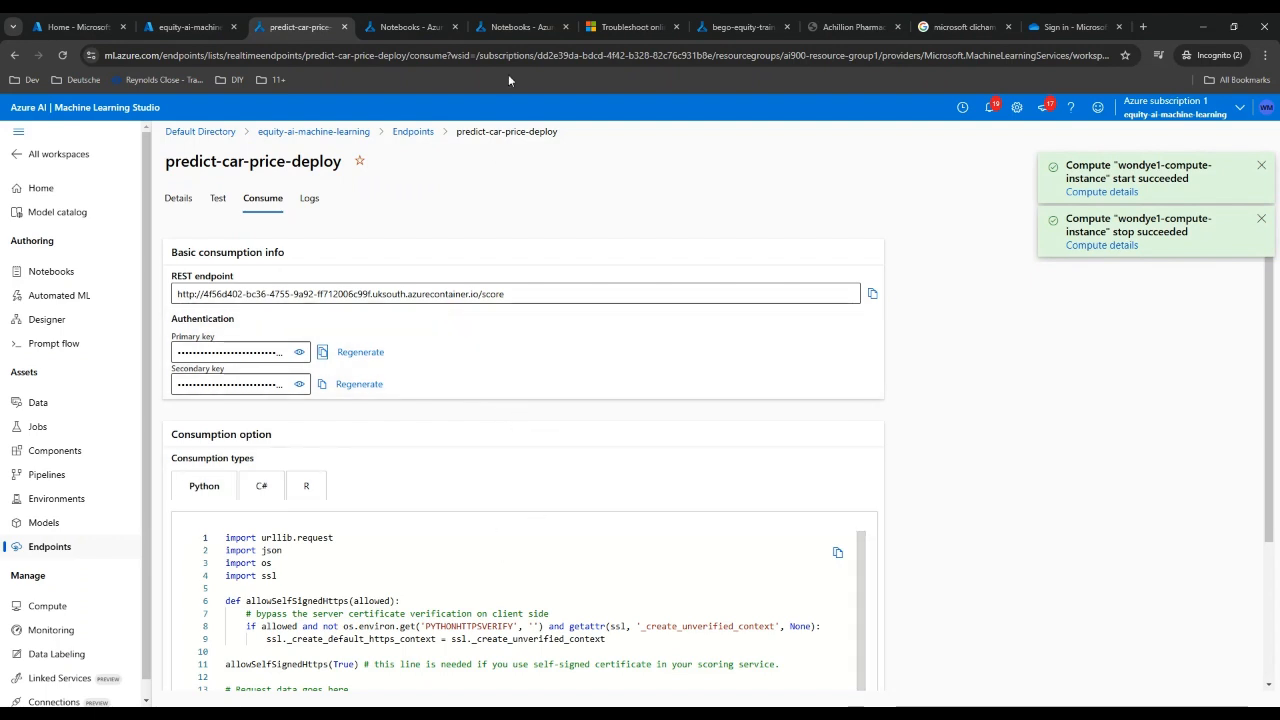
left_click(540, 28)
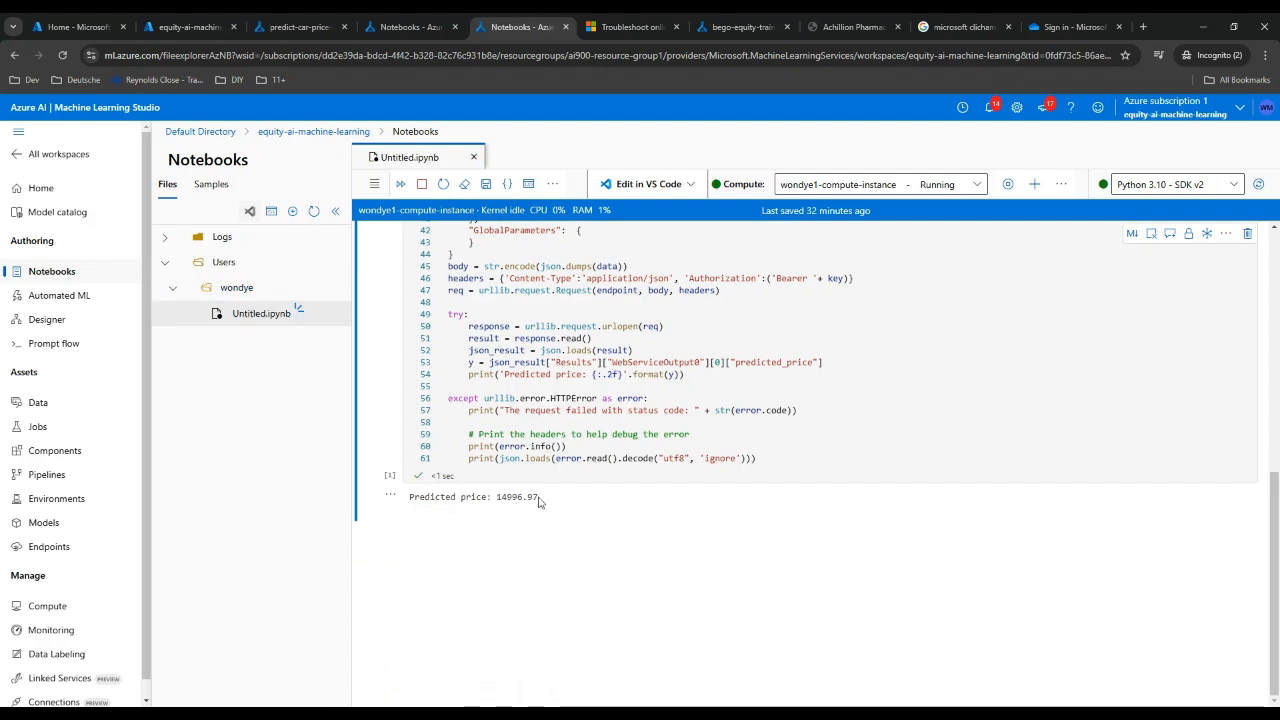
left_click_drag(539, 499, 497, 497)
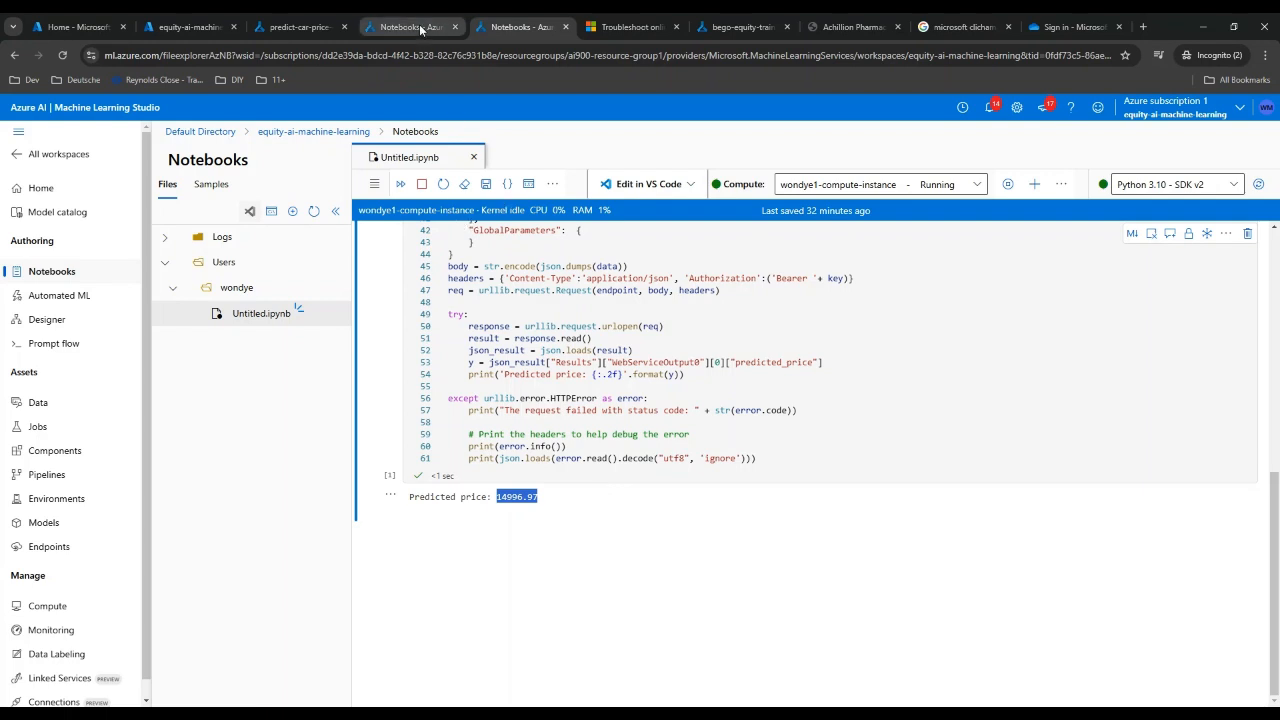
Step: Revisit the predict_car_price.ipynb script and the consumption details of the predict-car-price-deploy endpoint
left_click(293, 32)
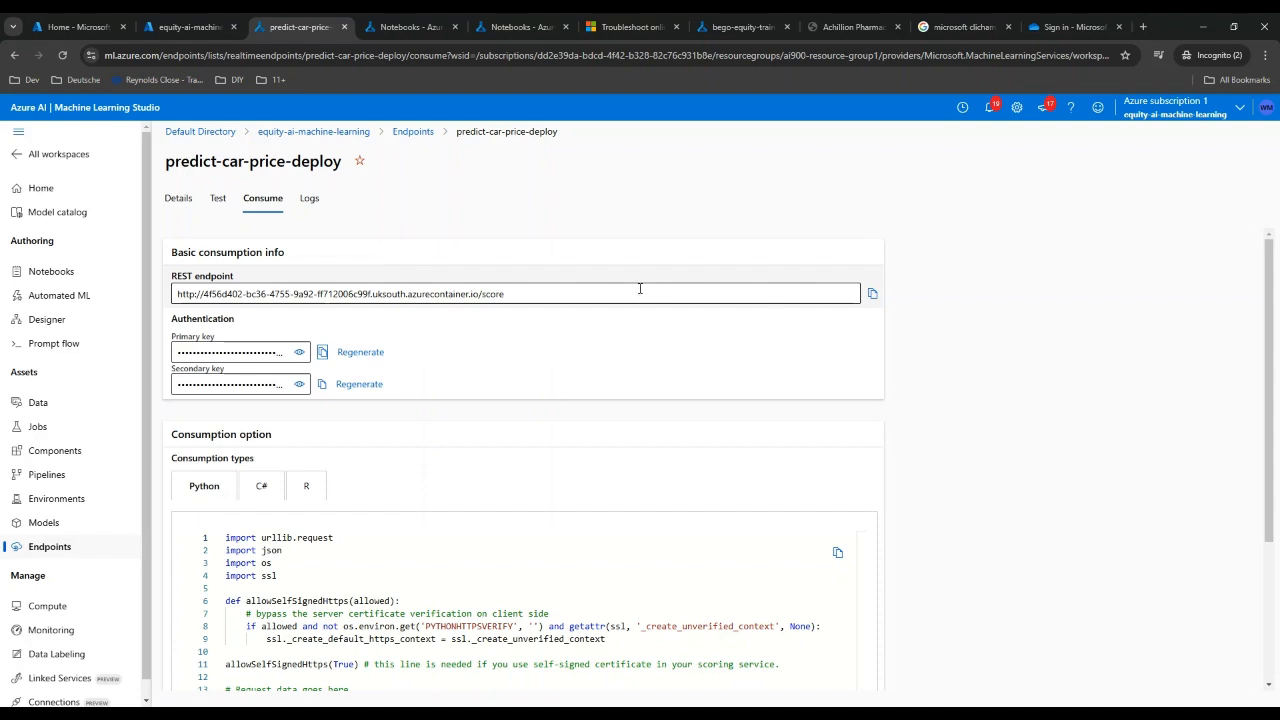
left_click(413, 30)
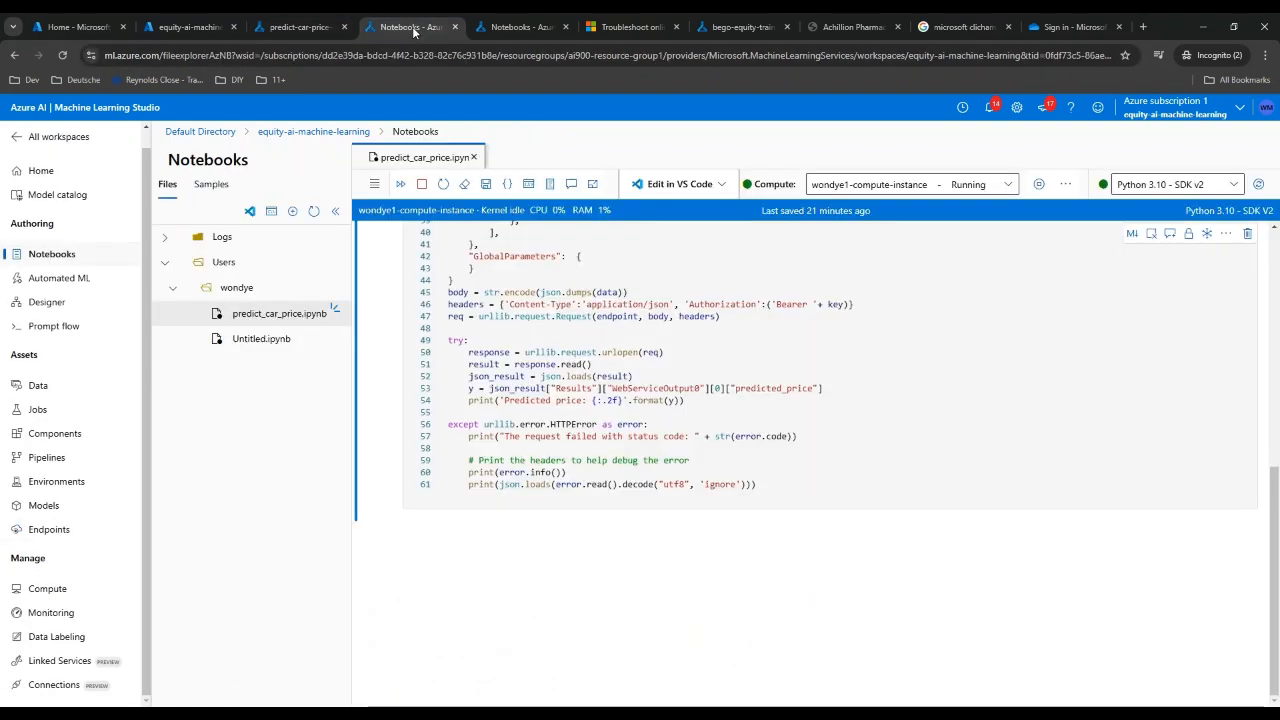
scroll(837, 491, "up", 4)
scroll(584, 627, "down", 3)
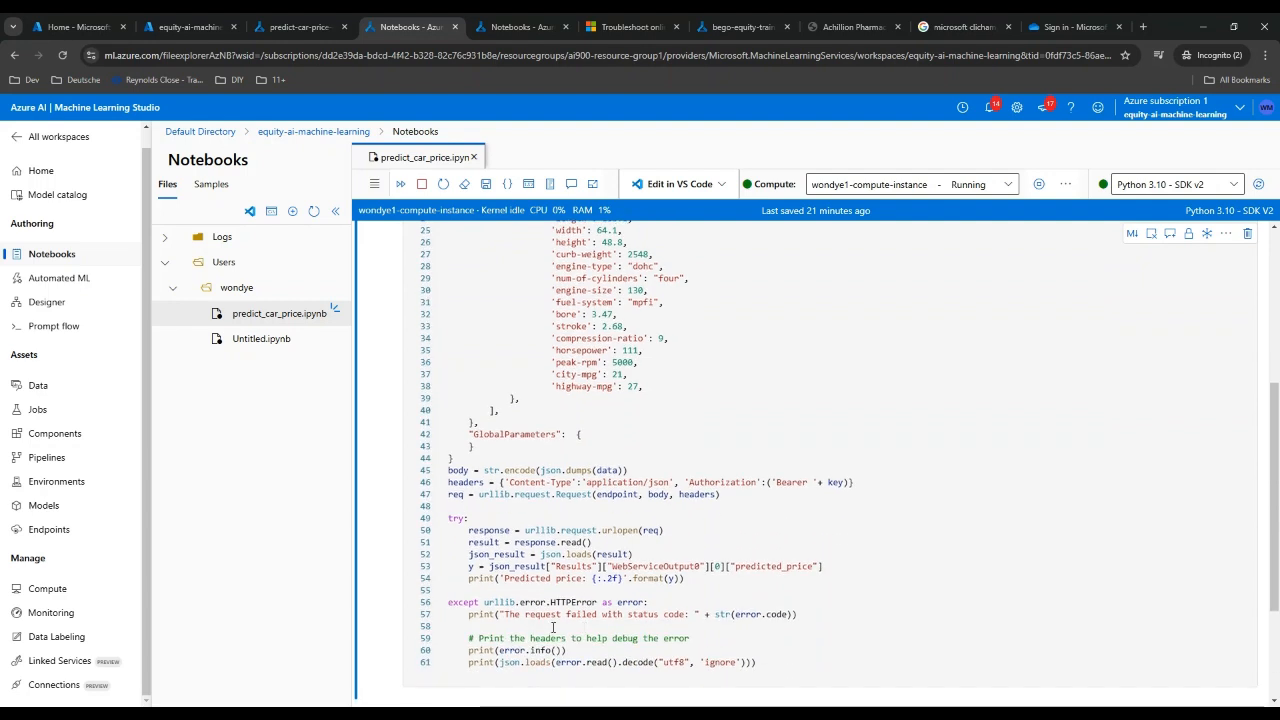
left_click(501, 31)
left_click(320, 29)
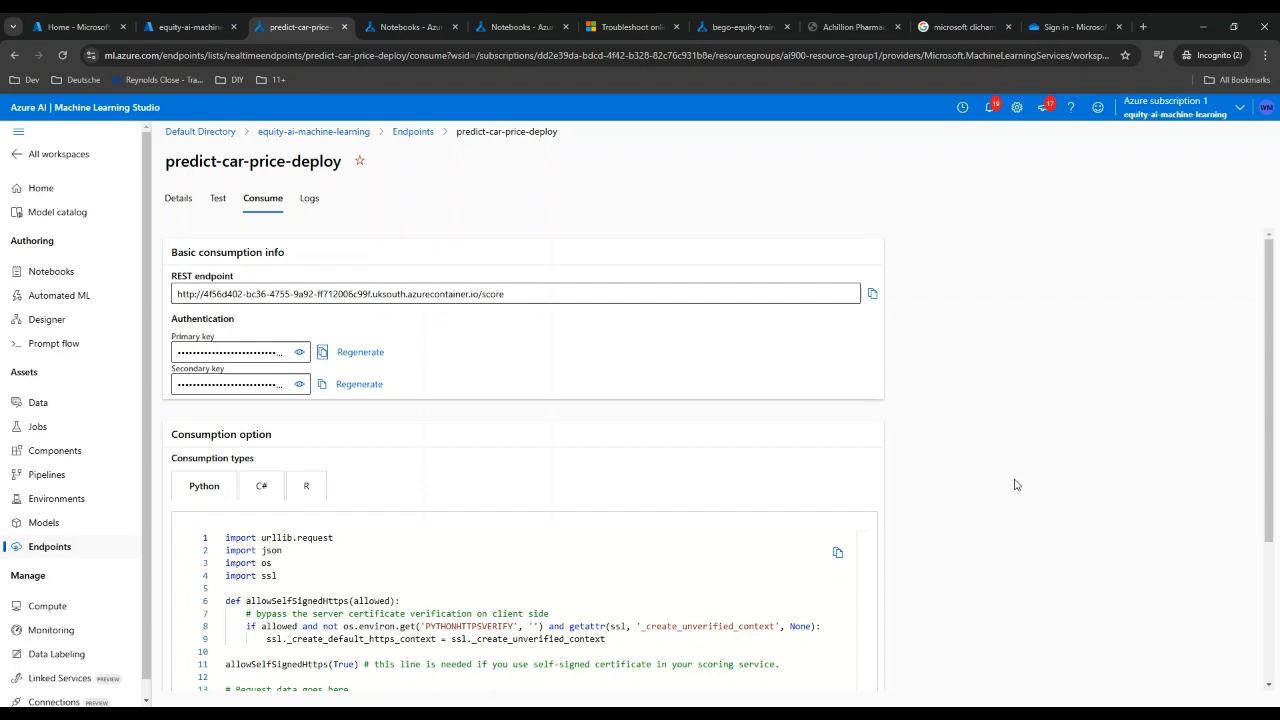
scroll(1015, 484, "down", 1)
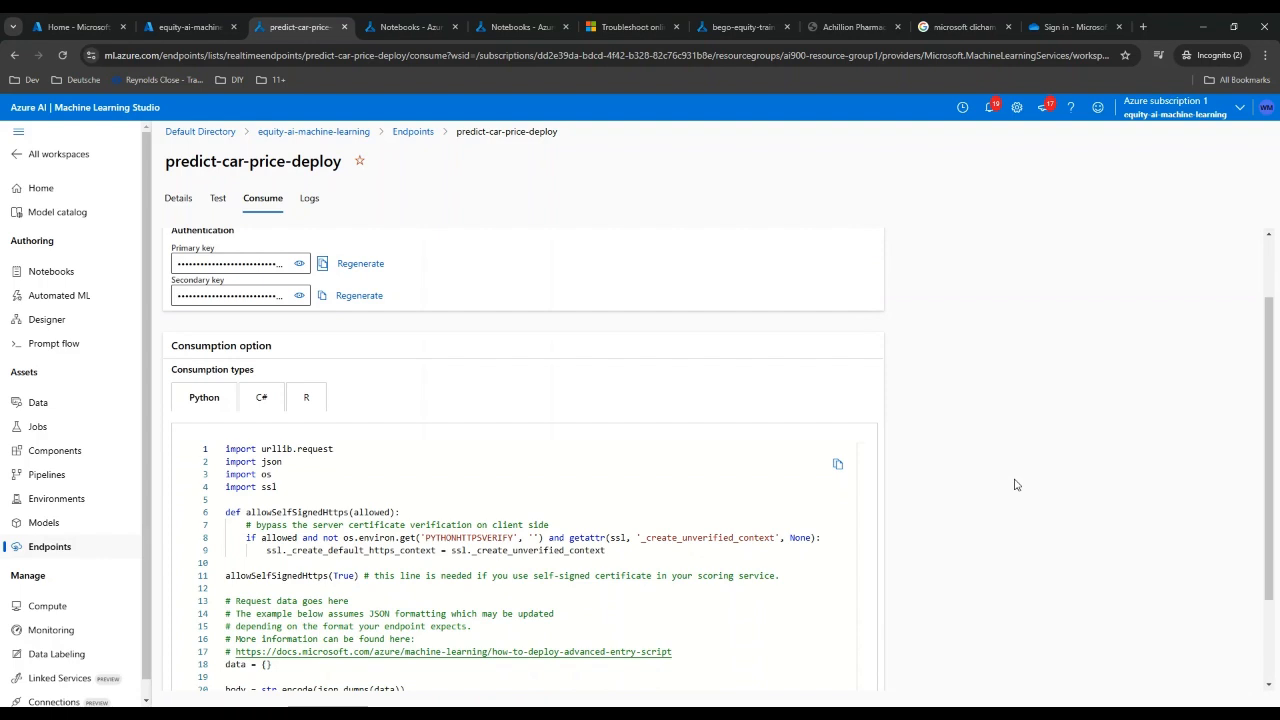